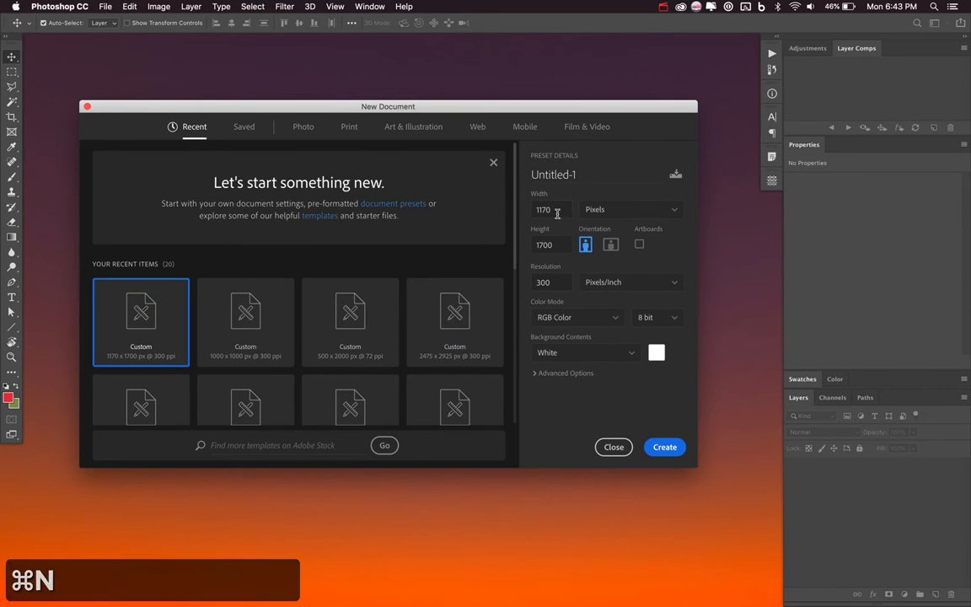
Create a new 1170 x 1700 pixel RGB document at 300 pixels/inch with a white background and reposition its window
double_click(555, 210)
text(1170)
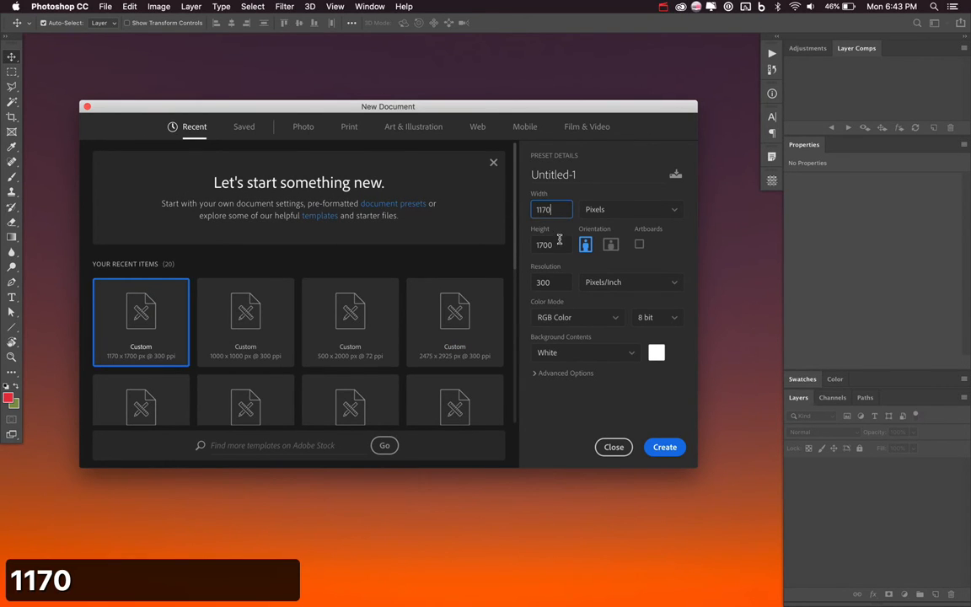
click(559, 241)
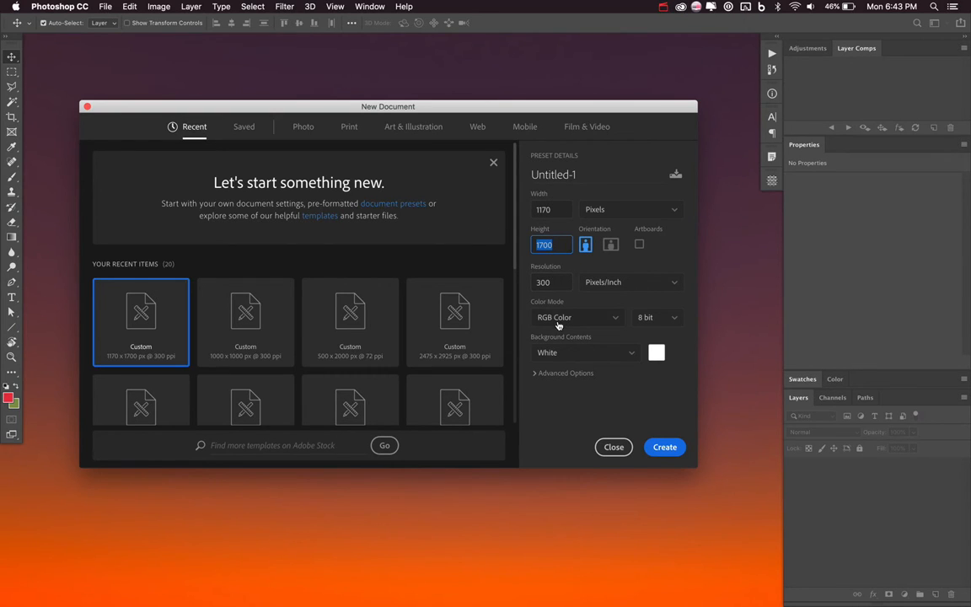
click(664, 447)
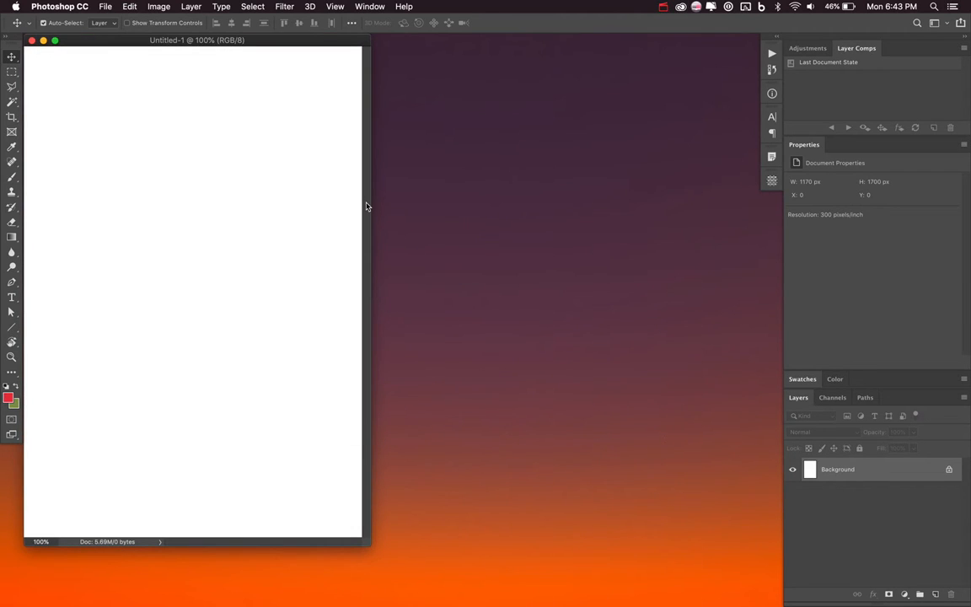
key(v)
drag(273, 40, 339, 56)
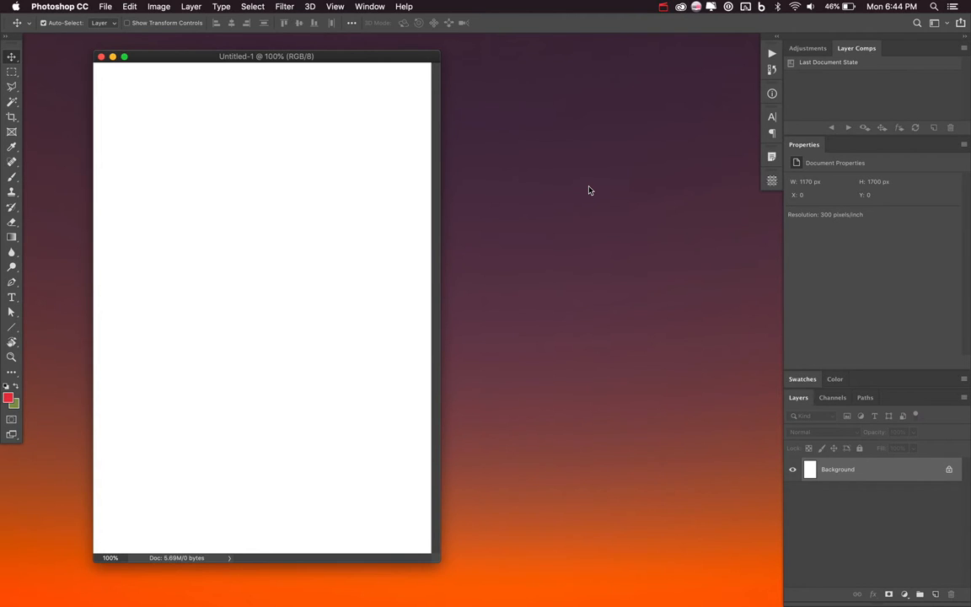
Place topsyturvylogo.png from the desktop into the blank document as an embedded layer
click(526, 212)
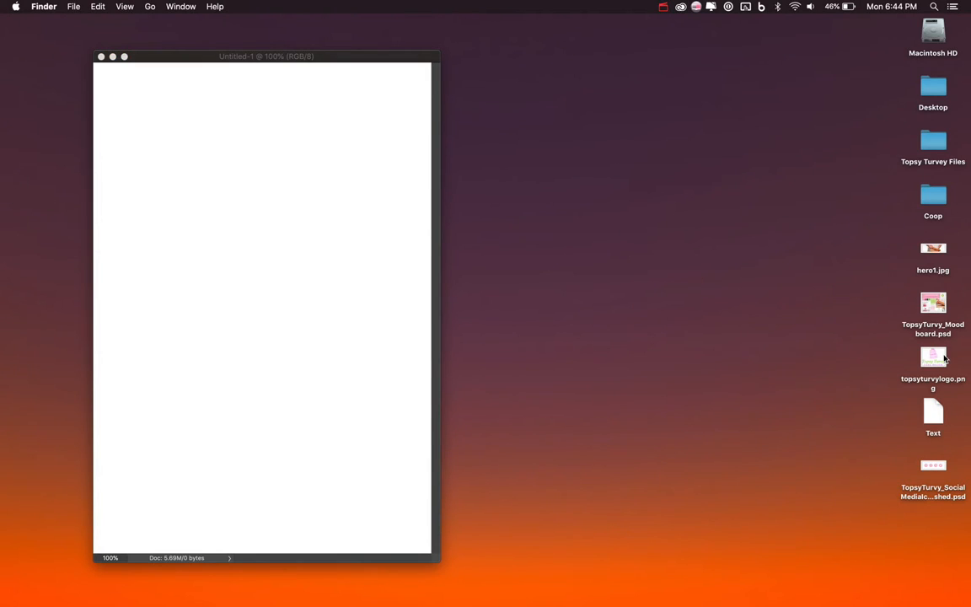
drag(945, 358, 386, 191)
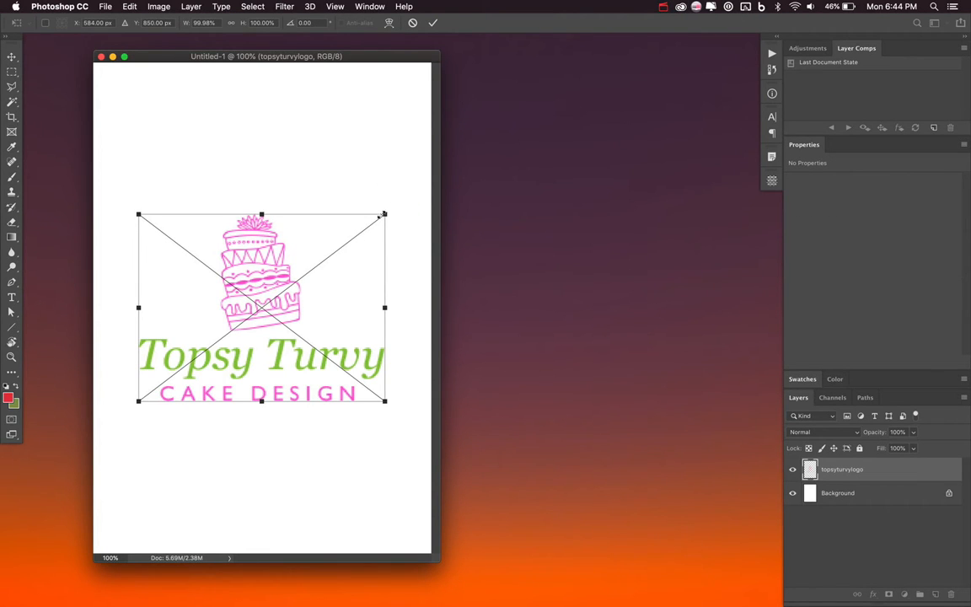
click(433, 24)
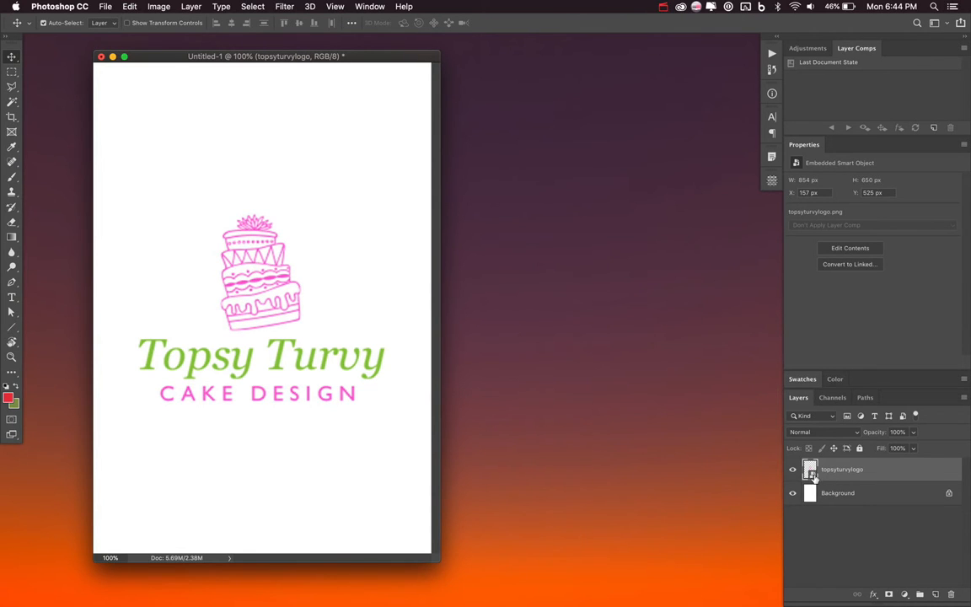
Scale the logo down proportionally to about 271 x 206 px and move it near the page's upper left
key(super+t)
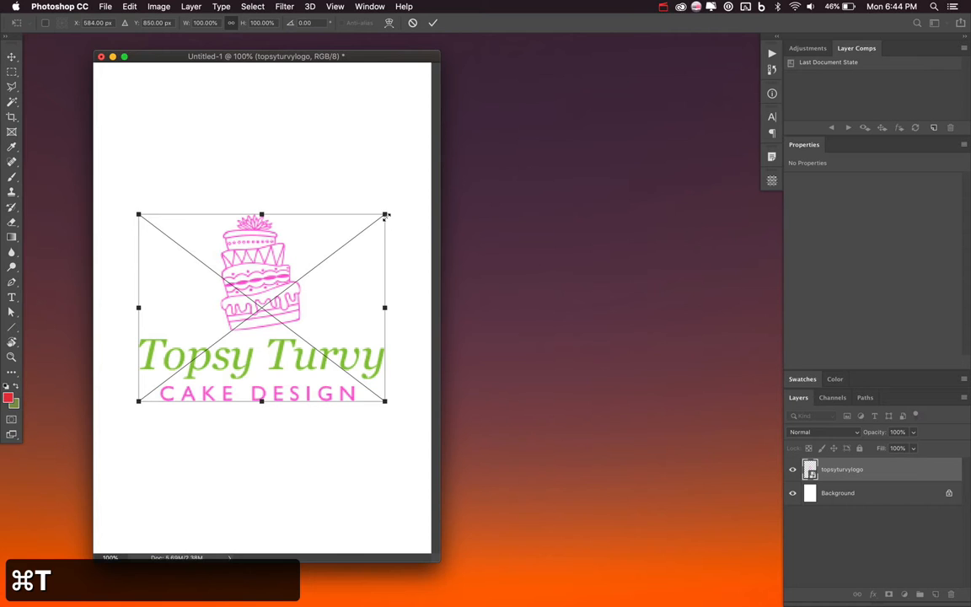
drag(385, 216, 331, 255)
key(Return)
key(super+t)
key(Return)
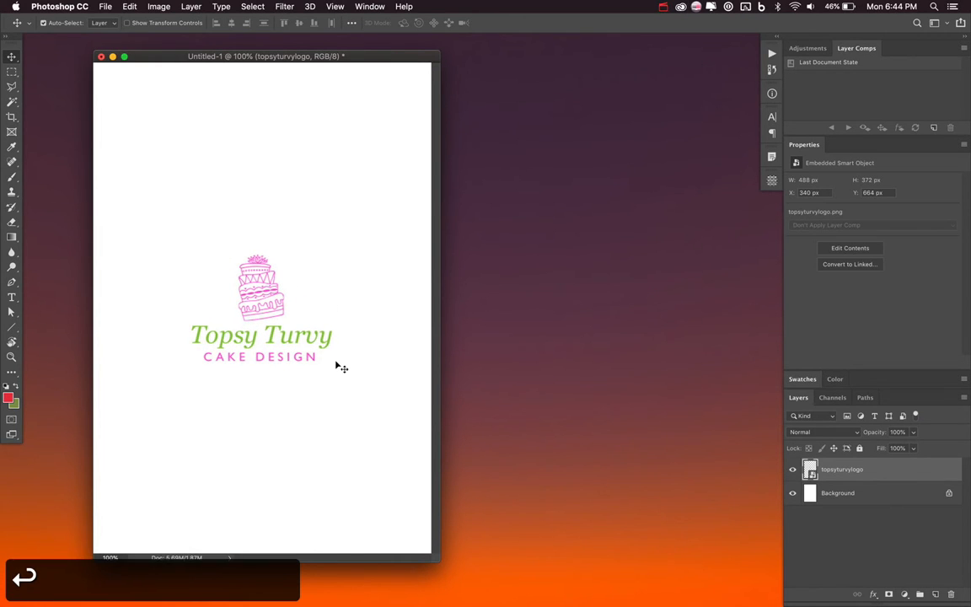
key(super+t)
drag(331, 254, 246, 107)
key(Return)
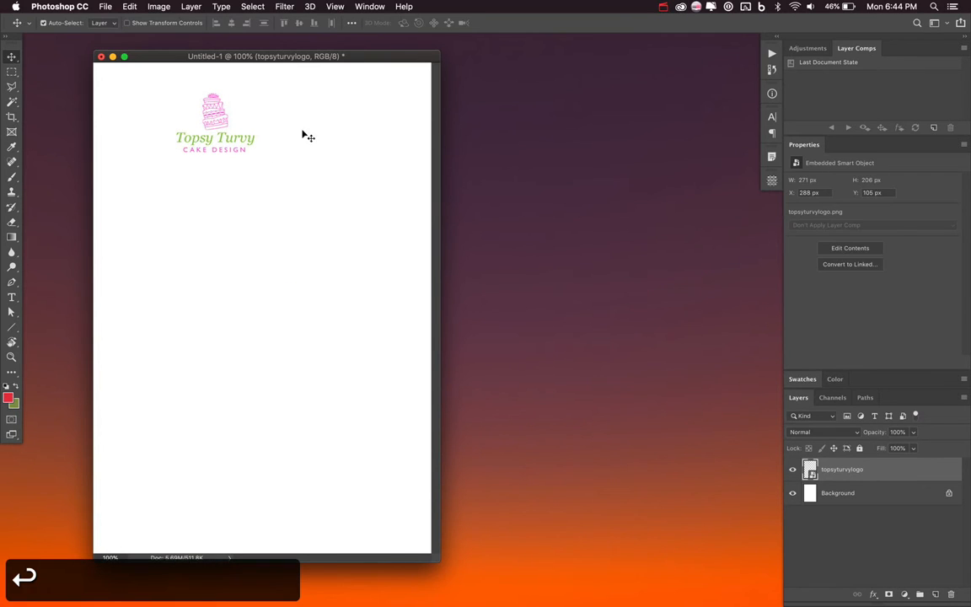
Open the Text file from the desktop in TextEdit and place its window beside the page layout
click(683, 300)
double_click(933, 418)
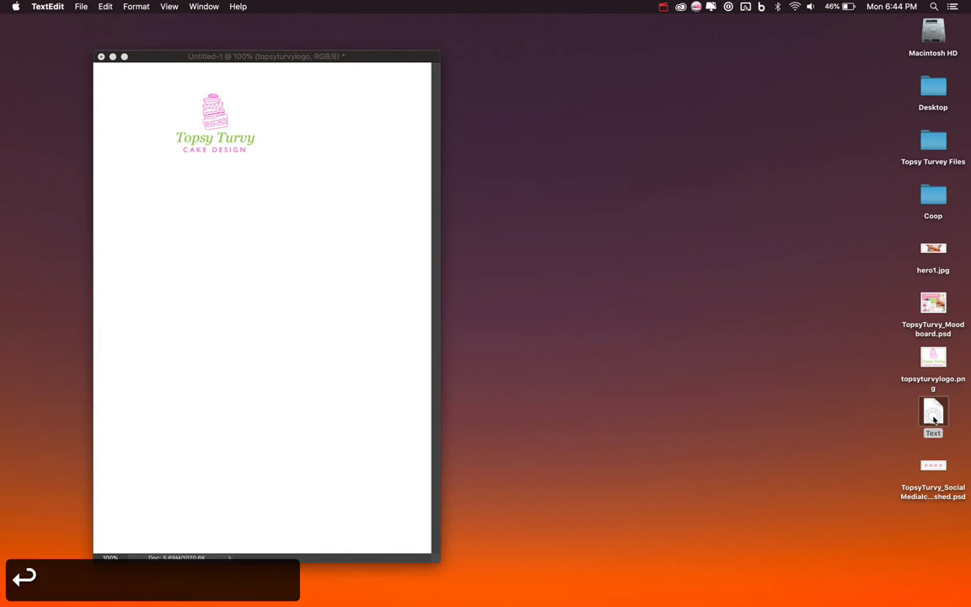
drag(402, 50, 767, 211)
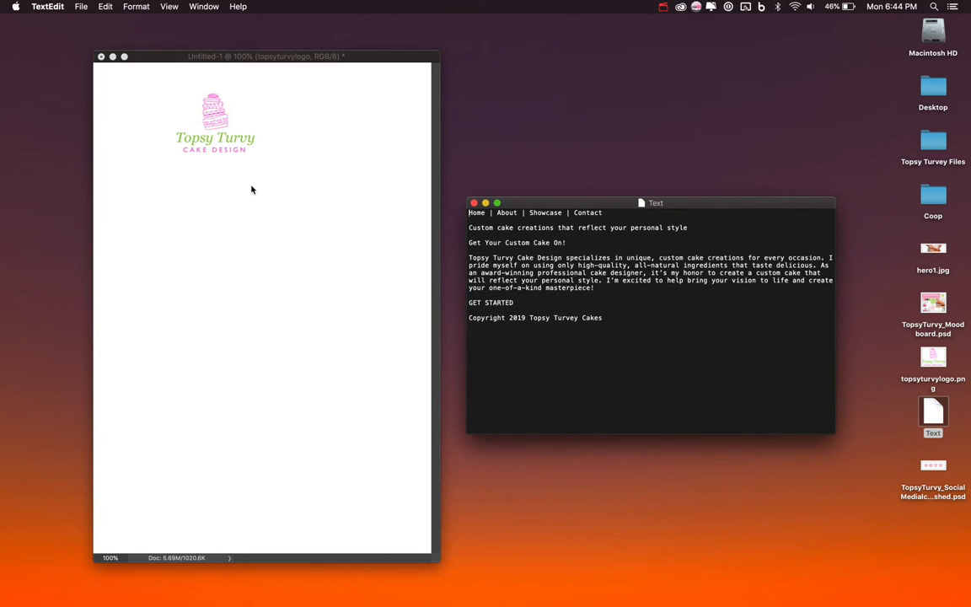
Copy the "Home | About | Showcase | Contact" line from the text file and paste it as a text layer below the logo
click(179, 218)
click(554, 212)
drag(605, 213, 418, 211)
key(cmd+c)
click(269, 207)
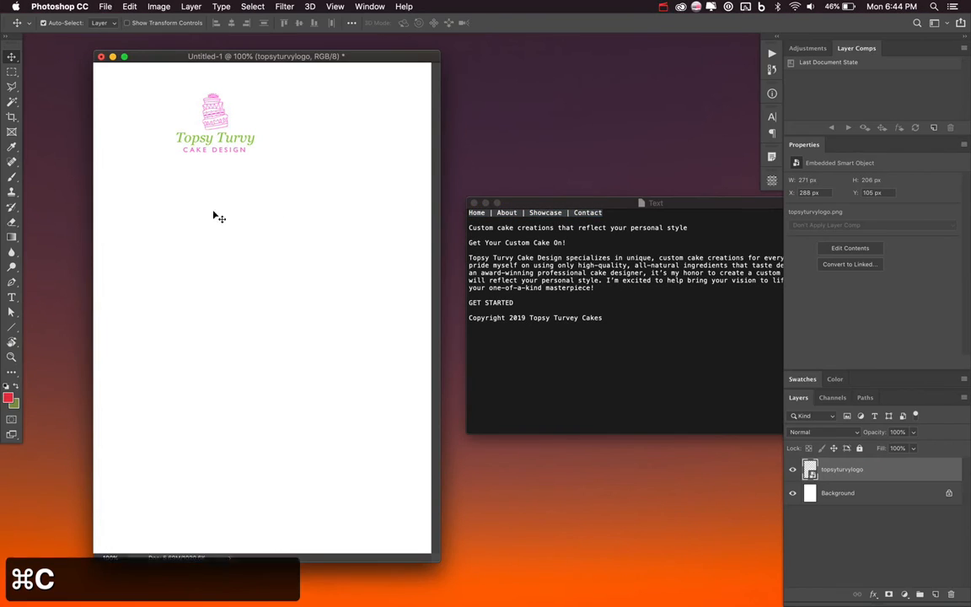
key(t)
click(165, 210)
key(super+v)
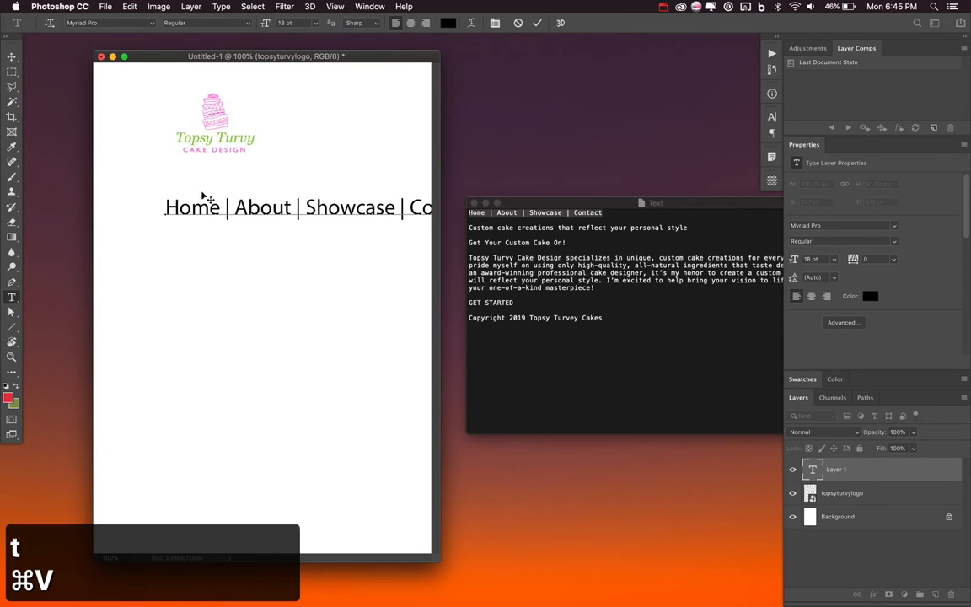
Set the navigation text's font size to 10 pt and commit the text
key(super+a)
click(285, 23)
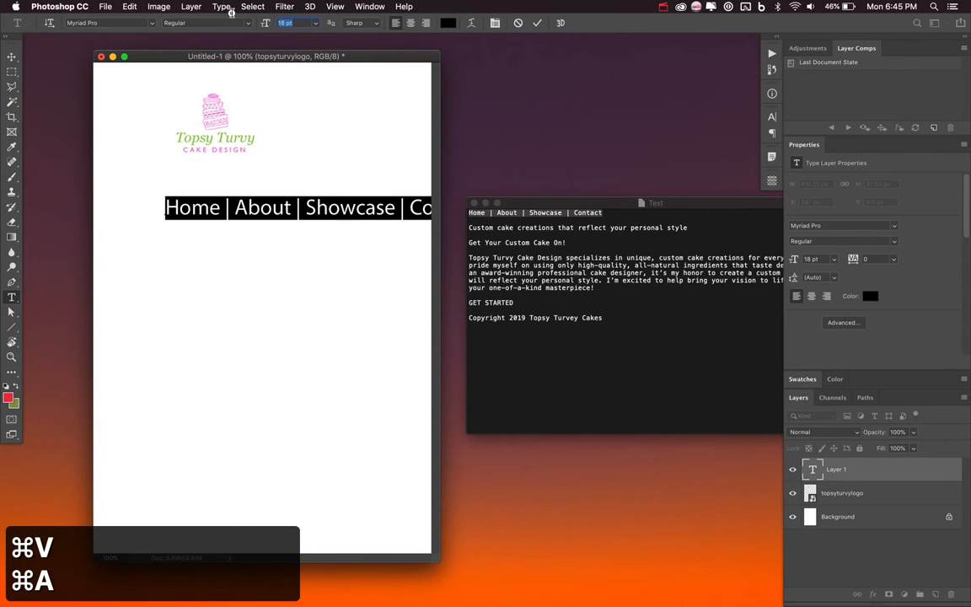
text(12)
key(Return)
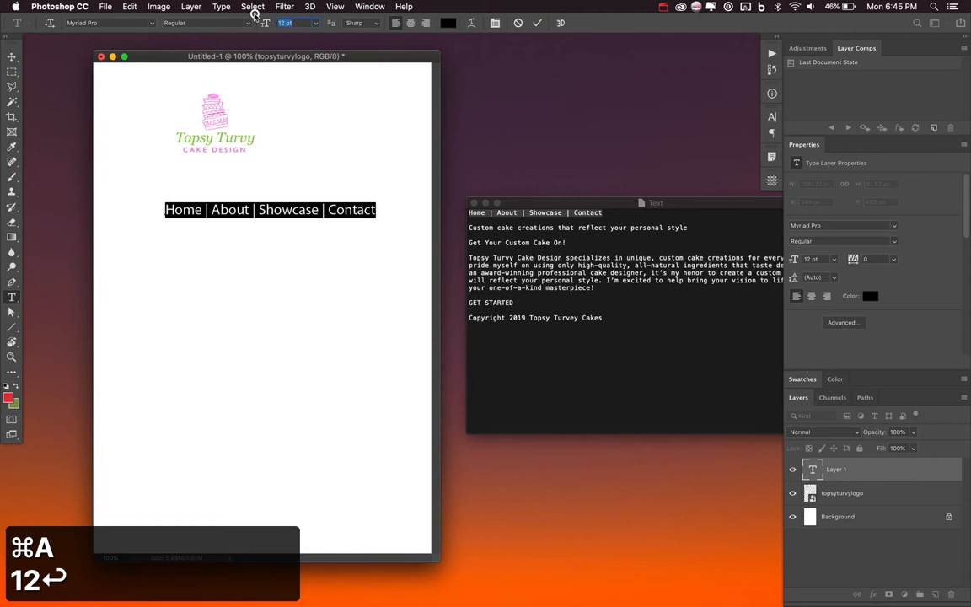
text(10)
key(Return)
click(540, 26)
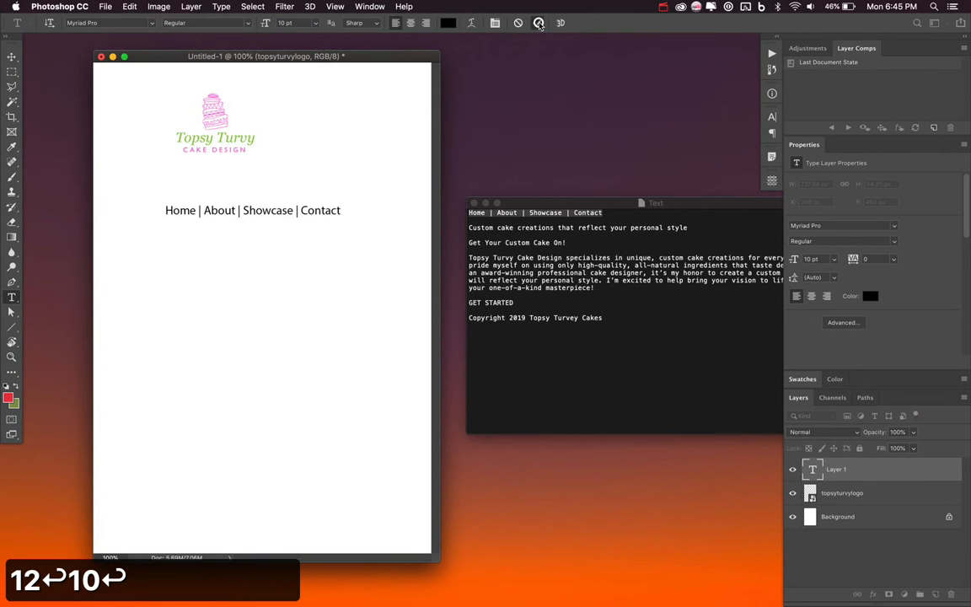
Copy "Custom cake creations that reflect your personal style" into a new text layer and position it just below the navigation line
click(520, 412)
drag(469, 228, 447, 229)
key(super+c)
click(607, 229)
key(super+c)
click(320, 267)
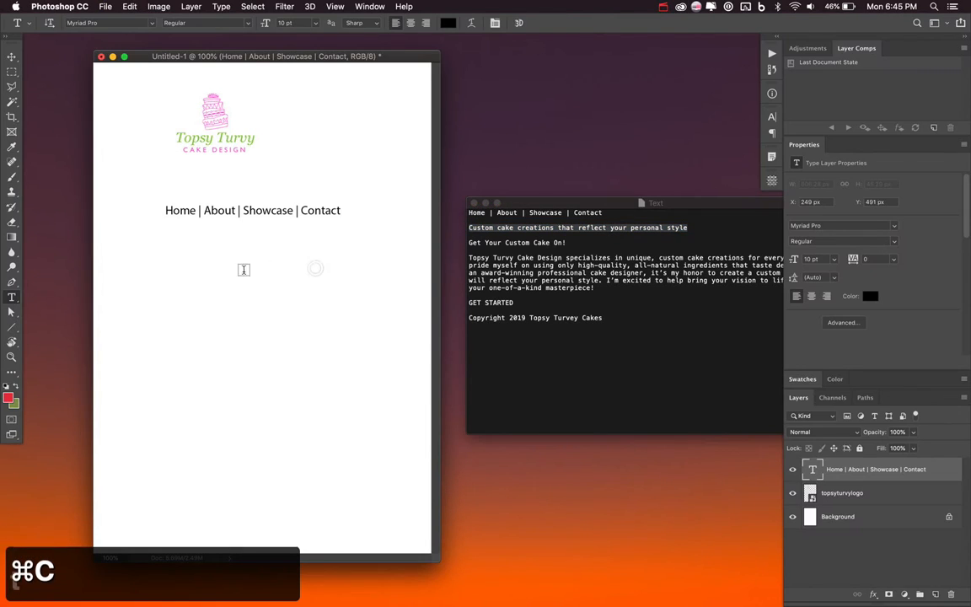
key(t)
click(221, 270)
key(super+v)
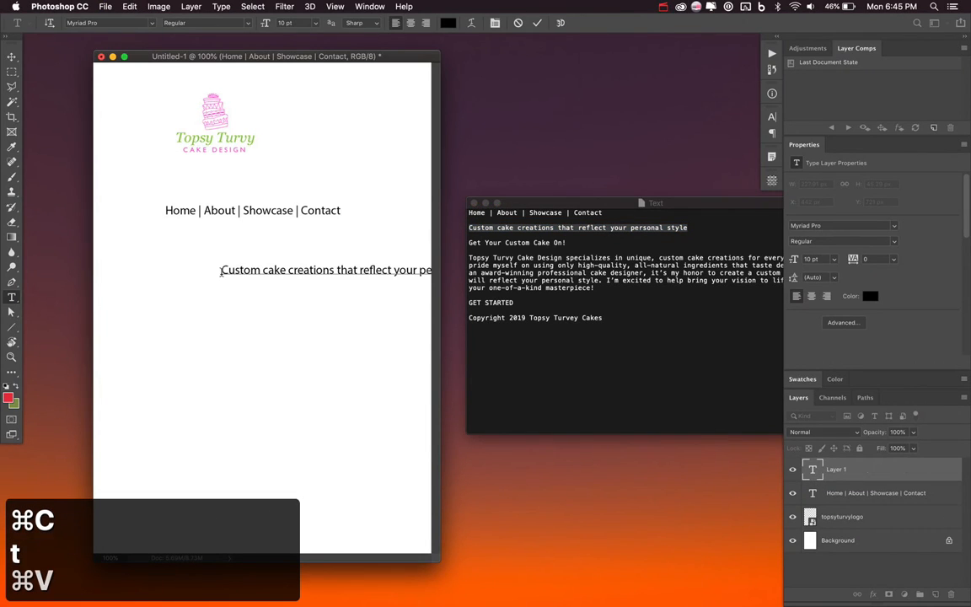
click(537, 23)
key(v)
drag(331, 278, 246, 257)
Copy the heading "Get Your Custom Cake On!" from the text file into a new text layer below the tagline
click(484, 244)
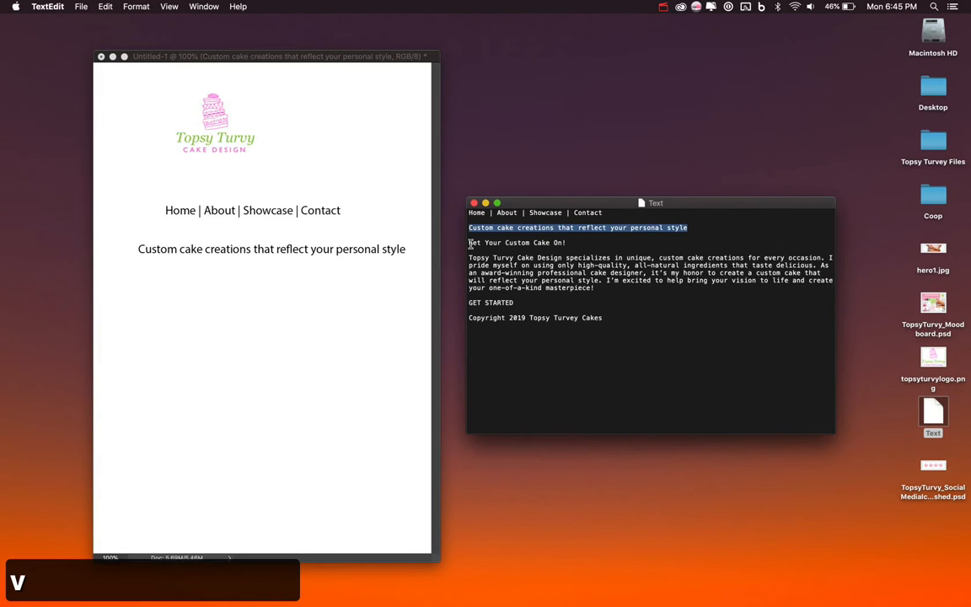
drag(469, 244, 567, 244)
key(super+c)
click(285, 284)
key(t)
click(190, 291)
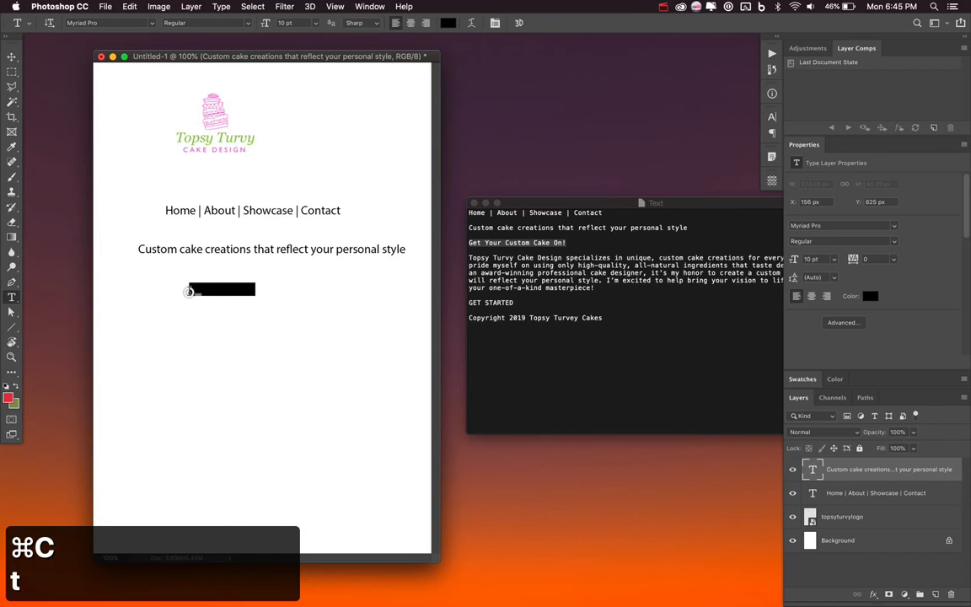
key(super+v)
click(483, 23)
Copy the "Topsy Turvy Cake Design specializes" paragraph into a wide text box drawn below the "Get Your Custom Cake On!" heading
click(514, 301)
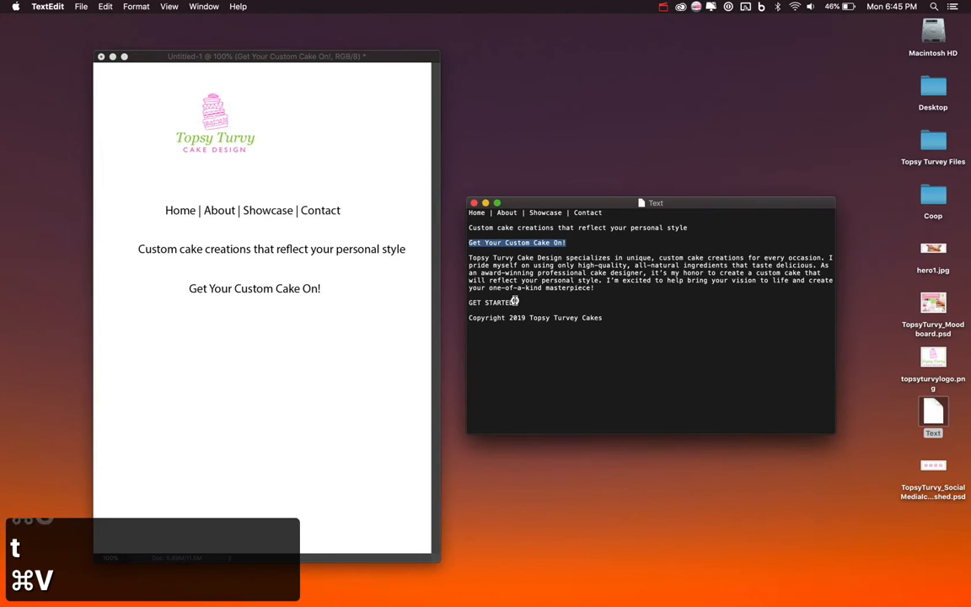
drag(469, 258, 516, 301)
click(602, 289)
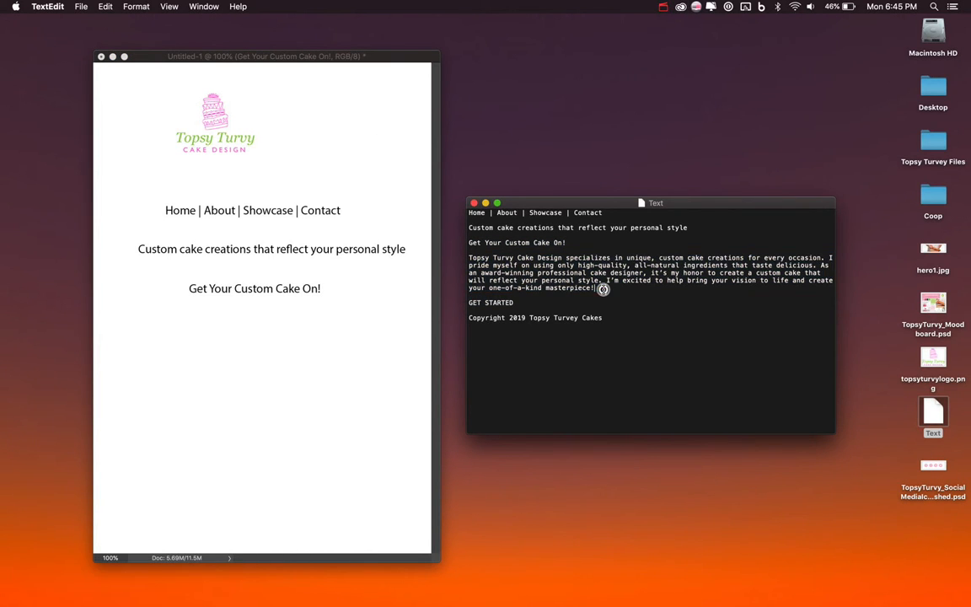
drag(602, 289, 468, 257)
key(super+c)
click(316, 328)
key(t)
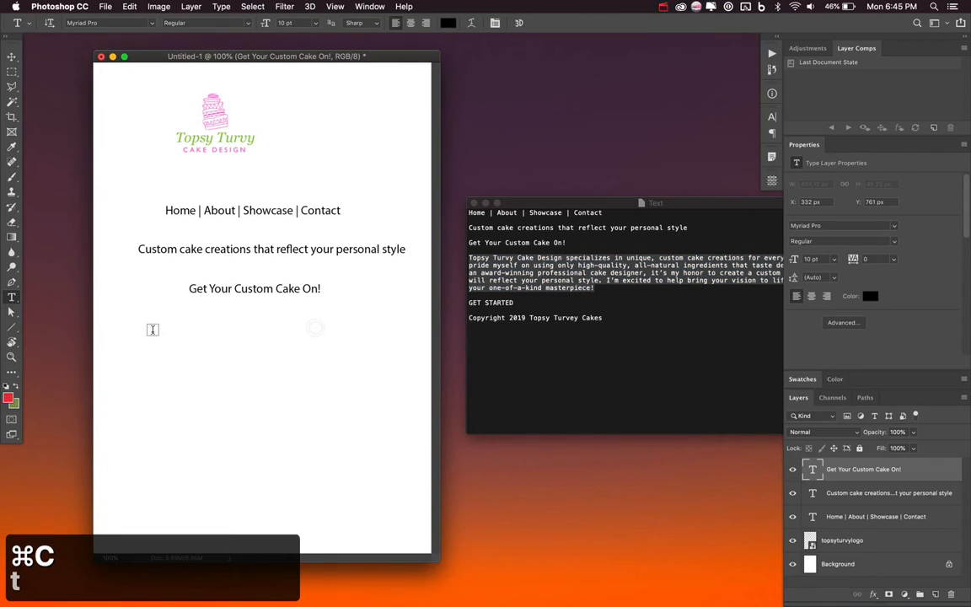
drag(128, 322, 398, 414)
key(super+v)
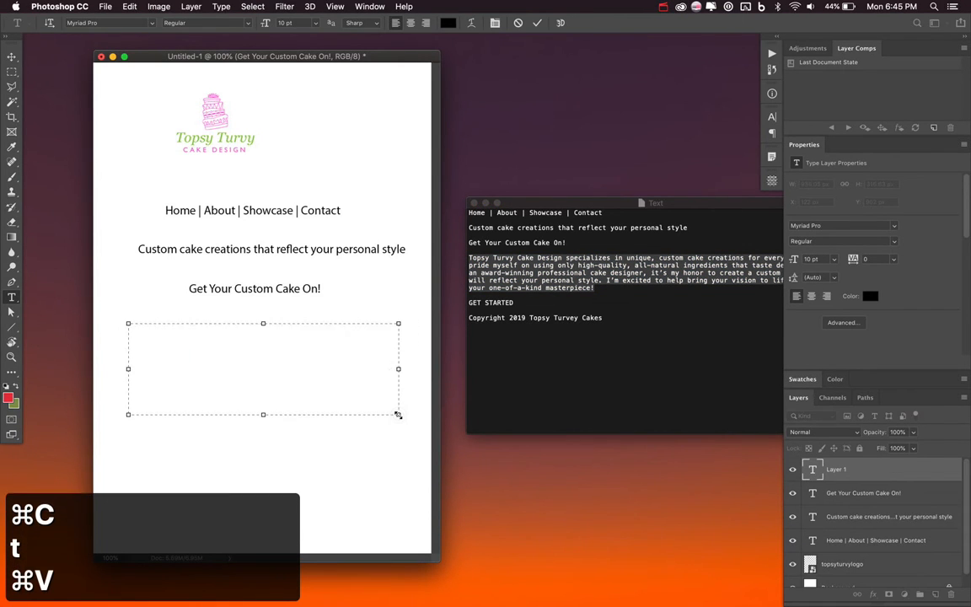
Set the body paragraph's font size to 8 pt and commit the text
key(super+a)
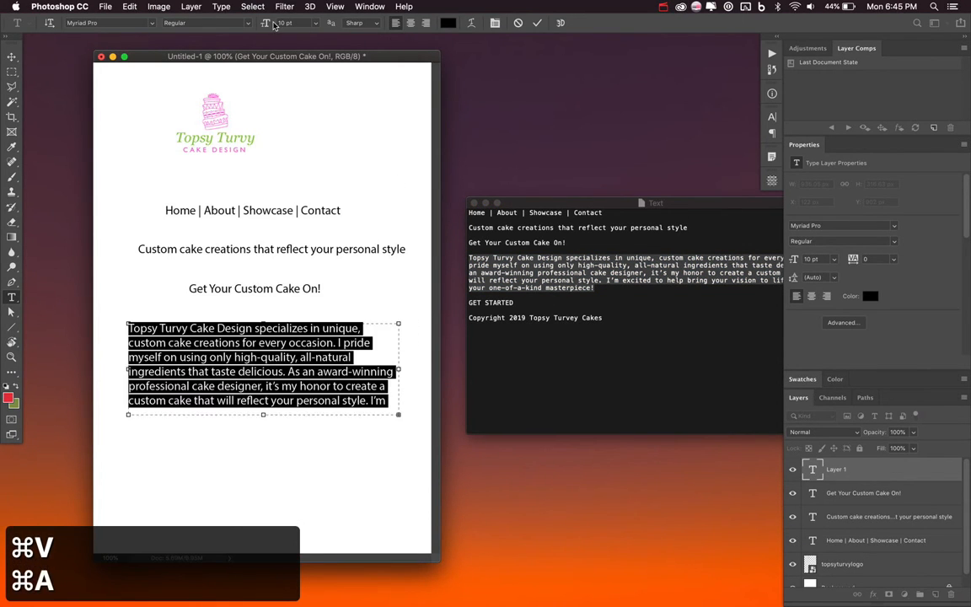
click(273, 24)
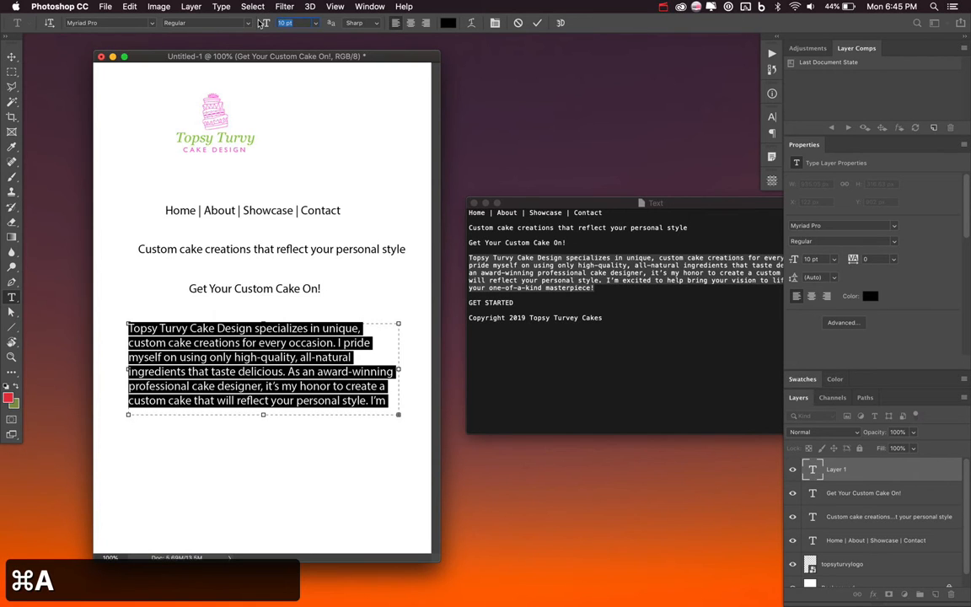
text(8)
key(Return)
click(539, 23)
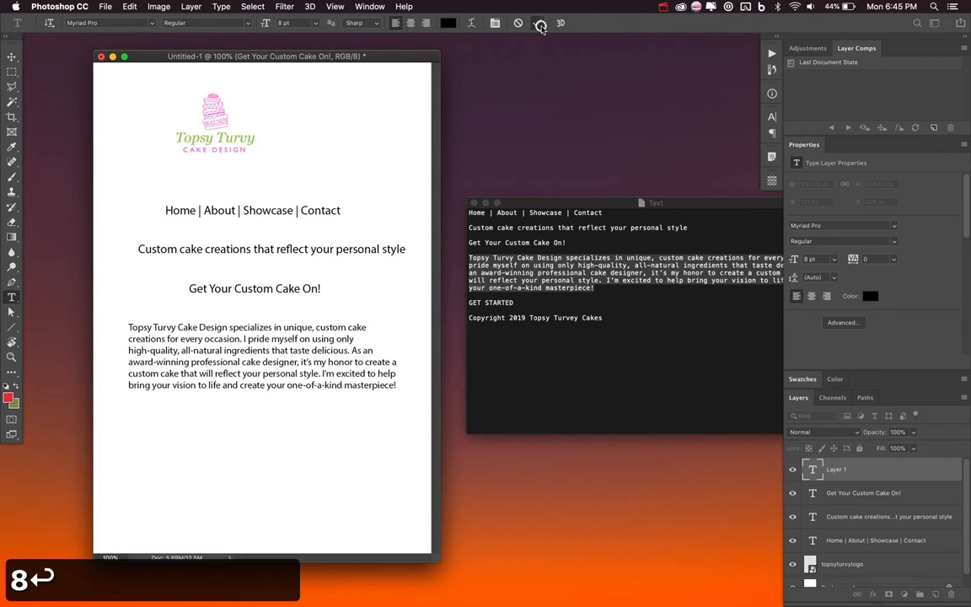
Copy "GET STARTED" from the text file into a new text layer below the body paragraph
click(505, 240)
drag(513, 302, 469, 301)
key(super+c)
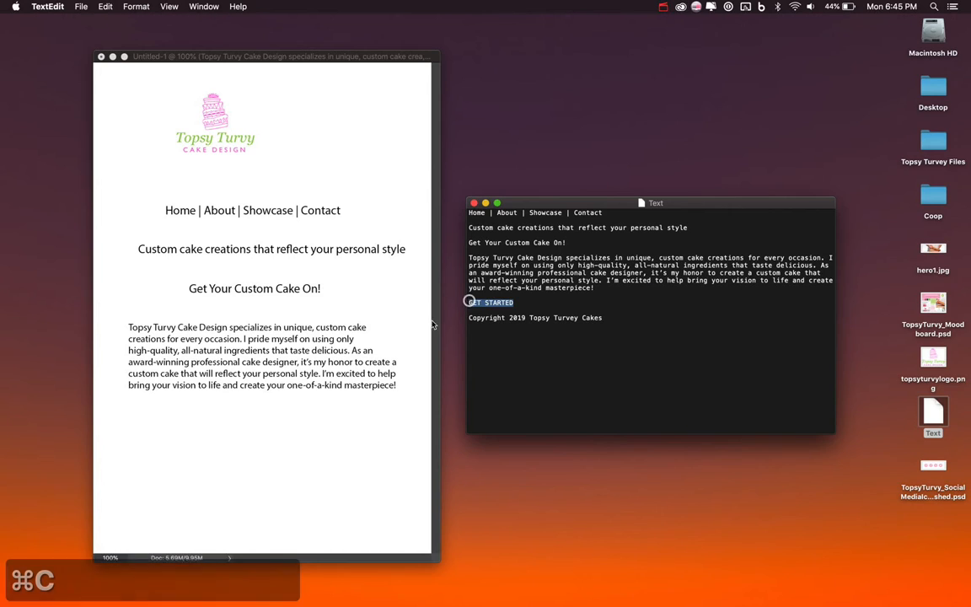
click(433, 324)
click(208, 448)
key(super+v)
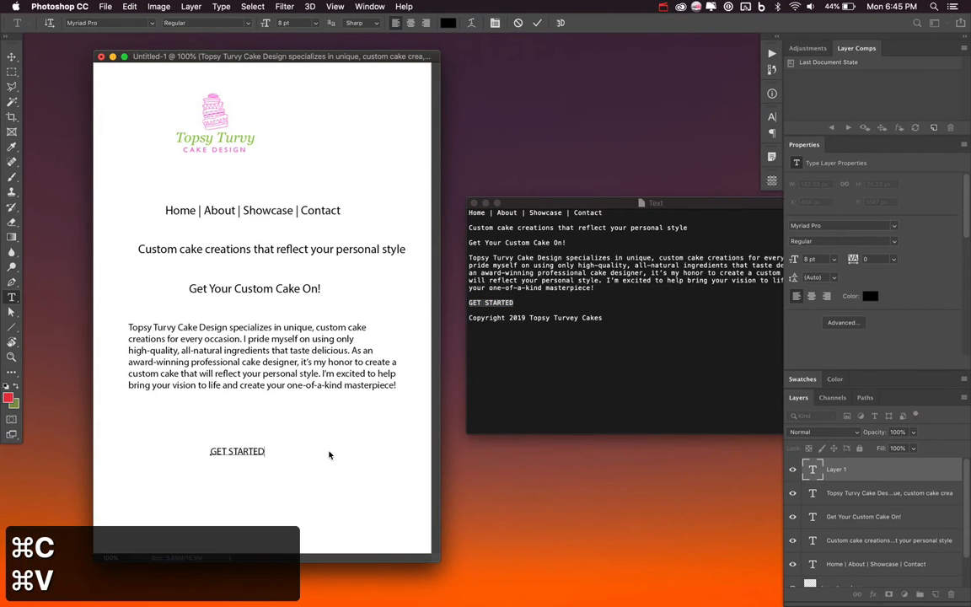
click(537, 23)
Copy "Copyright 2019 Topsy Turvey Cakes" into a new text layer below "GET STARTED" and minimize the text file window
click(604, 317)
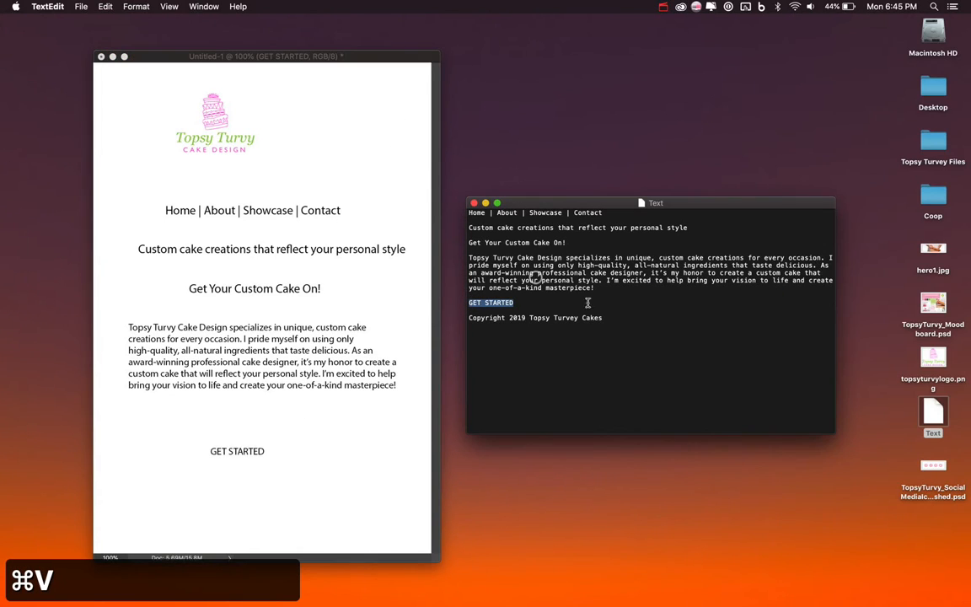
drag(603, 317, 468, 317)
key(super+c)
click(314, 446)
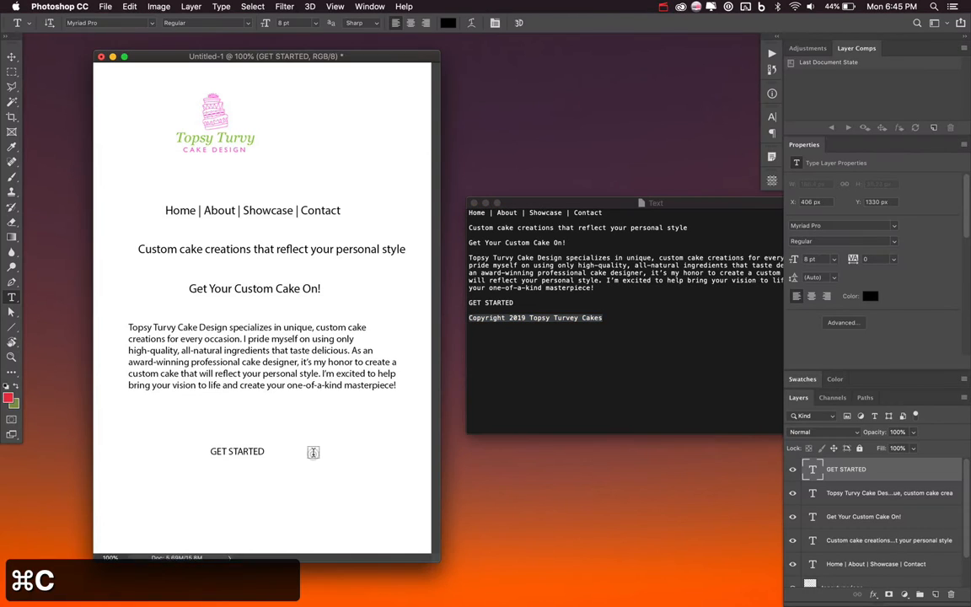
key(t)
click(192, 494)
key(super+v)
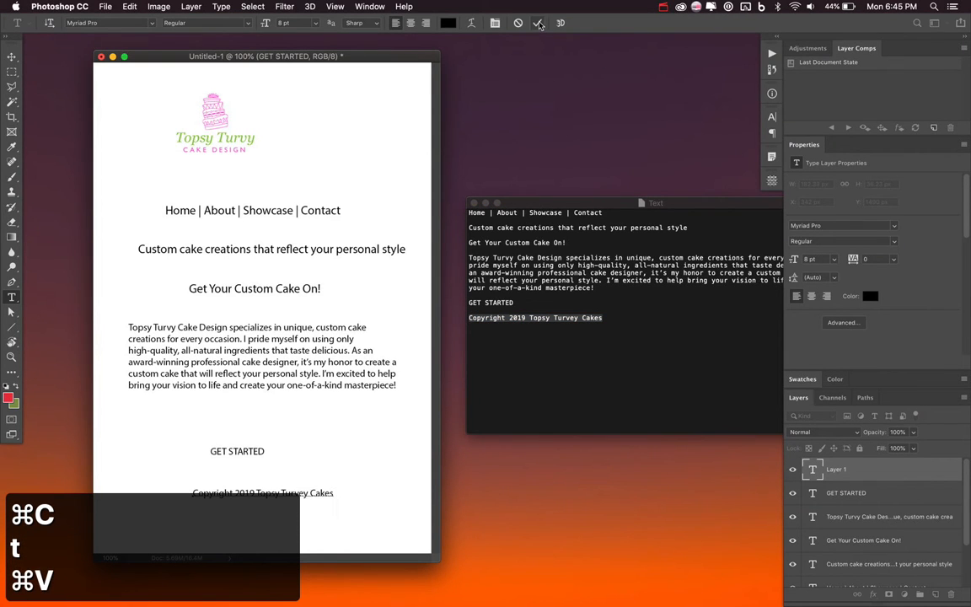
click(538, 23)
key(v)
click(560, 300)
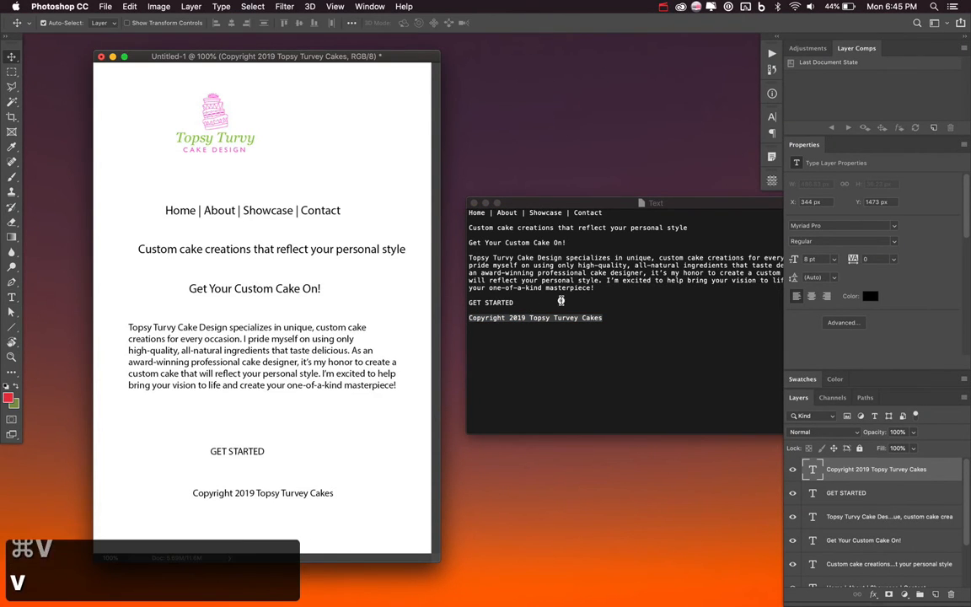
key(super+m)
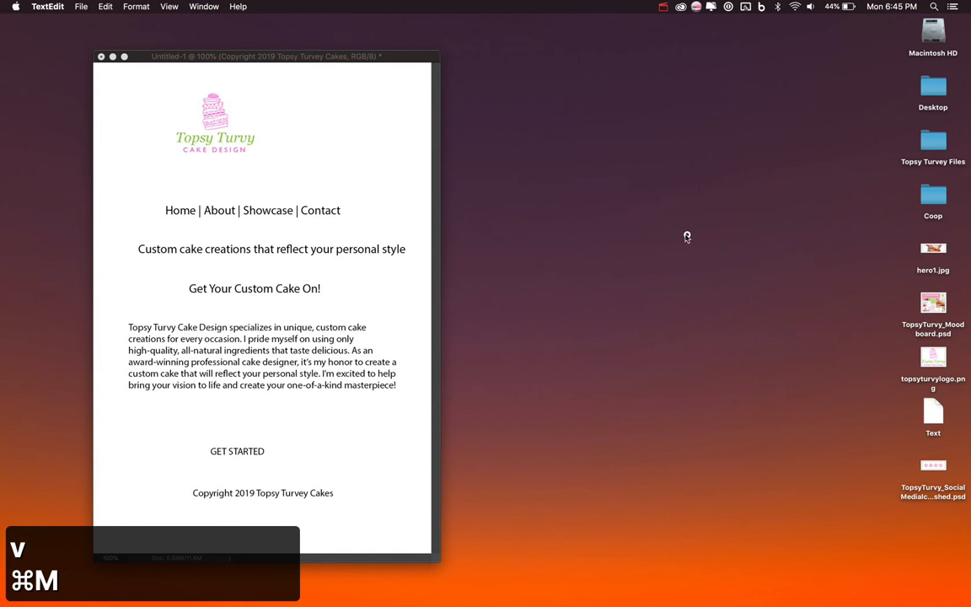
Place hero1.jpg from the desktop into the document and move the image up to a Y position of 178 px
click(691, 232)
click(931, 250)
drag(930, 250, 285, 191)
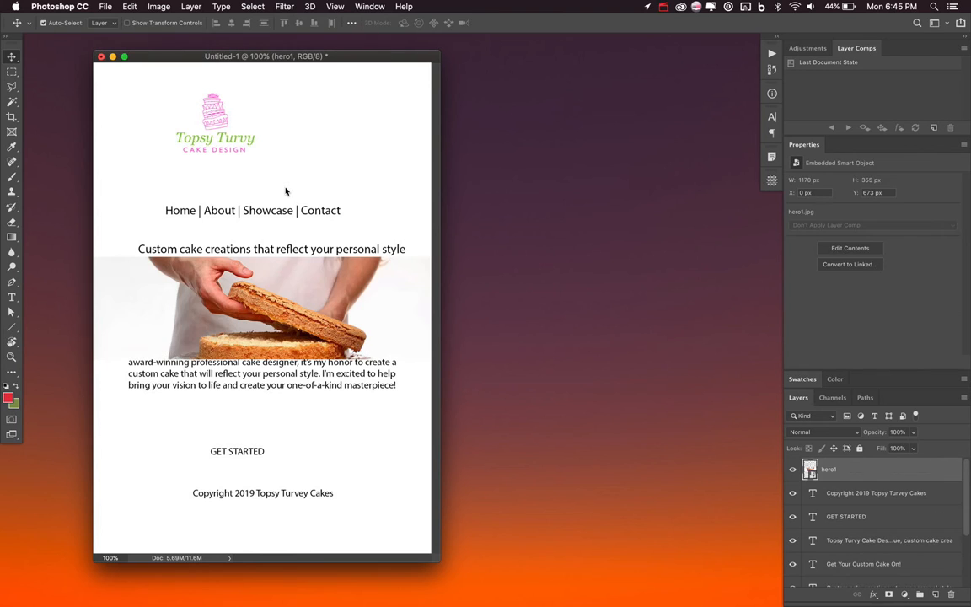
key(v)
drag(270, 281, 272, 170)
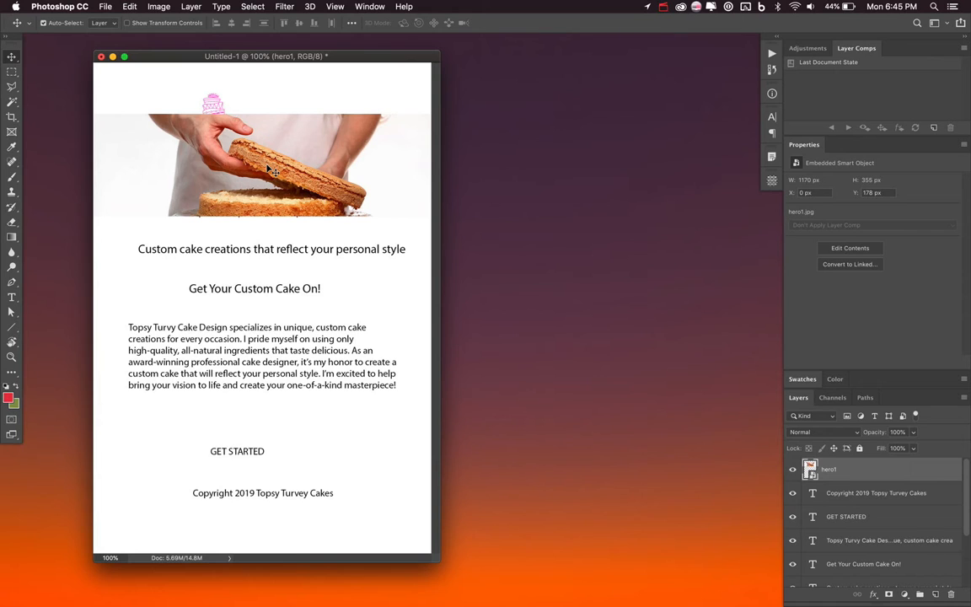
key(v)
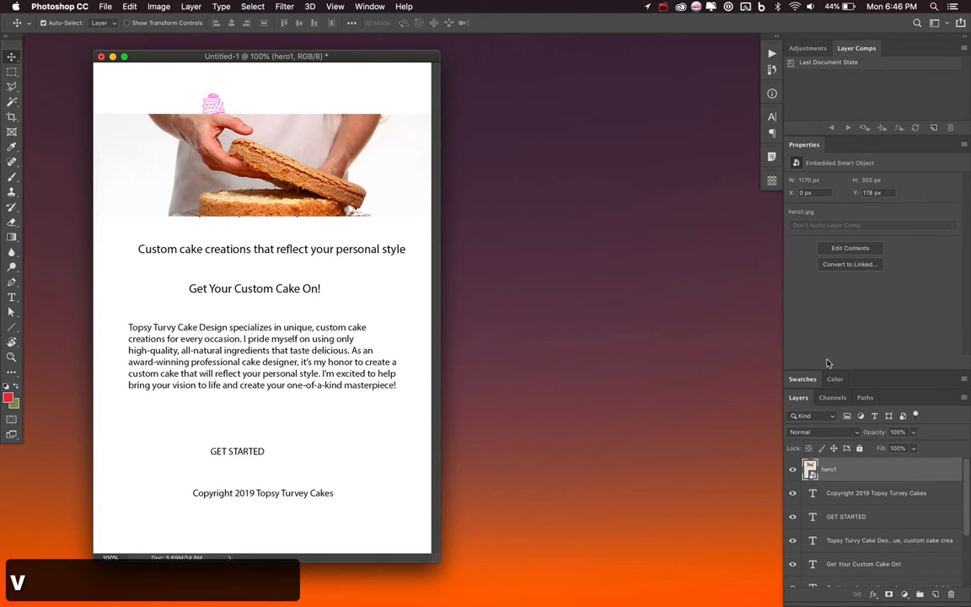
Collapse the layer properties to make room for the layer list and create a layer group named "Logo and Navbar"
double_click(810, 145)
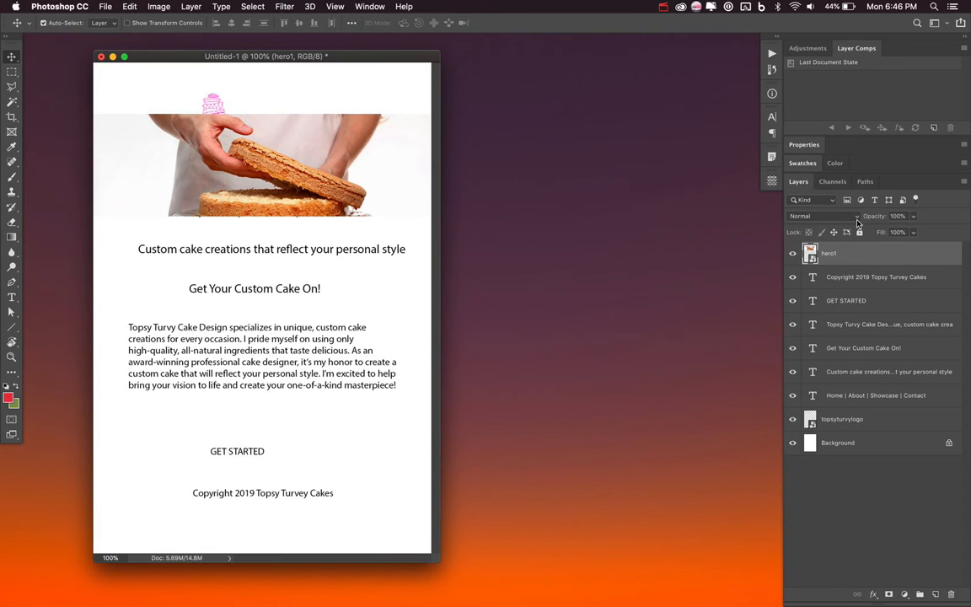
click(920, 595)
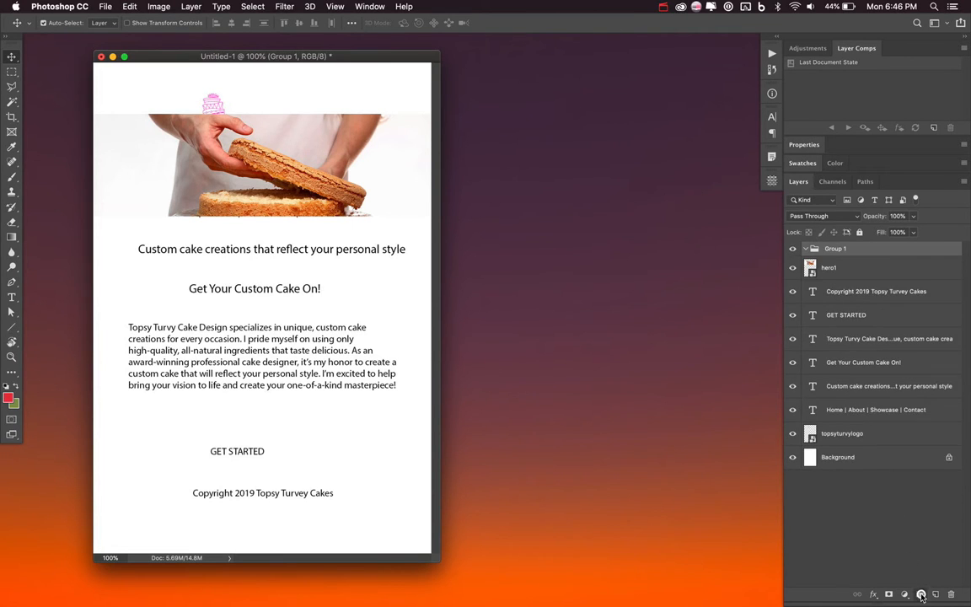
double_click(832, 249)
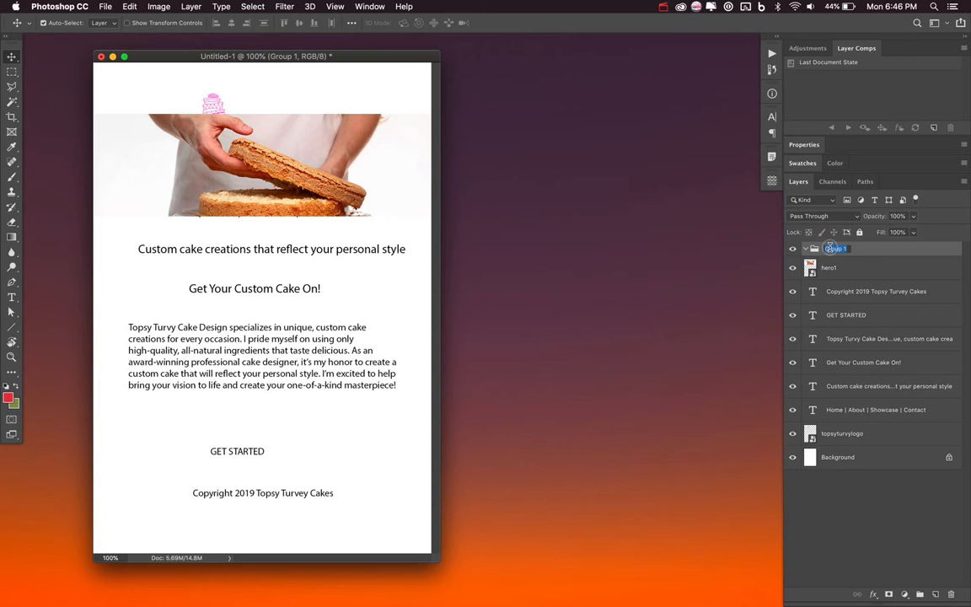
text(Logo)
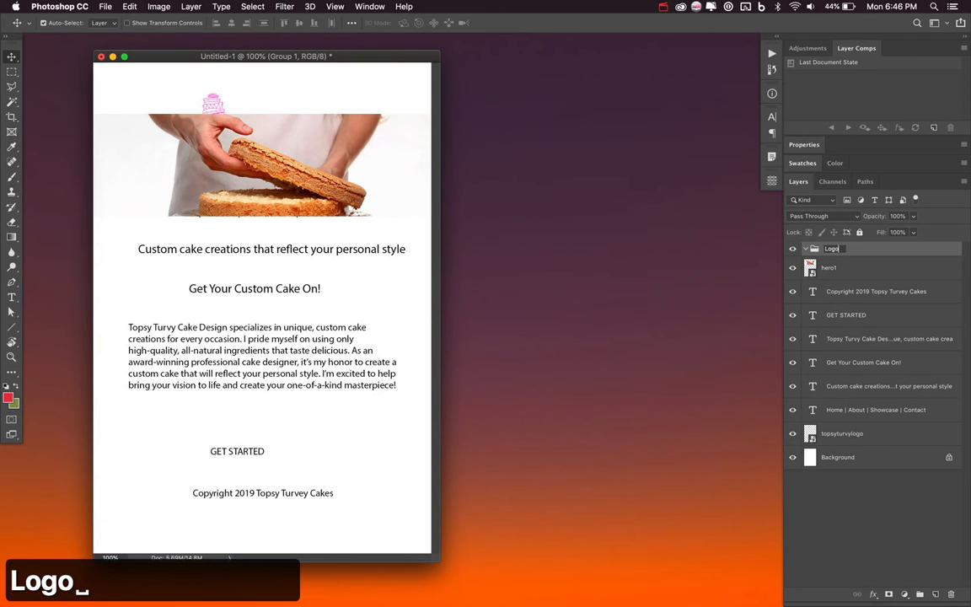
text( and Navbar)
key(Return)
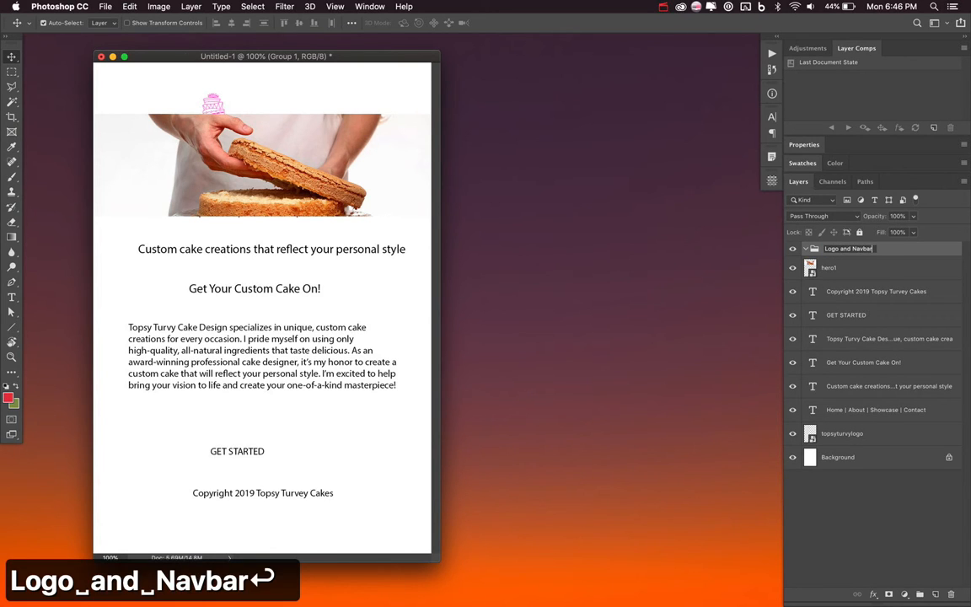
Move the topsyturvylogo and "Home | About | Showcase | Contact" layers into the Logo and Navbar group and collapse it
click(849, 268)
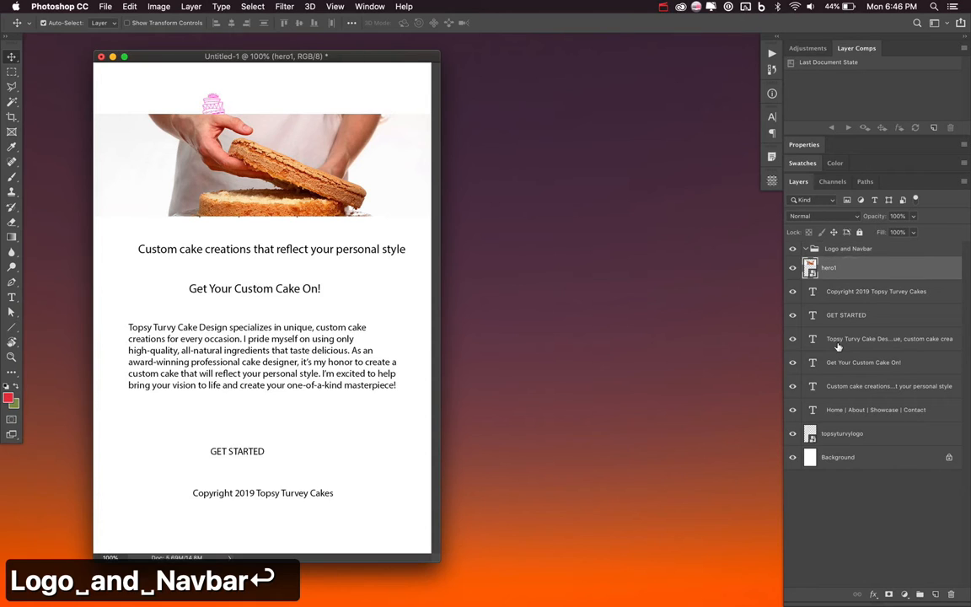
click(843, 433)
shift+click(843, 410)
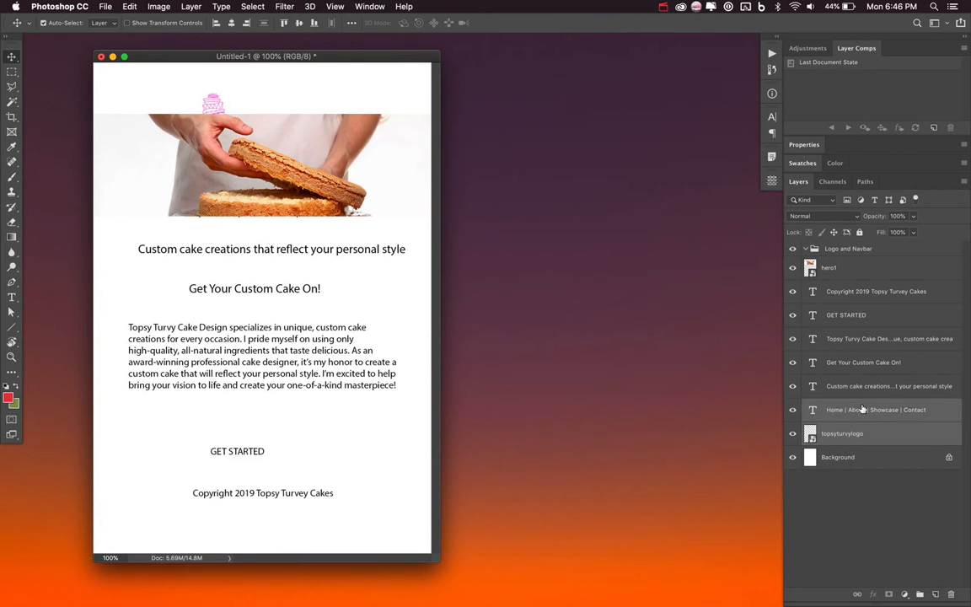
drag(842, 410, 852, 253)
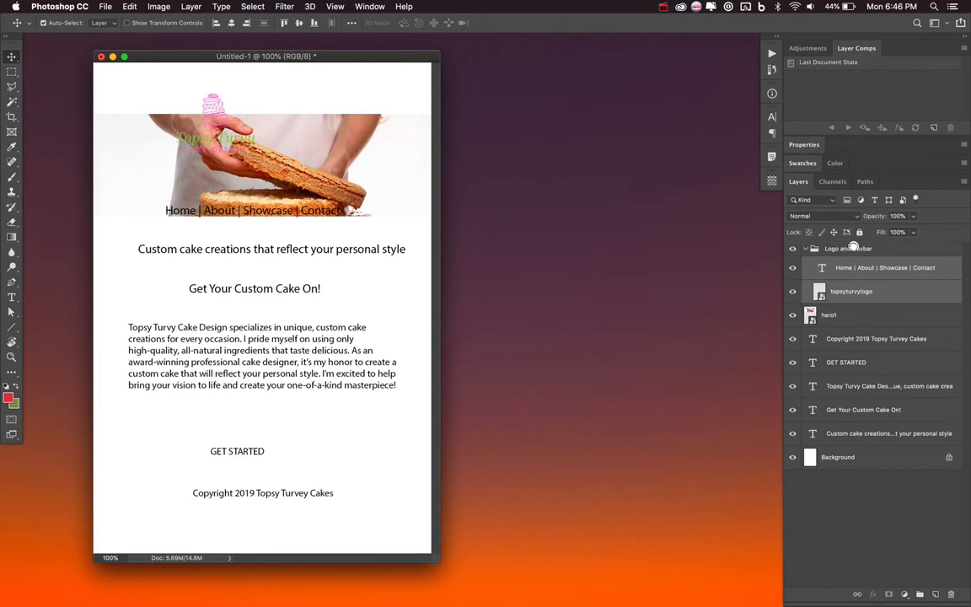
click(805, 250)
click(858, 442)
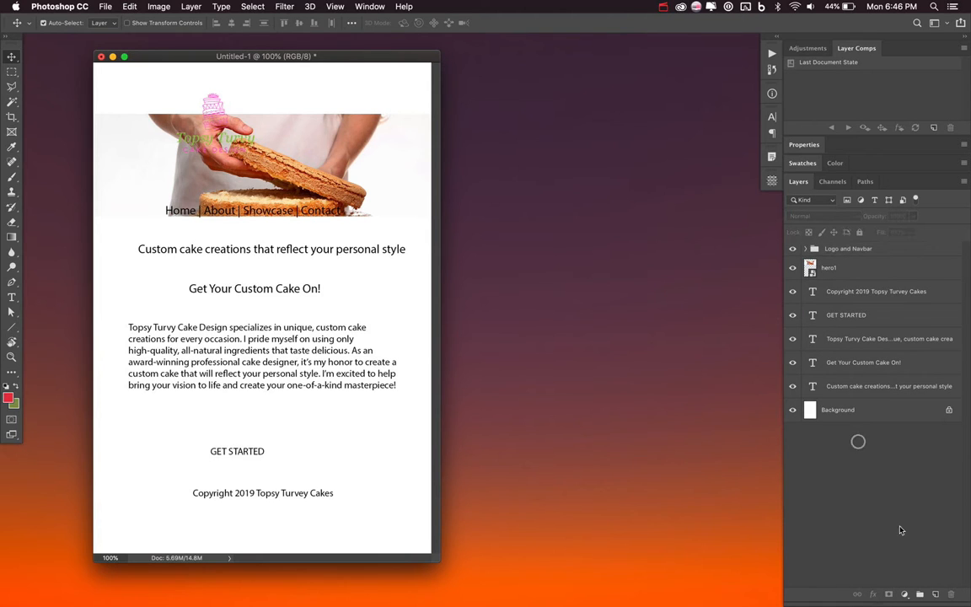
Create a group named "Hero" containing the hero1 layer, placed below Logo and Navbar, and collapse it
click(918, 594)
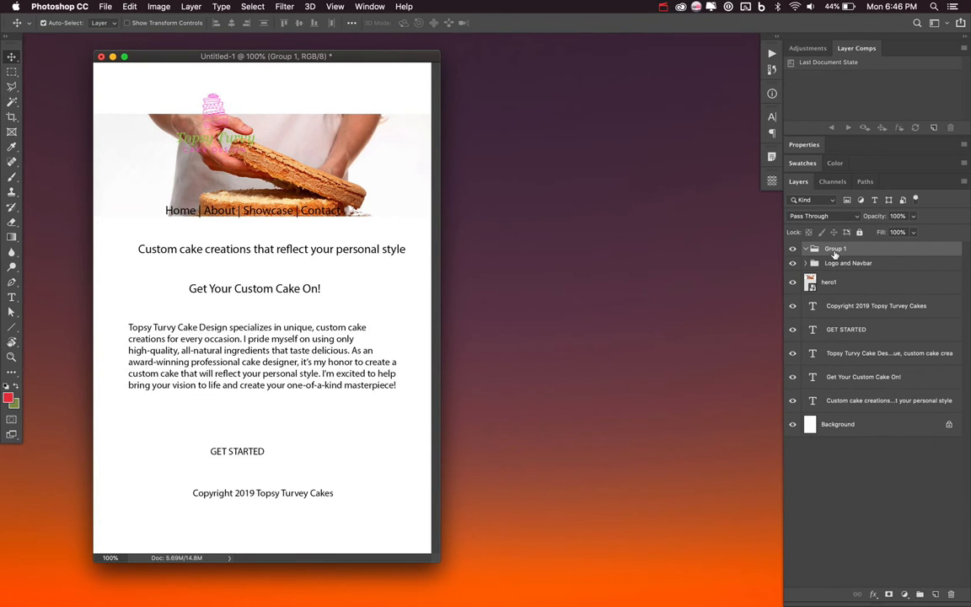
double_click(834, 249)
text(Hero)
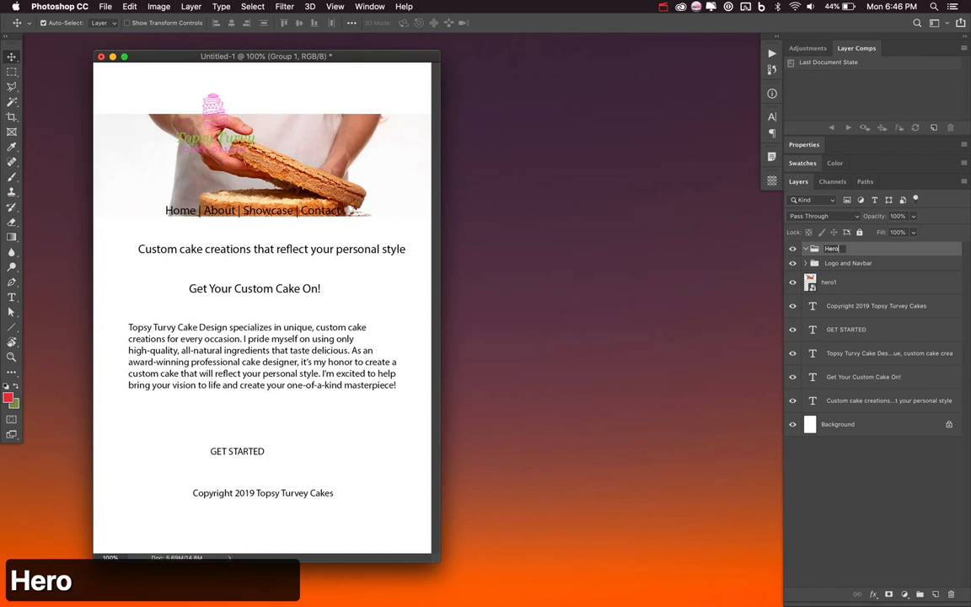
key(Return)
drag(835, 250, 835, 268)
click(806, 249)
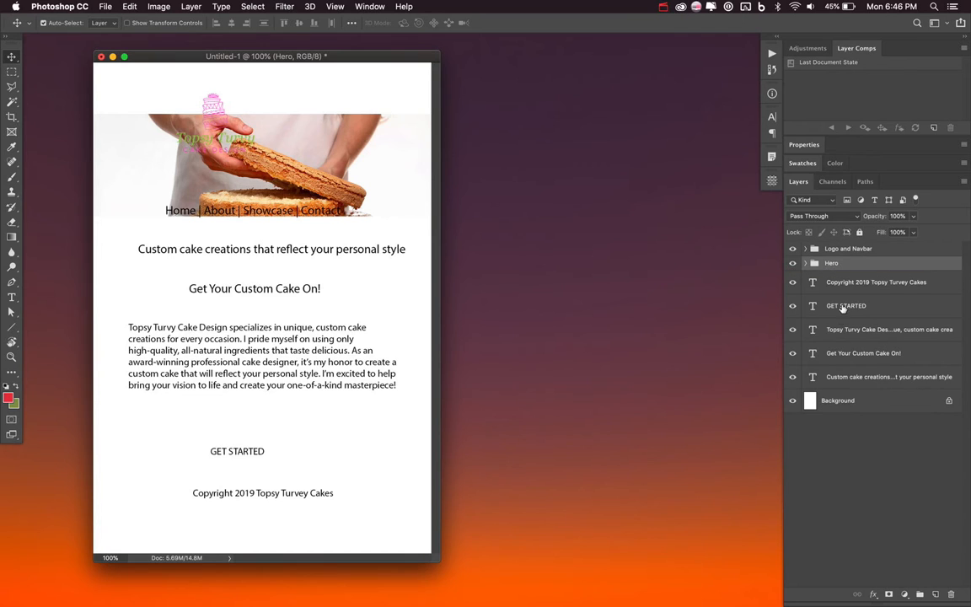
Create a new layer group named "Page Content"
click(920, 594)
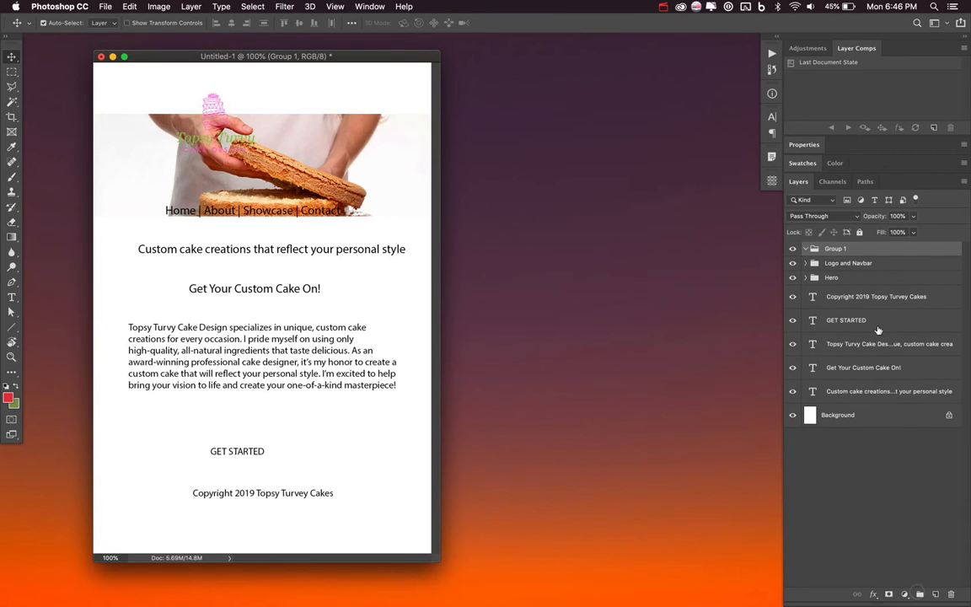
double_click(834, 248)
text(Pa)
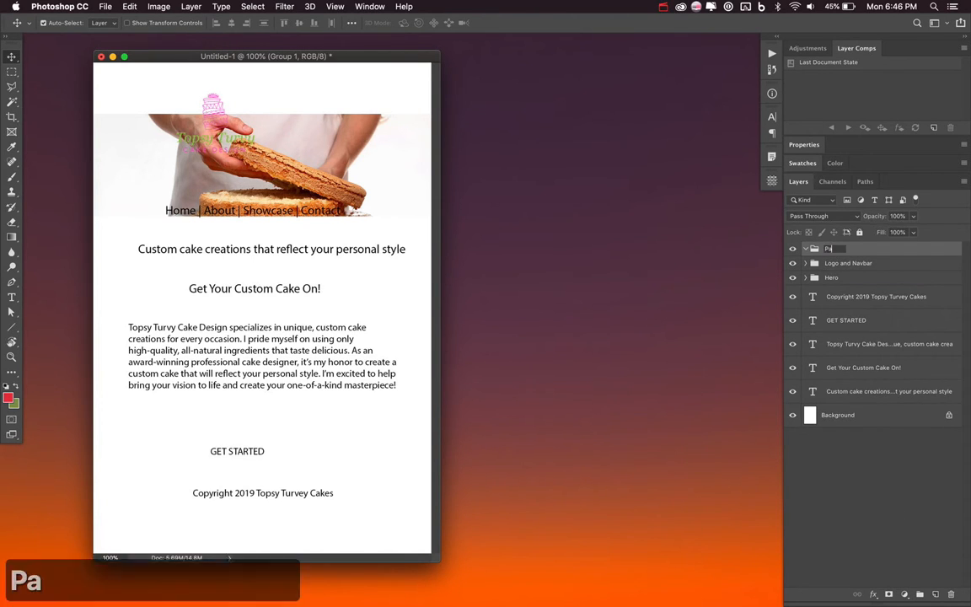
text(ge Content)
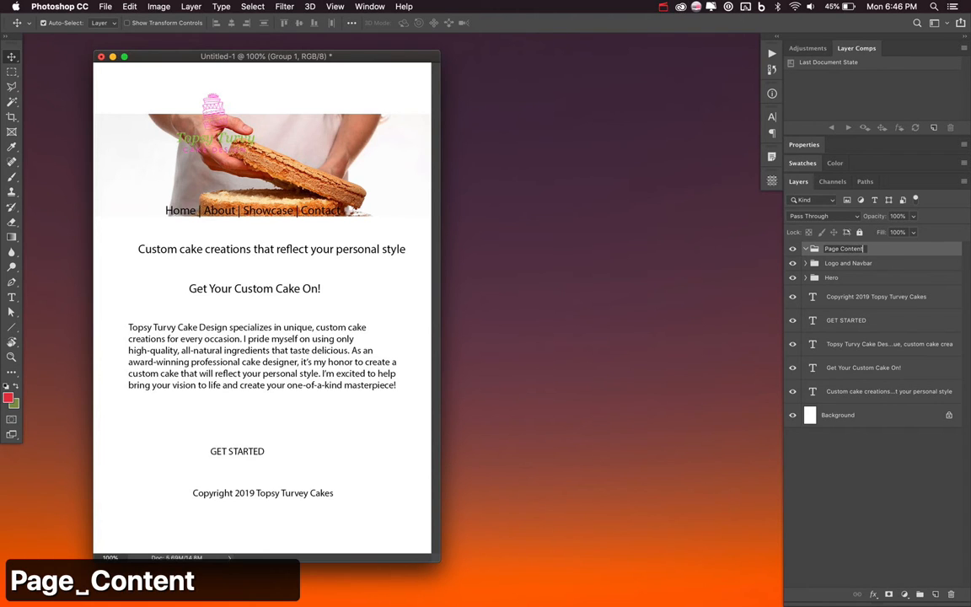
key(Return)
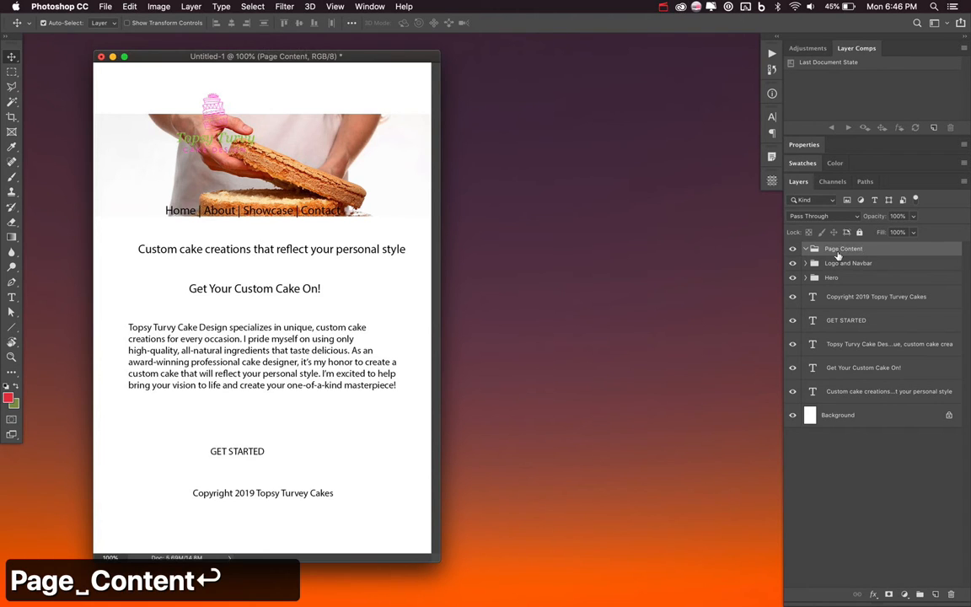
Move the four text layers from "Custom cake creations" to "GET STARTED" into Page Content, collapse it and place it below Hero
click(850, 392)
shift+click(851, 322)
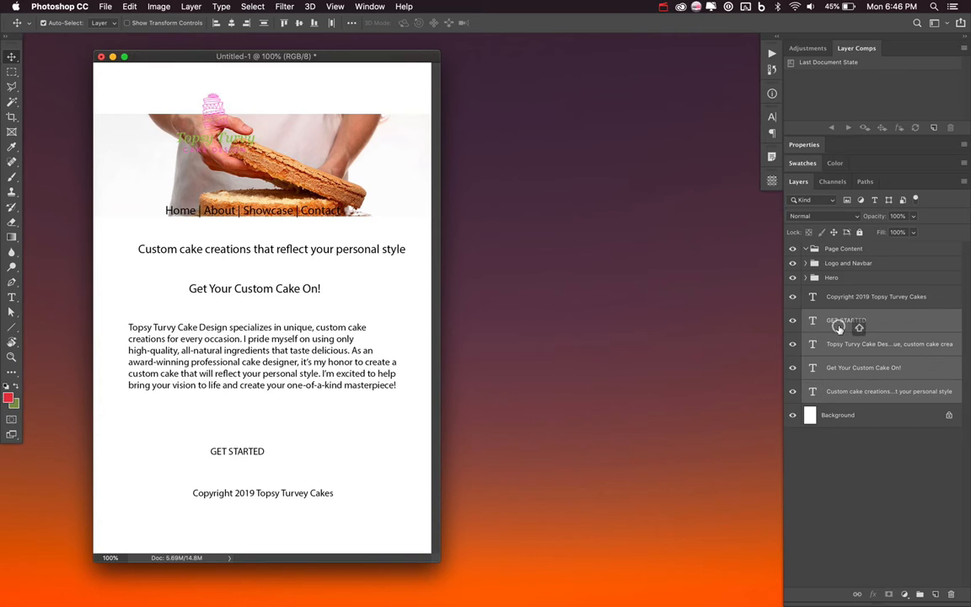
drag(834, 308, 834, 283)
click(805, 249)
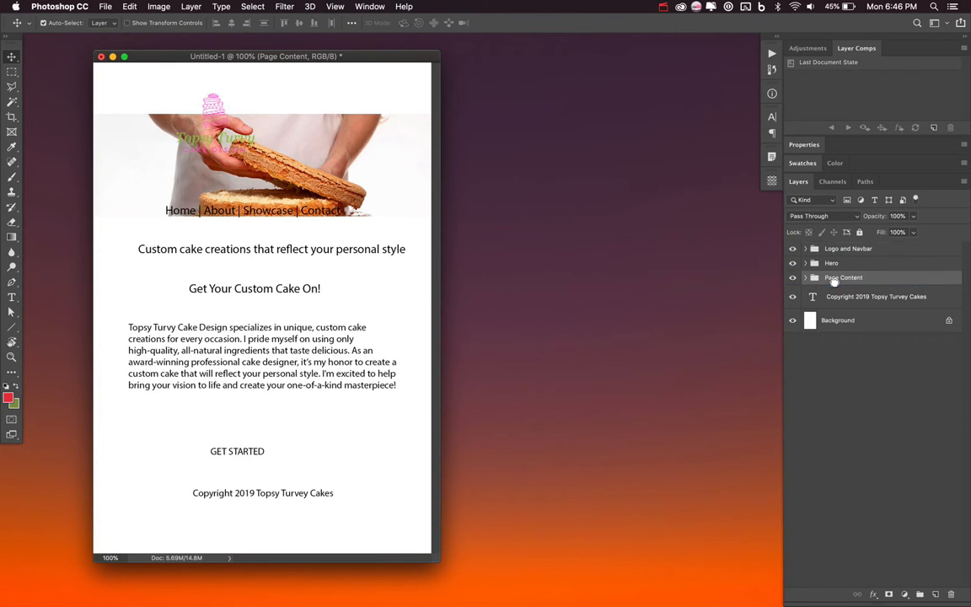
Create a layer group named "Footer" directly above the copyright text layer and collapse it
click(842, 301)
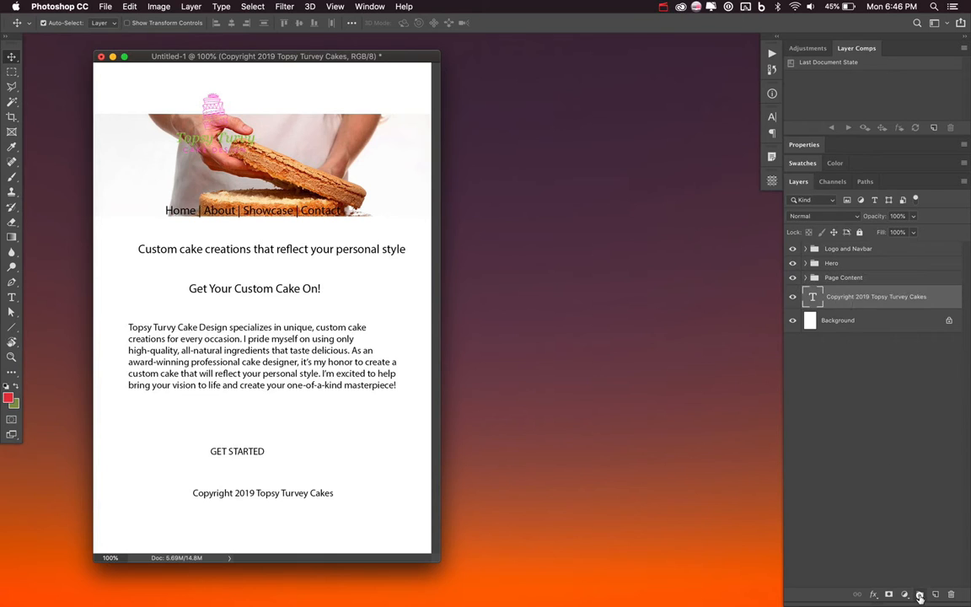
click(919, 594)
double_click(835, 292)
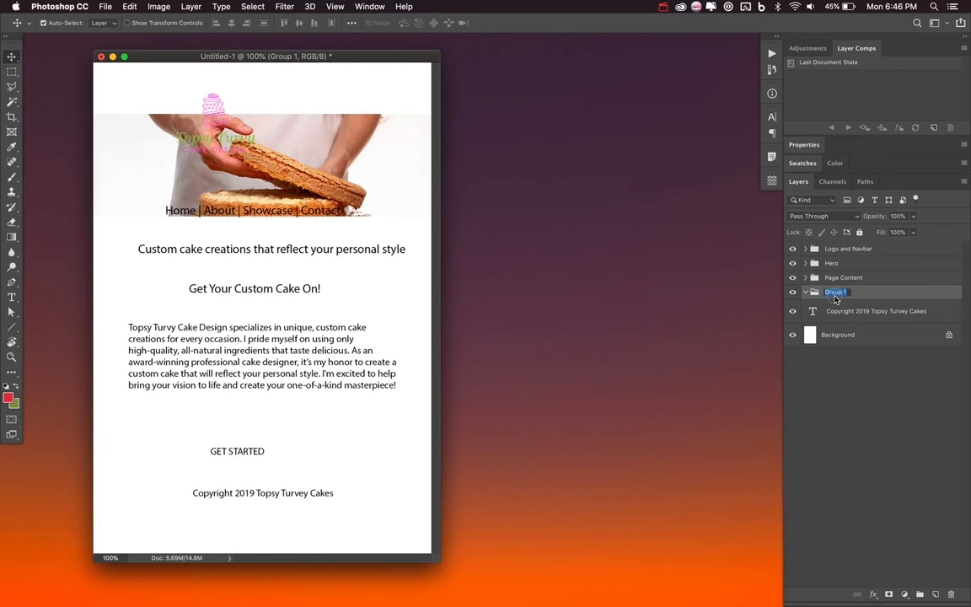
text(Footer)
key(Return)
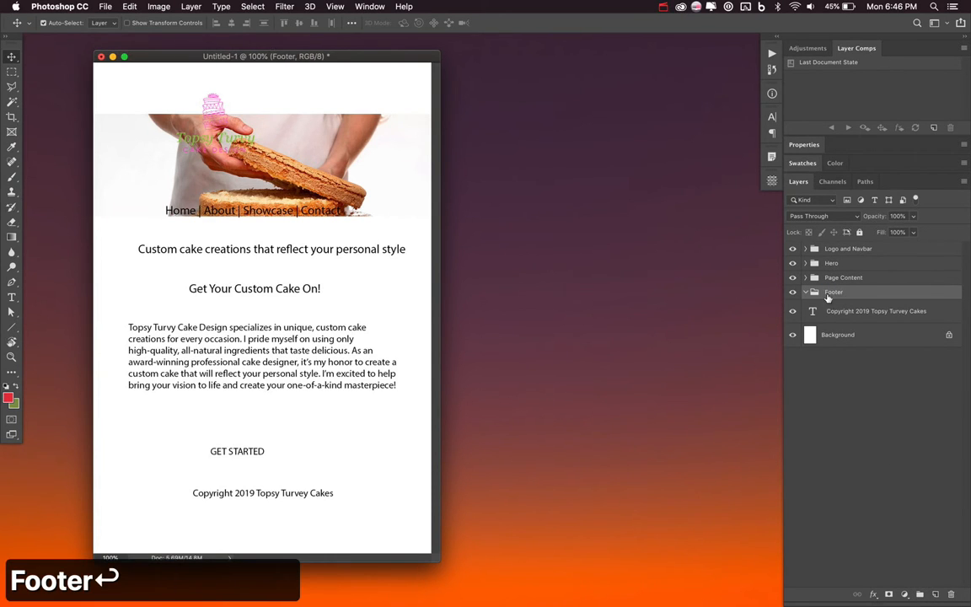
key(v)
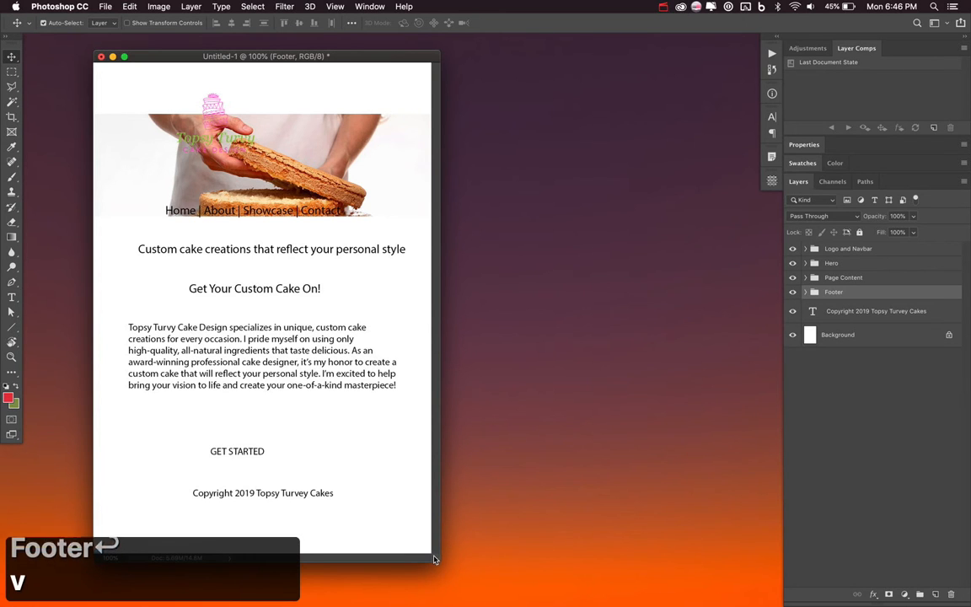
Enlarge and reposition the document window so that empty space surrounds the whole page
drag(437, 562, 588, 572)
drag(457, 56, 481, 50)
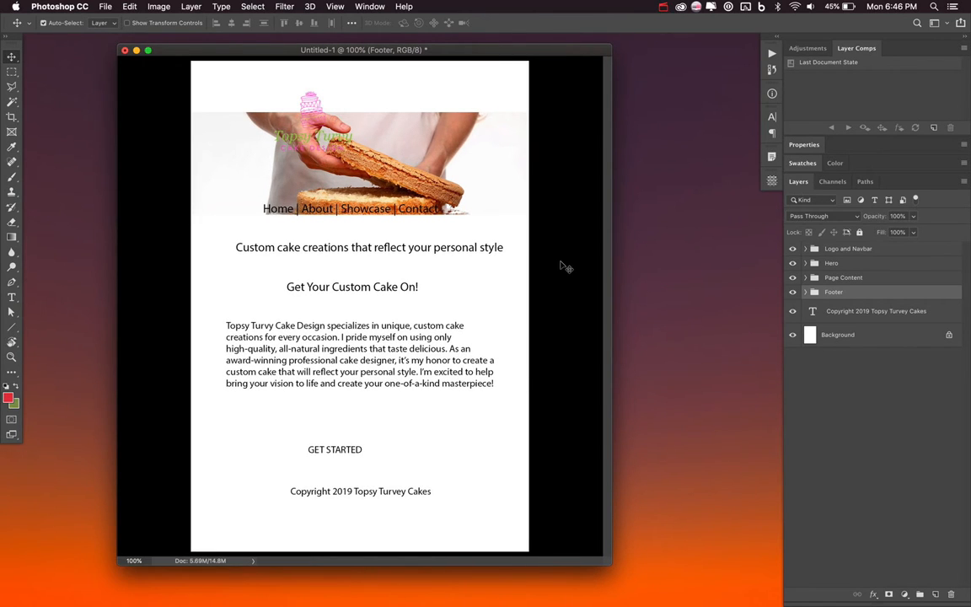
drag(613, 579, 623, 596)
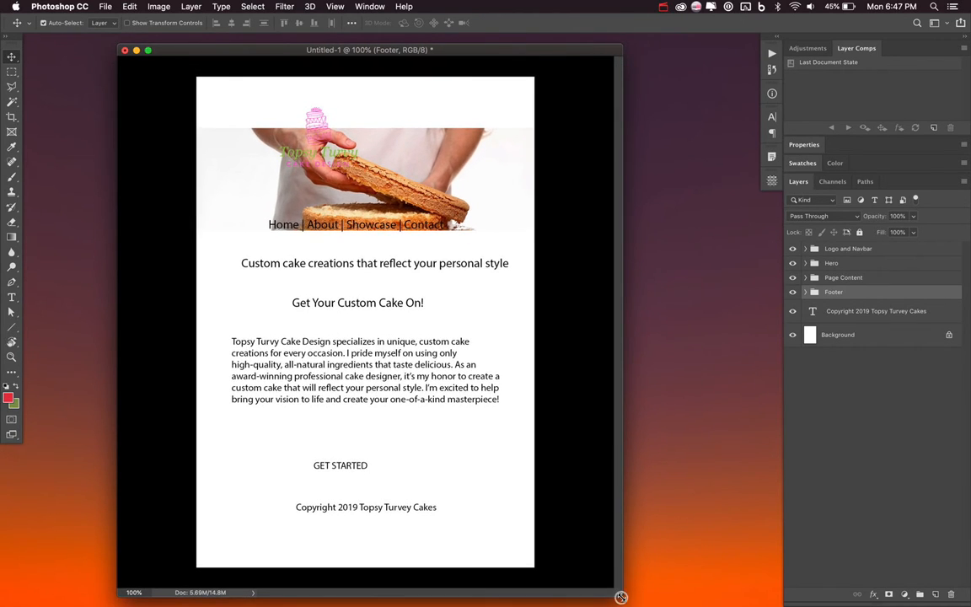
Show the rulers, and pull out and undo a trial horizontal guide above the logo
click(334, 6)
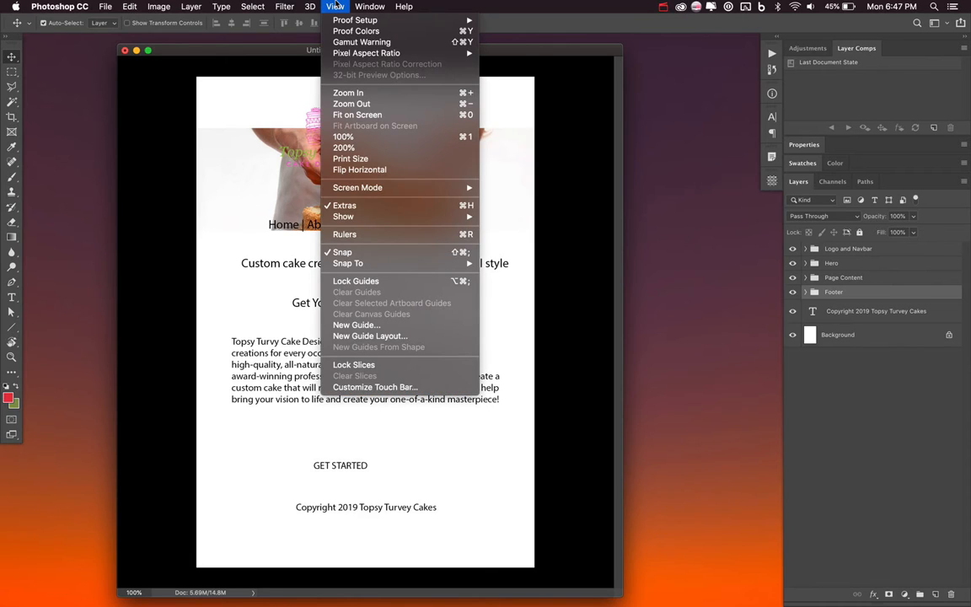
click(339, 235)
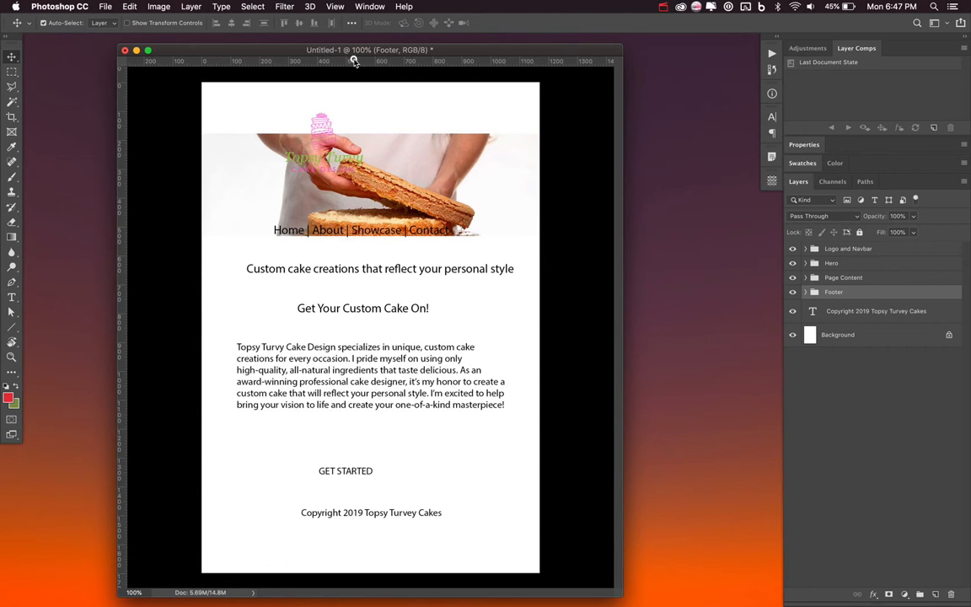
drag(354, 62, 360, 114)
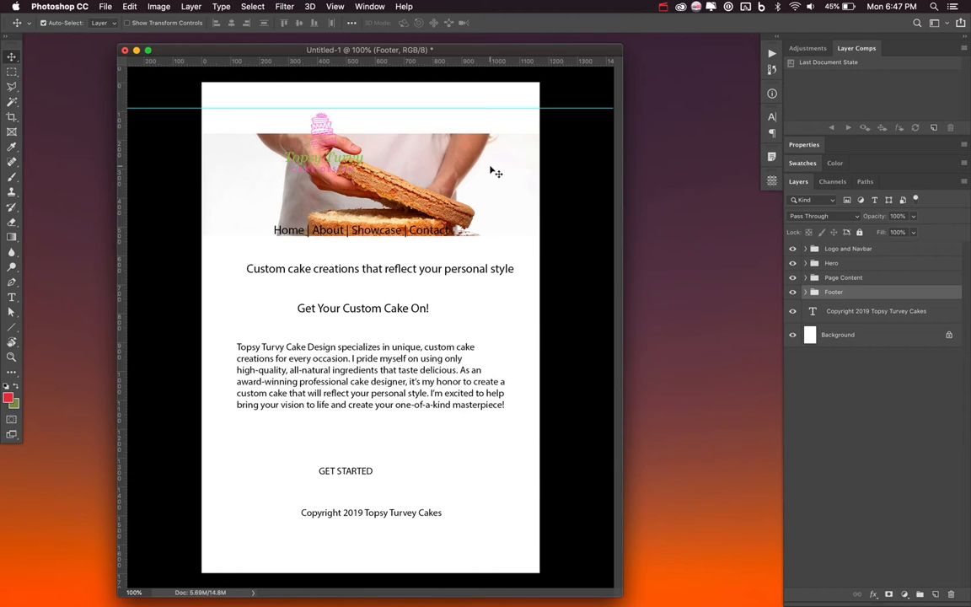
key(super+z)
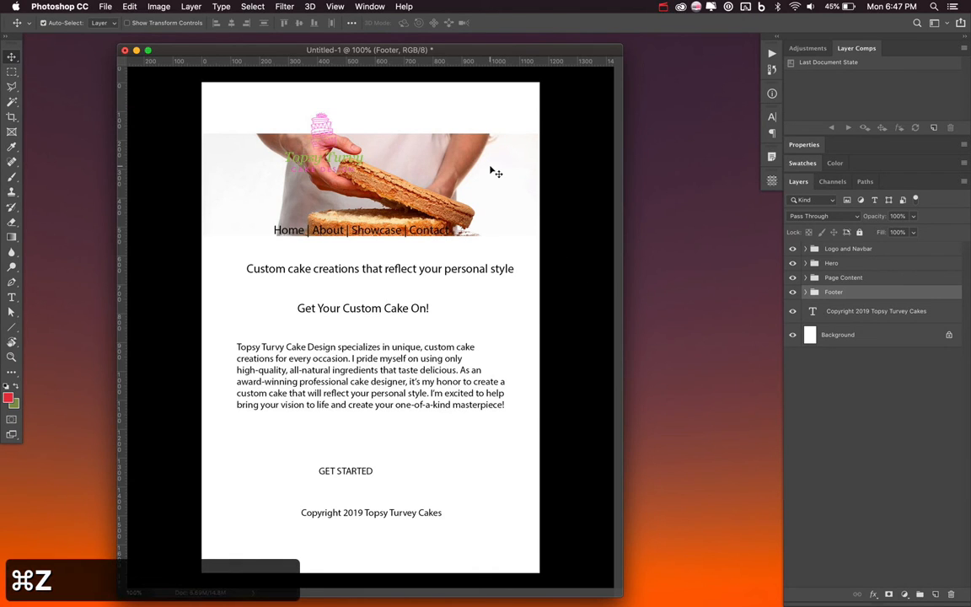
Place a horizontal guide 200 px below the page's top edge, measured with a fixed-size 200 x 200 px rectangular marquee selection, and deselect
click(11, 72)
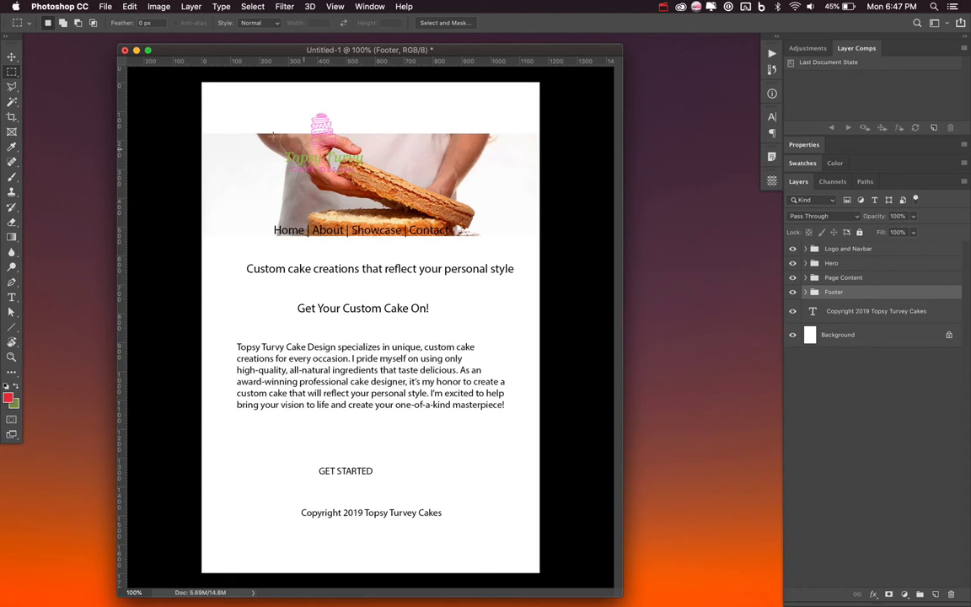
drag(213, 103, 428, 253)
key(super+d)
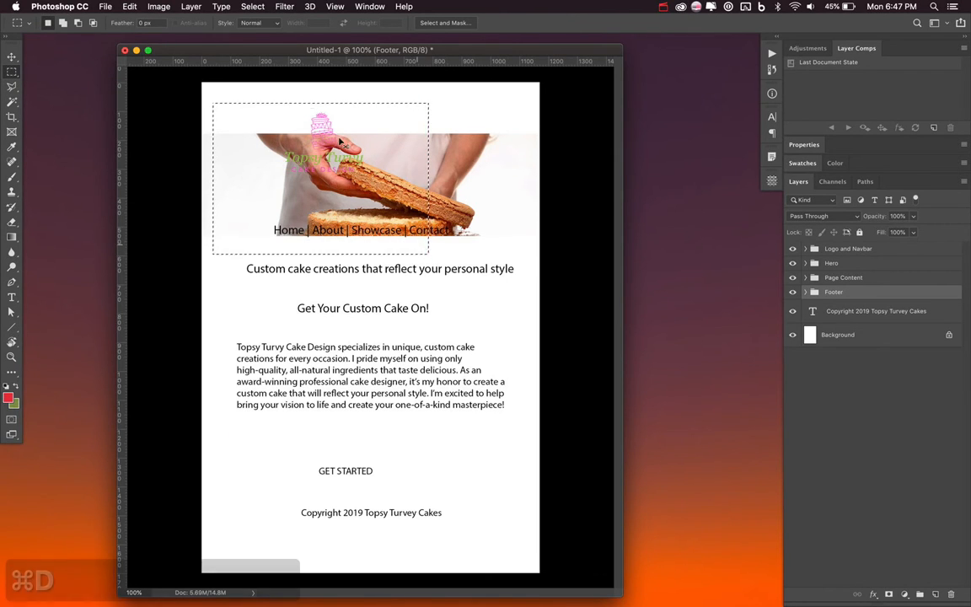
click(265, 23)
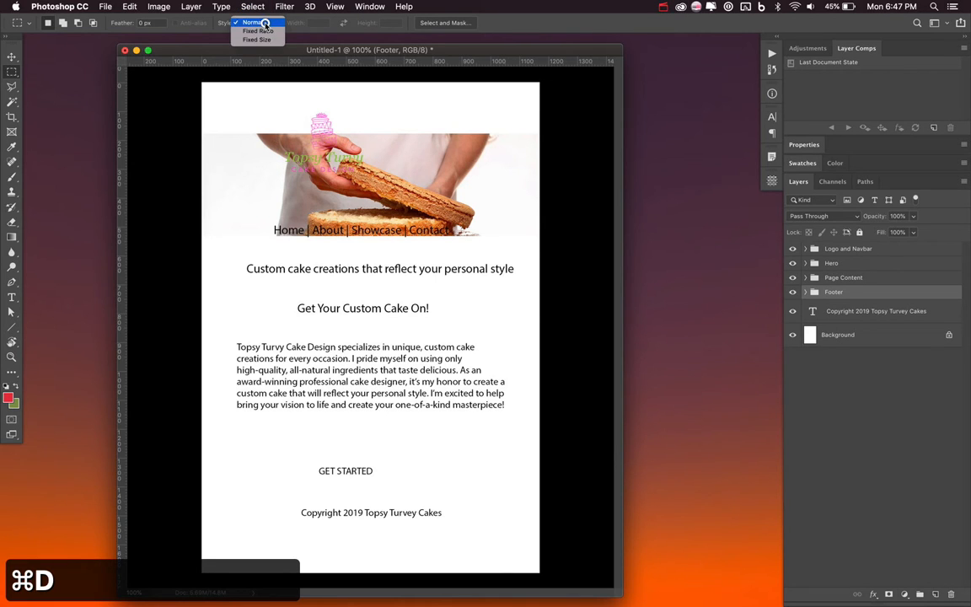
click(260, 41)
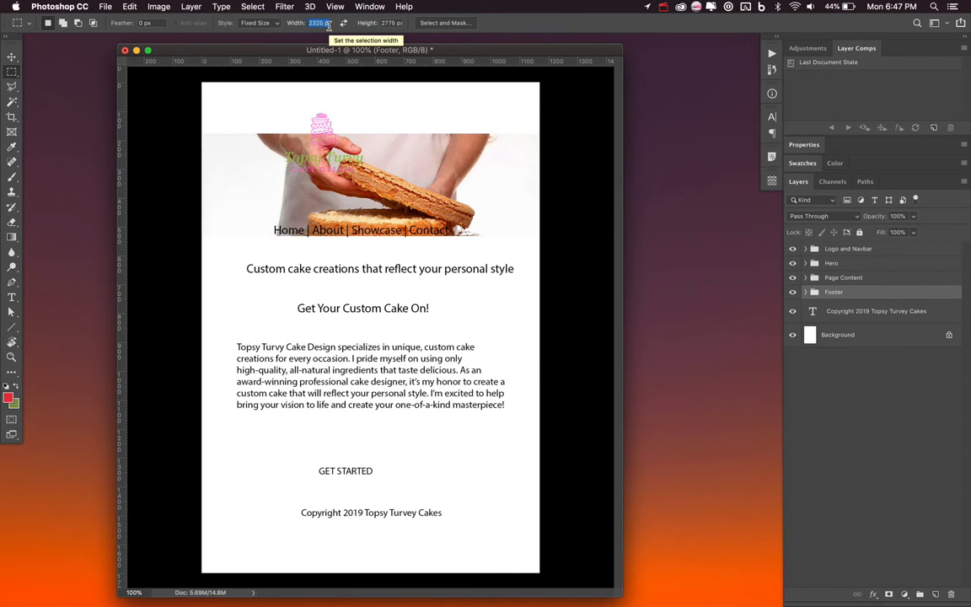
text(200)
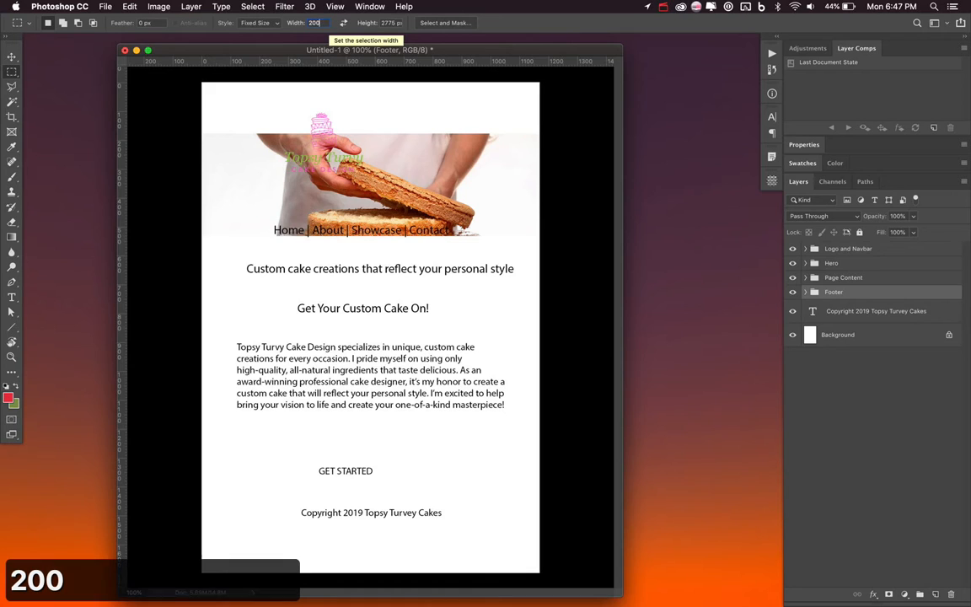
text(px)
key(Tab)
text(200px)
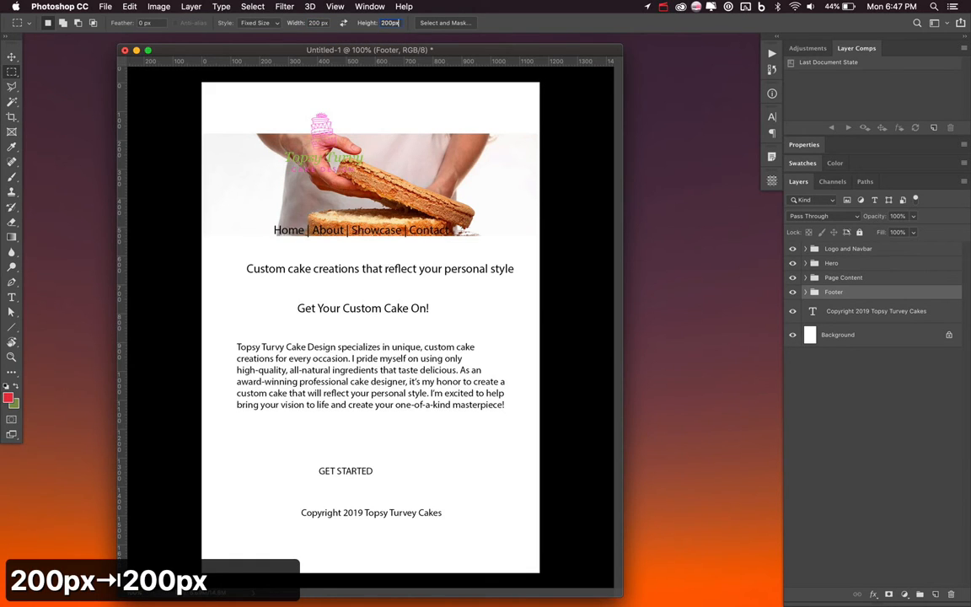
key(Return)
drag(284, 99, 218, 136)
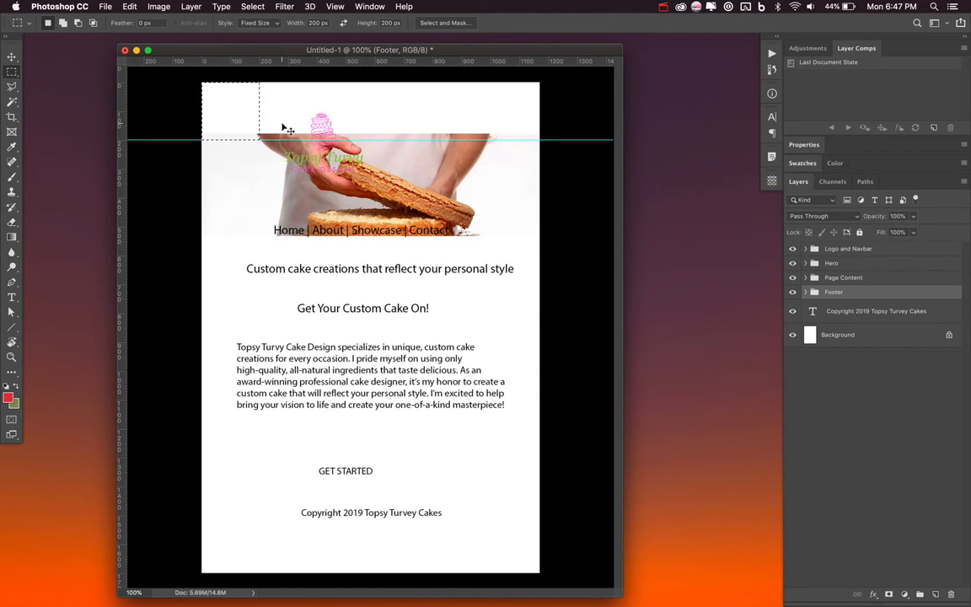
key(super+d)
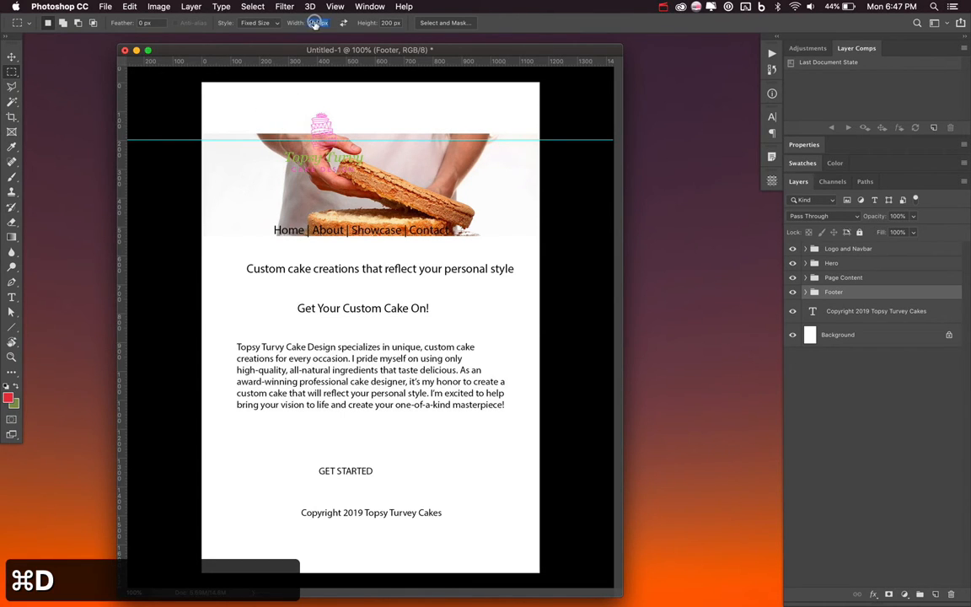
Add a vertical guide 15 px inside the page's left edge, measured with a 15 x 15 px fixed-size selection, and deselect
key(super+a)
text(15px)
key(Tab)
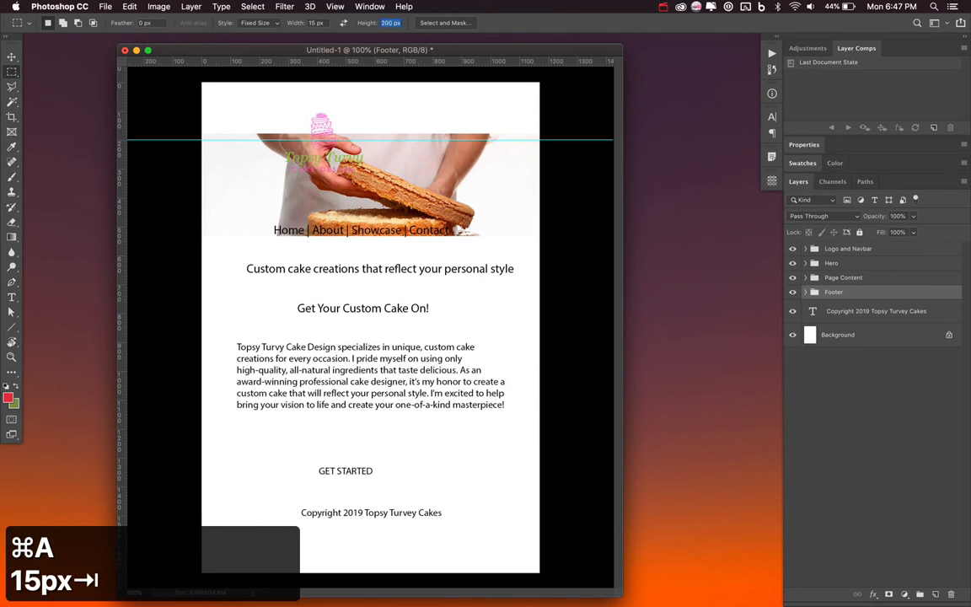
text(15px)
key(Return)
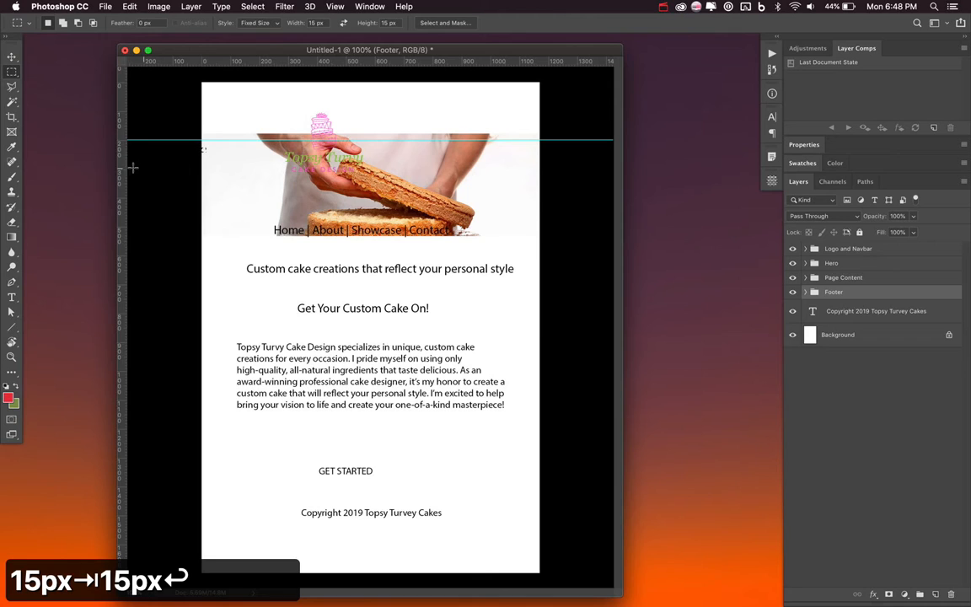
drag(123, 167, 206, 163)
key(cmd+d)
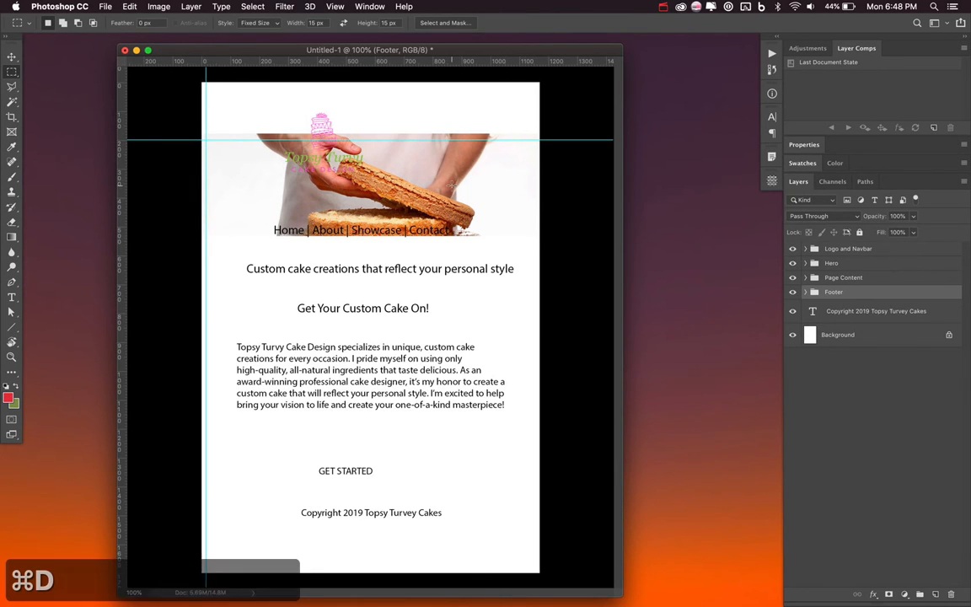
Add a matching vertical guide 15 px inside the page's right edge using the same fixed-size selection, and deselect
drag(486, 148, 537, 162)
drag(119, 123, 536, 149)
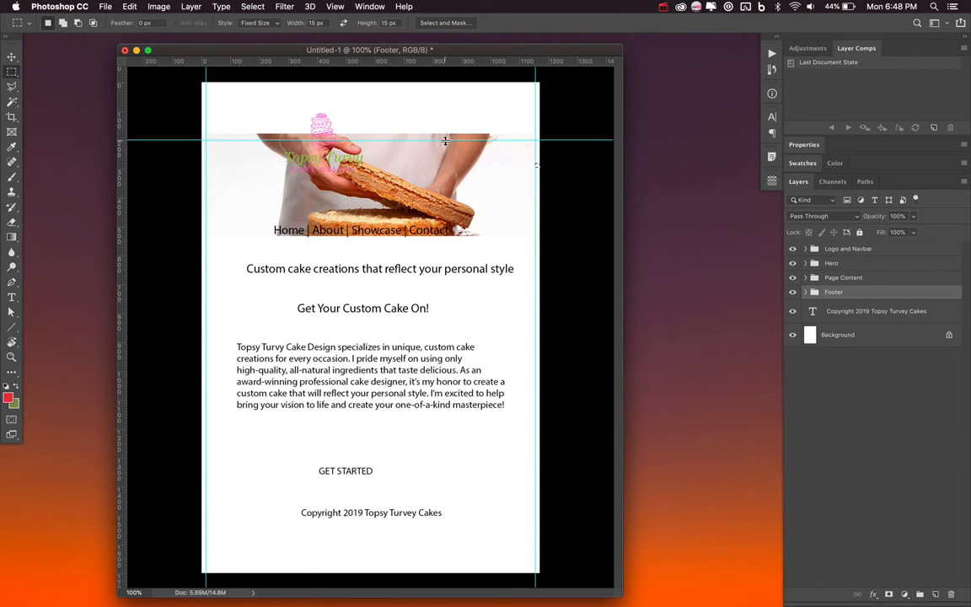
key(super+d)
key(v)
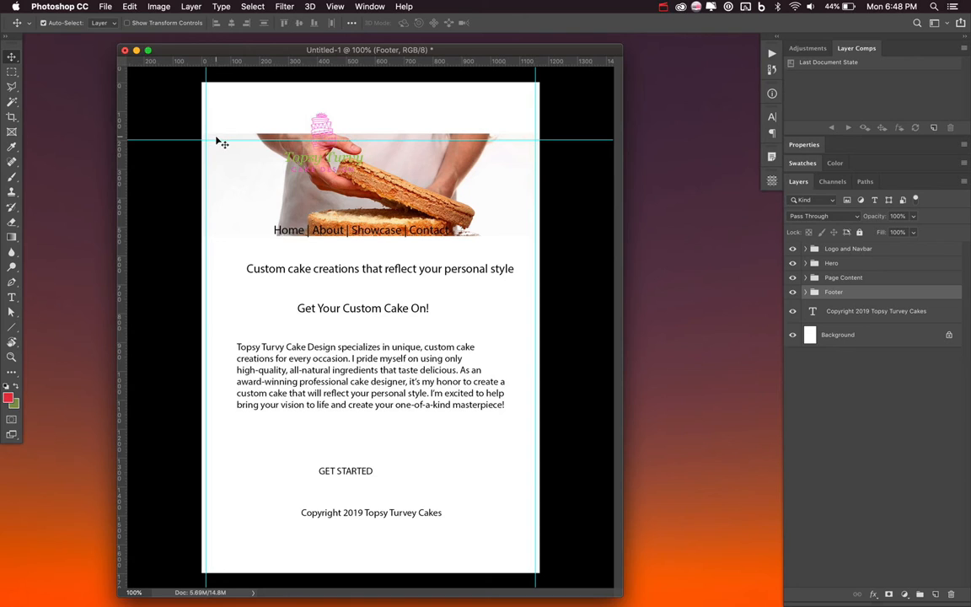
Hide everything above the Background layer and add a horizontal guide 45 px below the first one, measured with a 45 x 45 px selection
drag(793, 268, 793, 311)
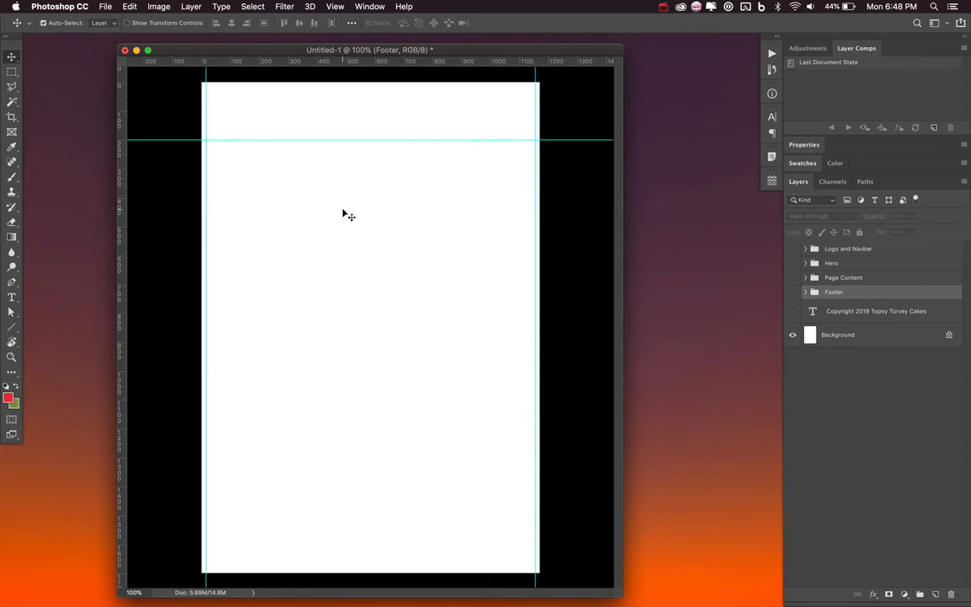
key(m)
click(318, 23)
key(super+a)
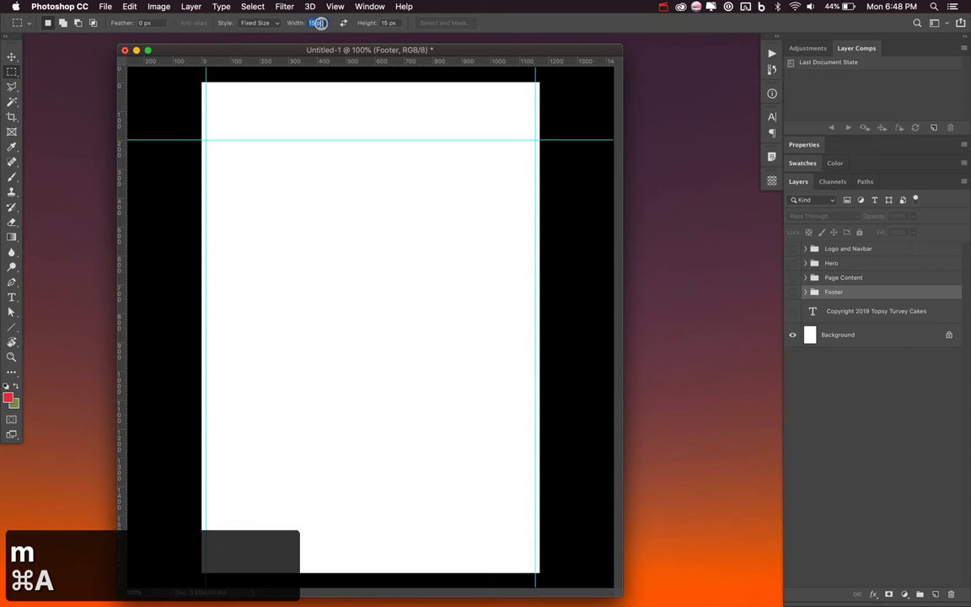
text(45px)
key(Tab)
text(45 px)
key(Return)
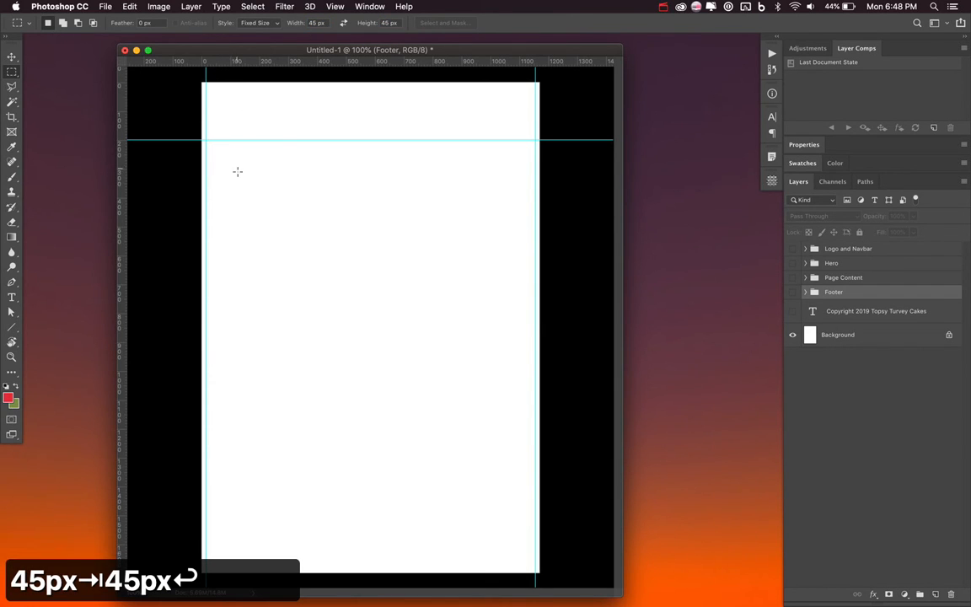
drag(237, 171, 230, 140)
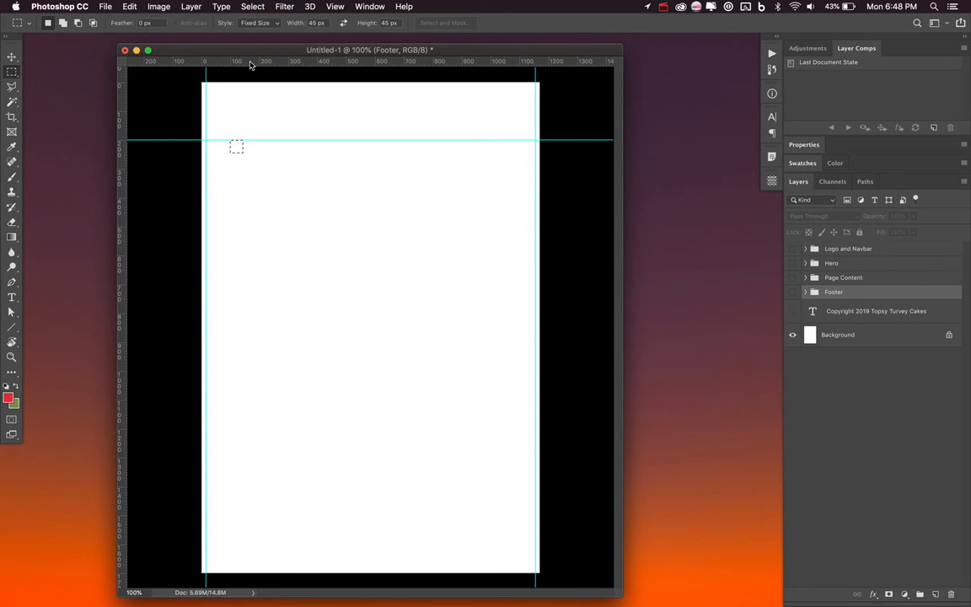
drag(250, 65, 246, 153)
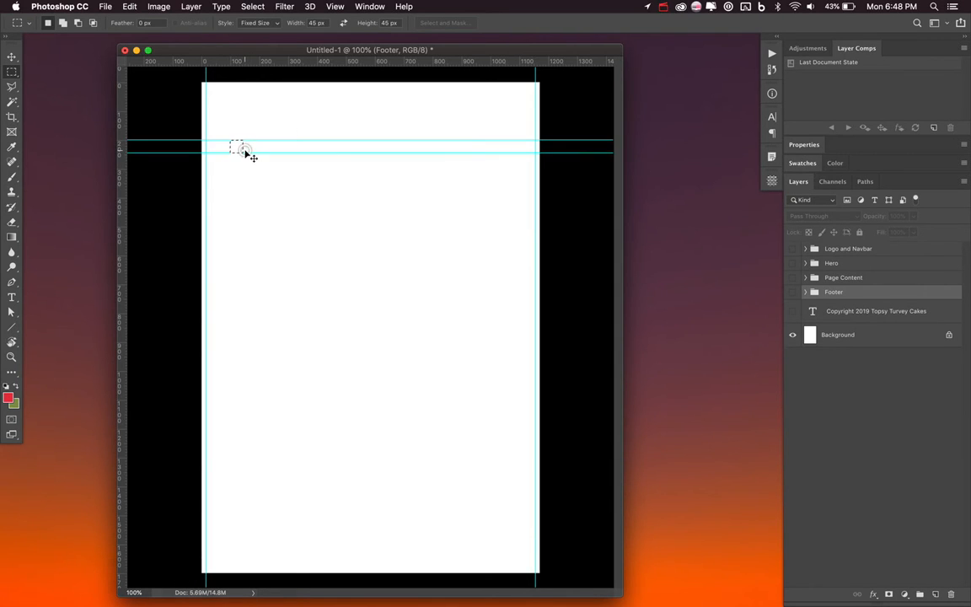
key(super+d)
key(v)
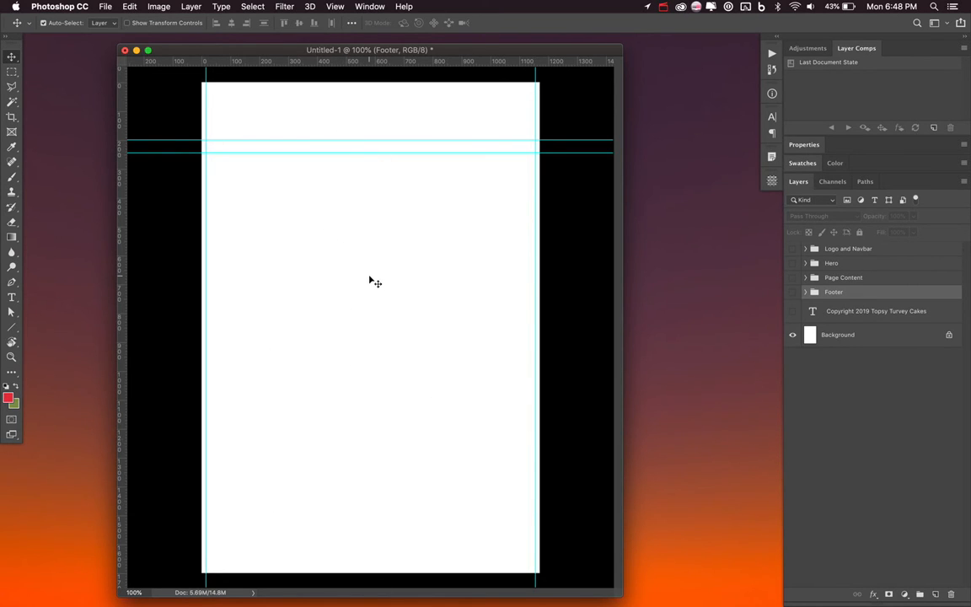
Add a horizontal guide 355 px below the lower of the two horizontal guides, measured with a 355 x 355 px selection
key(m)
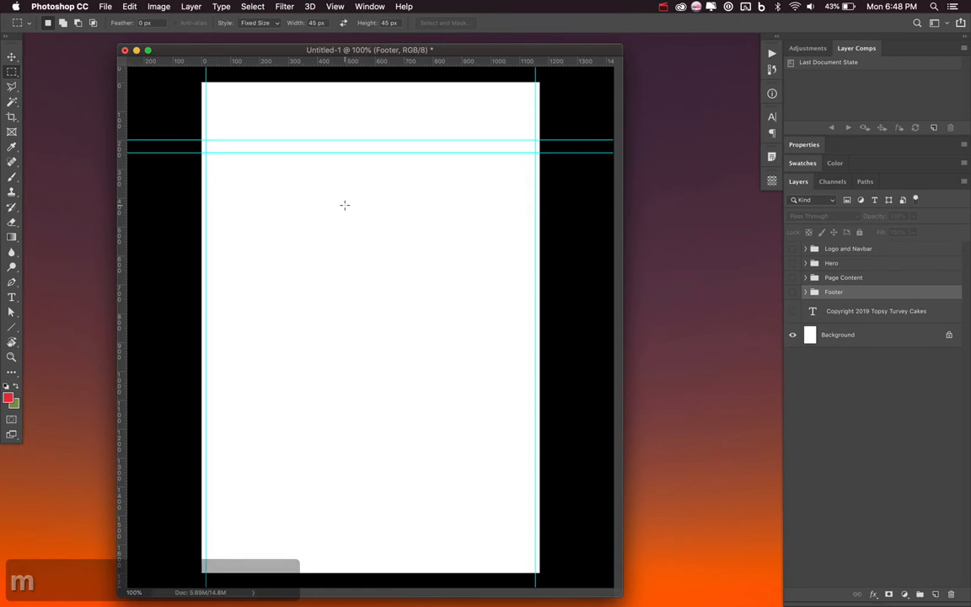
click(317, 23)
key(super+a)
text(355px)
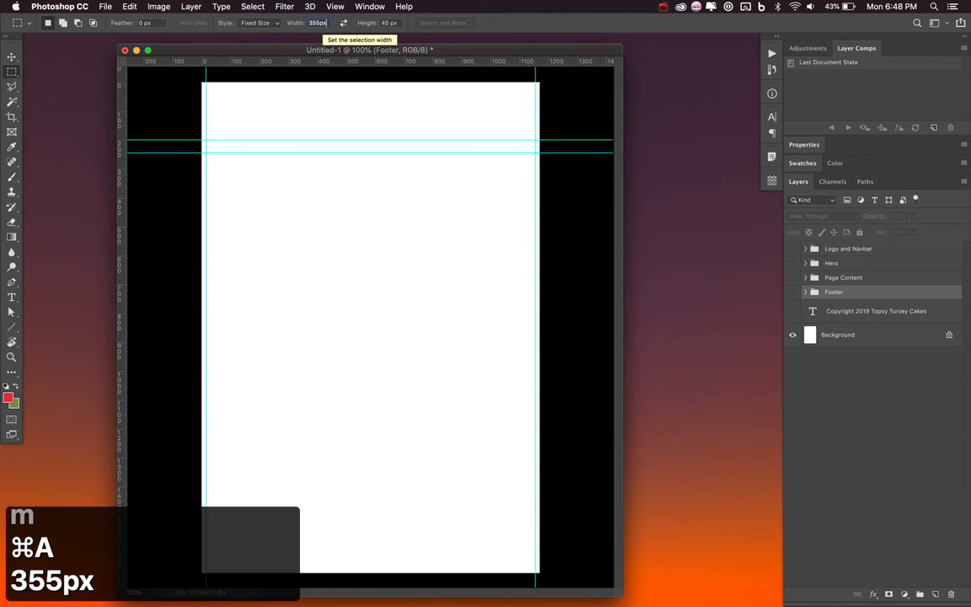
key(Tab)
text(4)
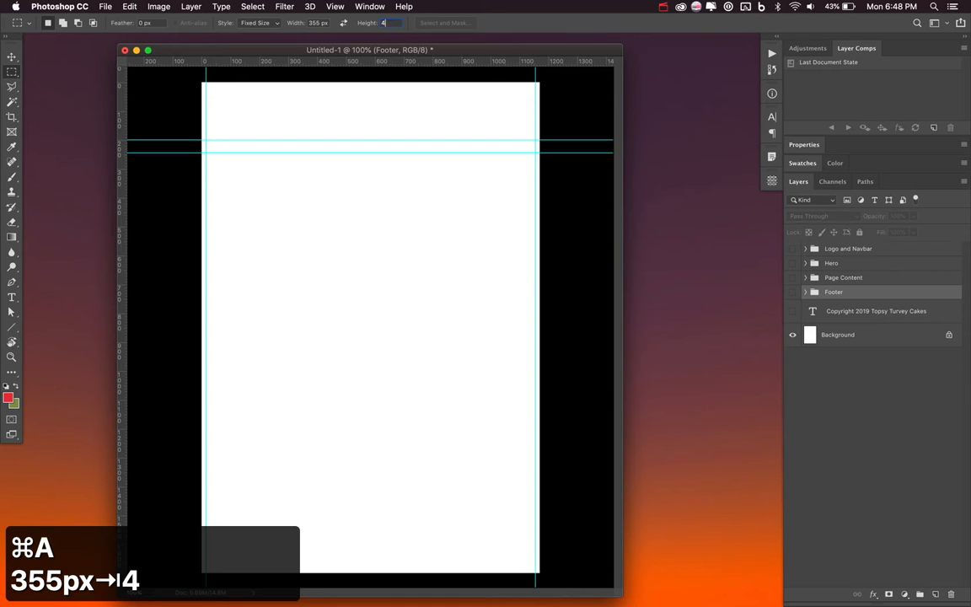
key(BackSpace)
text(355px)
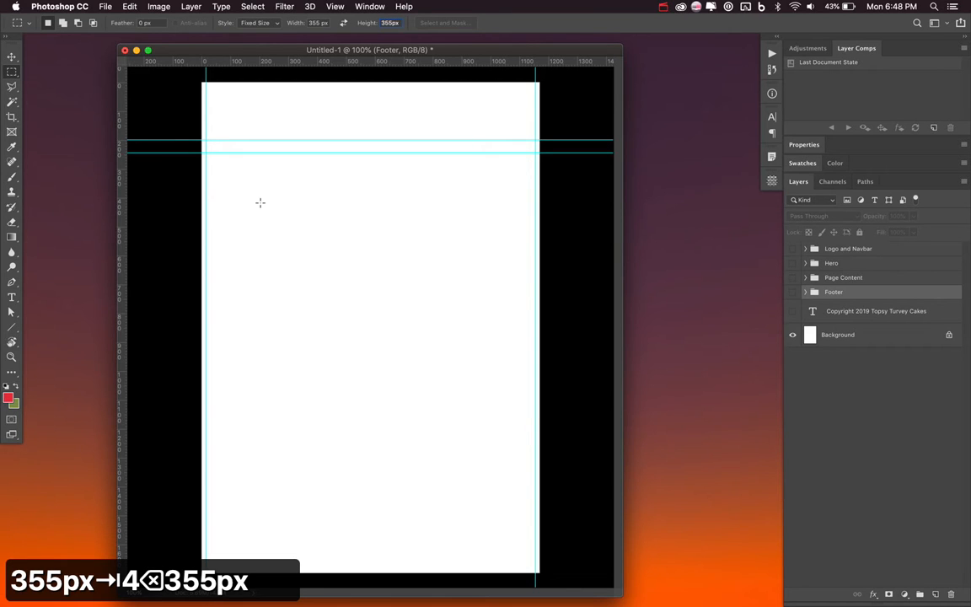
drag(260, 202, 221, 154)
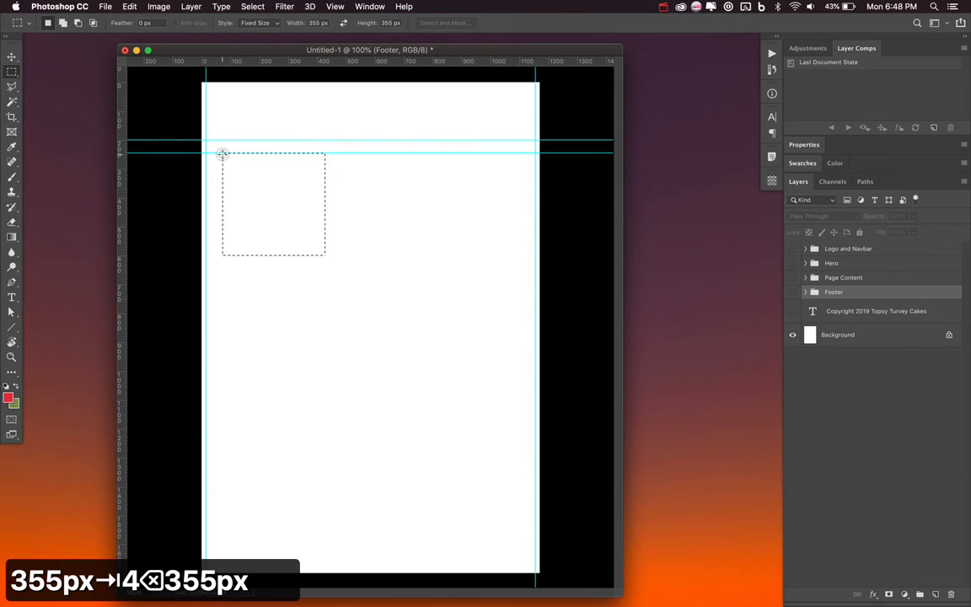
drag(273, 58, 274, 254)
key(super+d)
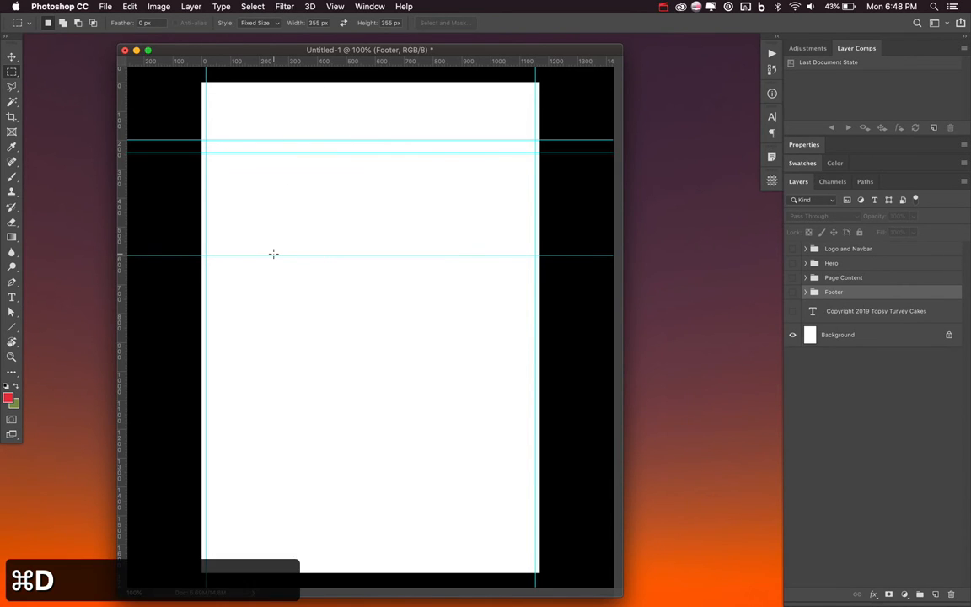
key(v)
Add a horizontal guide 300 px below the lowest one, measured with a 300 x 300 px selection, and move the selection beneath it
key(m)
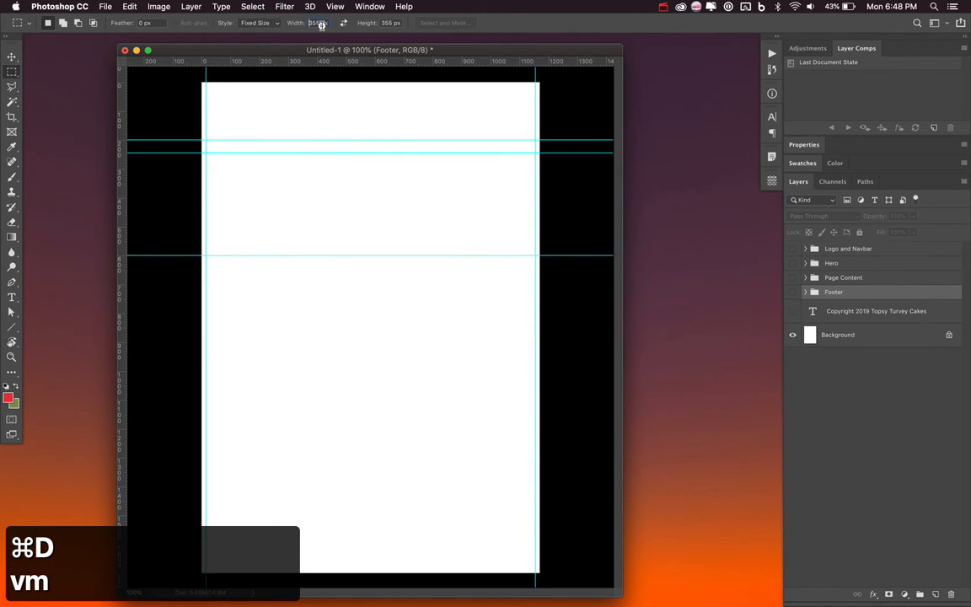
key(super+a)
text(300)
key(Tab)
text(30)
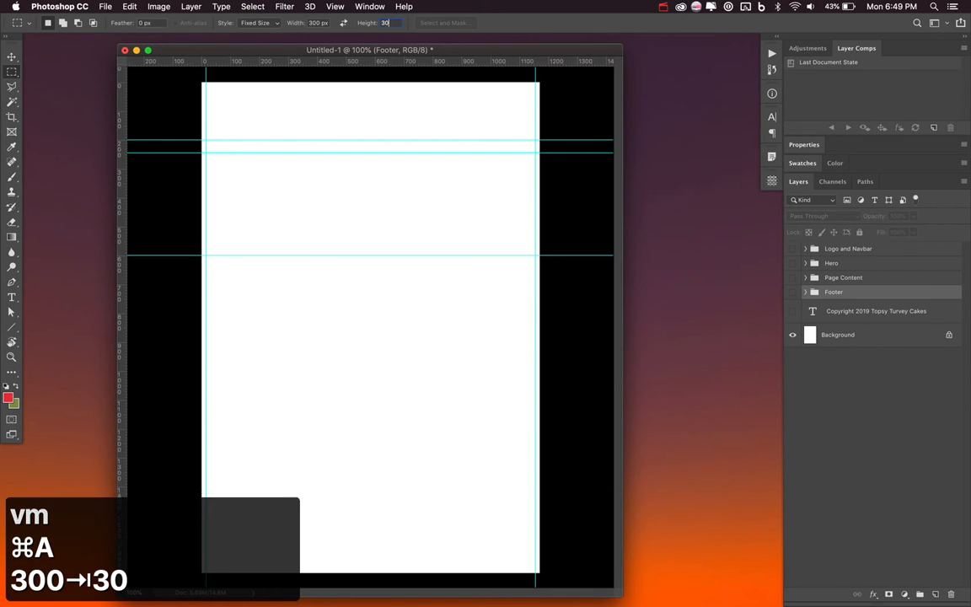
text(0)
key(Return)
drag(329, 266, 277, 255)
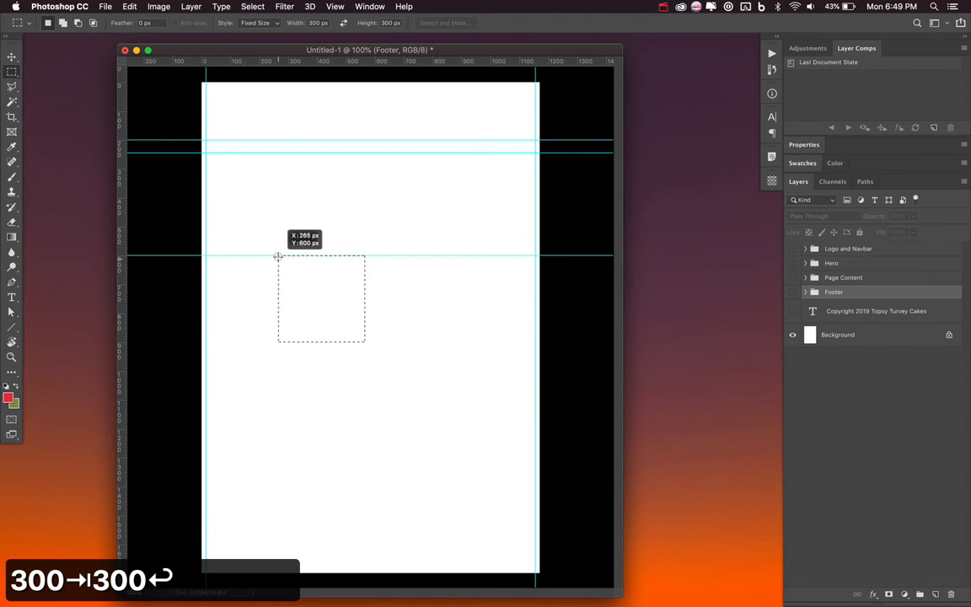
drag(347, 60, 351, 380)
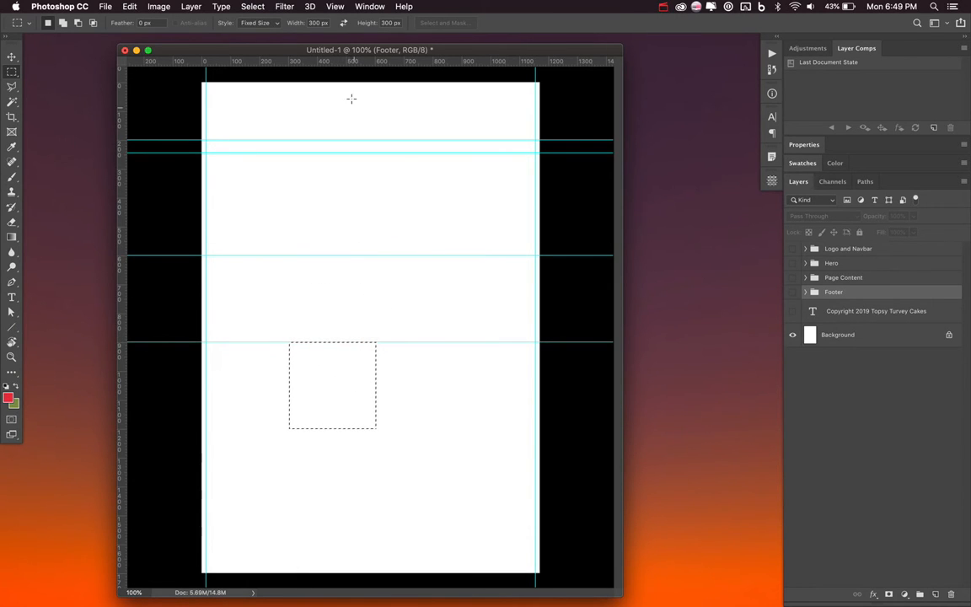
Add two more horizontal guides at 300 px intervals down the page, shifting the 300 px selection between them, and deselect
drag(347, 63, 335, 427)
drag(333, 370, 331, 455)
drag(353, 74, 336, 513)
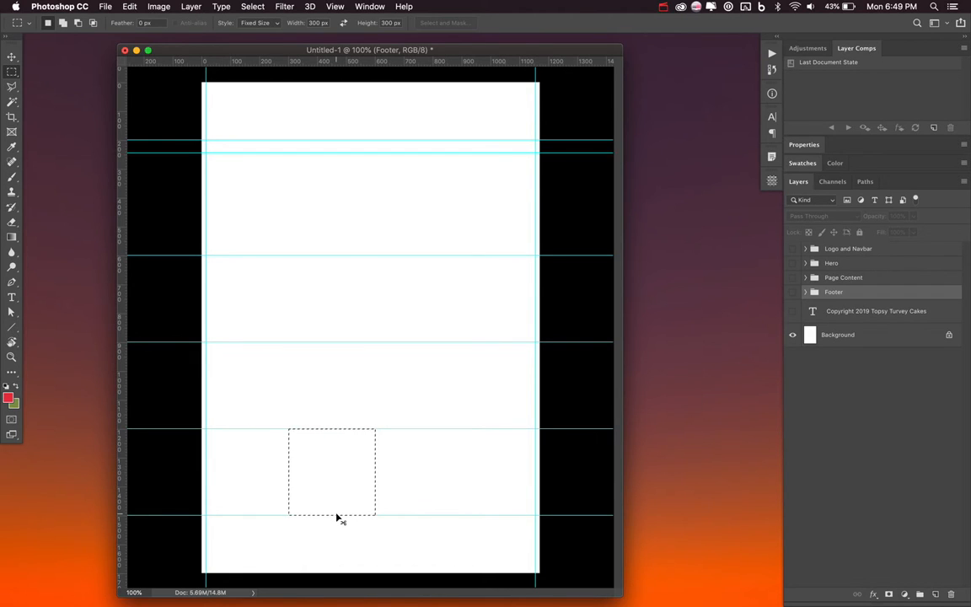
key(super+d)
key(v)
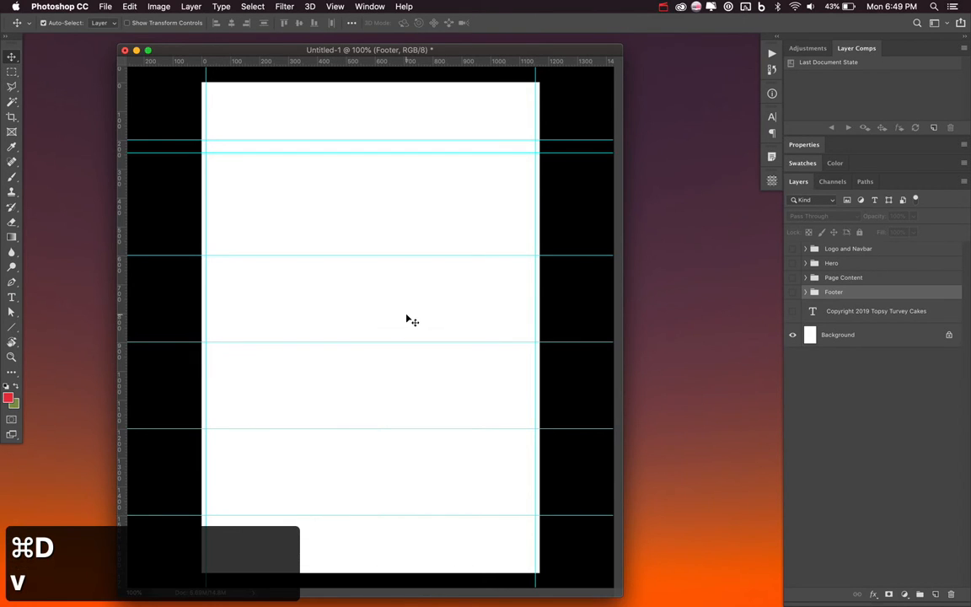
Save the document to the Desktop in Photoshop format as Website-Mockup.psd
key(super+shift+s)
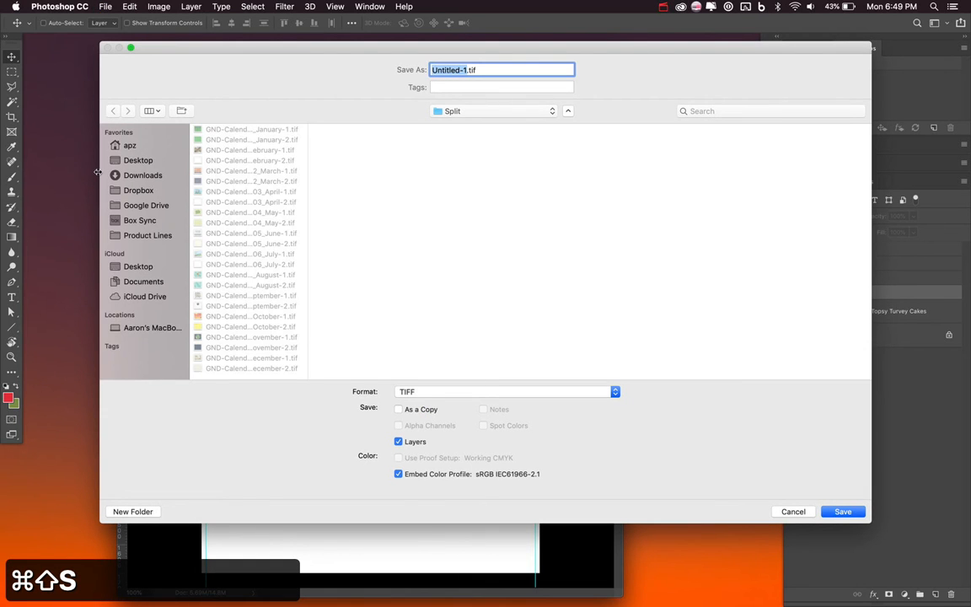
click(137, 160)
click(502, 392)
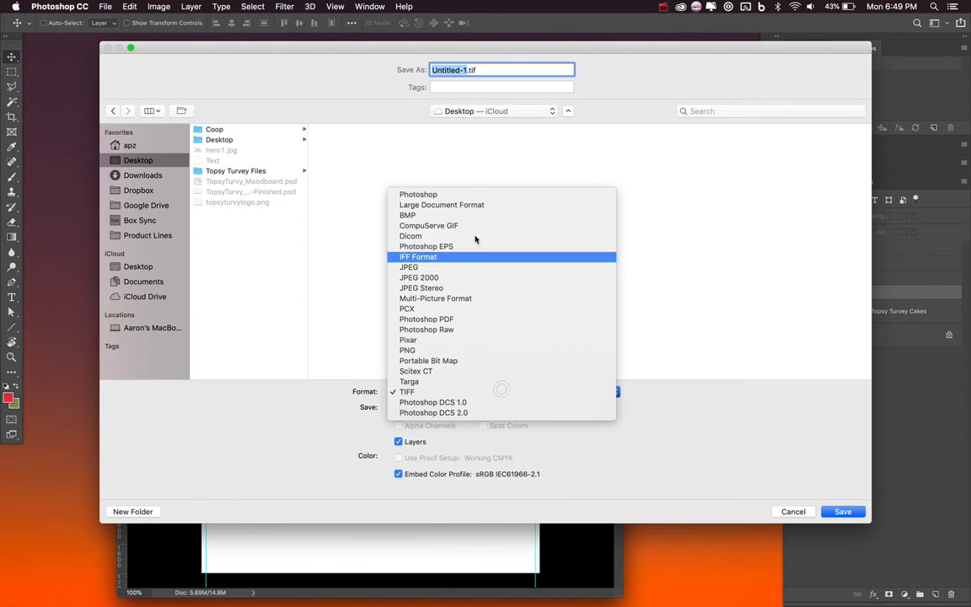
click(460, 193)
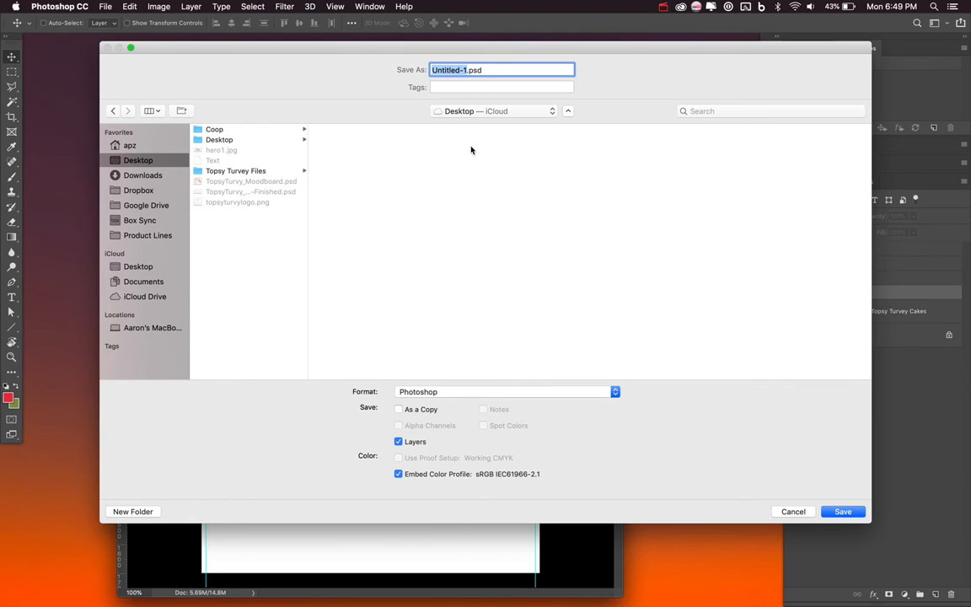
text(WEbsite-)
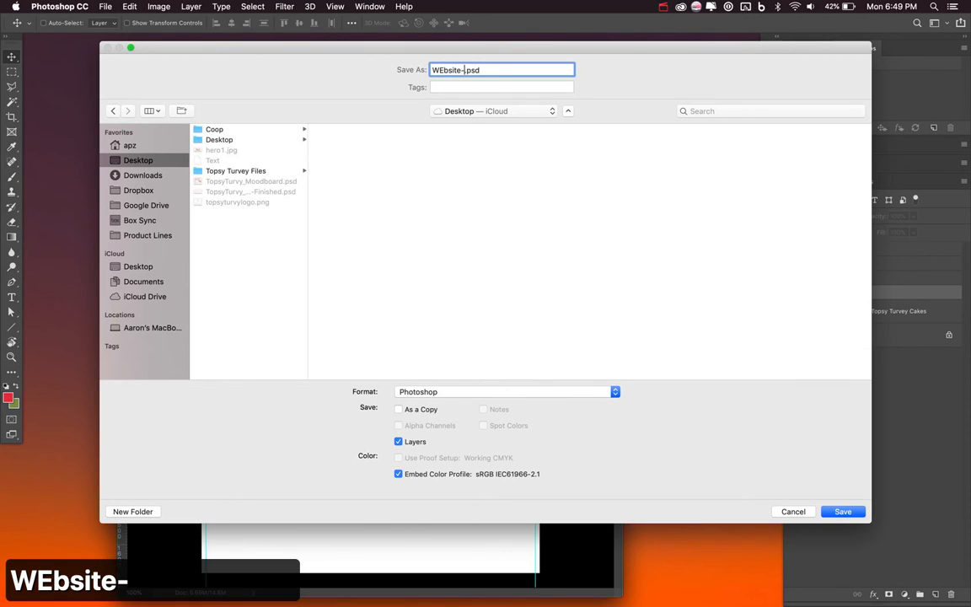
text(Mockup)
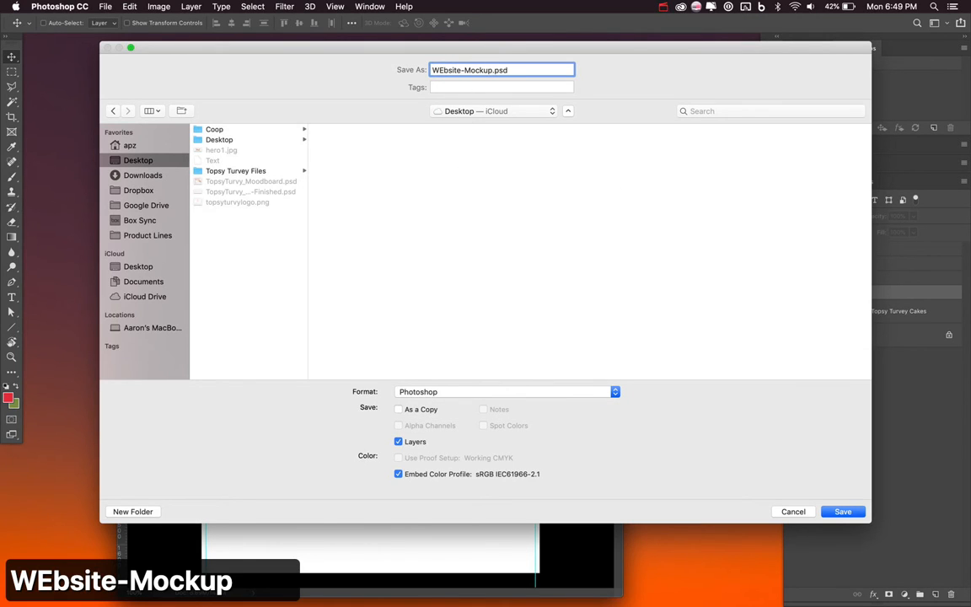
key(Up)
key(Right)
key(shift+Right)
text(e)
key(Return)
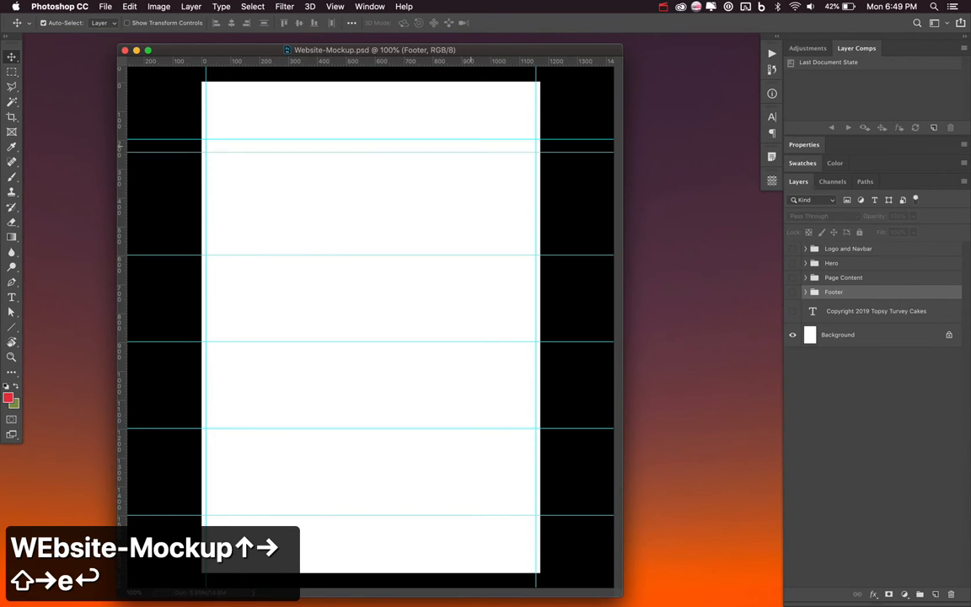
click(663, 7)
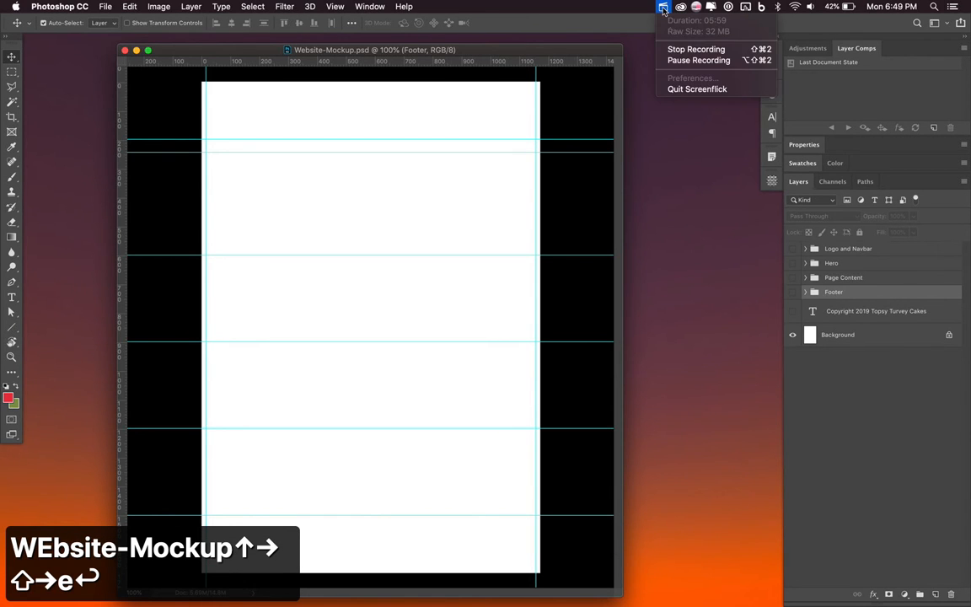
click(675, 62)
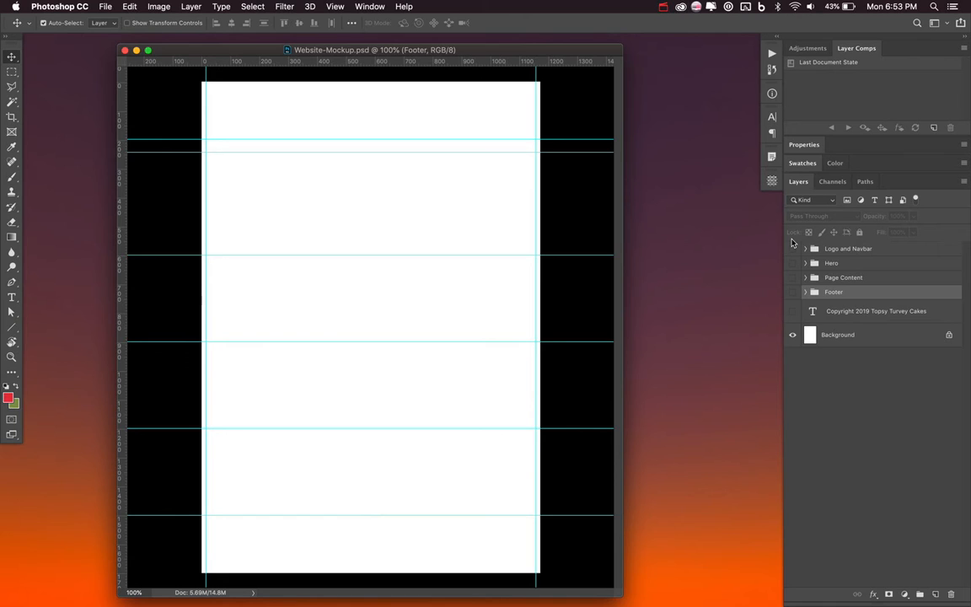
Show all the hidden groups and layers and move the cake logo into the middle of the header area
drag(792, 248, 790, 313)
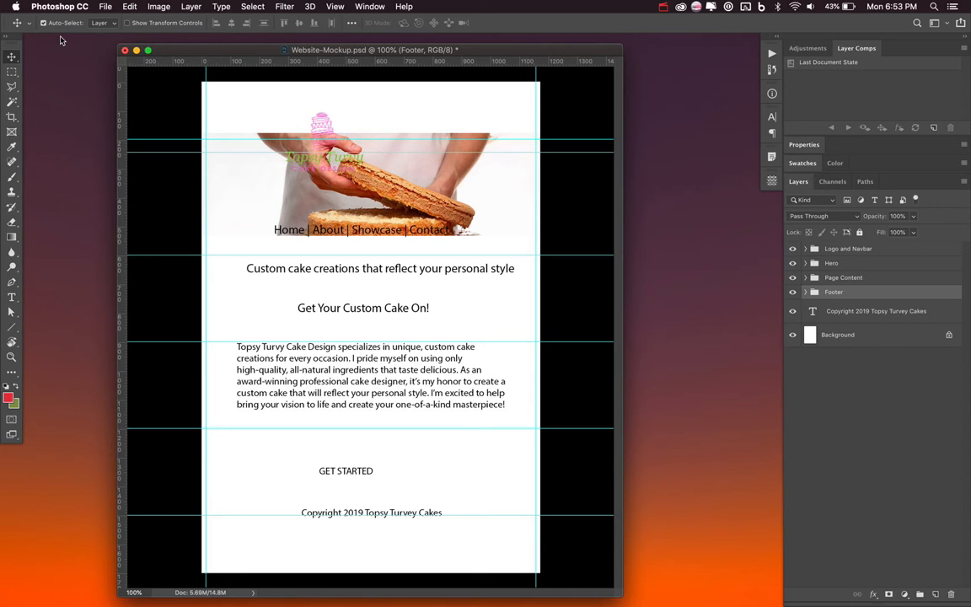
drag(321, 129, 373, 106)
Move the hero image so it fits between the second and third horizontal guides, and deselect all layers
mouse_move(289, 168)
mouse_down()
mouse_move(299, 204)
mouse_move(295, 175)
mouse_up()
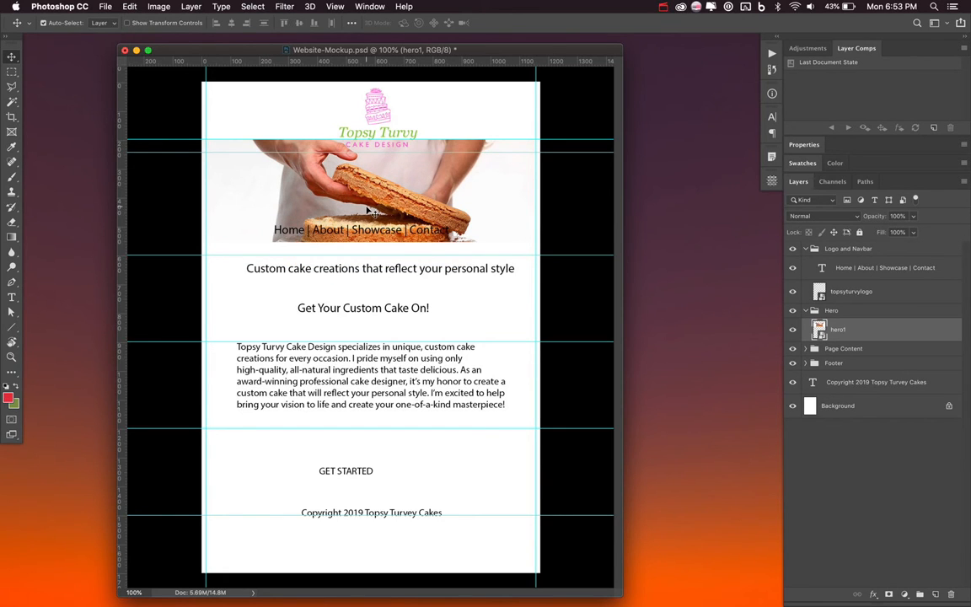
mouse_move(405, 178)
mouse_down()
mouse_move(406, 205)
mouse_move(404, 186)
mouse_up()
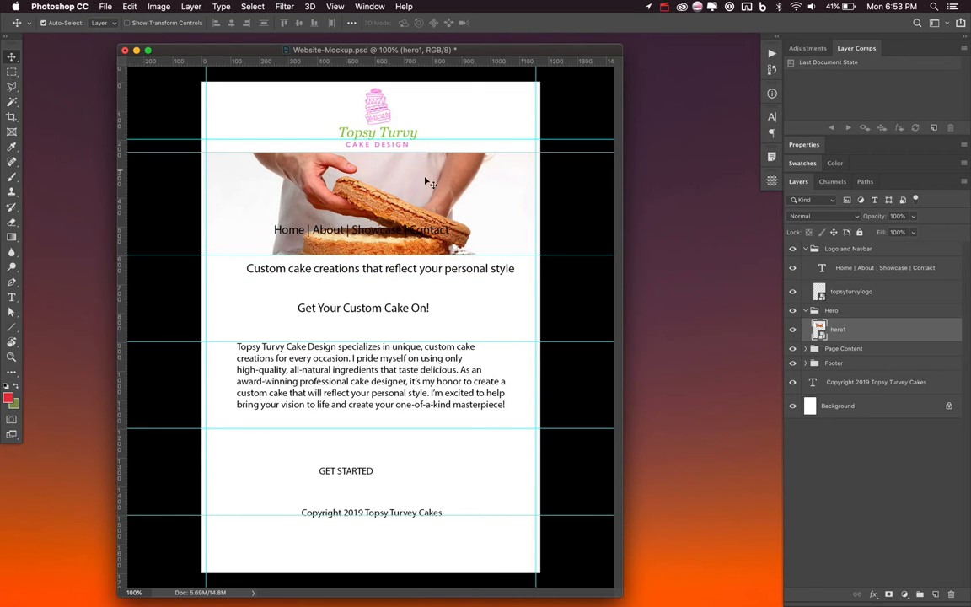
key(super+alt+a)
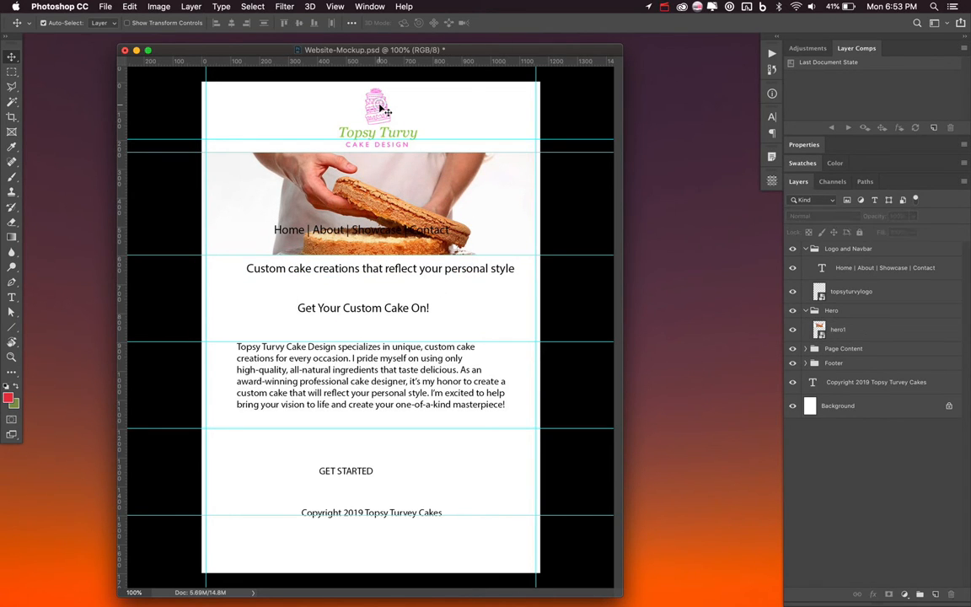
Scale the logo down to about two-thirds so it sits above the first guide, and move the navigation text between the two upper guides
click(377, 137)
key(super+t)
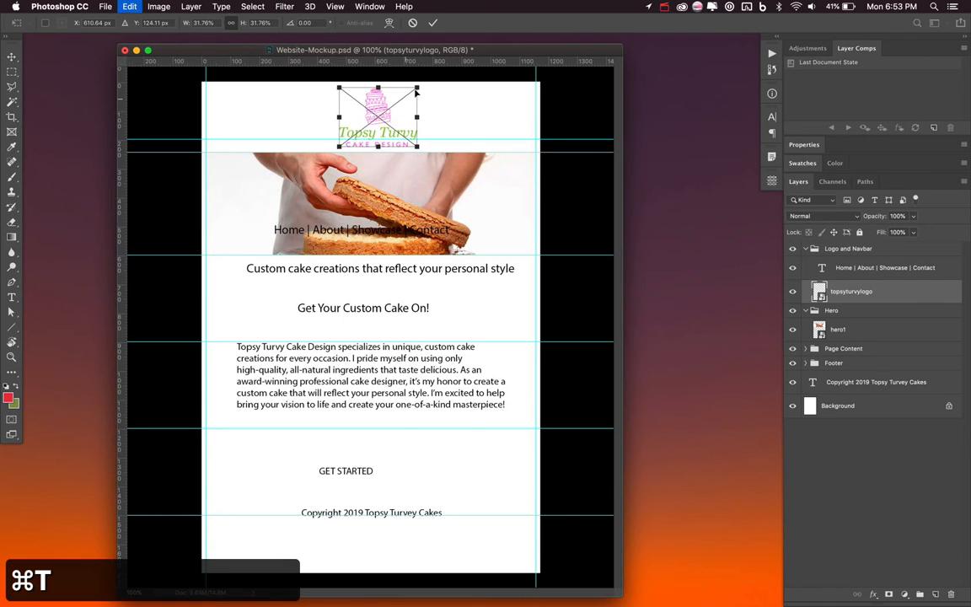
drag(424, 82, 365, 118)
key(Return)
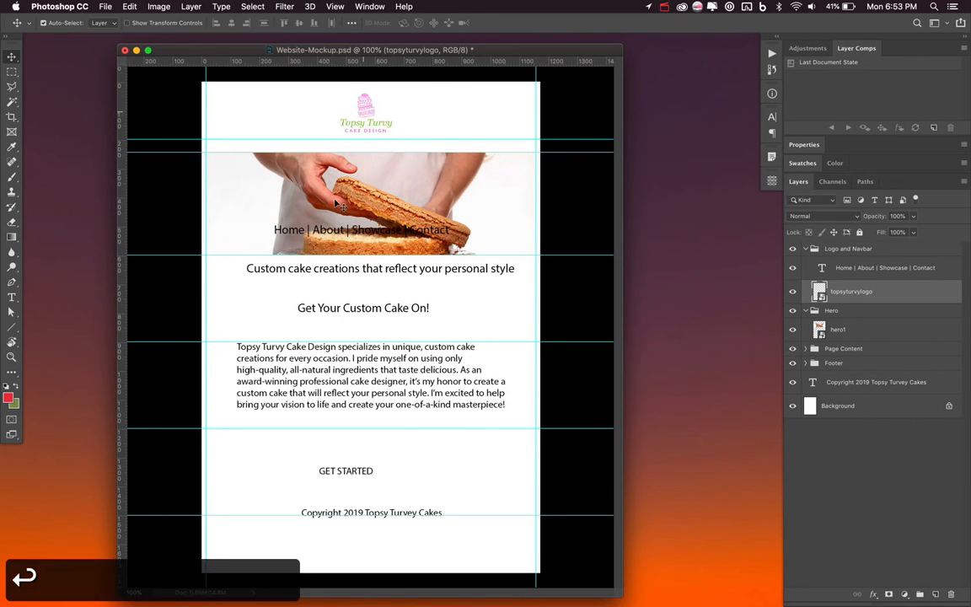
drag(299, 238, 309, 148)
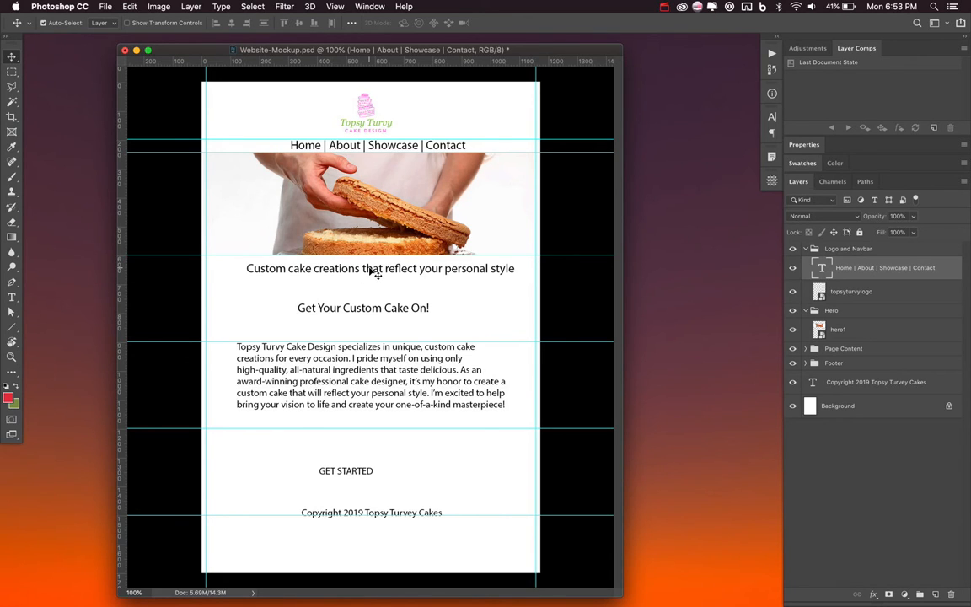
Move the tagline down above GET STARTED, and place the "Get Your Custom Cake On!" heading with its paragraph below the hero image
drag(375, 271, 373, 456)
drag(337, 305, 335, 271)
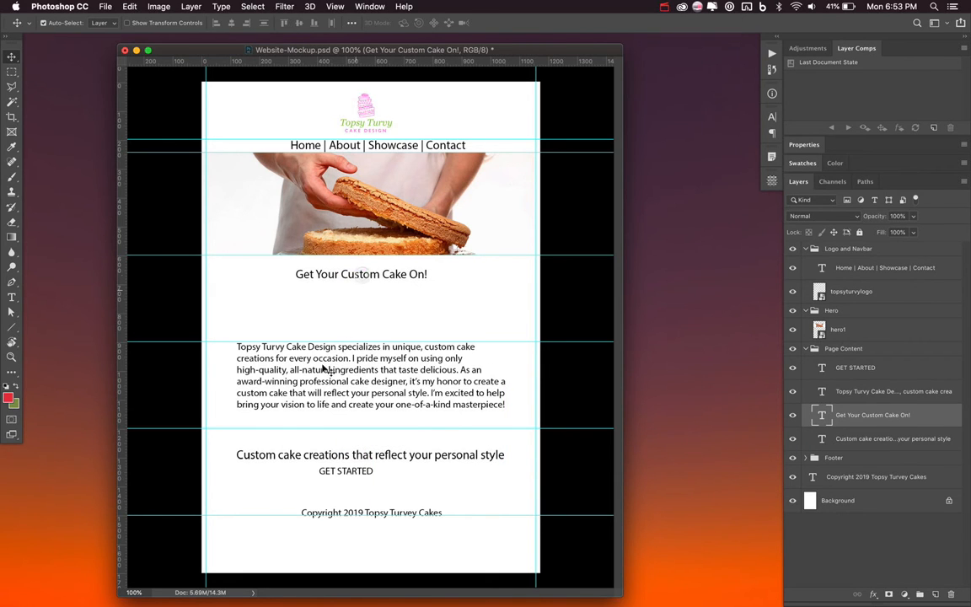
drag(322, 364, 329, 291)
shift+click(330, 272)
Scale the description paragraph to about 83% around its centre and nudge it up so it fits above the guide below
key(super+t)
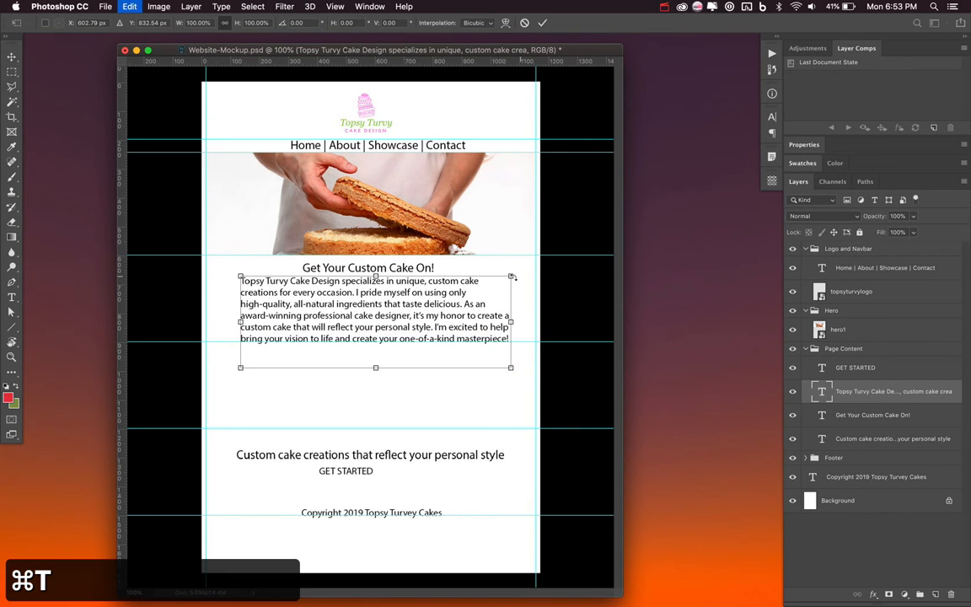
drag(503, 286, 493, 295)
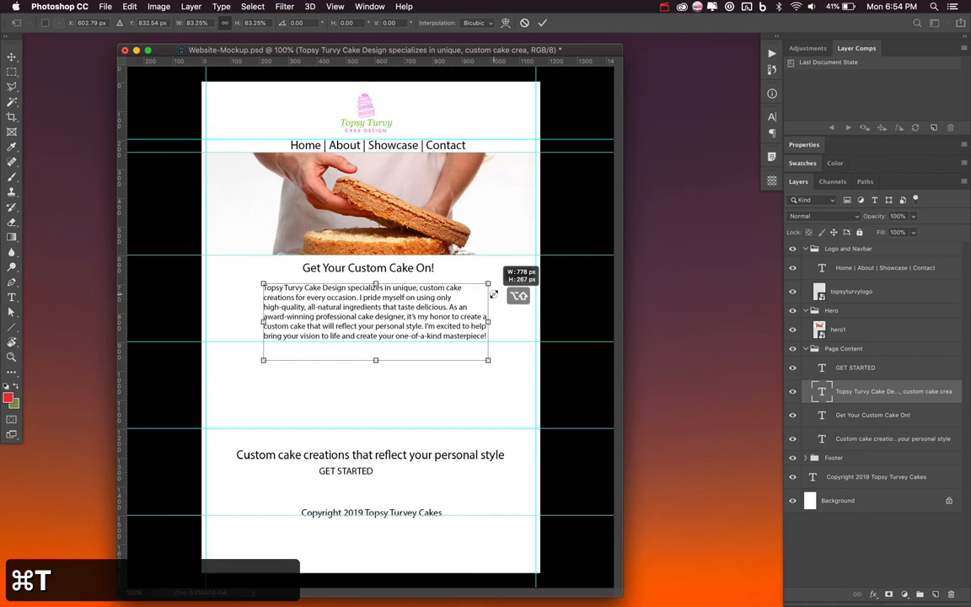
key(Return)
key(Up)
key(Up)
key(Up)
key(Up)
key(Up)
key(Up)
key(Up)
key(Up)
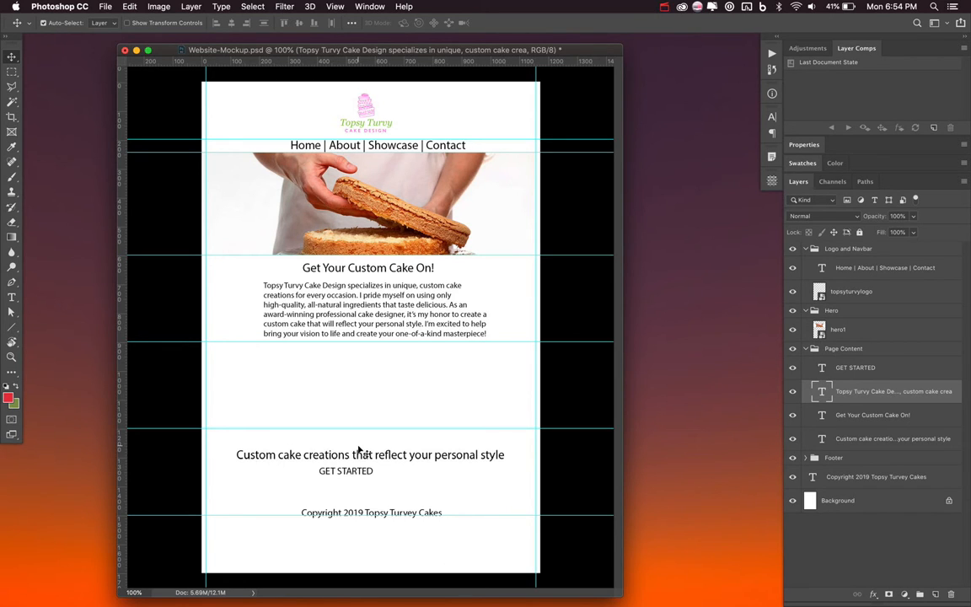
Move the copyright text down into the footer area below the lowest horizontal guide
drag(335, 516, 332, 540)
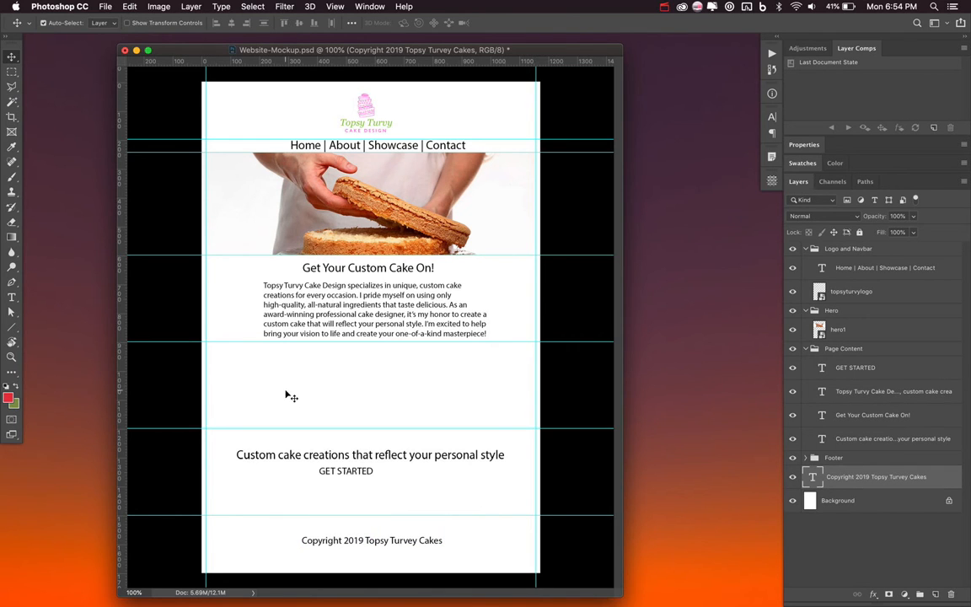
key(t)
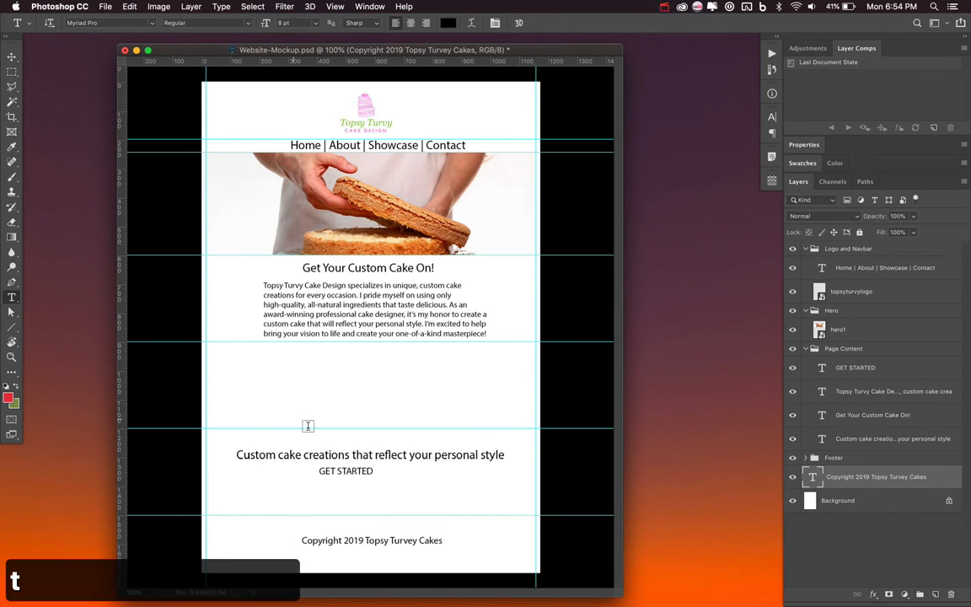
key(v)
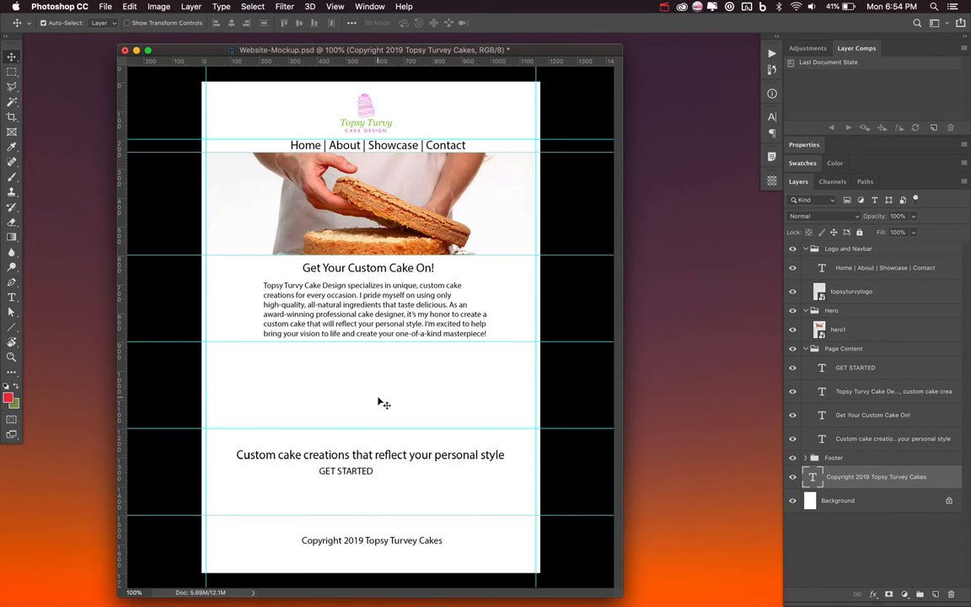
Add the text "Custom Cakes" on the left side of the empty section below the description paragraph
key(t)
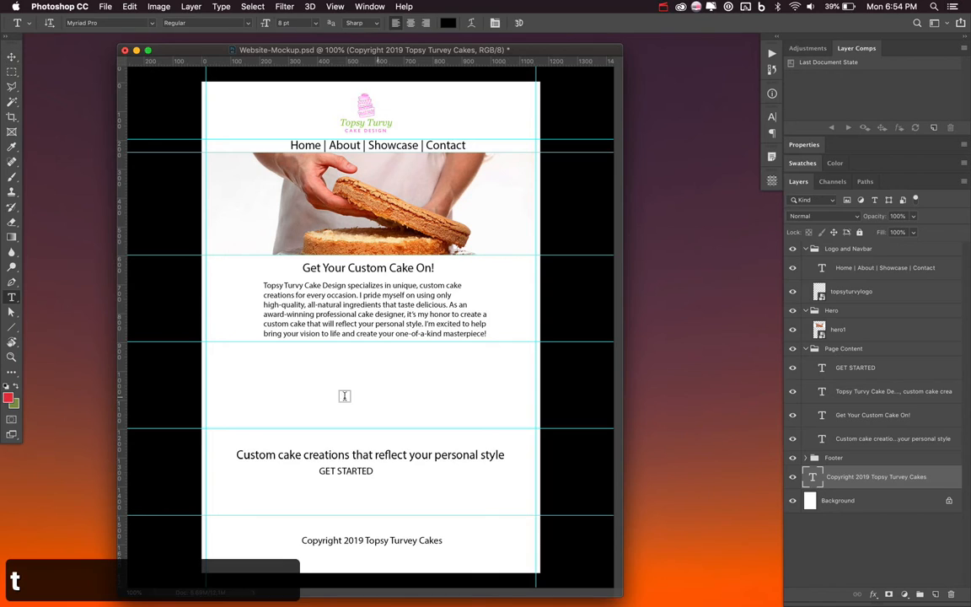
click(252, 403)
text(Custom C)
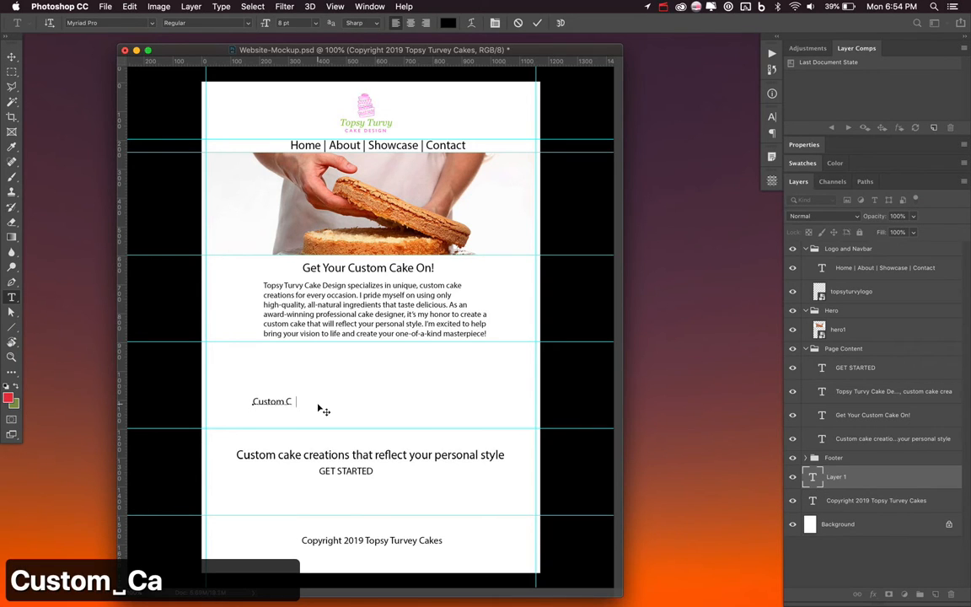
text(akes)
key(super+Return)
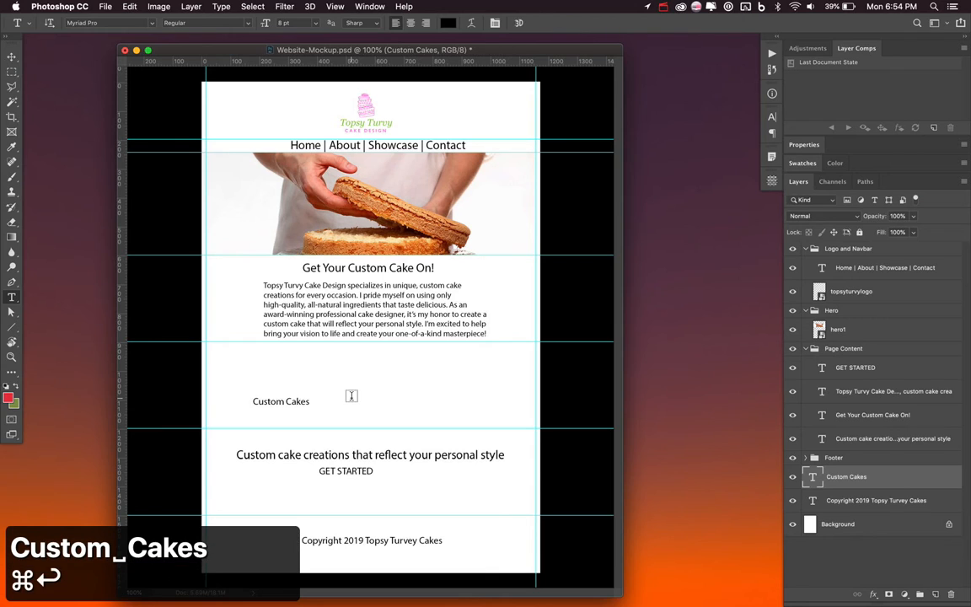
Add the text "All-Natural Ingredients" in the same row, to the right of "Custom Cakes"
key(v)
key(t)
click(347, 402)
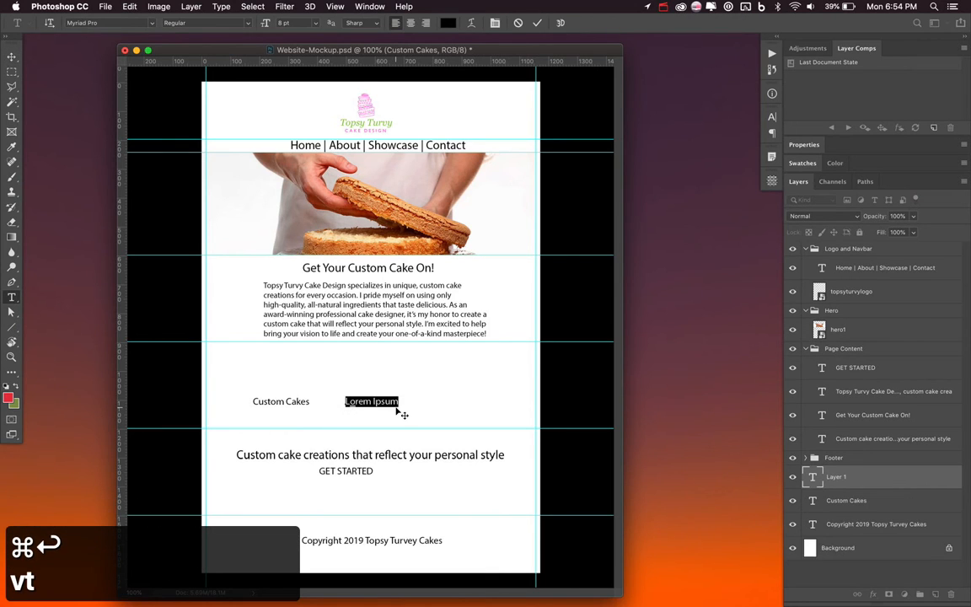
text(All-Natur)
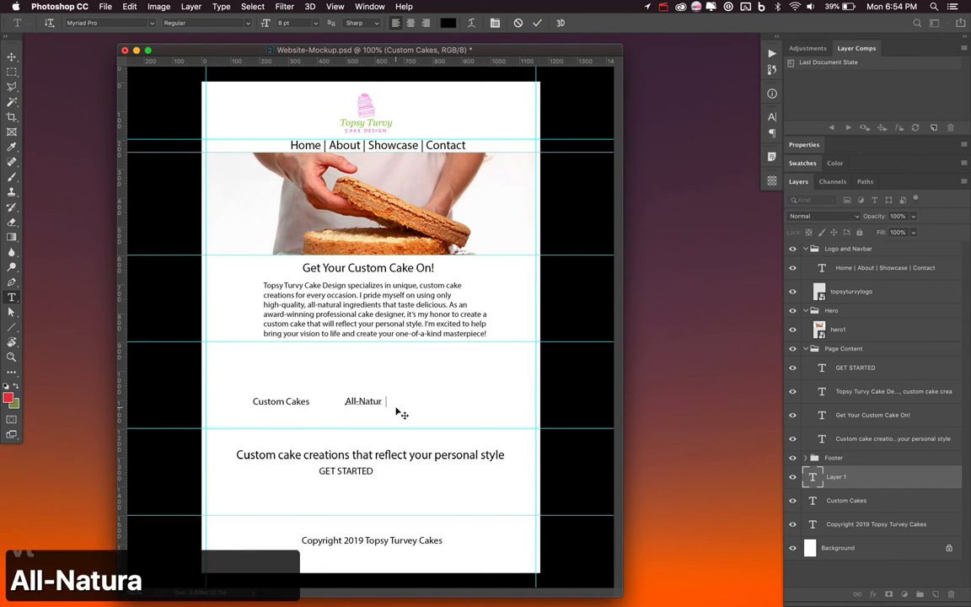
text(al Ingredie)
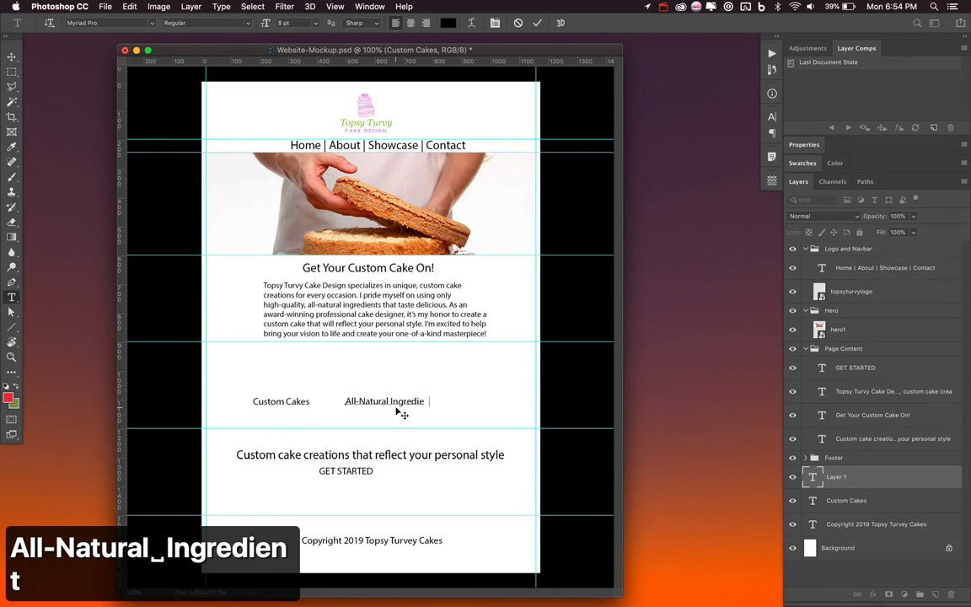
text(nts)
key(super+Return)
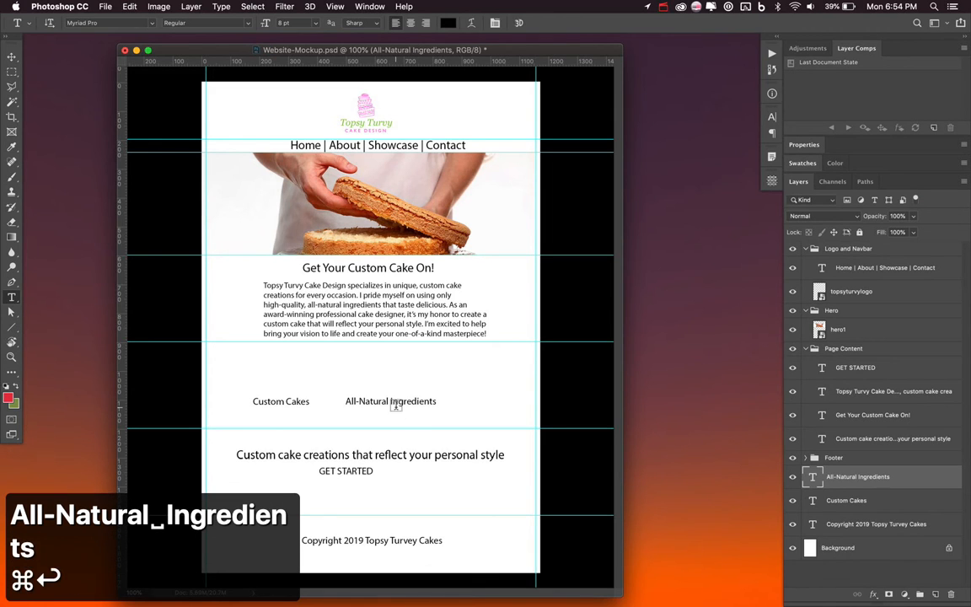
Add the text "Special Occasions" at the right end of the row of labels
click(457, 404)
text(Special O)
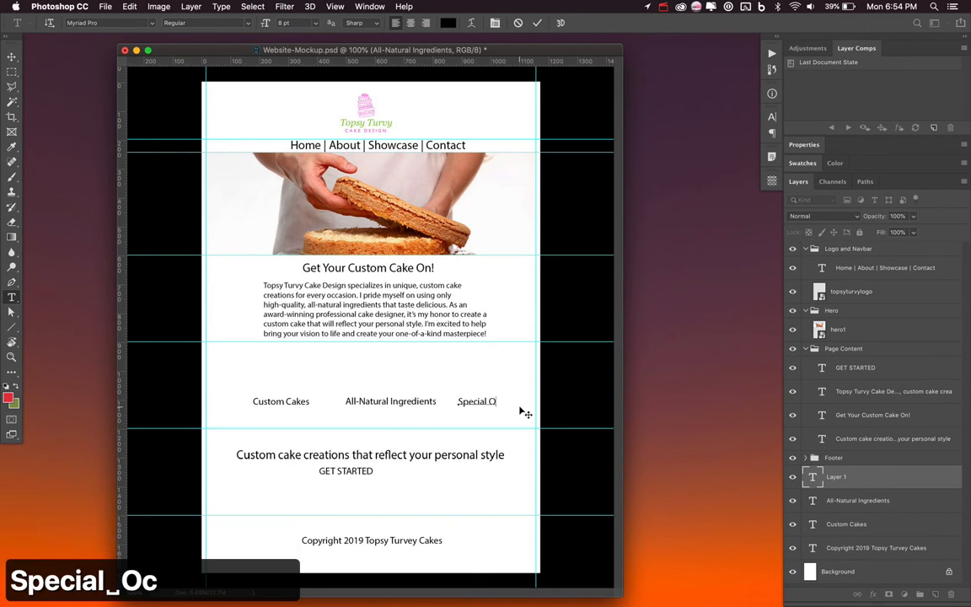
text(ccasions)
key(super+Return)
key(v)
Shift the "Special Occasions", "All-Natural Ingredients" and "Custom Cakes" labels left to space them evenly across the page
key(shift+Left)
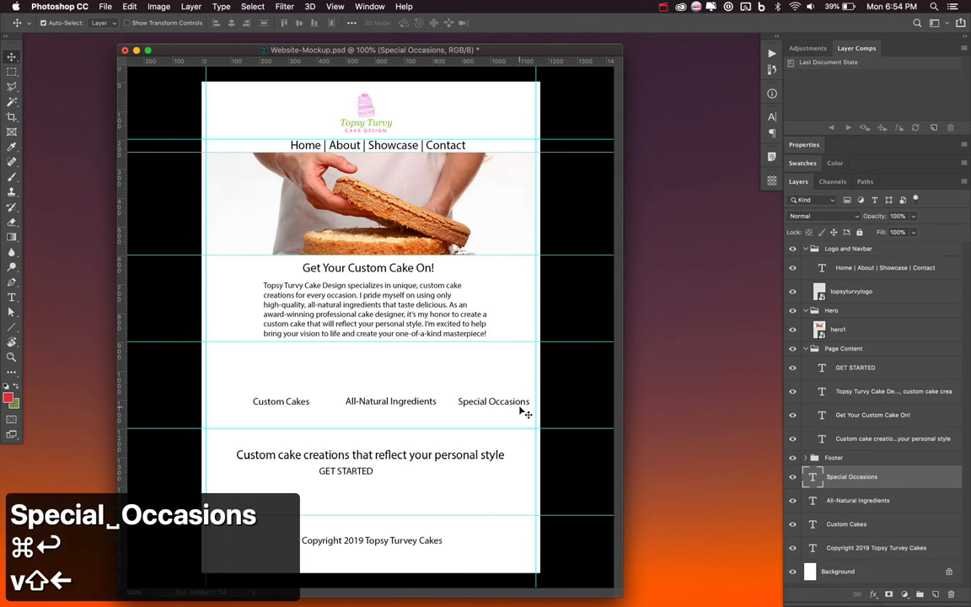
key(shift+Left)
key(shift+Left)
key(shift+Left)
key(shift+Left)
key(v)
drag(428, 403, 408, 402)
drag(273, 403, 254, 405)
Move GET STARTED to the centre below the tagline and shift the copyright text slightly lower in the footer
drag(340, 471, 374, 489)
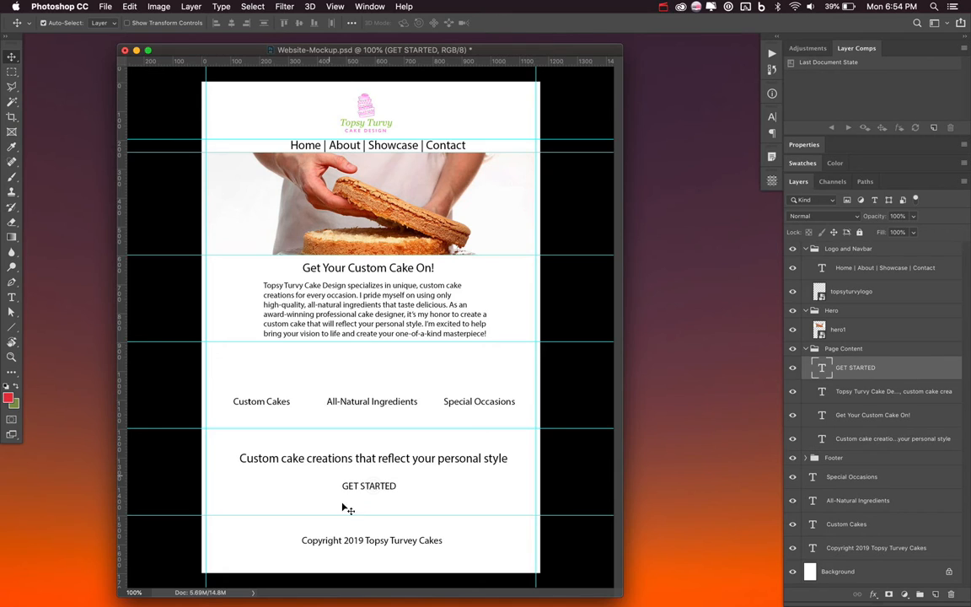
click(364, 550)
drag(365, 549, 363, 554)
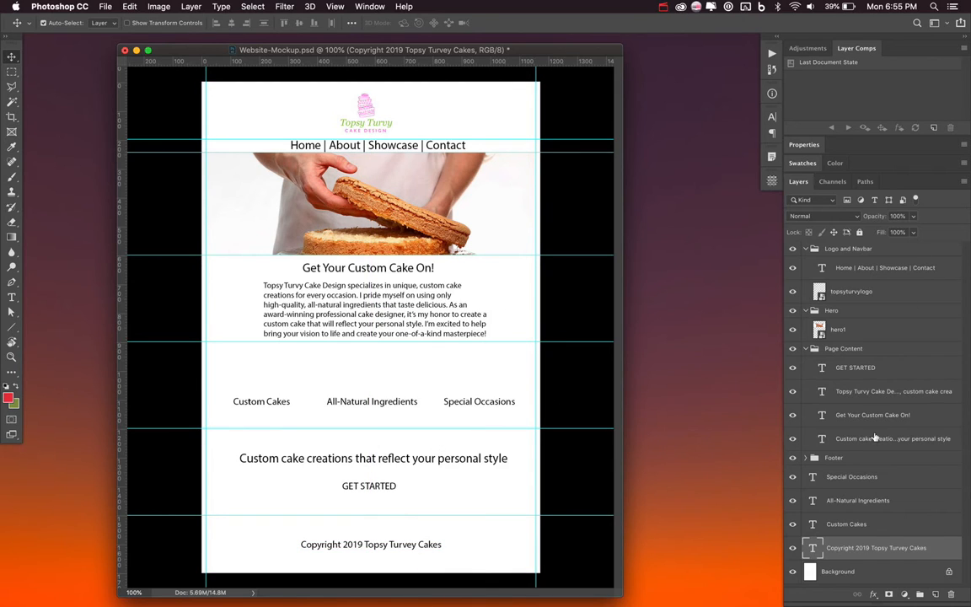
Save the mockup document and switch to the Finder desktop
key(super+s)
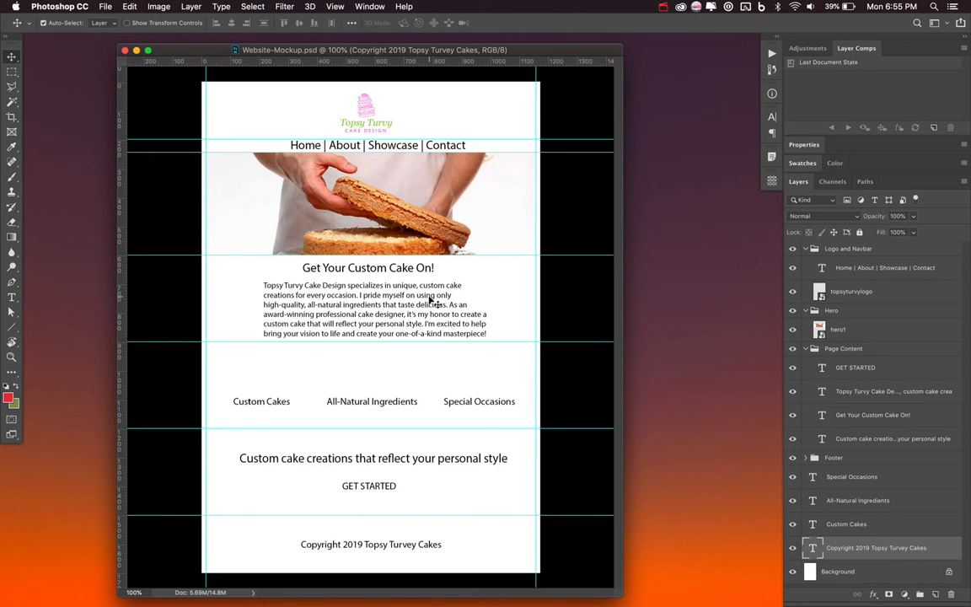
click(651, 286)
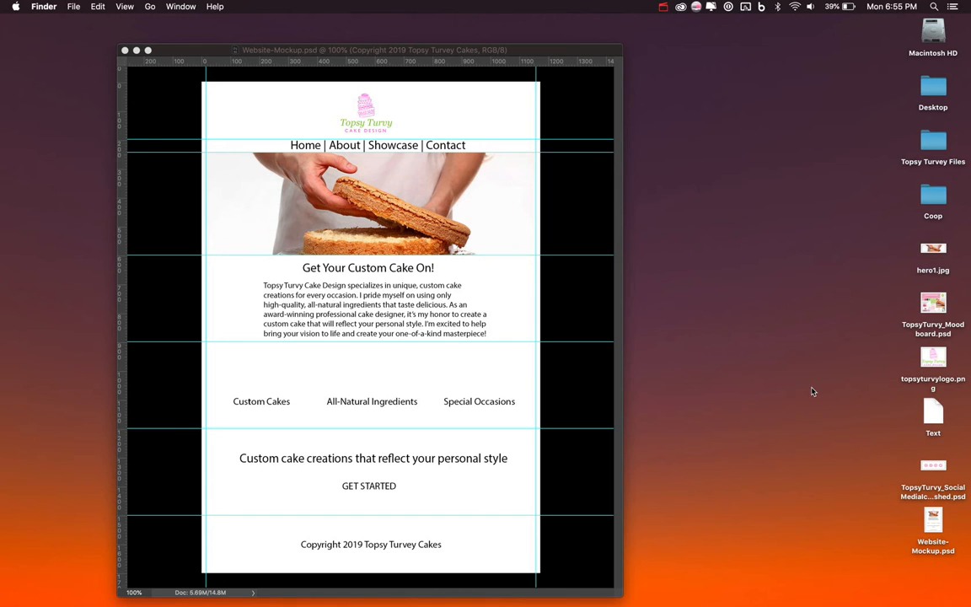
Open TopsyTurvy_Moodboard.psd from the desktop and copy its Color Bars group into the Website-Mockup document
double_click(931, 300)
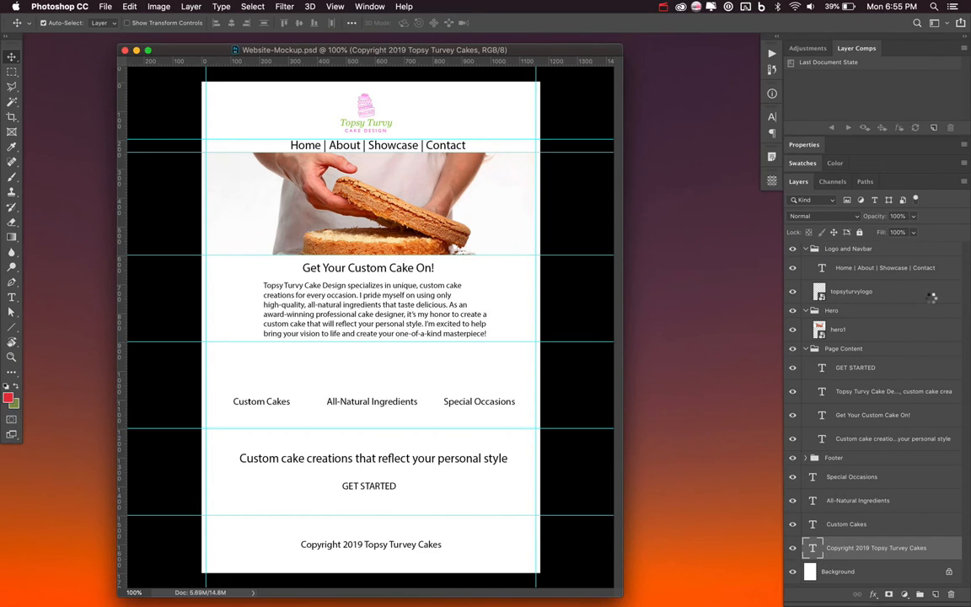
key(v)
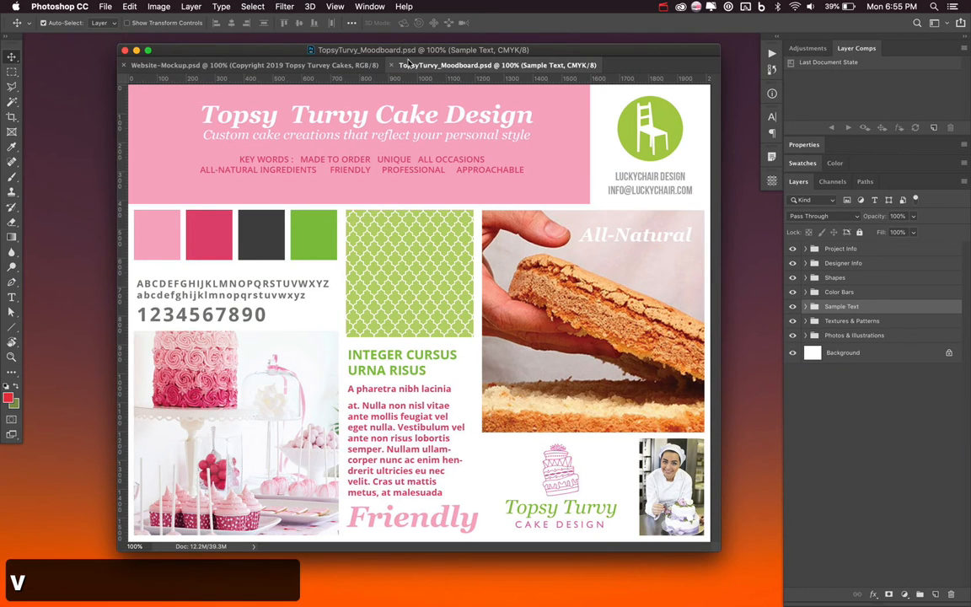
drag(426, 52, 487, 188)
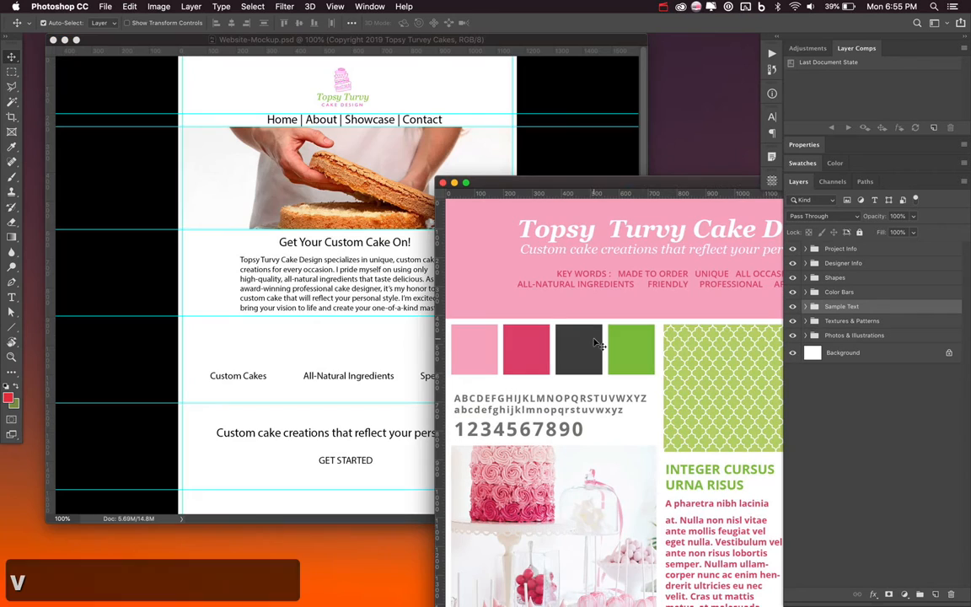
click(563, 351)
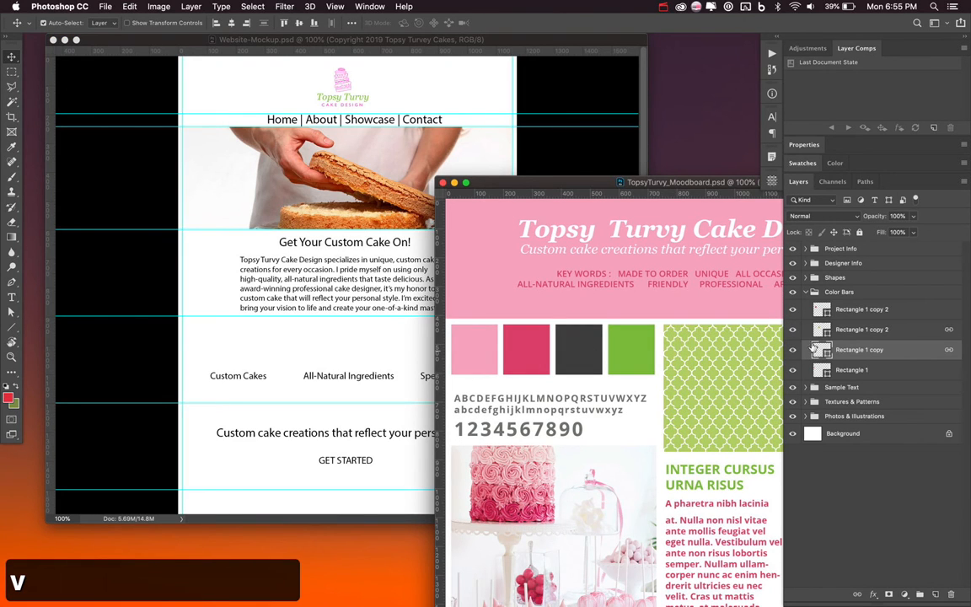
drag(835, 293, 215, 196)
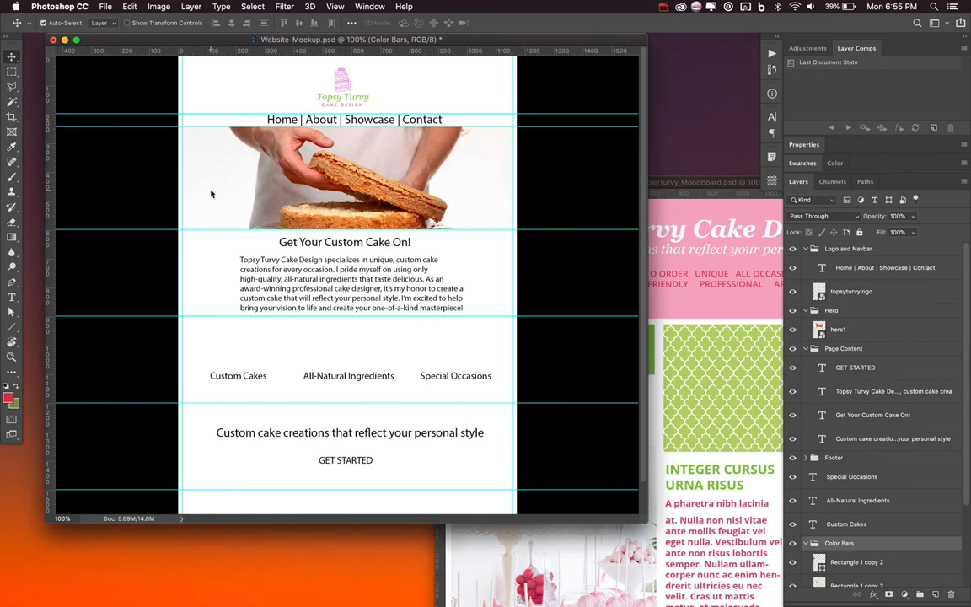
Bring the Color Bars group to the top of the layer stack and position the four swatches over the hero image
drag(846, 548, 856, 246)
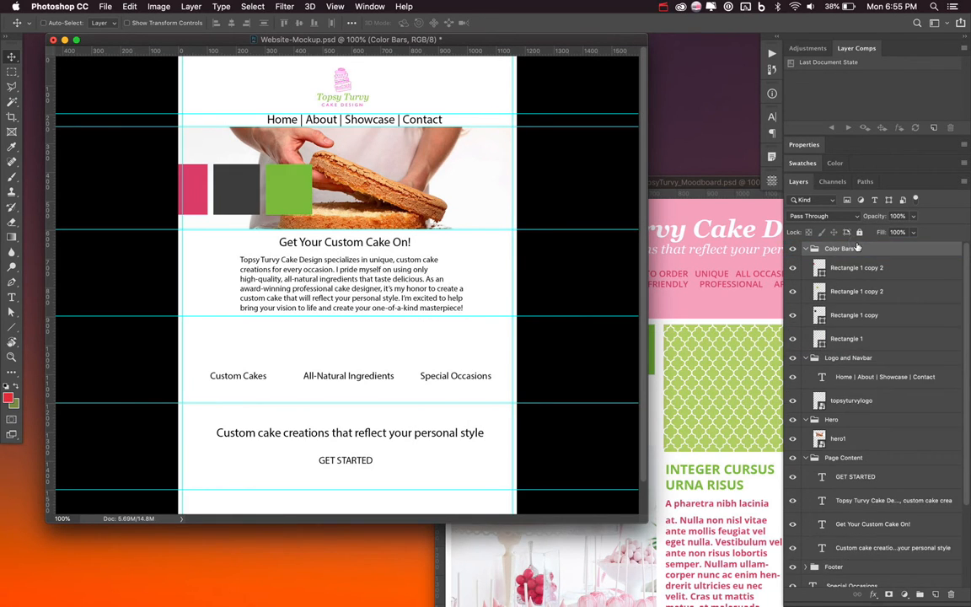
key(super+t)
drag(276, 188, 413, 174)
key(Return)
Close the moodboard document, fit the mockup to the screen and widen its window
click(662, 238)
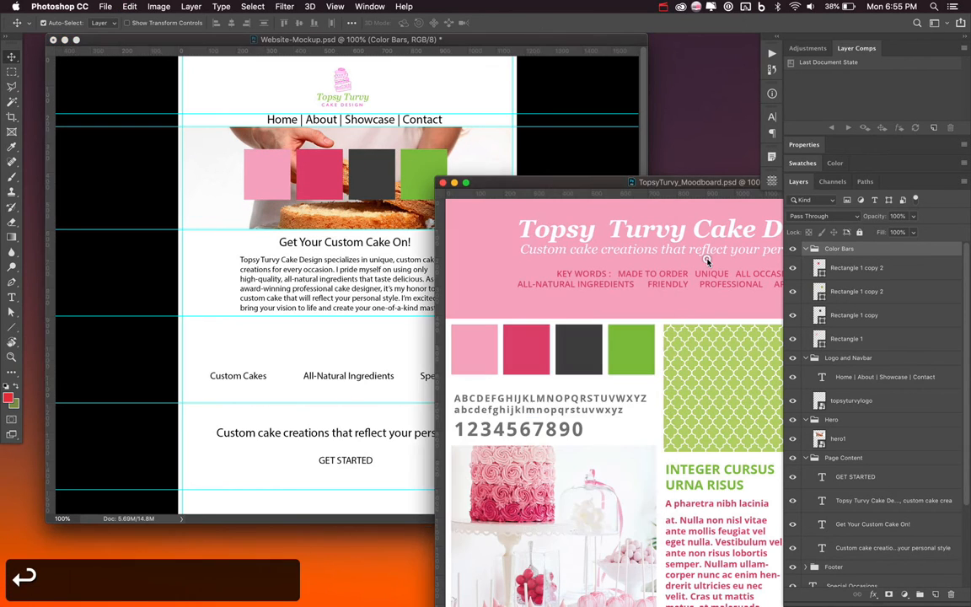
key(super+w)
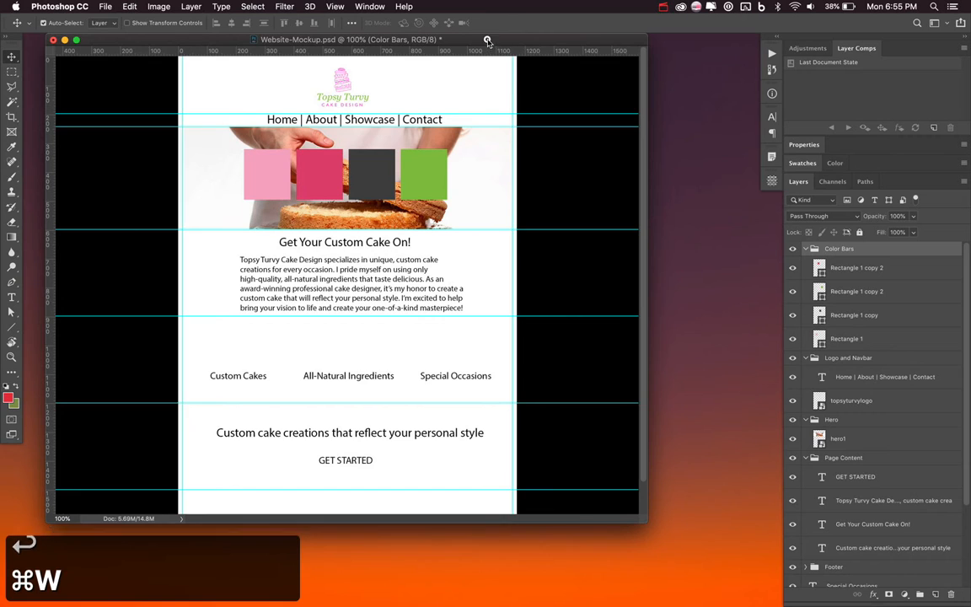
key(v)
key(super+0)
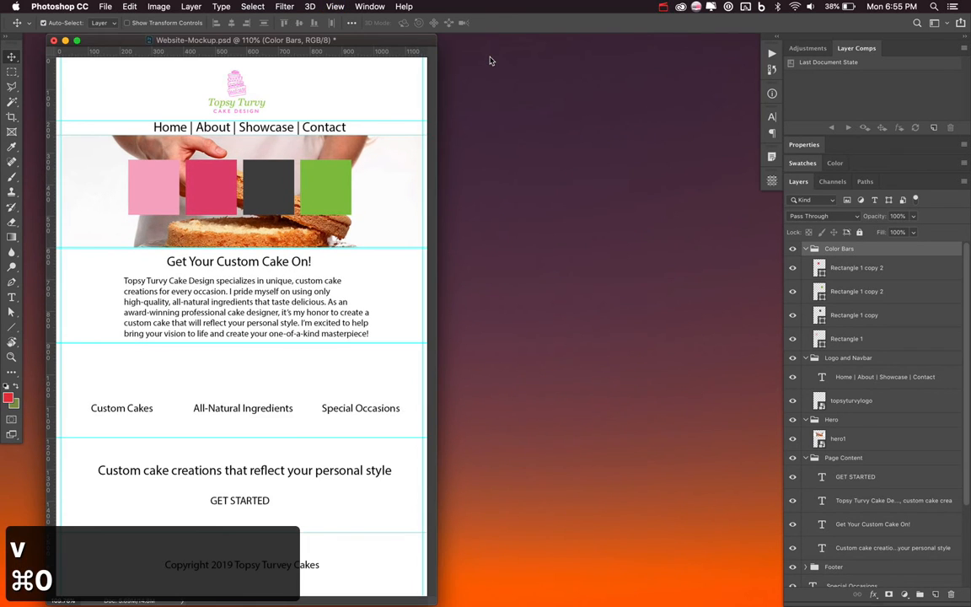
key(v)
drag(431, 583, 596, 586)
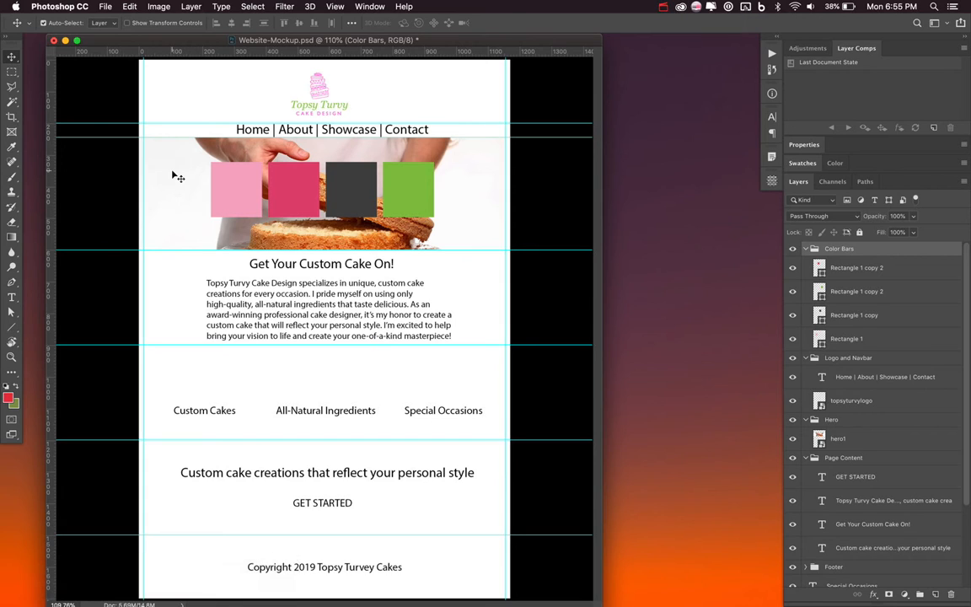
Set the Rectangular Marquee style to Normal and select the full-width navigation strip between the guides
key(m)
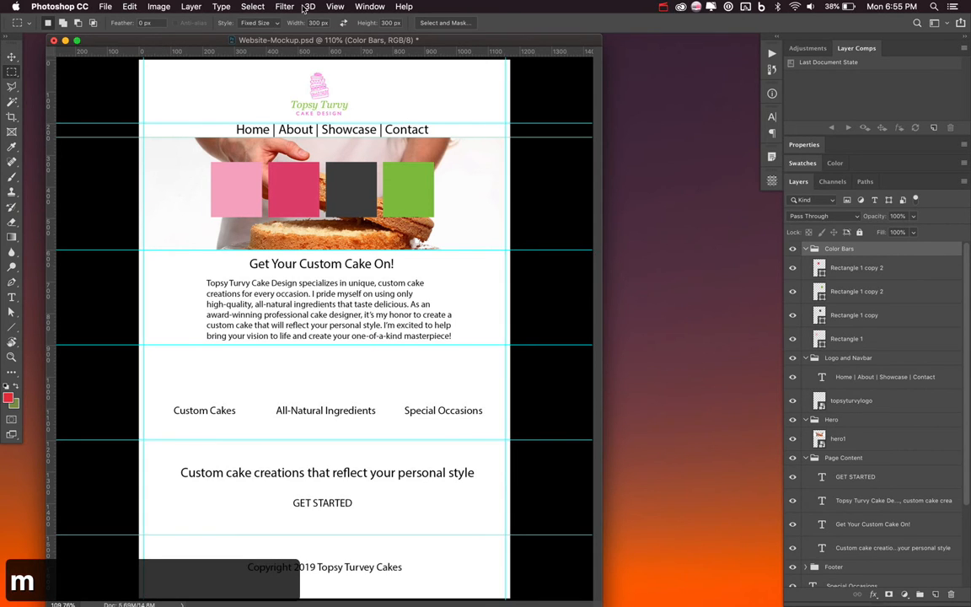
click(268, 23)
click(255, 34)
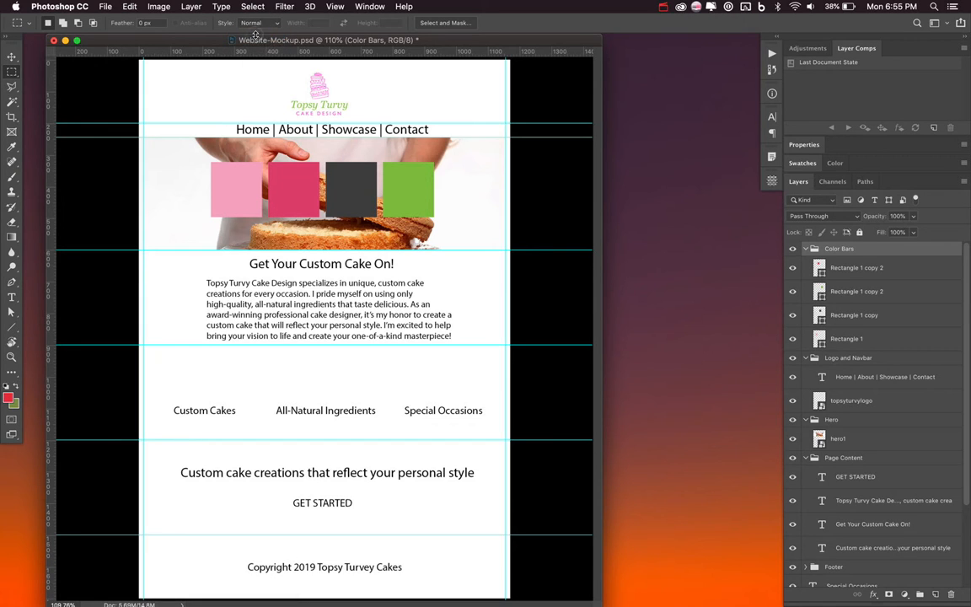
drag(139, 123, 513, 135)
Add a Solid Color fill for the navigation strip in the Logo and Navbar group, sampling the dark grey swatch (464646)
click(851, 358)
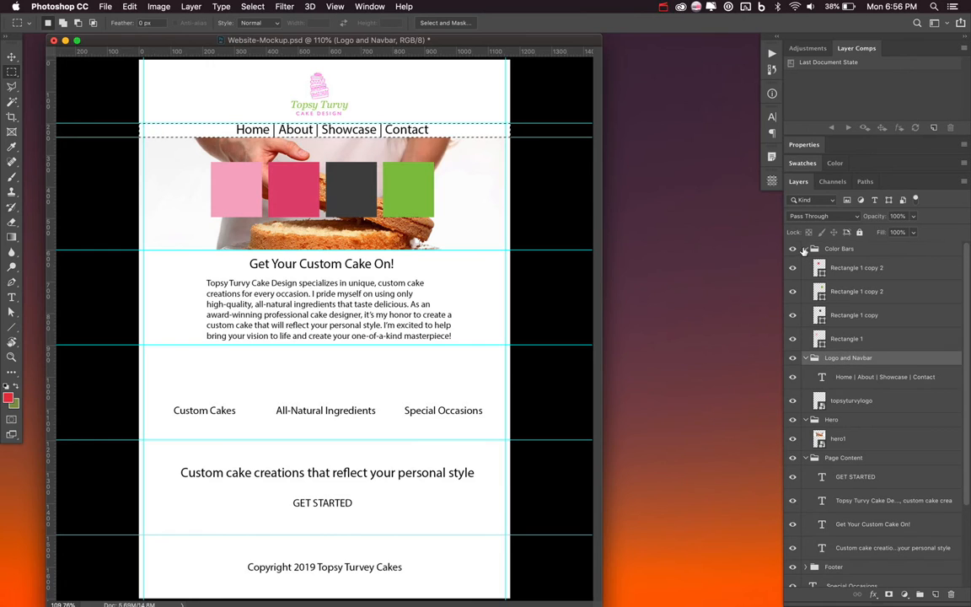
click(803, 250)
click(804, 250)
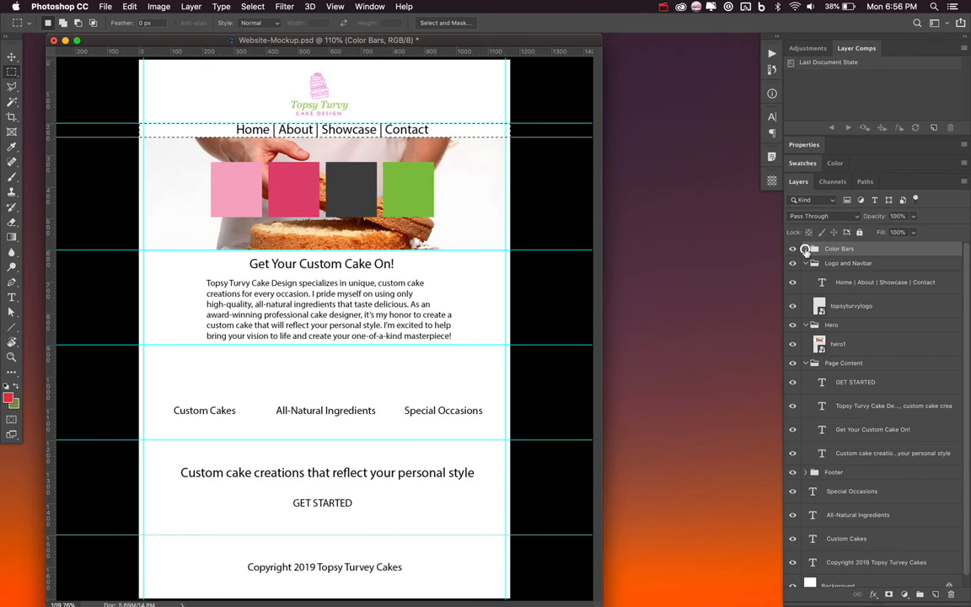
click(873, 265)
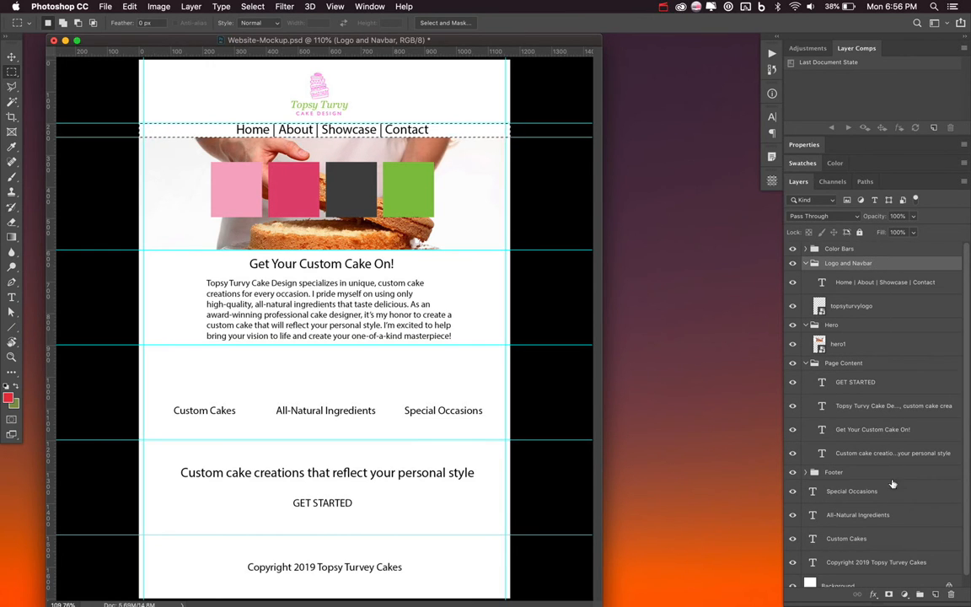
click(905, 594)
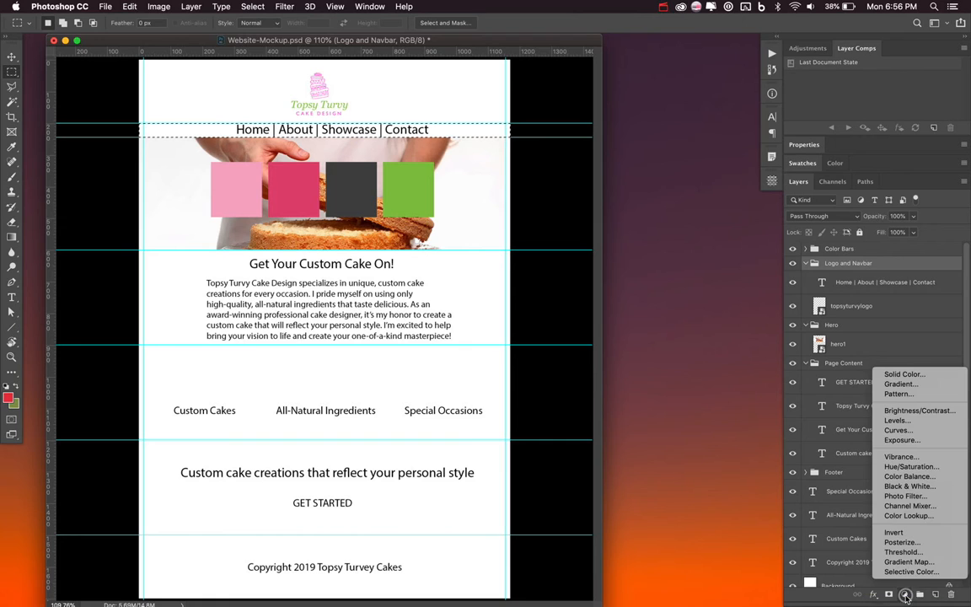
click(899, 376)
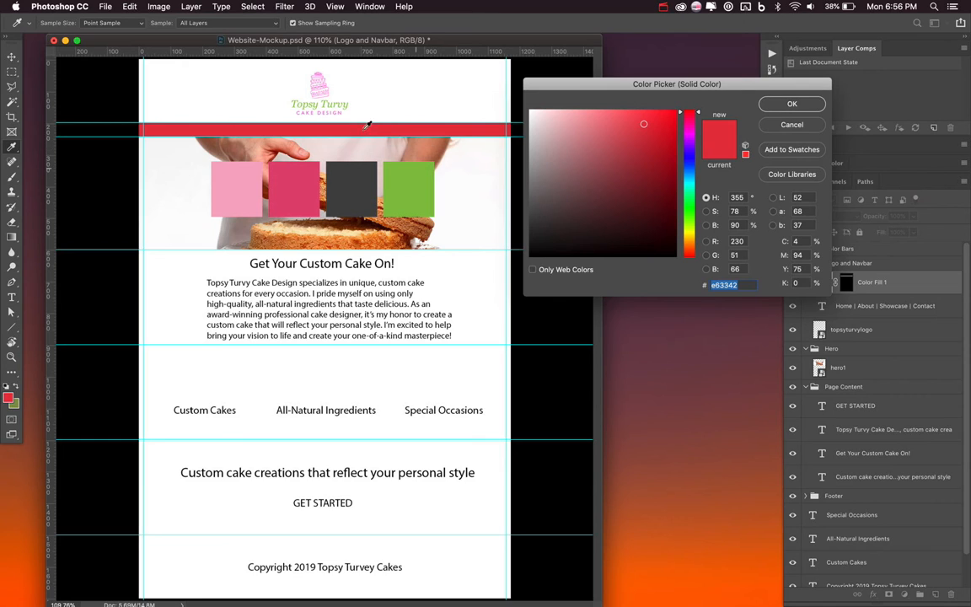
click(360, 192)
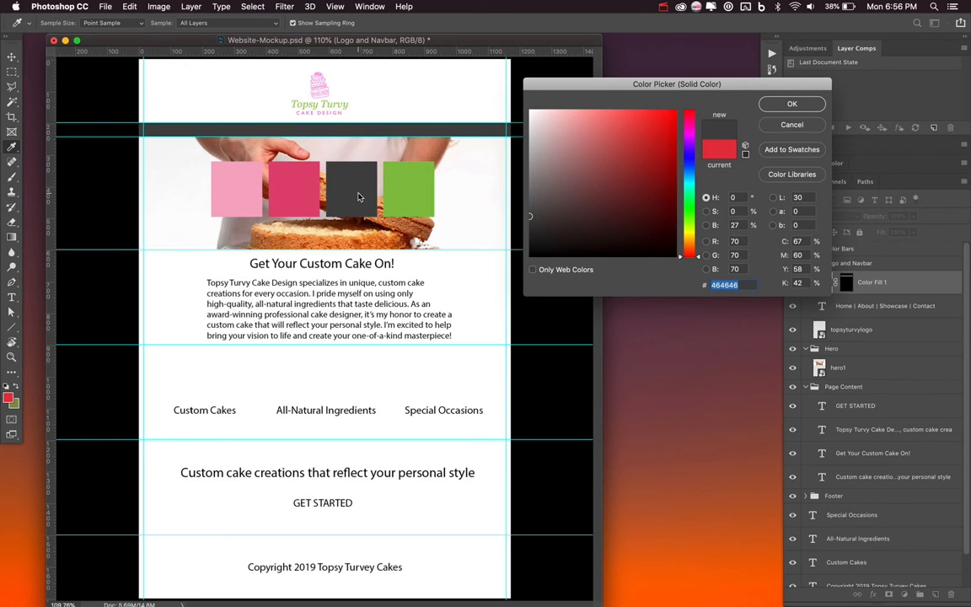
click(789, 104)
key(v)
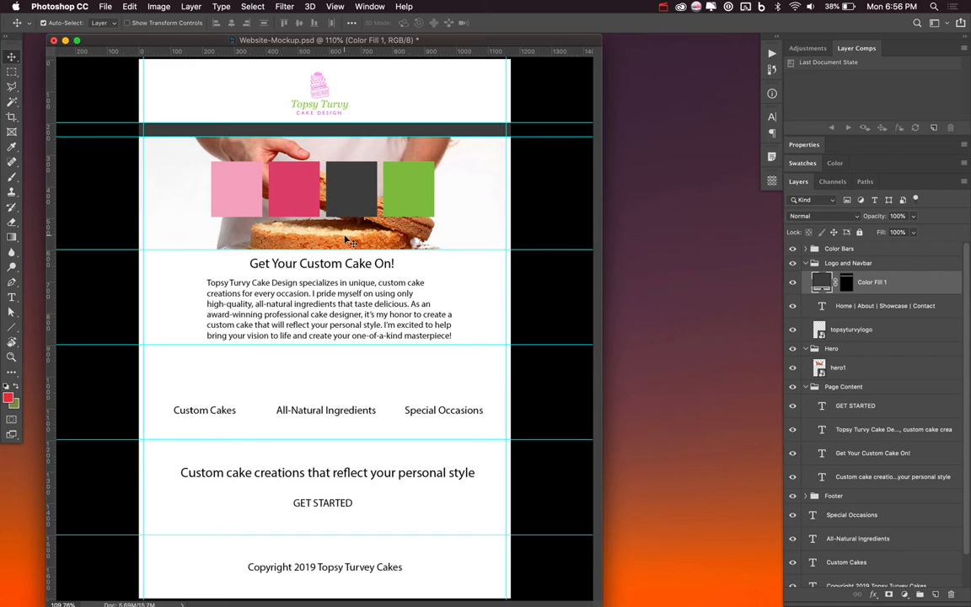
key(v)
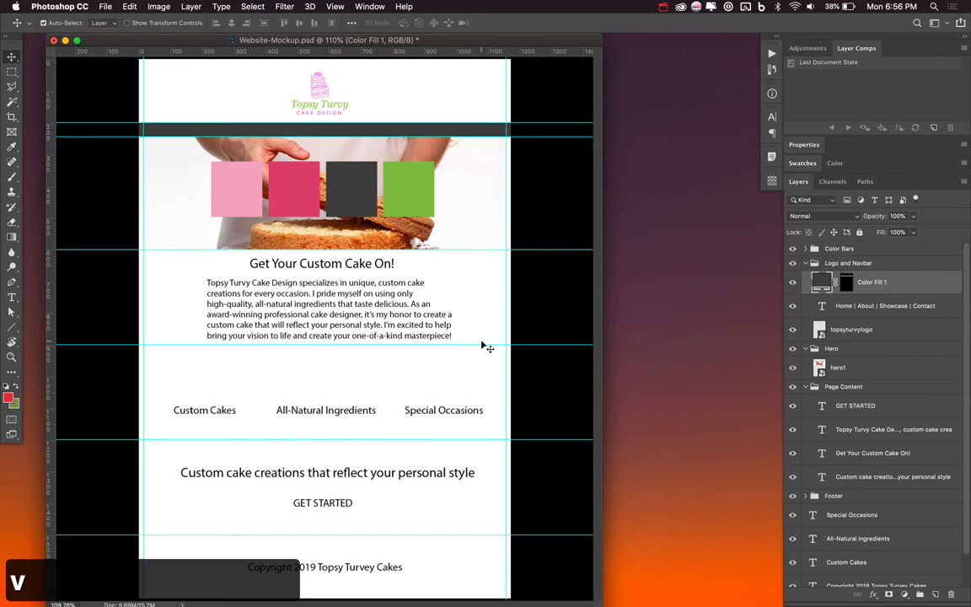
Place the dark grey fill layer beneath the navigation text and collapse the Logo and Navbar group
click(807, 263)
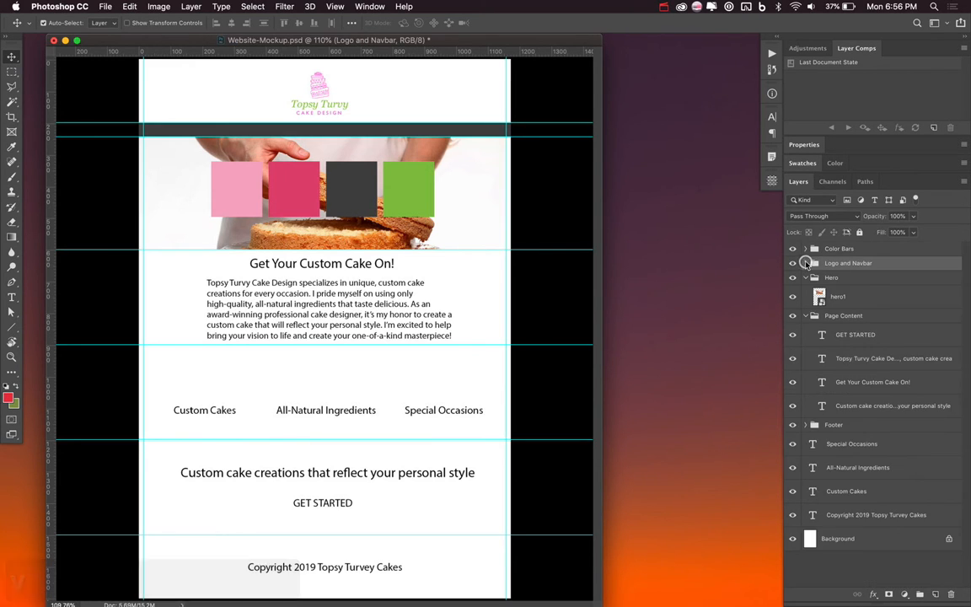
click(807, 264)
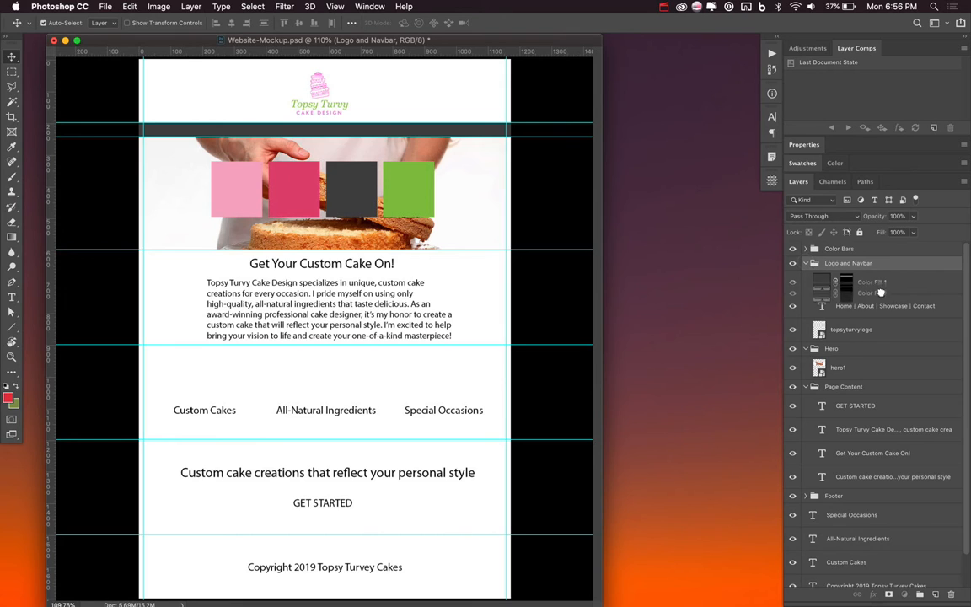
drag(882, 283, 878, 313)
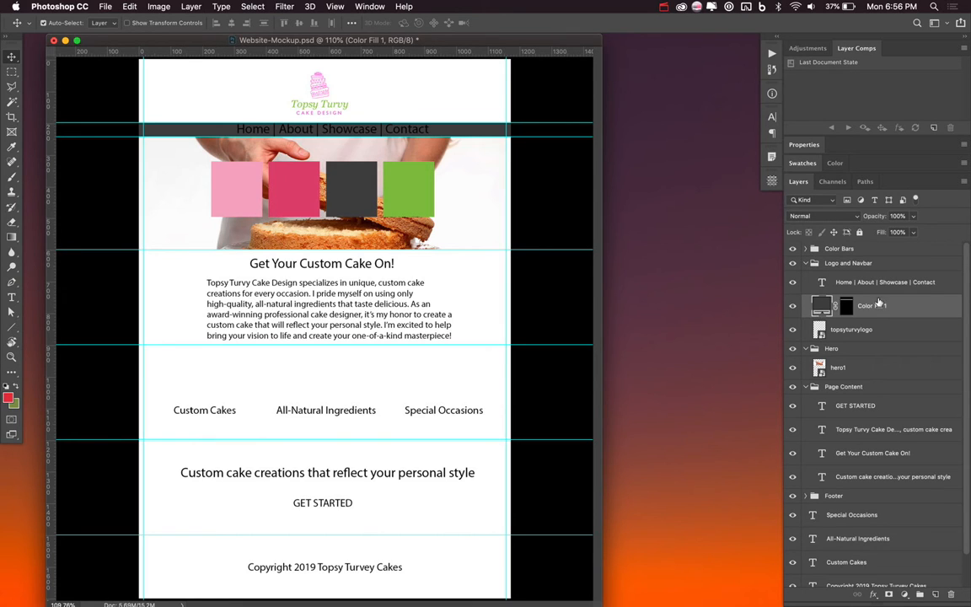
click(879, 285)
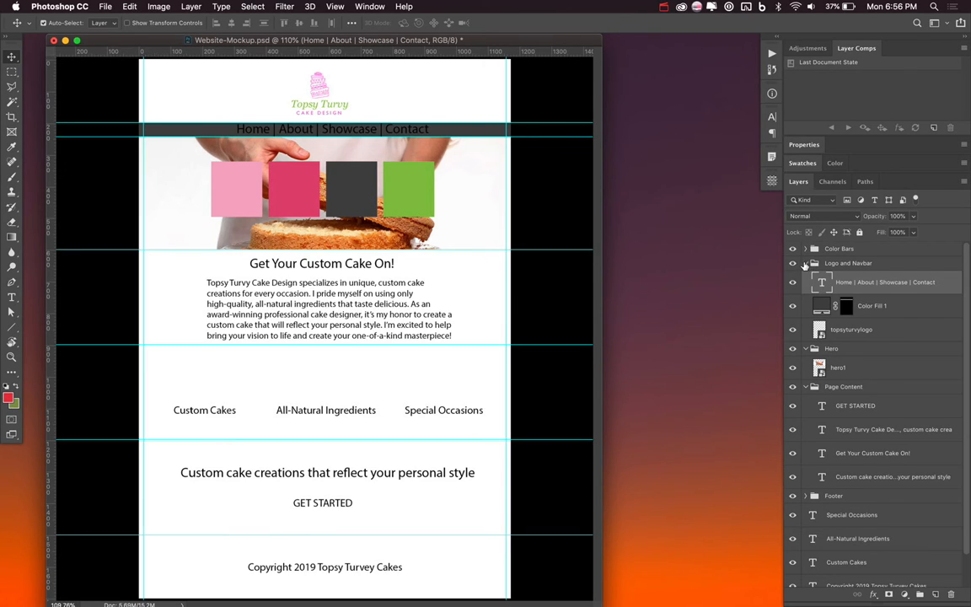
click(806, 263)
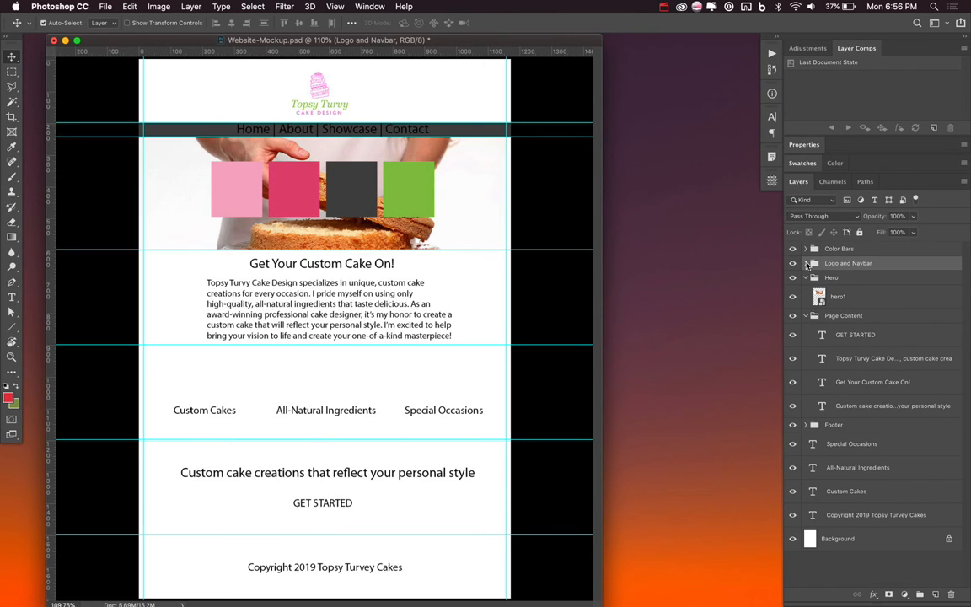
Fill the "Get Your Custom Cake On!" band with the dark pink swatch colour (e14775) in Page Content, beneath the group's text layers
click(844, 316)
key(m)
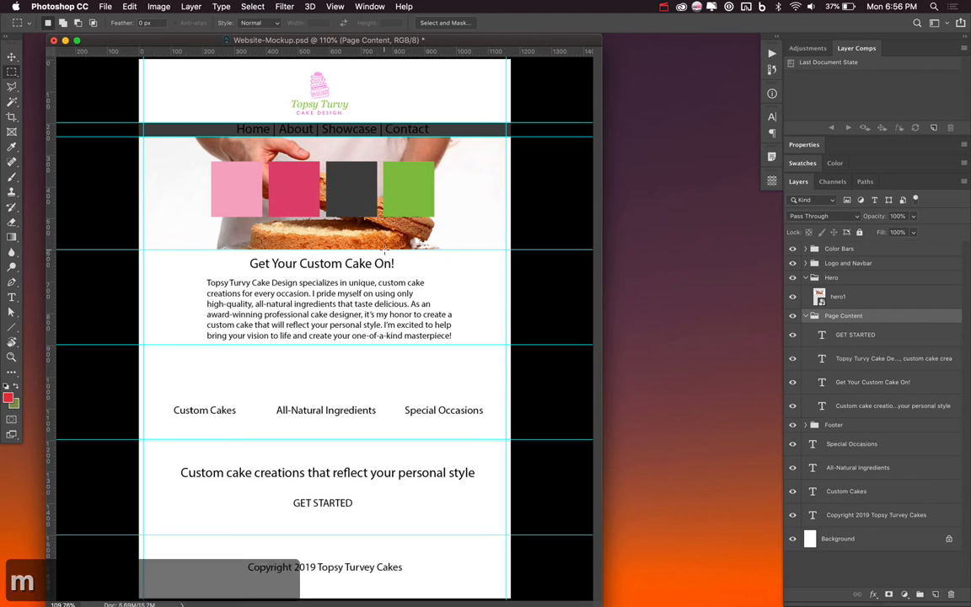
drag(139, 250, 524, 342)
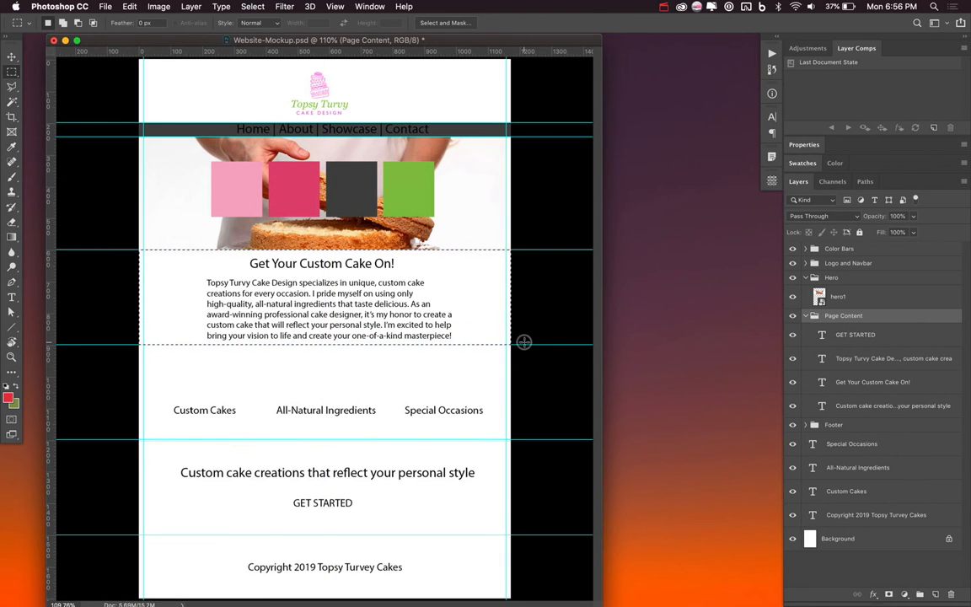
click(903, 593)
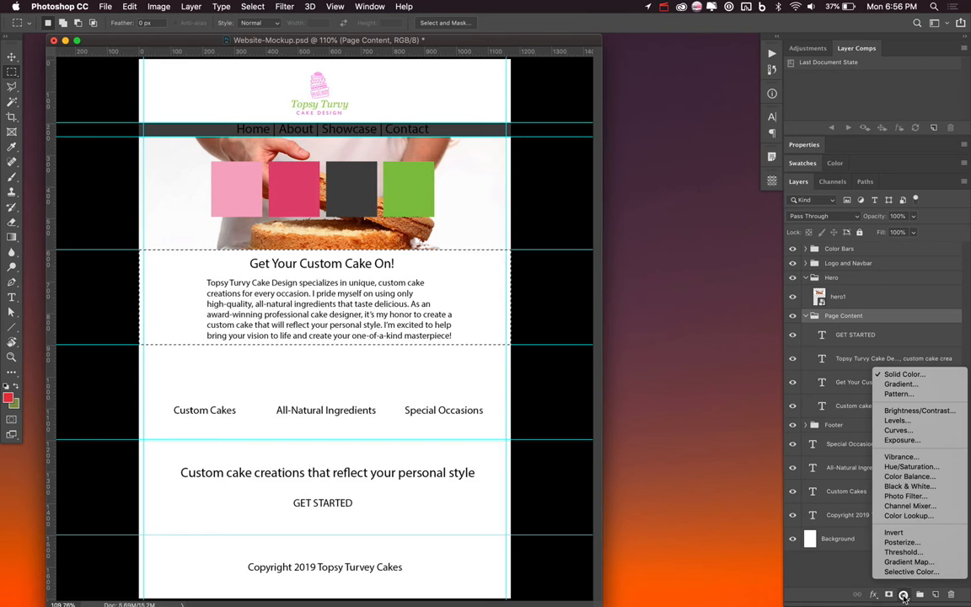
click(899, 377)
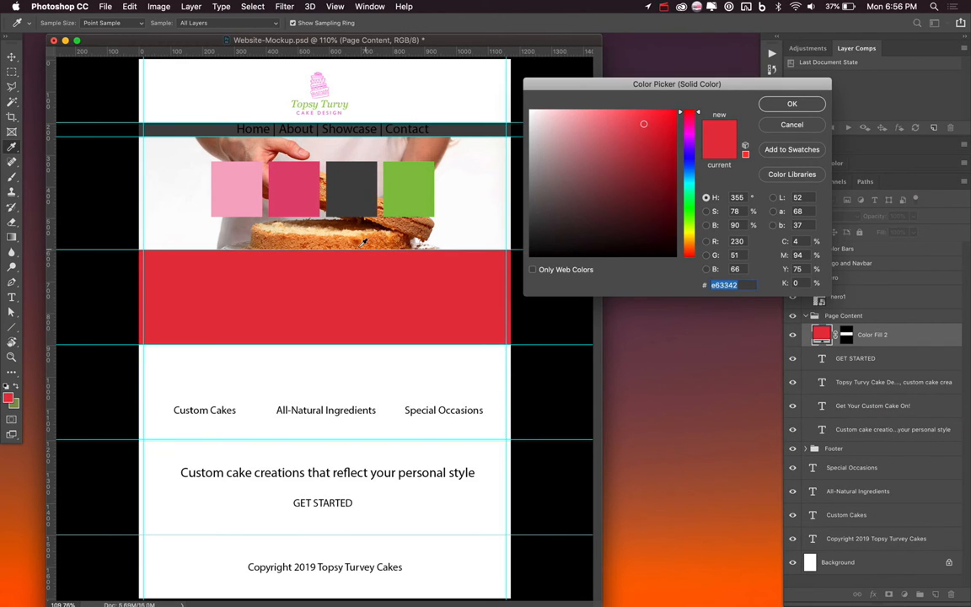
click(291, 193)
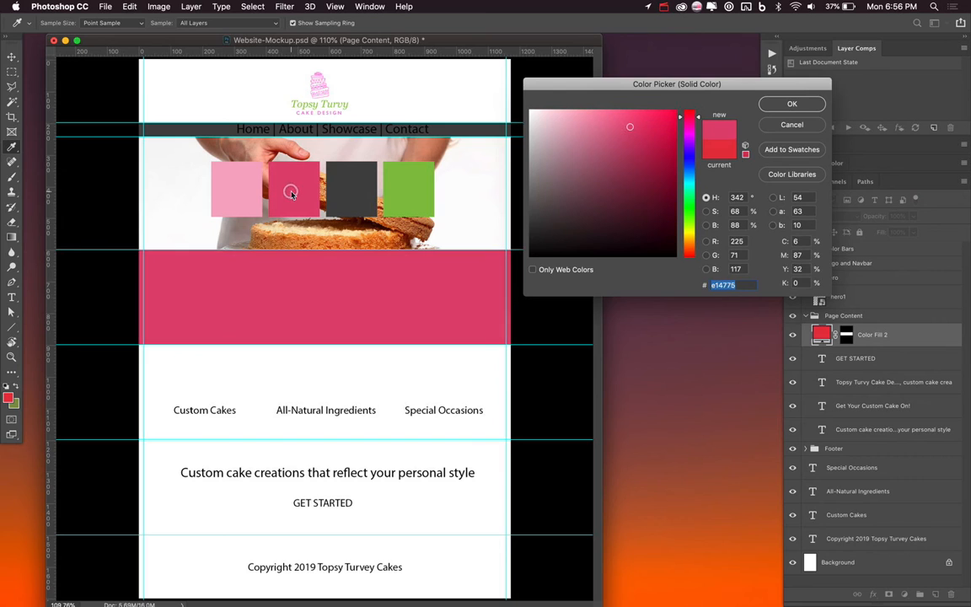
click(788, 103)
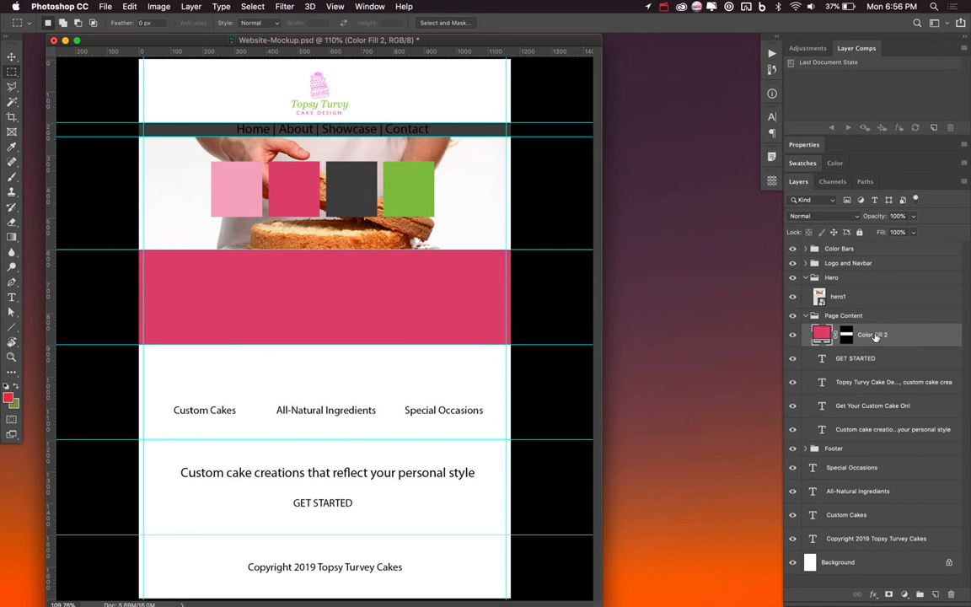
drag(875, 337, 861, 429)
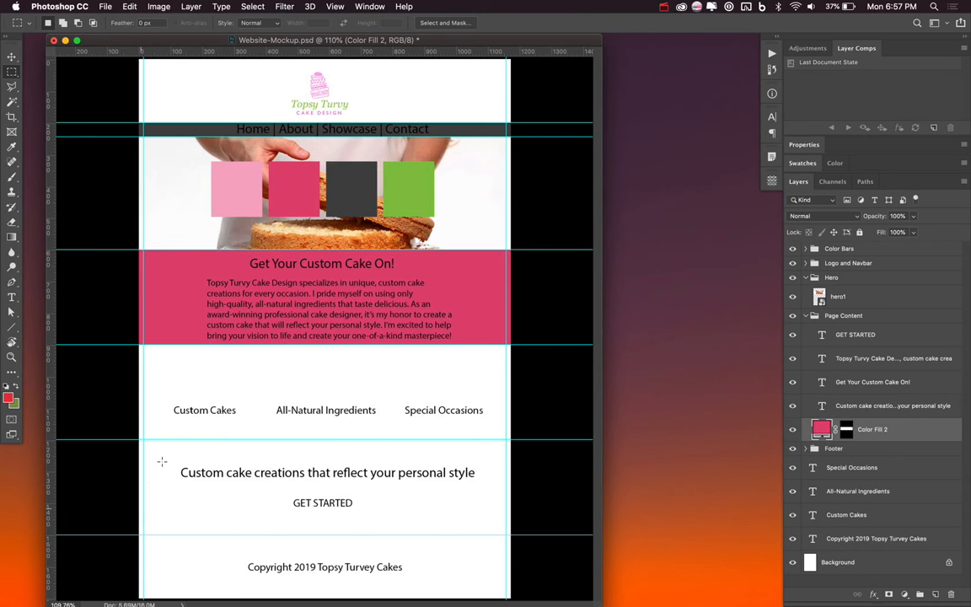
Fill the full-width "Custom cake creations that reflect your personal style" band with a Solid Color layer sampled from the green swatch (85c144)
drag(138, 439, 517, 533)
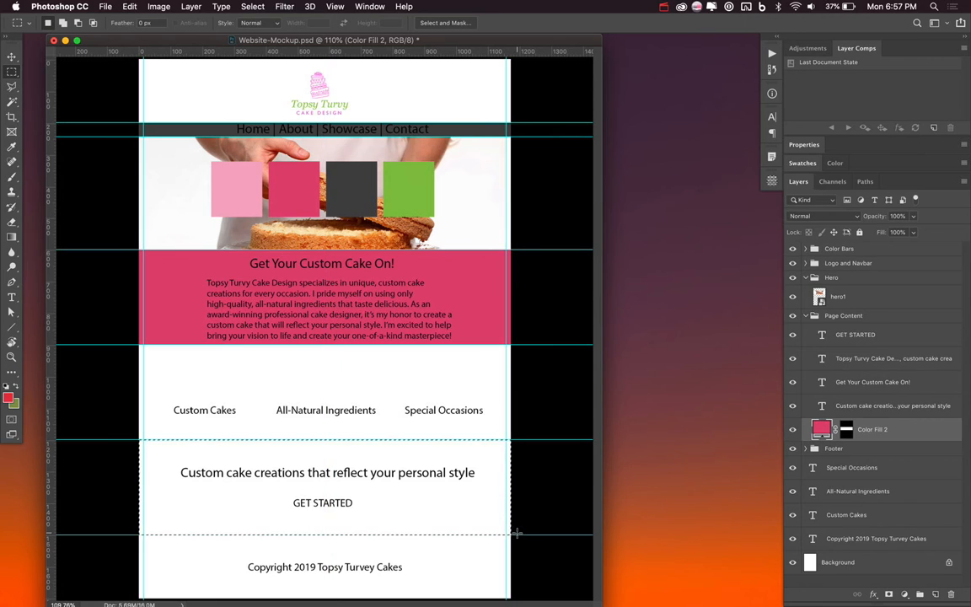
click(904, 595)
click(906, 373)
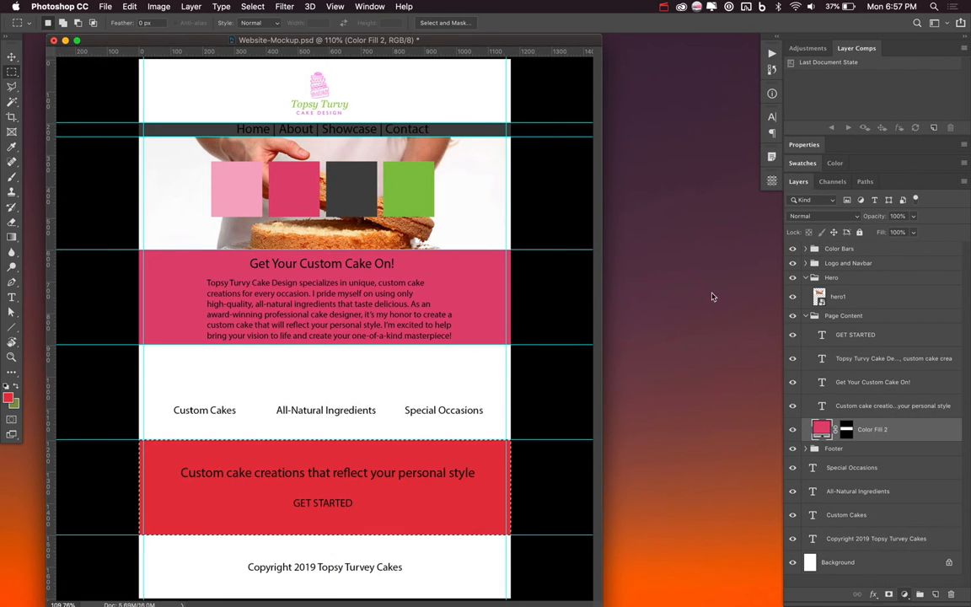
click(416, 200)
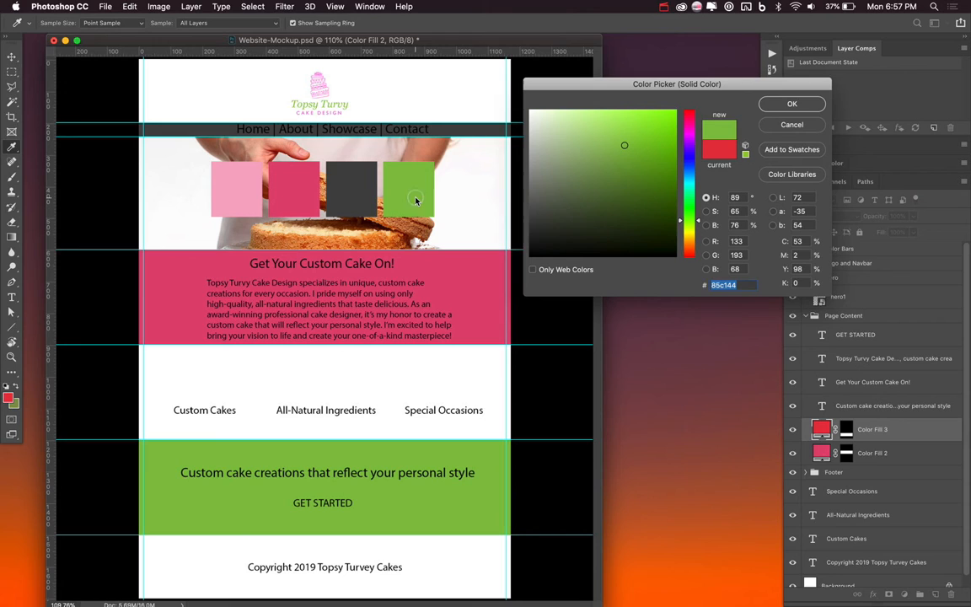
click(804, 105)
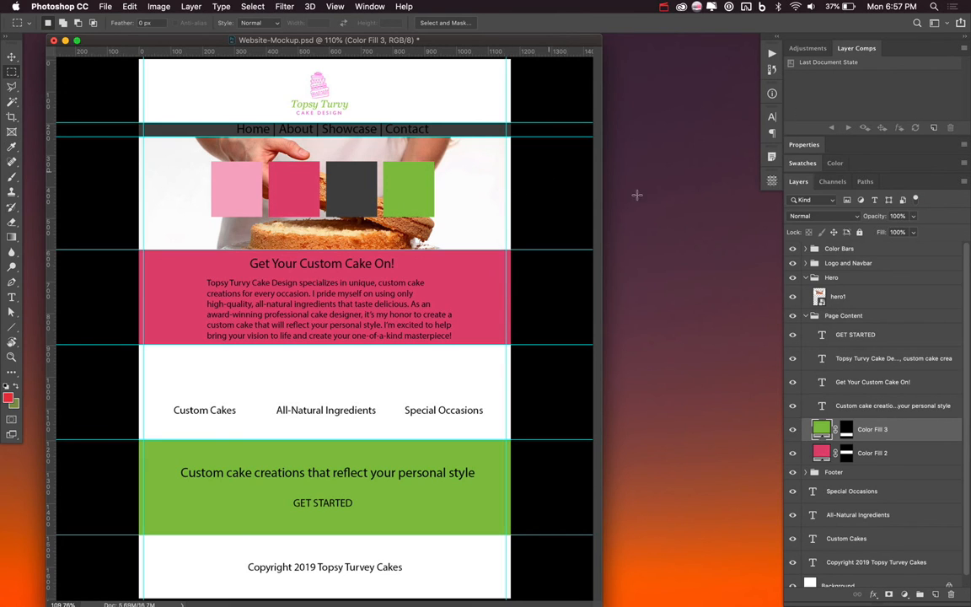
key(v)
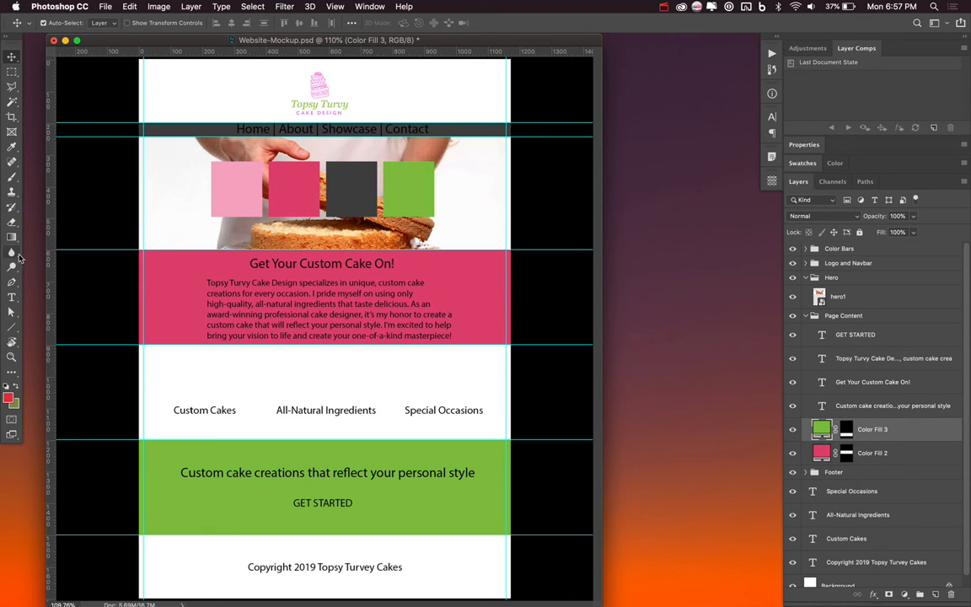
Draw a circle about 162 px wide with the Ellipse tool above the Custom Cakes text, using a light grey fill and no stroke
key(u)
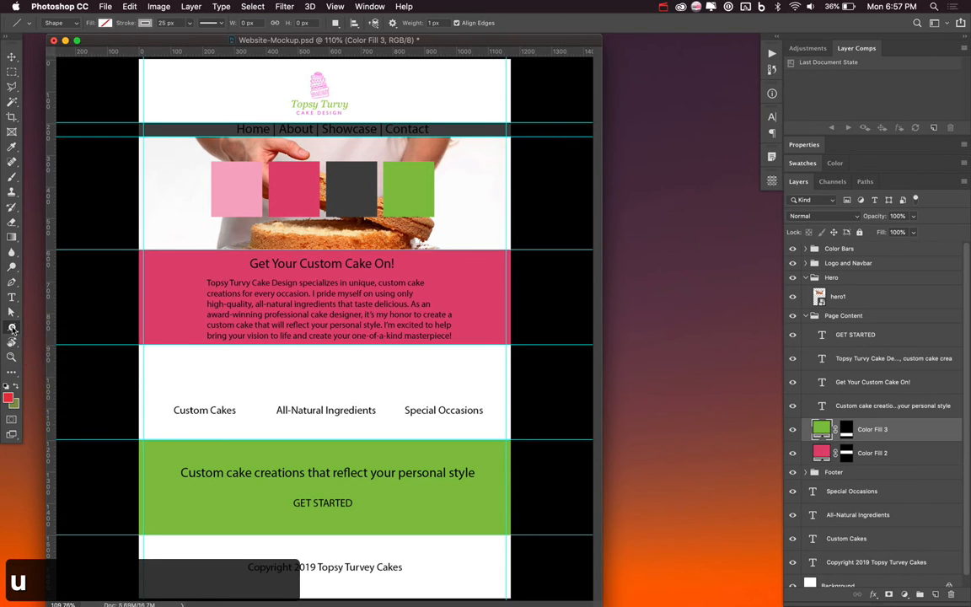
click(12, 330)
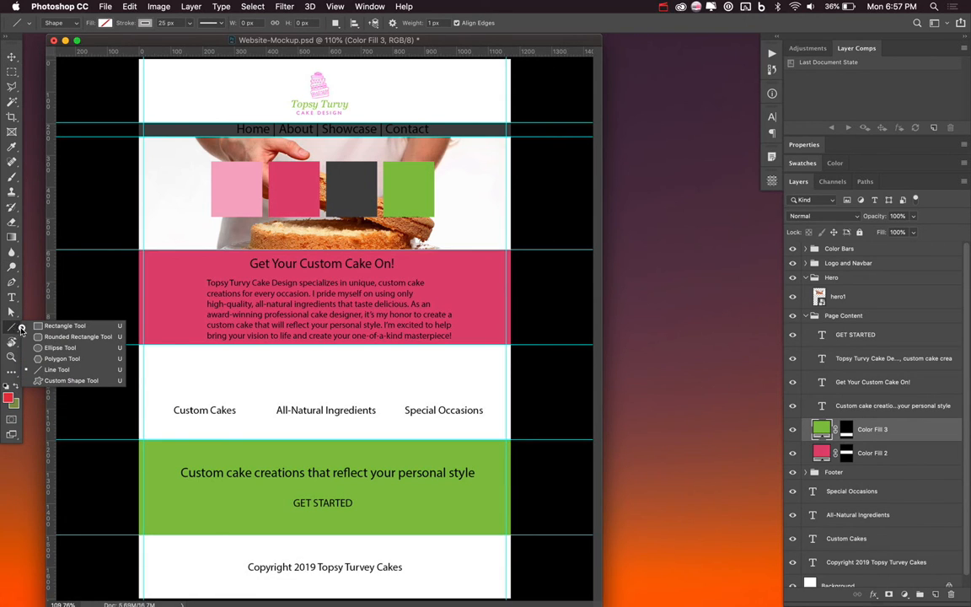
click(50, 347)
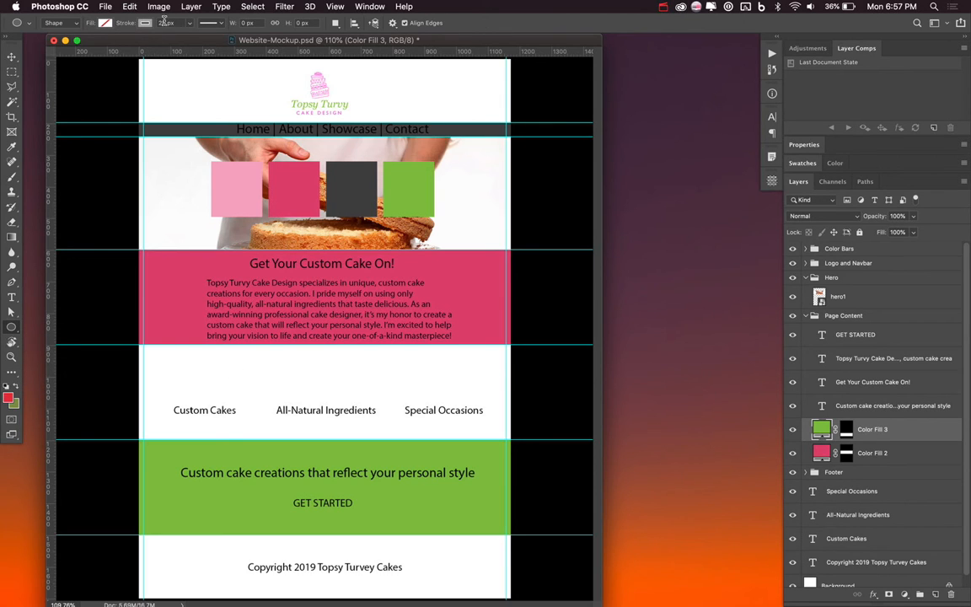
click(104, 23)
click(98, 46)
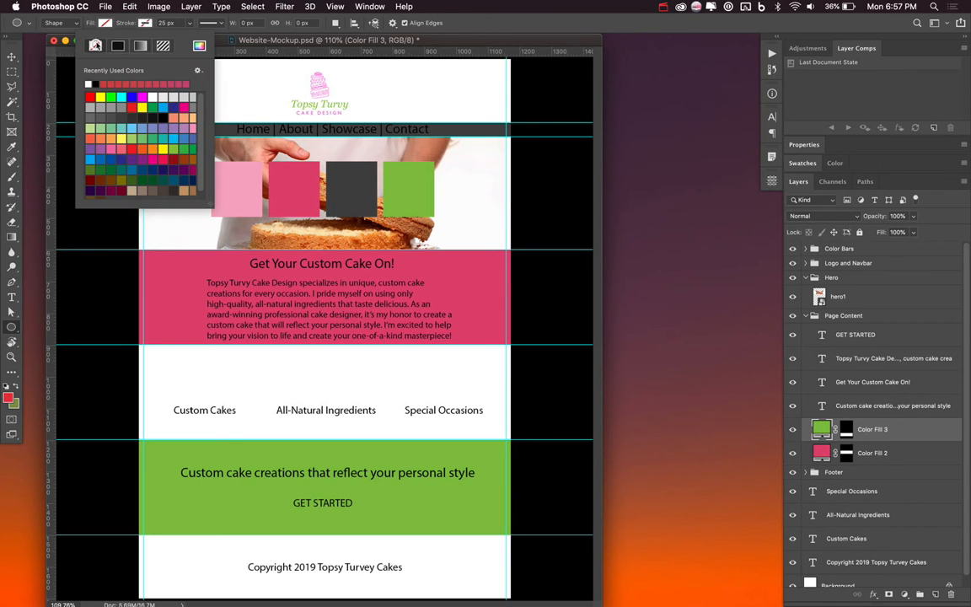
click(104, 23)
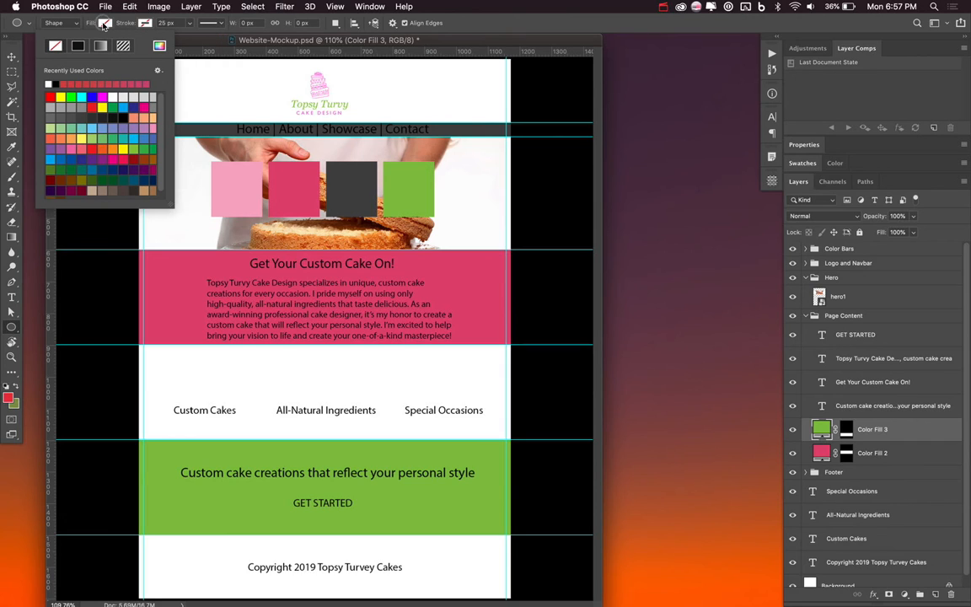
click(151, 97)
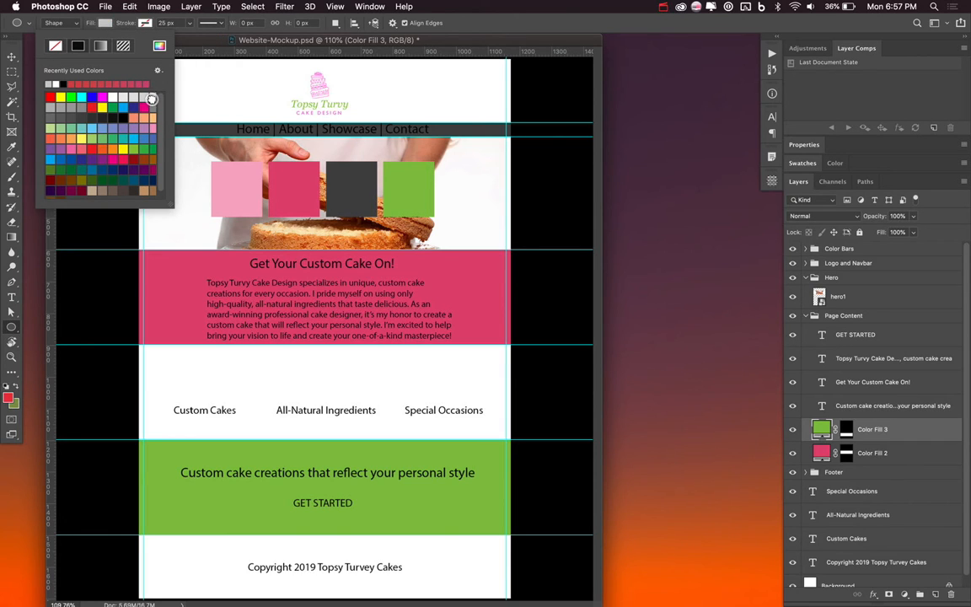
drag(185, 361, 217, 387)
Move the grey circle to about X 141 px, Y 940 px so it sits over the Custom Cakes text
key(v)
key(shift+Down)
key(shift+Down)
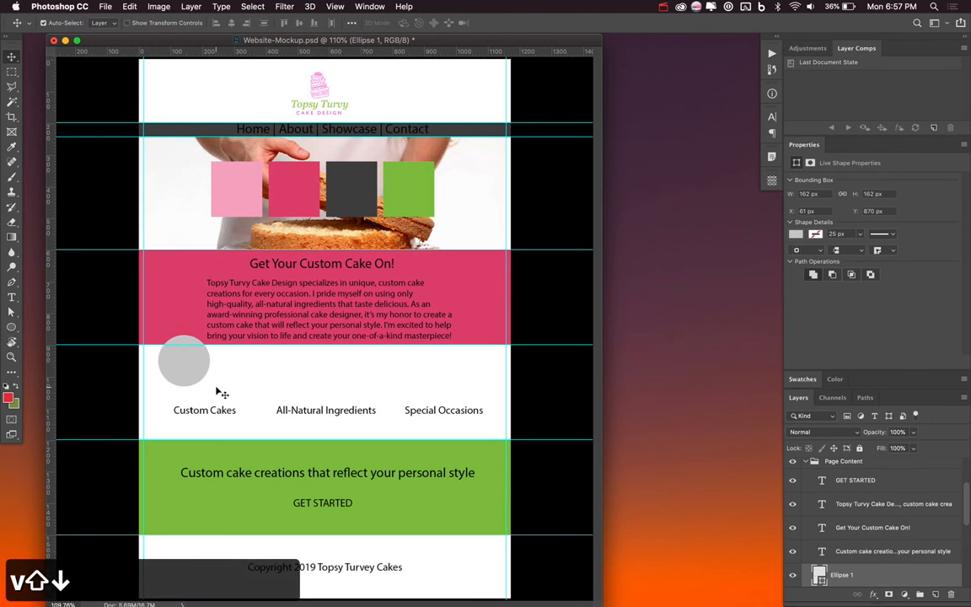
key(shift+Right)
key(shift+Down)
key(shift+Right)
key(shift+Right)
key(shift+Down)
key(shift+Right)
key(shift+Right)
key(shift+Right)
key(shift+Down)
key(shift+Right)
key(shift+Right)
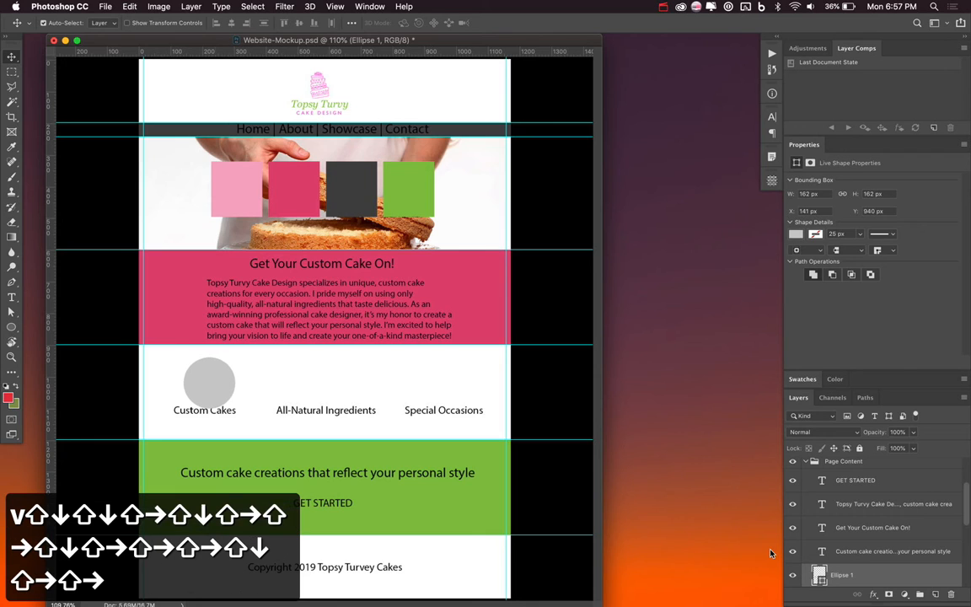
Duplicate the grey circle layer and move the copy straight across, above the All-Natural Ingredients text
double_click(810, 145)
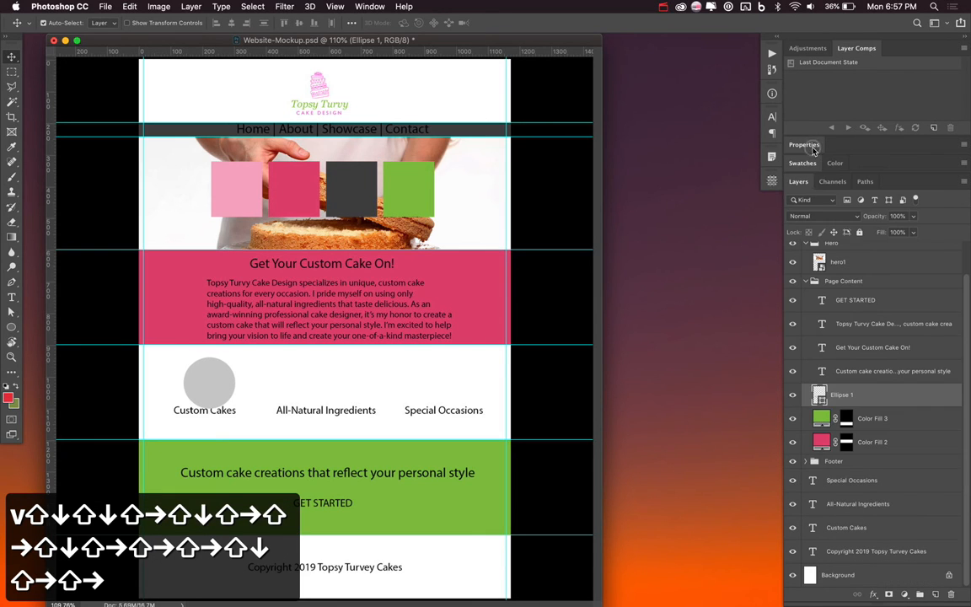
right_click(850, 390)
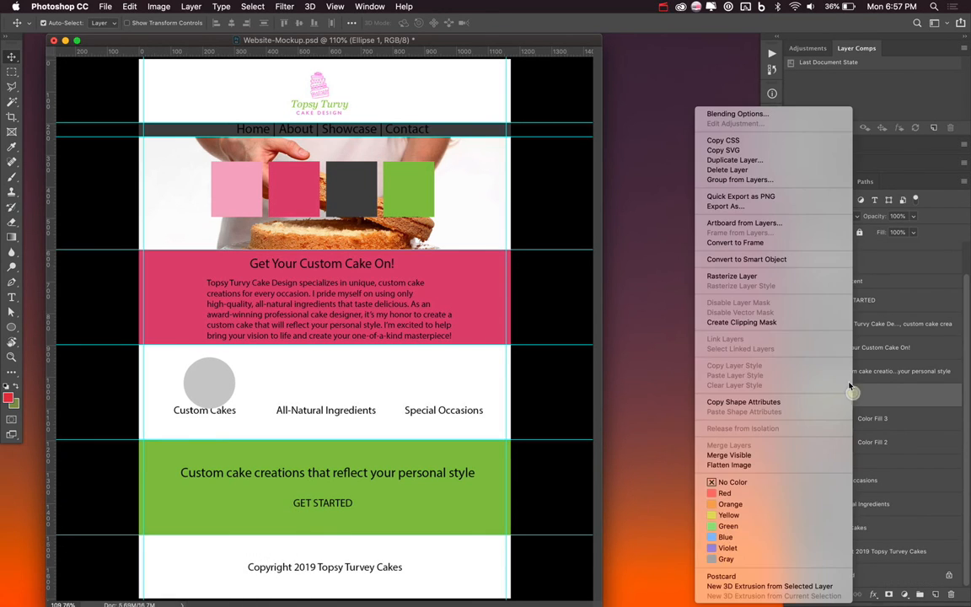
click(759, 160)
key(Return)
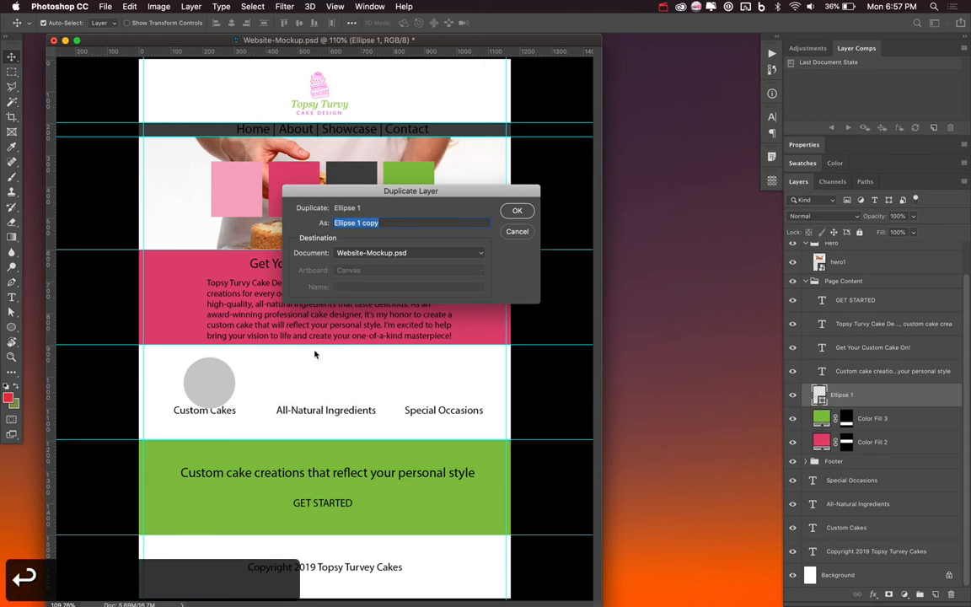
drag(232, 386, 341, 384)
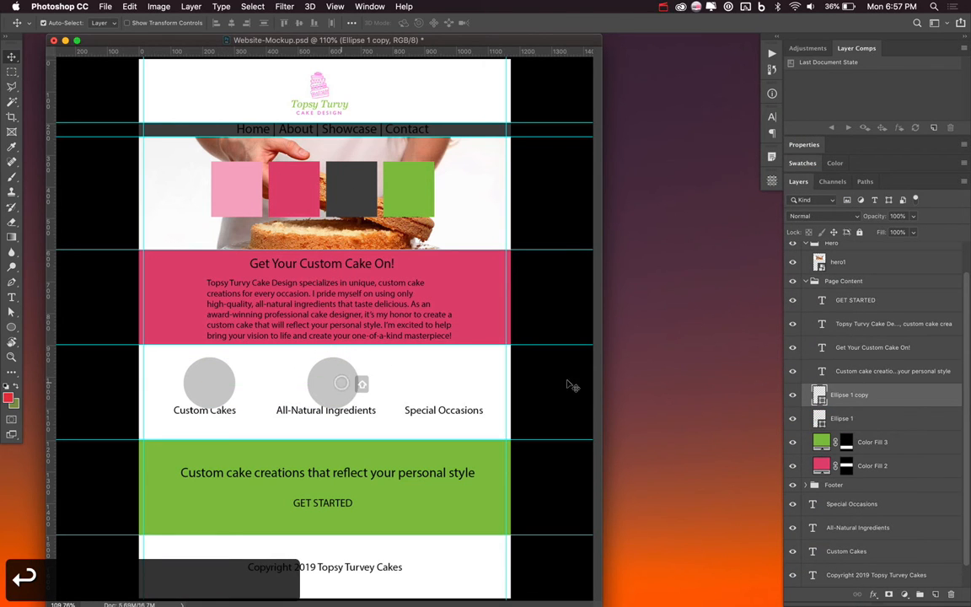
Duplicate the middle circle layer and move the new copy straight across, above the Special Occasions text
right_click(875, 394)
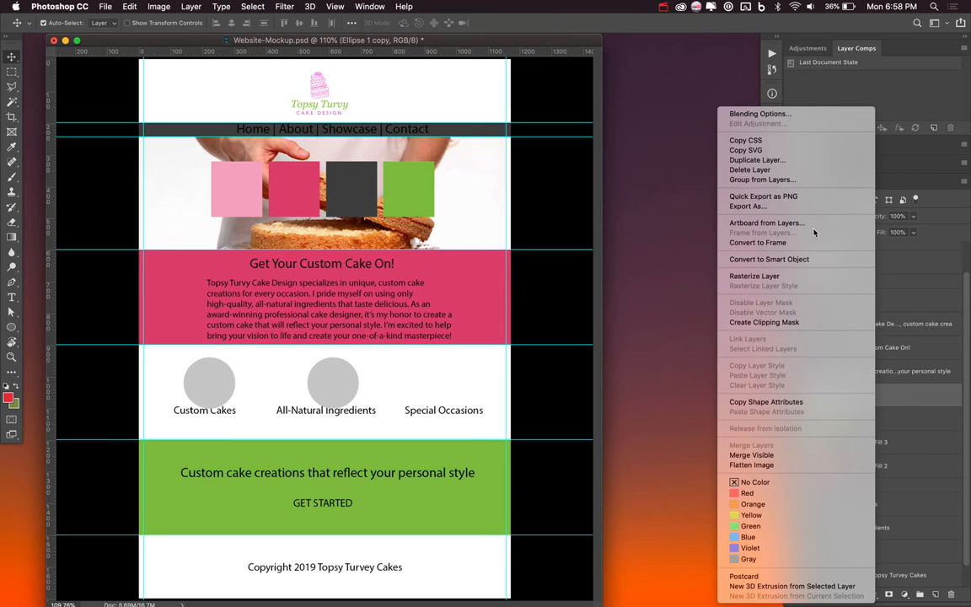
click(779, 161)
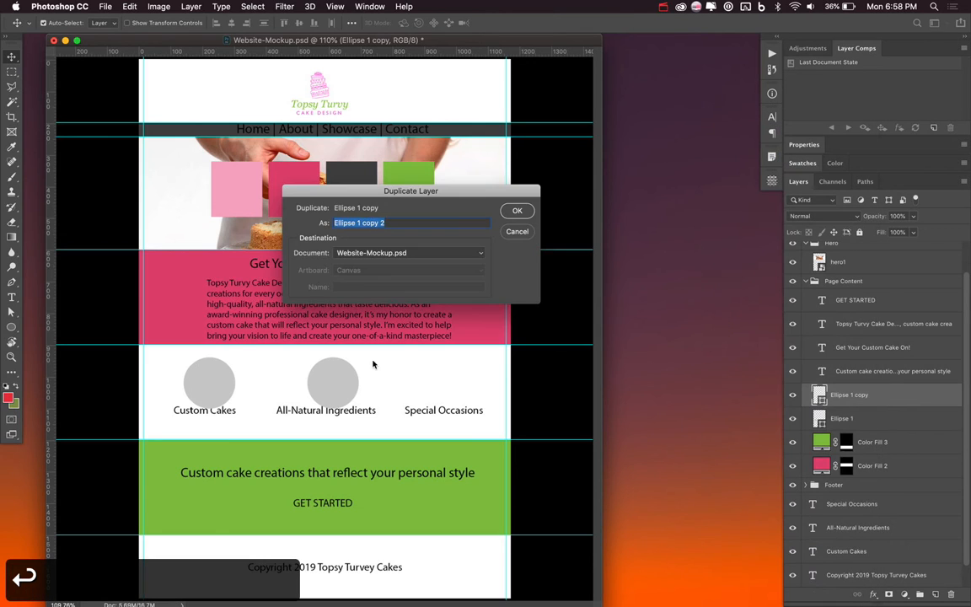
key(Return)
drag(329, 390, 428, 393)
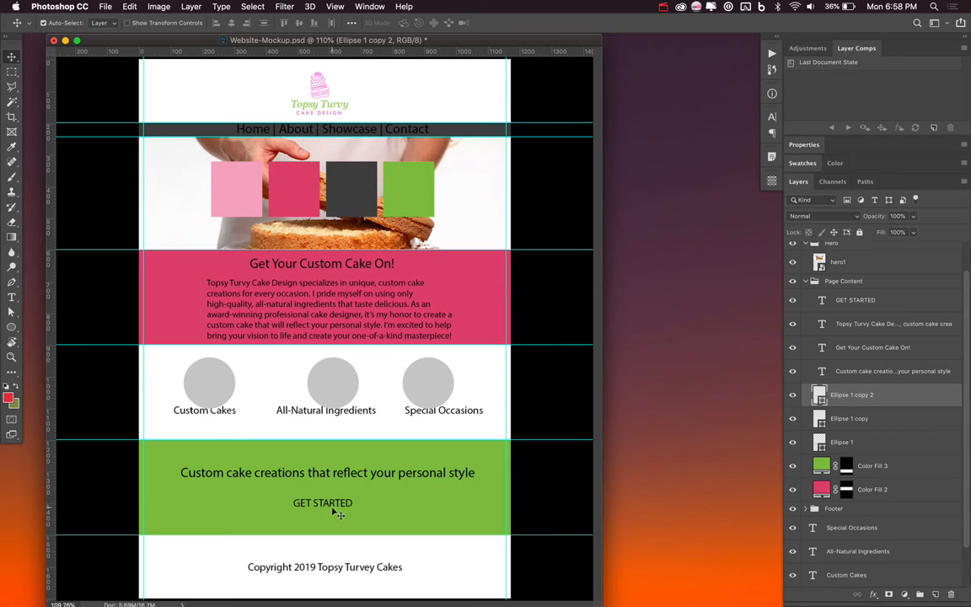
Draw a light grey rounded rectangle about 292 x 86 px with a 10 px radius behind the GET STARTED text and save the document
click(12, 329)
right_click(12, 329)
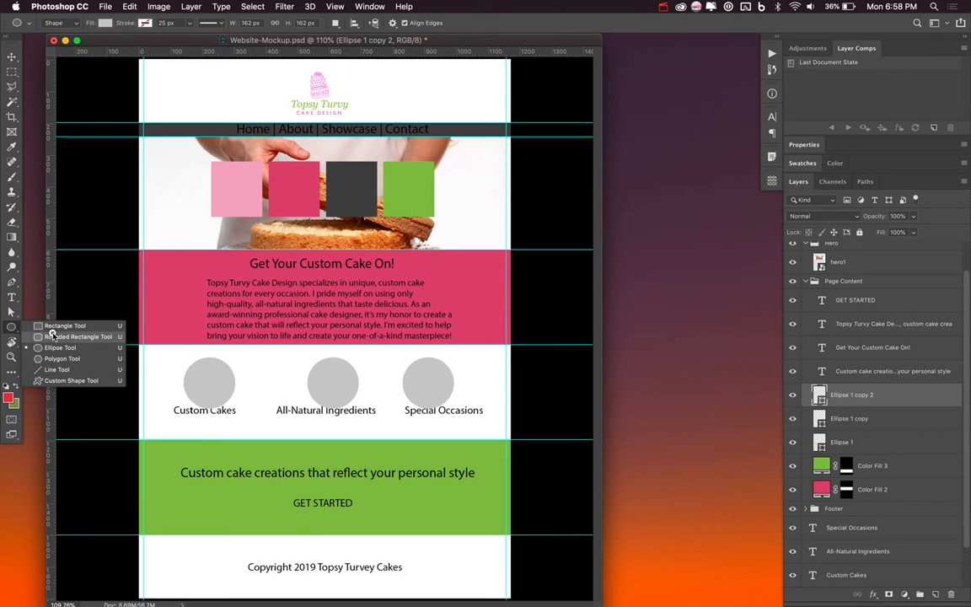
click(52, 335)
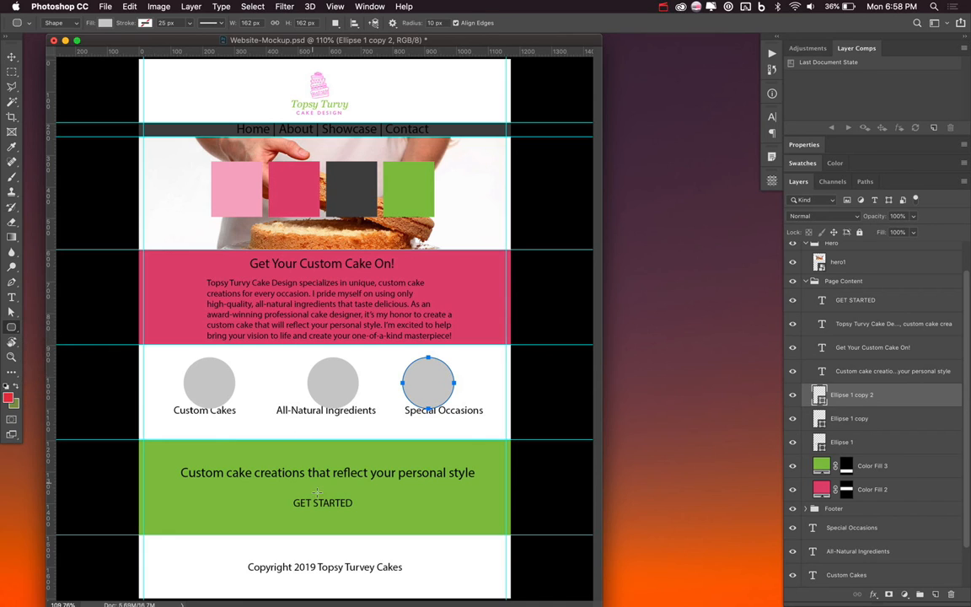
drag(274, 491, 366, 517)
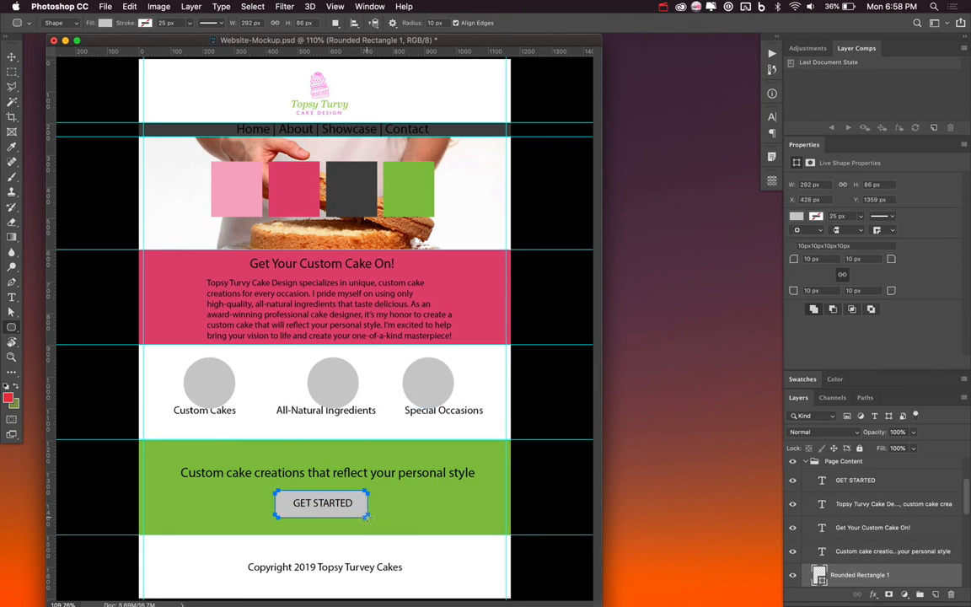
key(v)
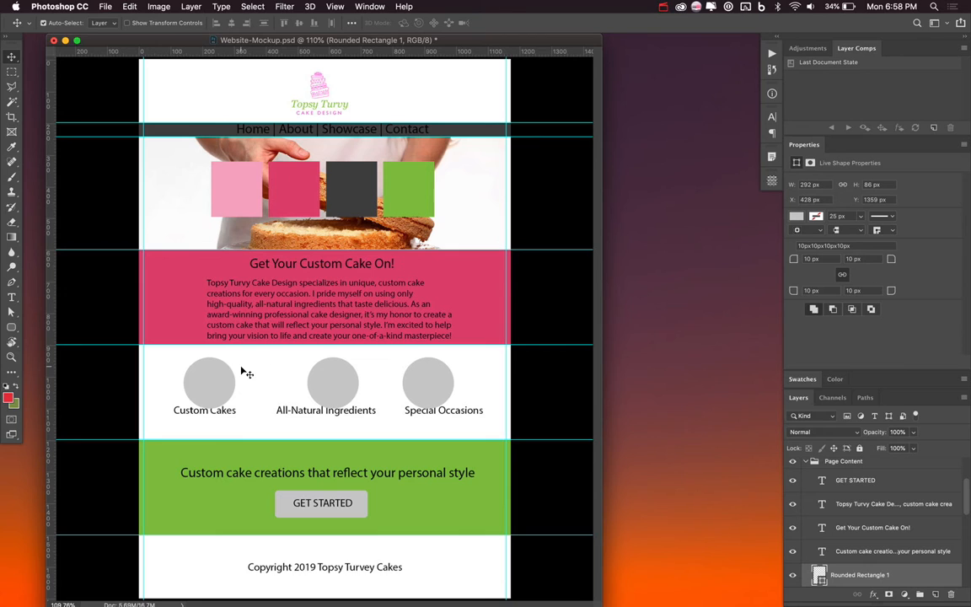
key(super+s)
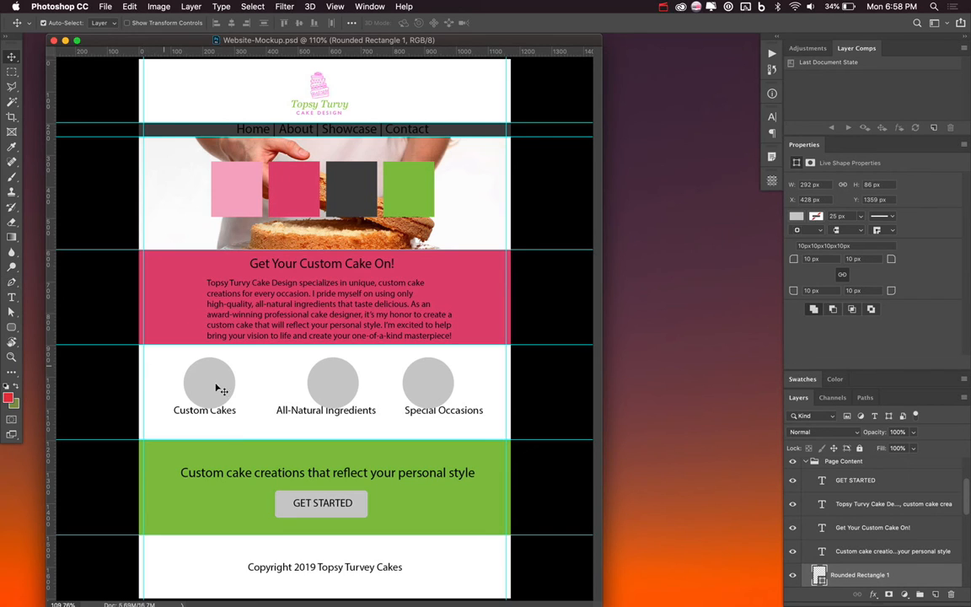
Shift the Custom Cakes circle inward to about X 176 px, then align all three circles' vertical centers and distribute their horizontal centers
drag(215, 396, 226, 392)
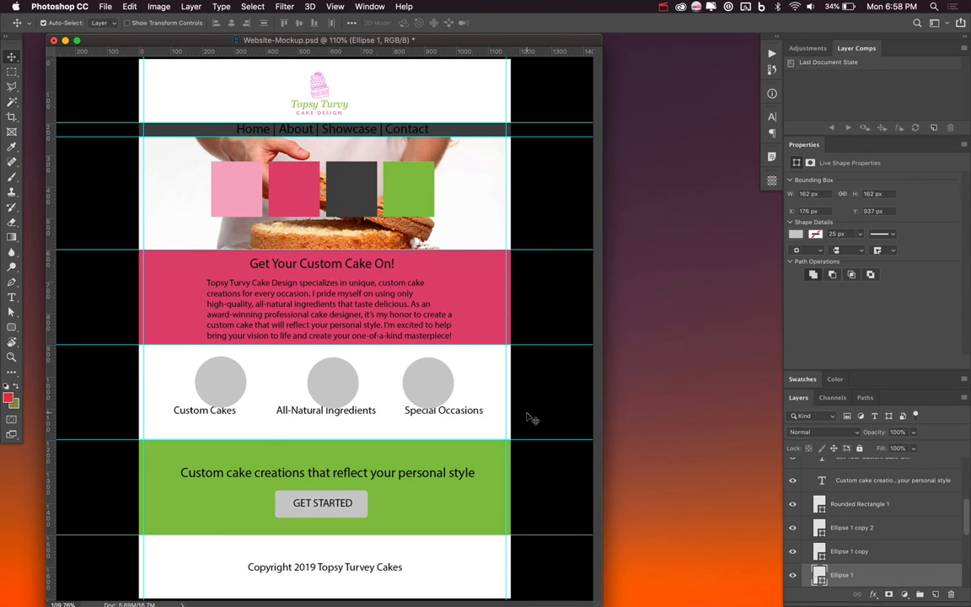
shift+click(835, 527)
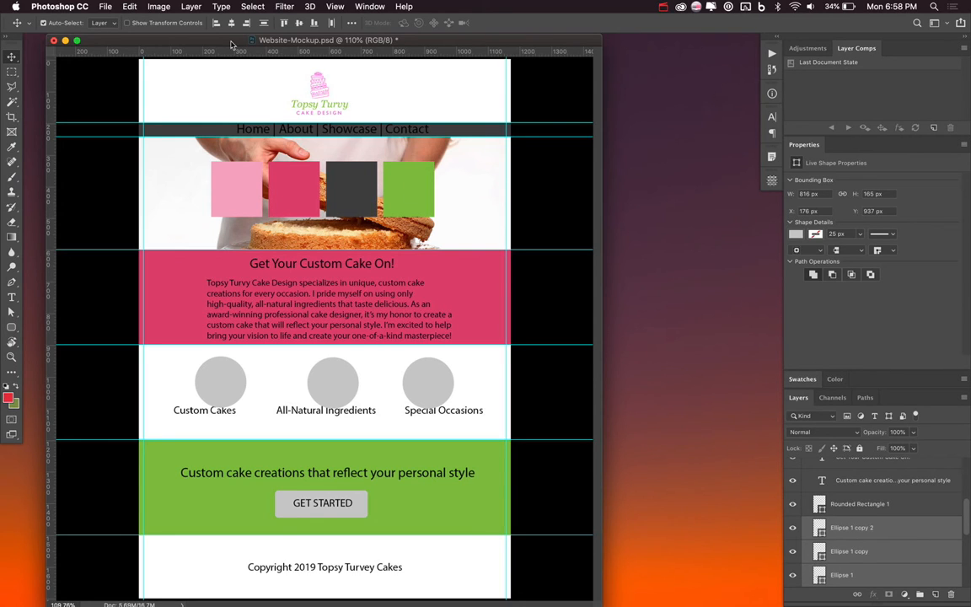
click(299, 24)
click(354, 24)
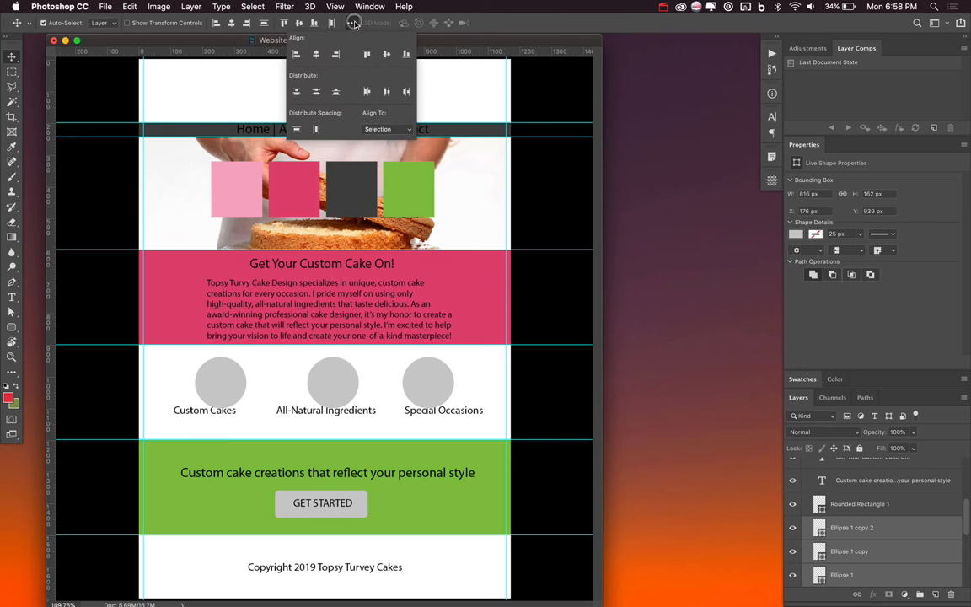
click(387, 93)
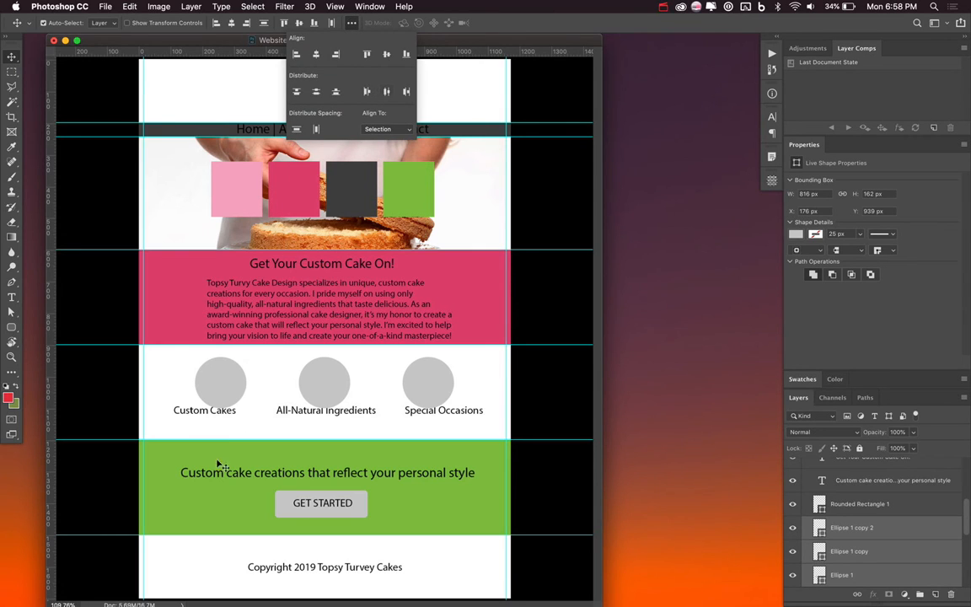
Select the rounded rectangle layer and set up the Custom Shape tool with the heart shape
click(856, 504)
click(856, 504)
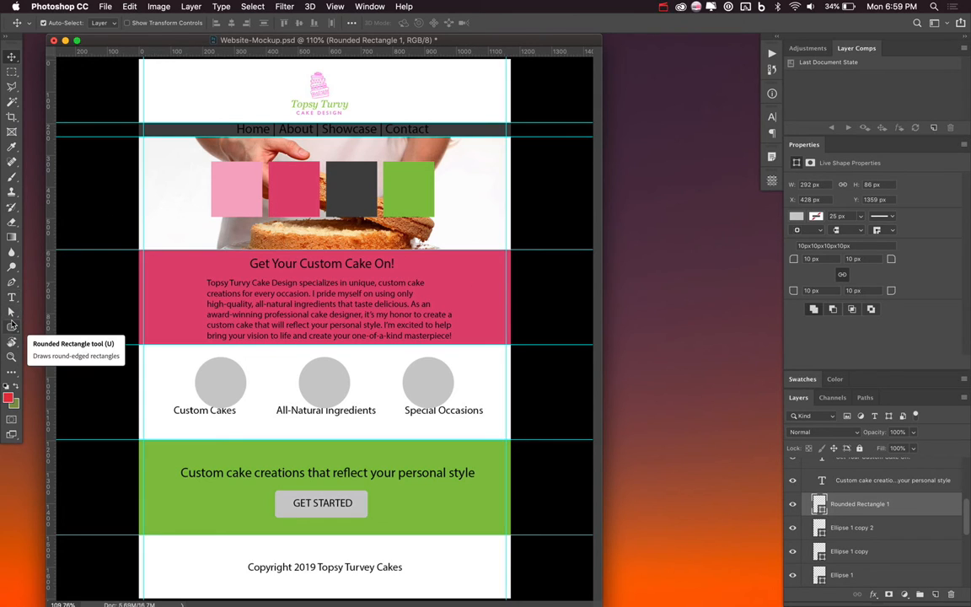
key(u)
click(12, 330)
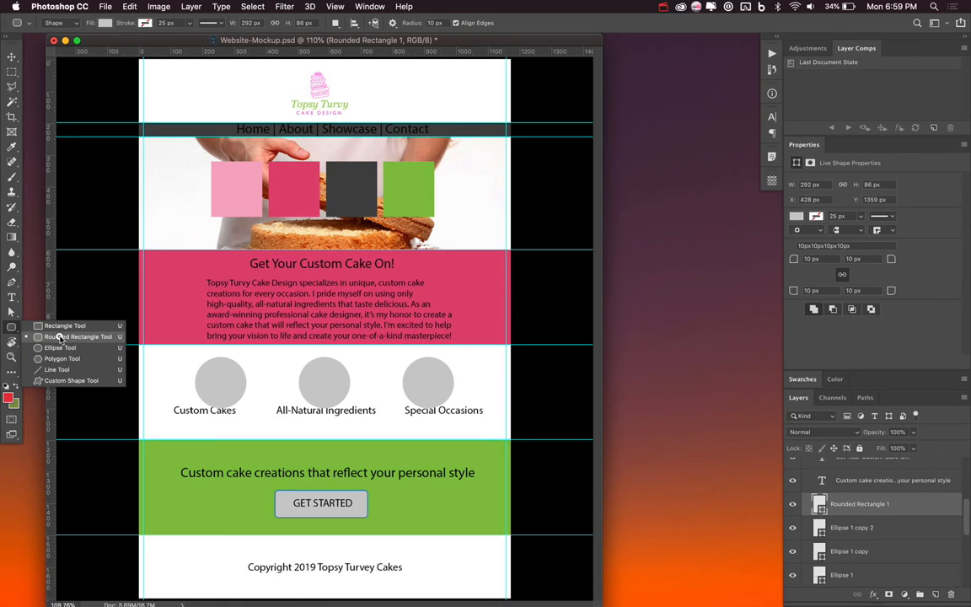
click(60, 381)
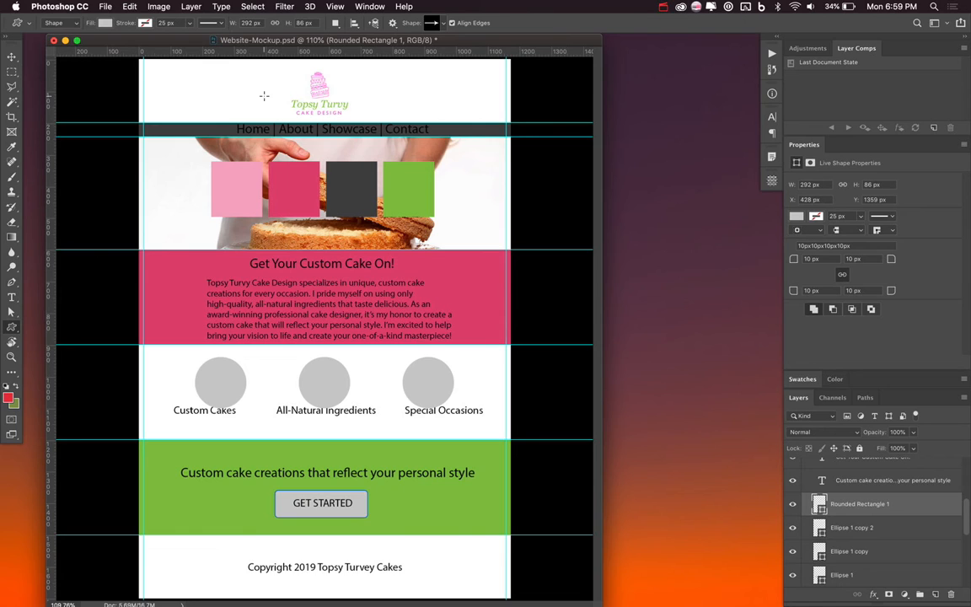
click(443, 25)
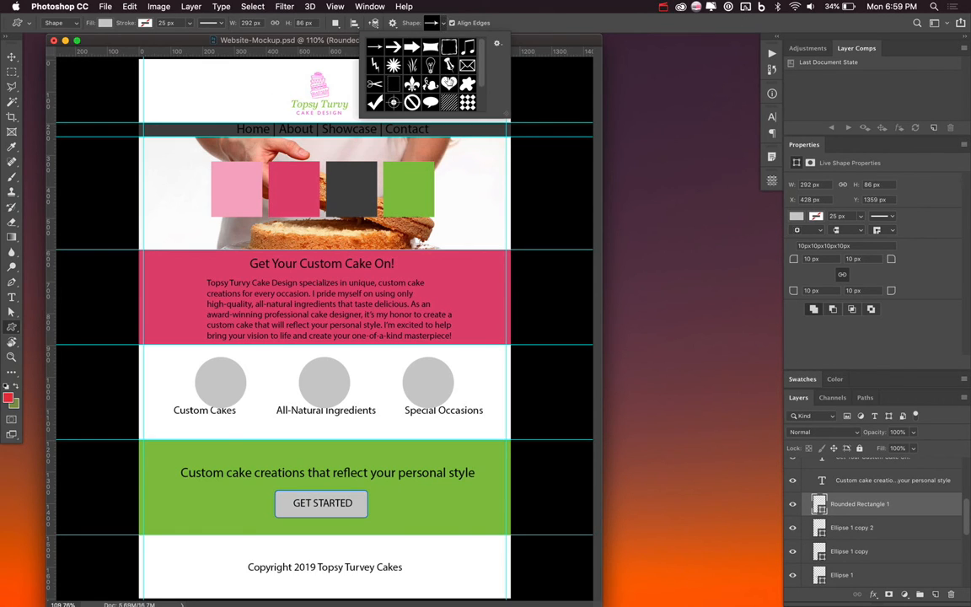
click(448, 83)
Try a white fill while the rounded rectangle button is still selected, and undo that recolouring
click(102, 26)
click(102, 25)
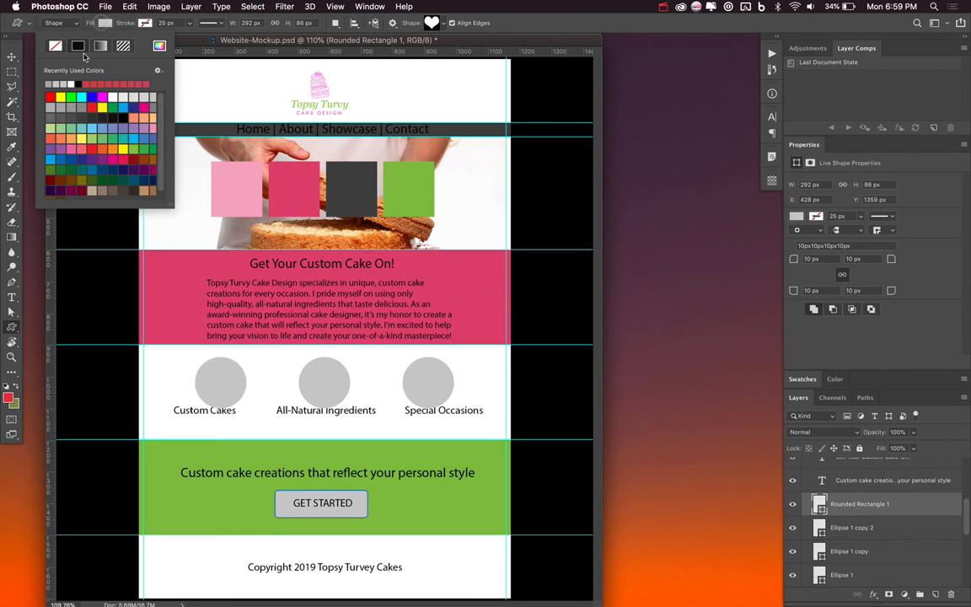
click(112, 97)
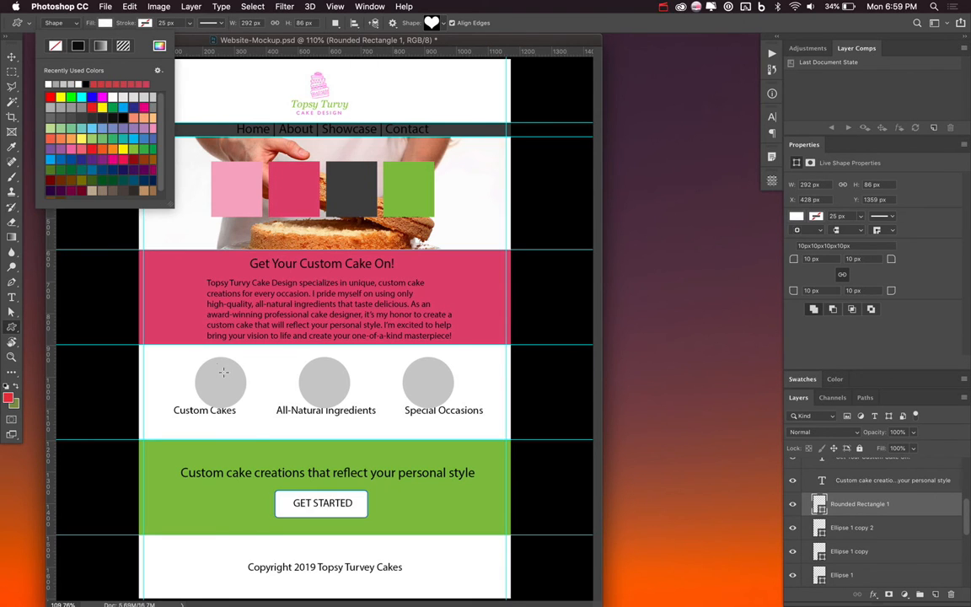
key(super+z)
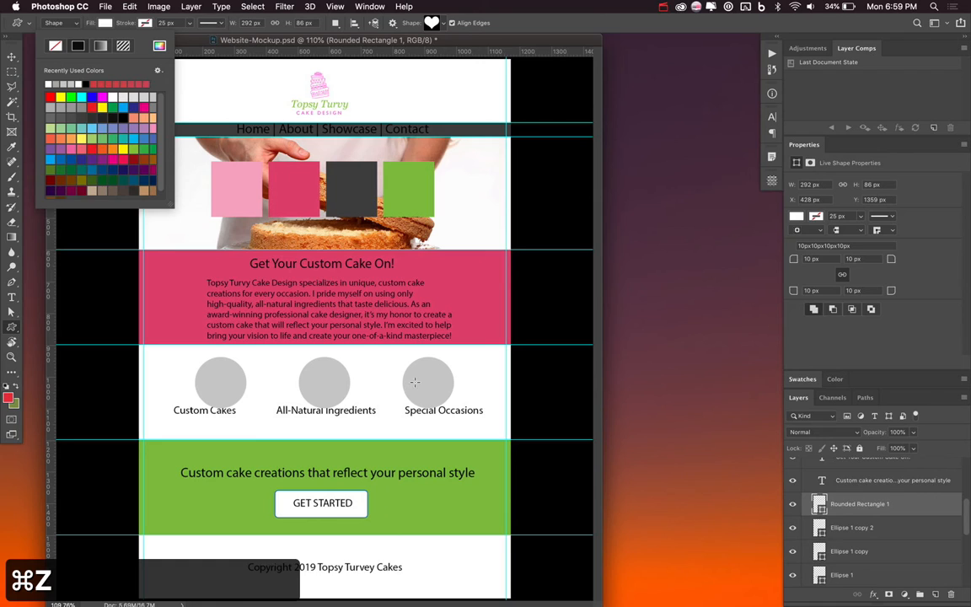
click(416, 384)
click(449, 327)
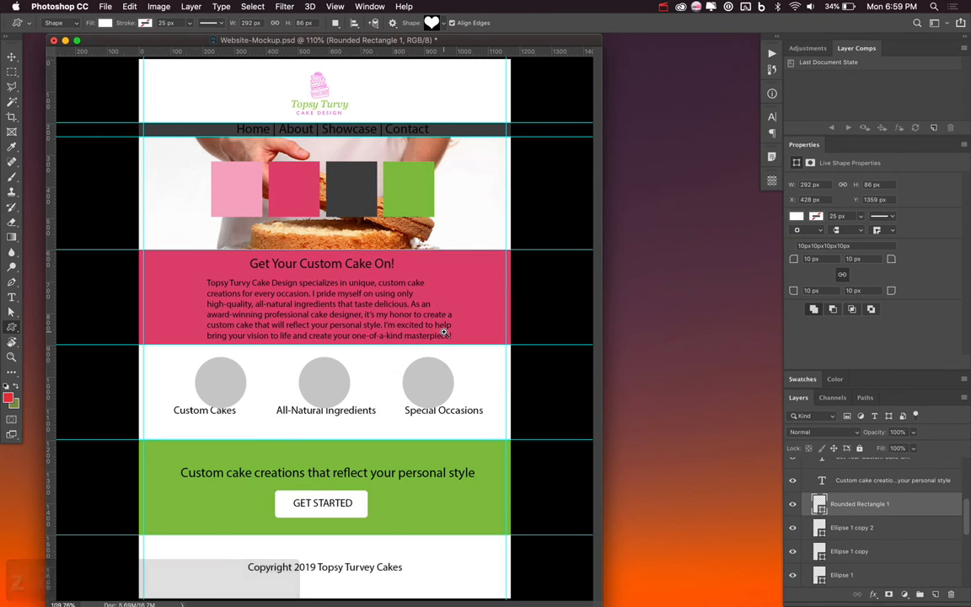
key(z)
key(v)
key(super+z)
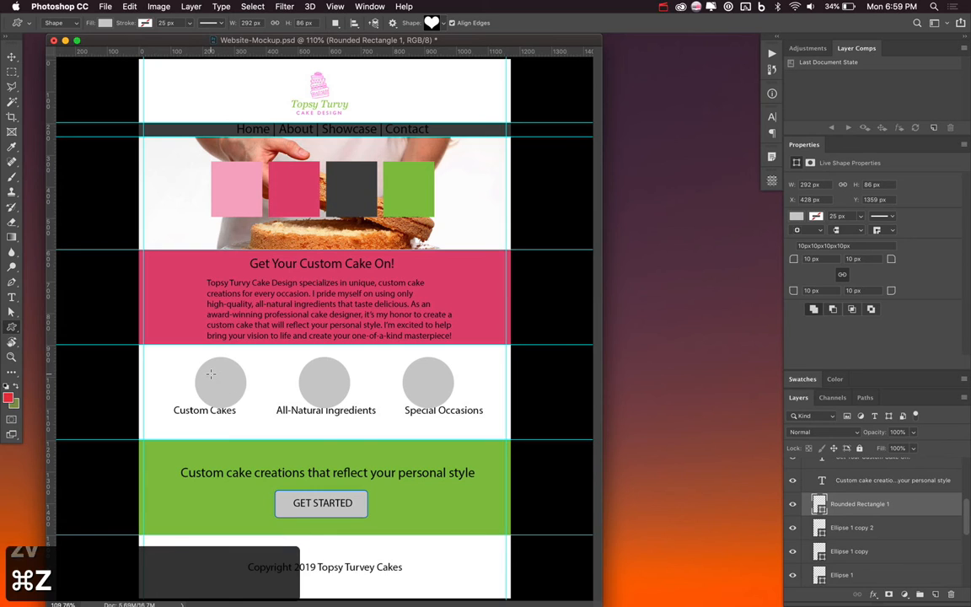
Draw a heart about 98 x 85 px inside the Custom Cakes circle and fill it with white
drag(210, 373, 237, 398)
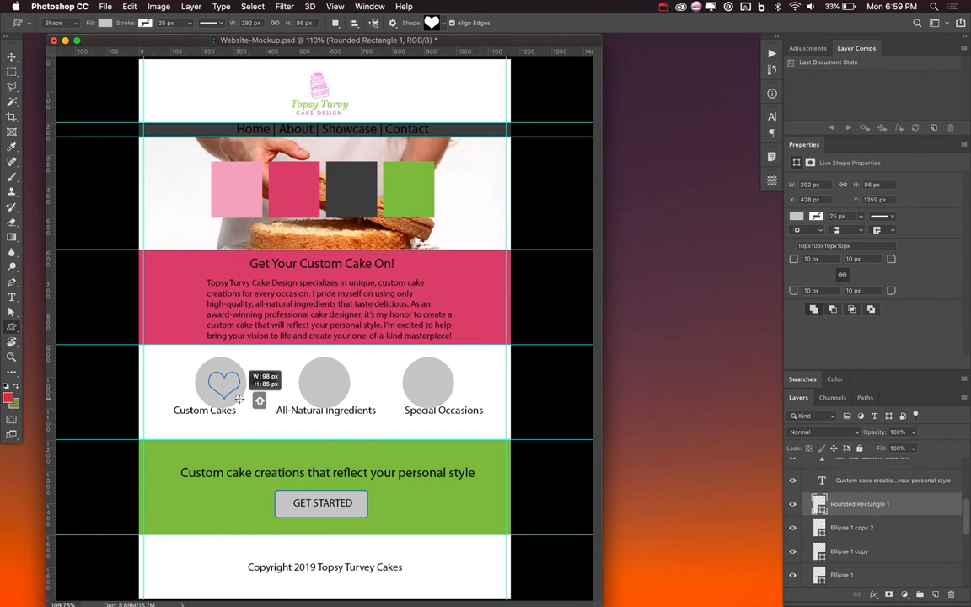
key(v)
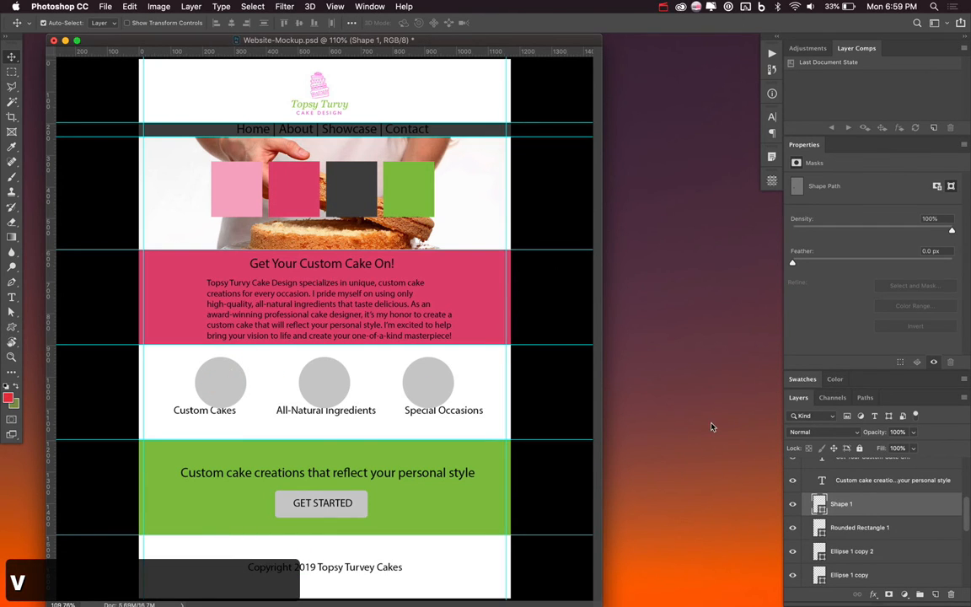
key(u)
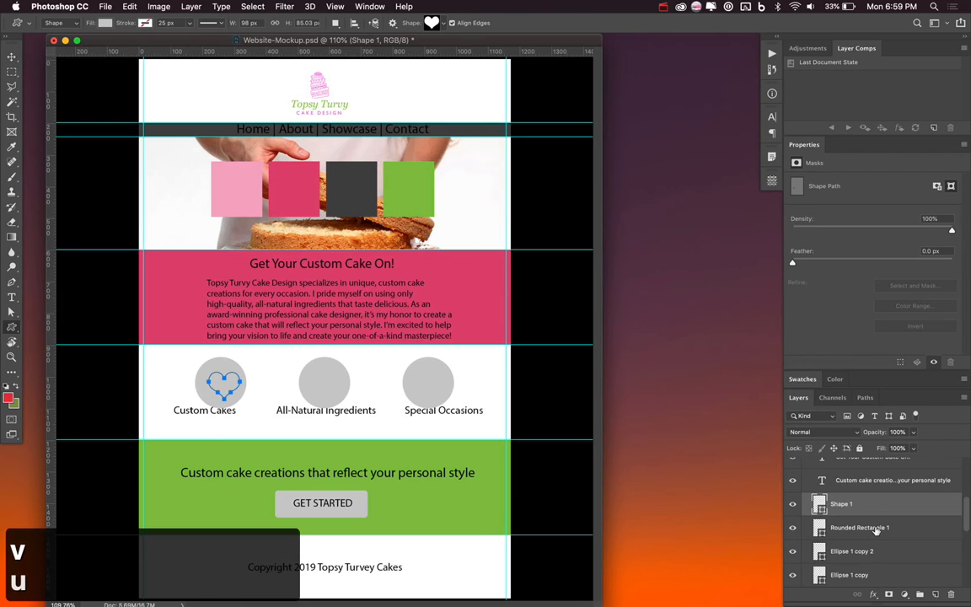
click(102, 23)
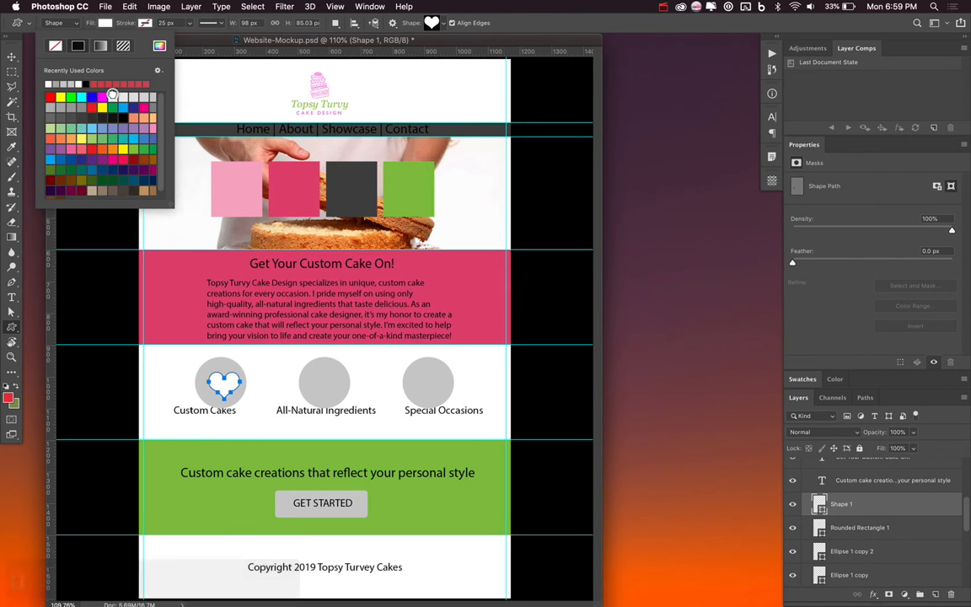
click(113, 97)
key(Return)
Nudge the heart toward the middle of the Custom Cakes circle and align the two shapes' horizontal centers
key(v)
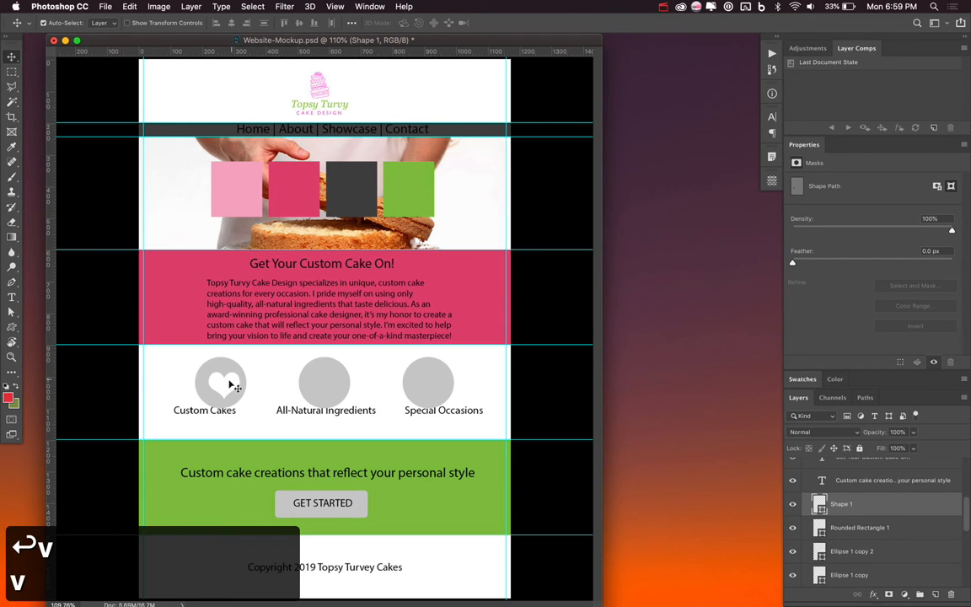
drag(227, 384, 229, 380)
scroll(886, 519, down, 2)
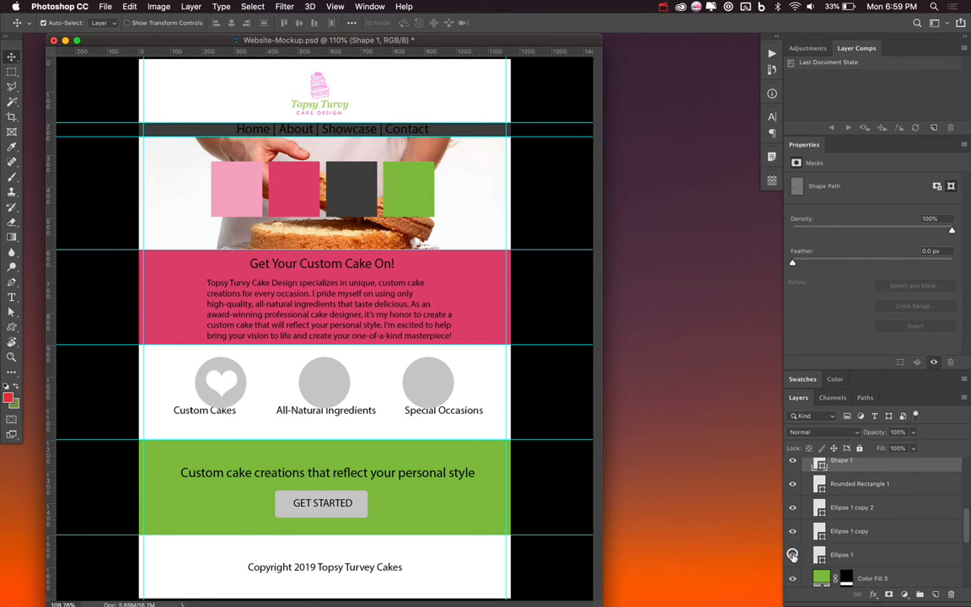
super+click(843, 554)
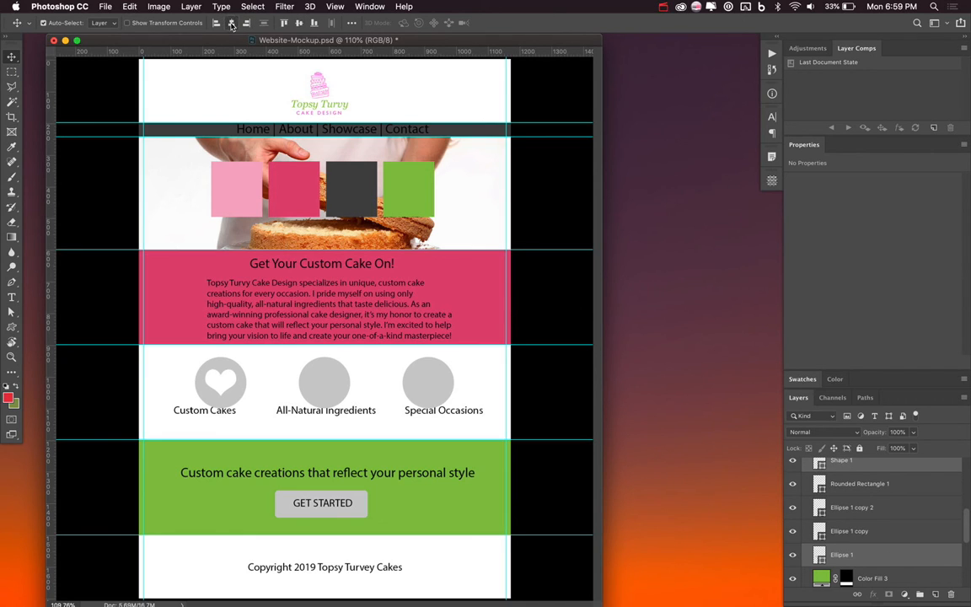
Duplicate the heart layer and move the copy onto the grey circle above All-Natural Ingredients
drag(861, 484, 852, 462)
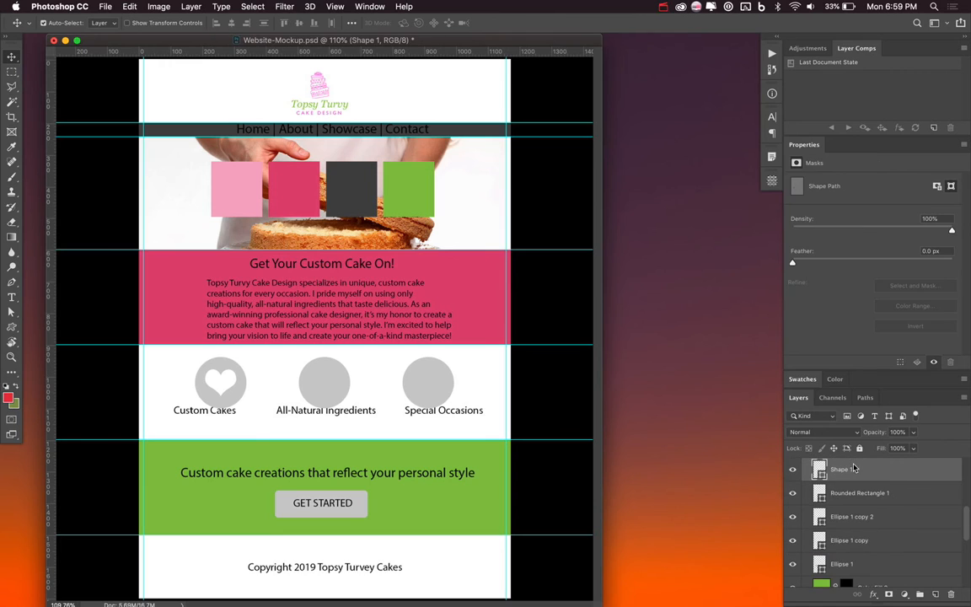
right_click(852, 461)
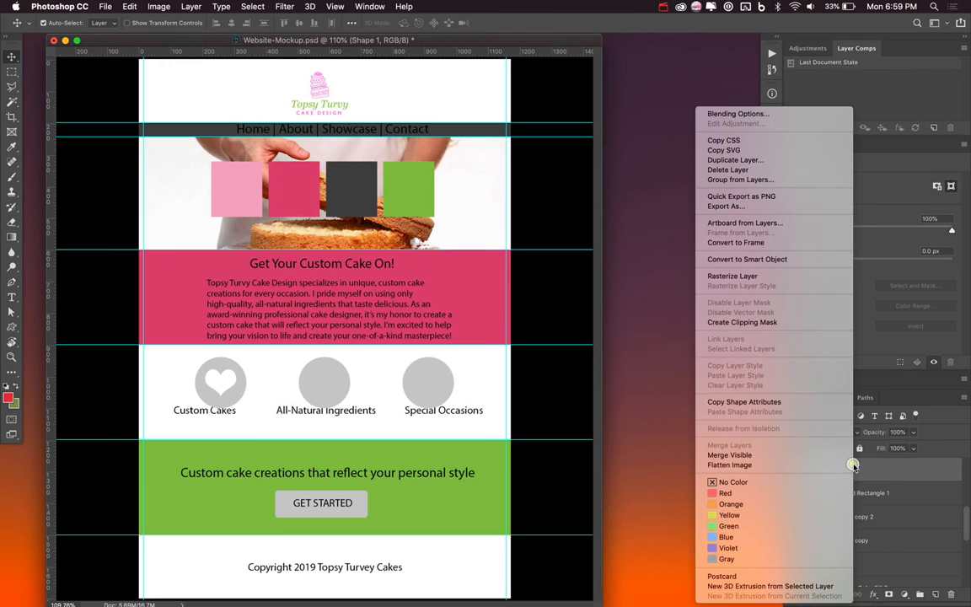
click(735, 159)
key(Return)
key(super+t)
drag(226, 388, 327, 390)
key(Return)
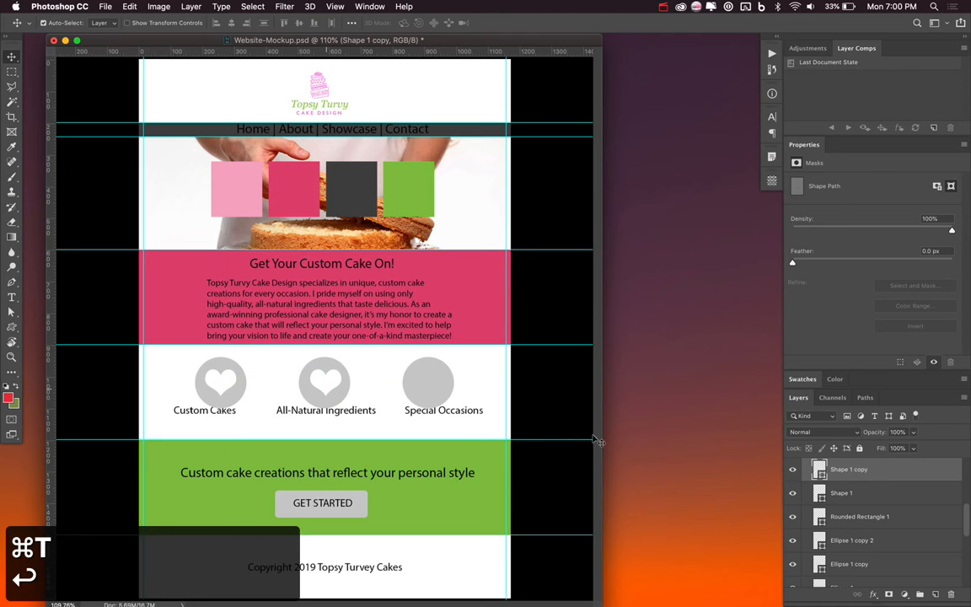
Duplicate the middle heart layer and move the new copy onto the Special Occasions circle
right_click(841, 469)
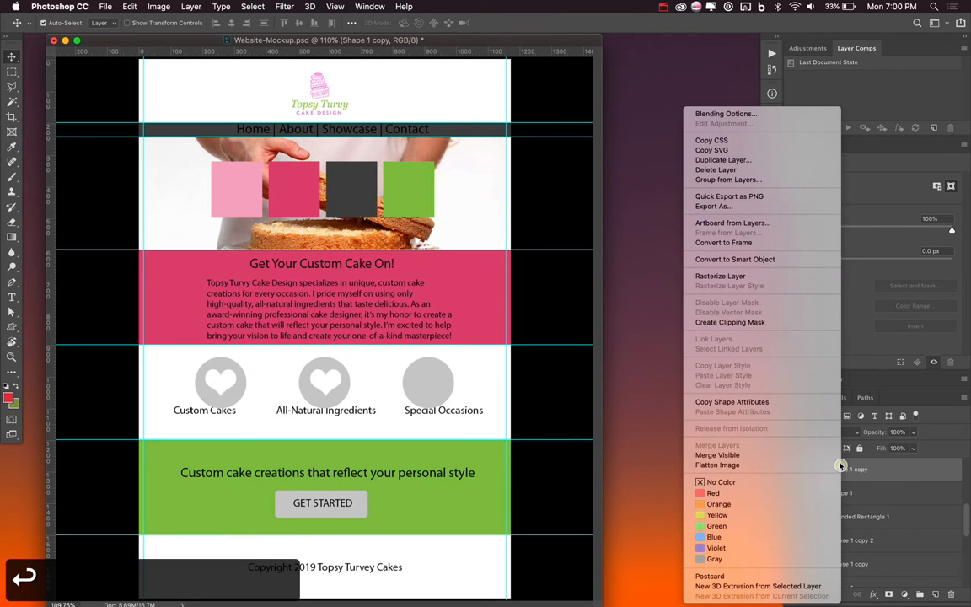
click(732, 159)
key(Return)
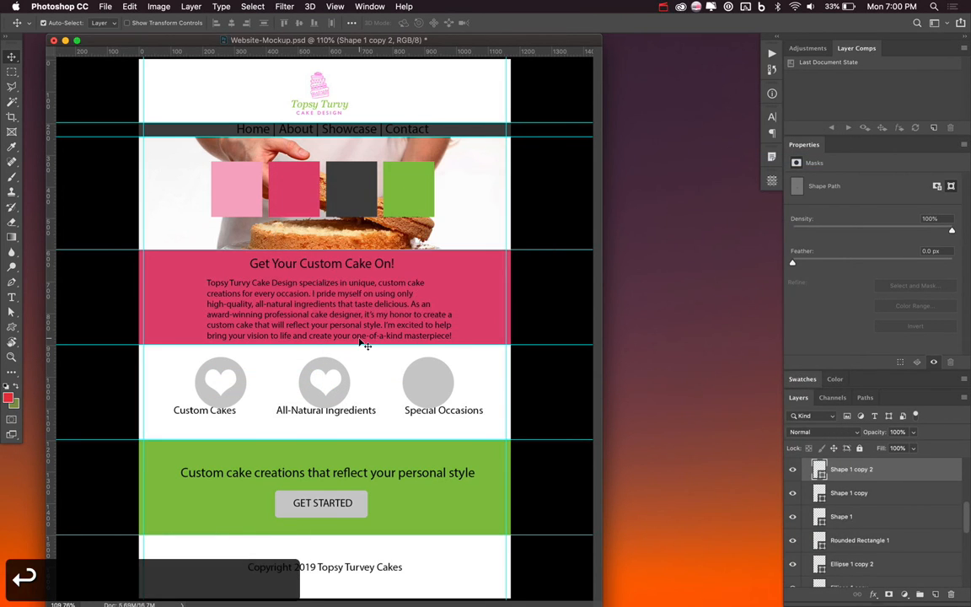
key(super+t)
drag(328, 383, 426, 387)
key(Return)
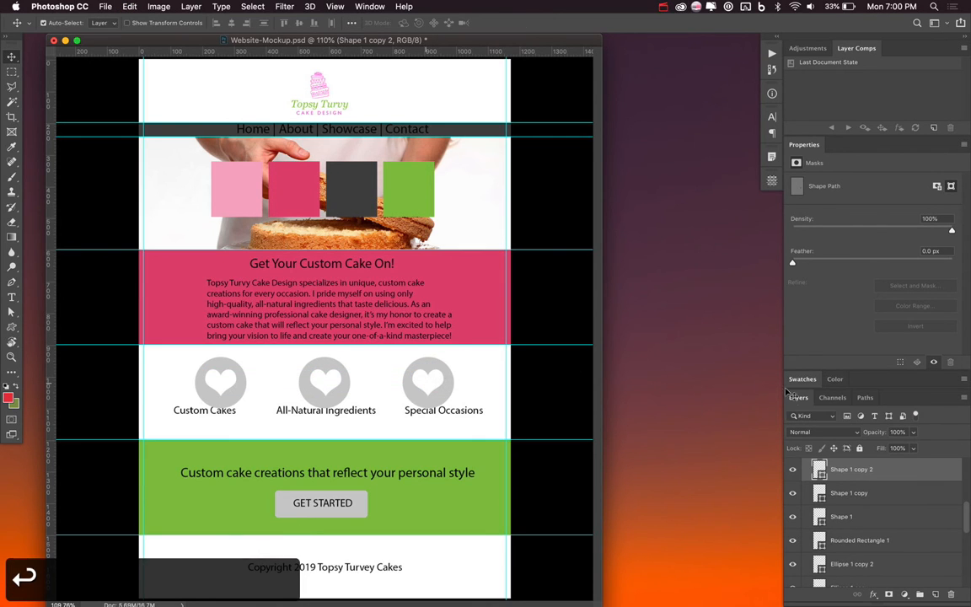
Collapse Layer Comps, Properties and the Page Content and Hero layer groups, and save the document
click(858, 48)
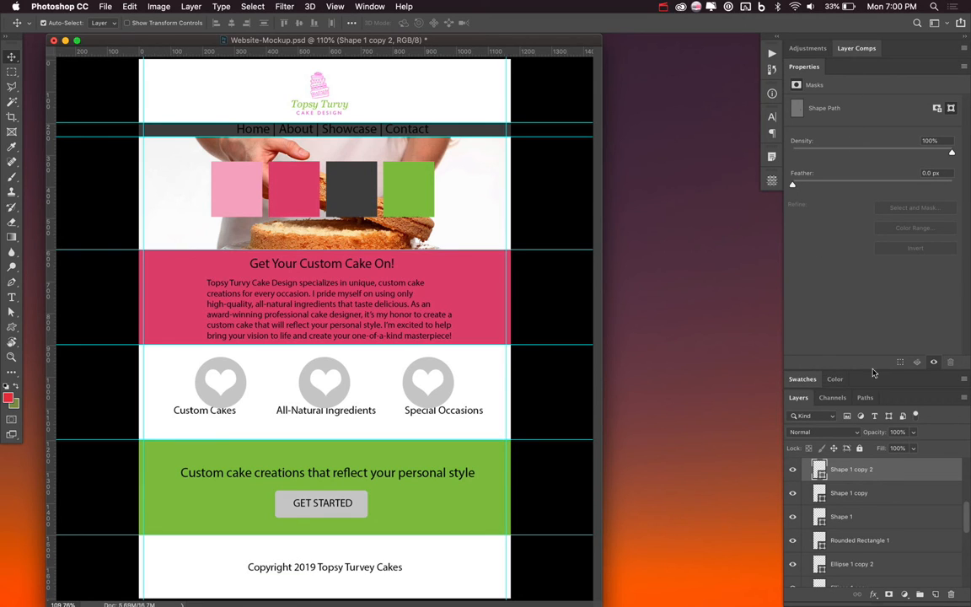
click(803, 67)
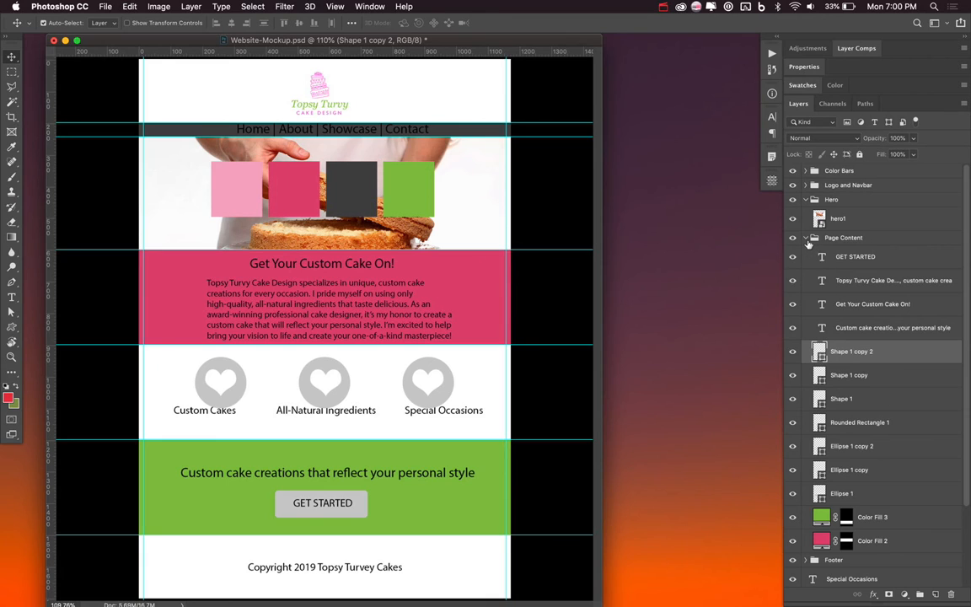
click(806, 239)
click(806, 199)
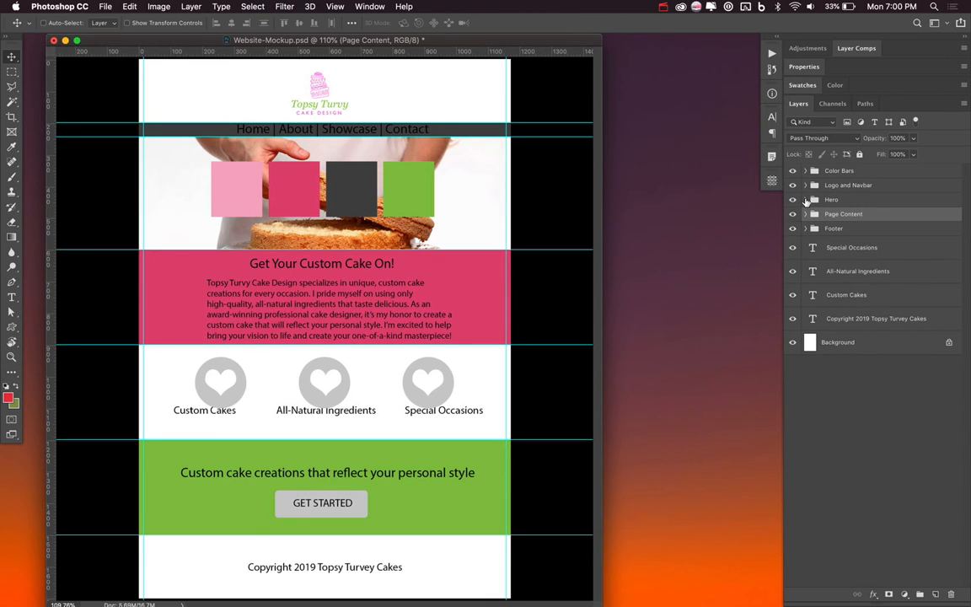
key(super+s)
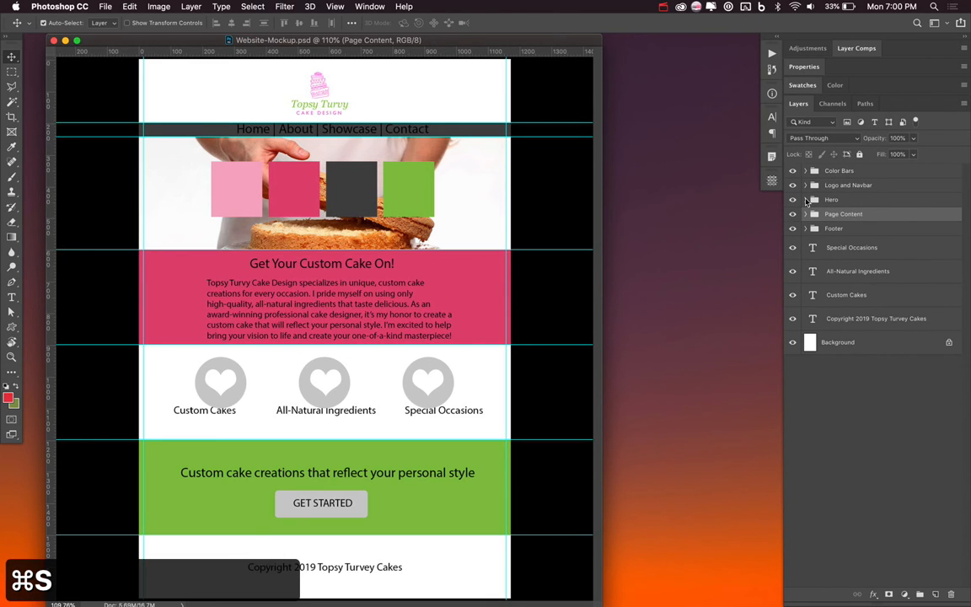
Hide the Color Bars group so the swatches no longer cover the hero image
key(v)
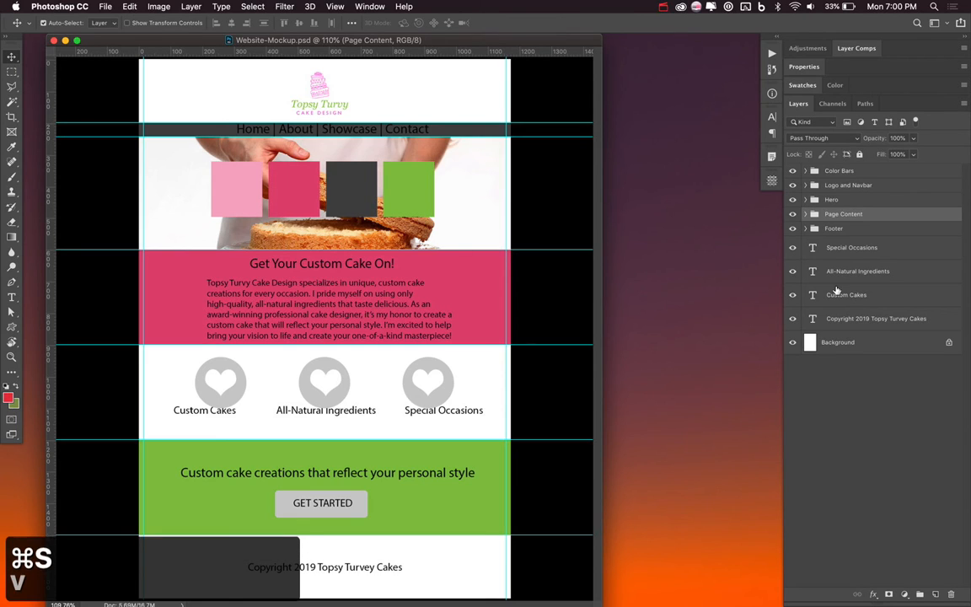
click(792, 170)
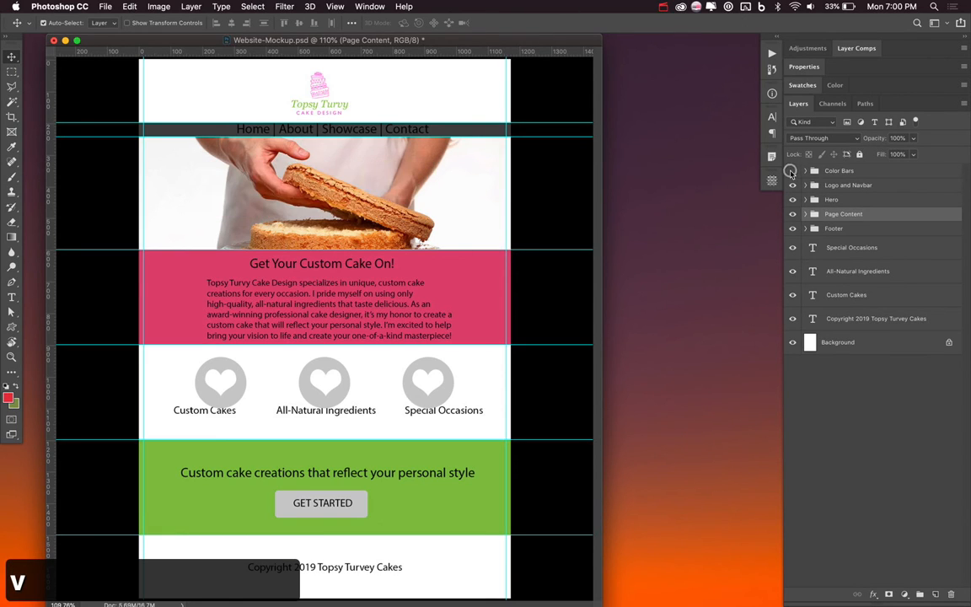
key(v)
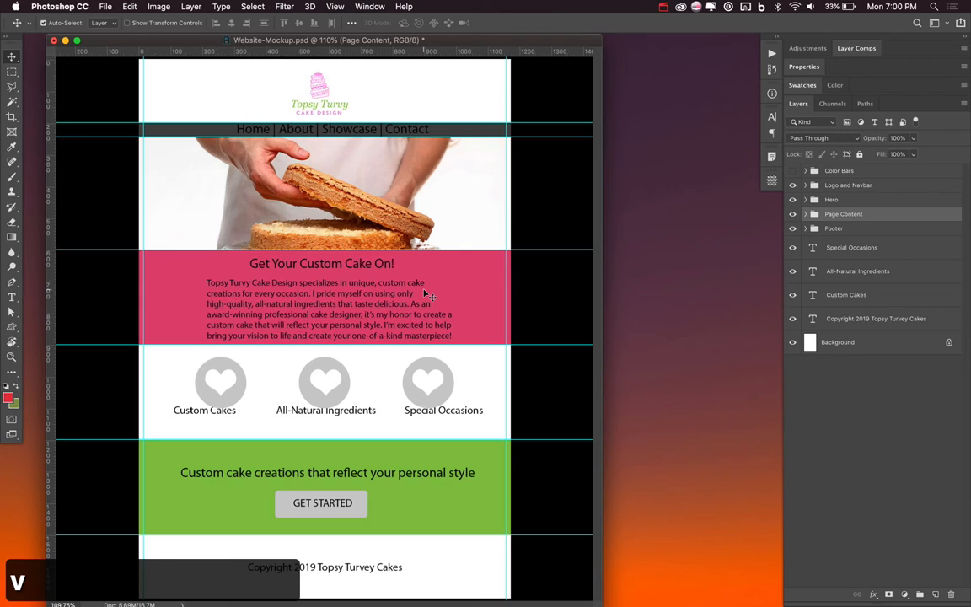
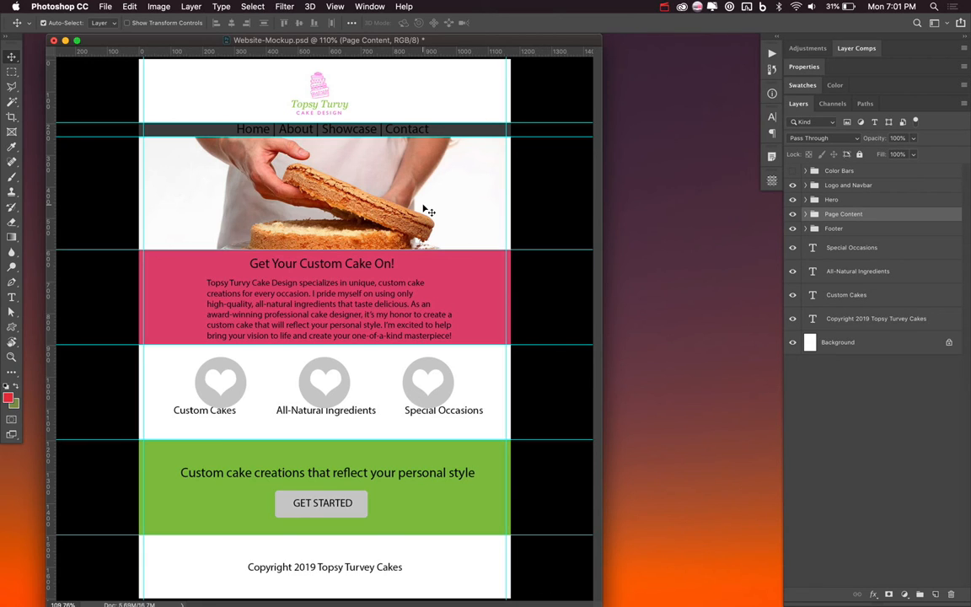
Change the font of the Home | About | Showcase | Contact navigation text to Open Sans Regular
key(v)
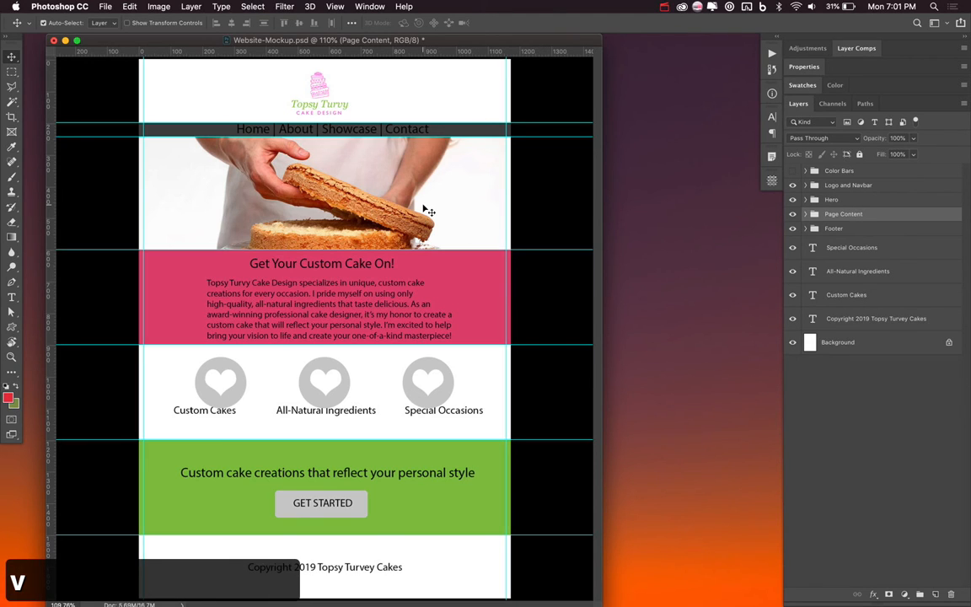
key(t)
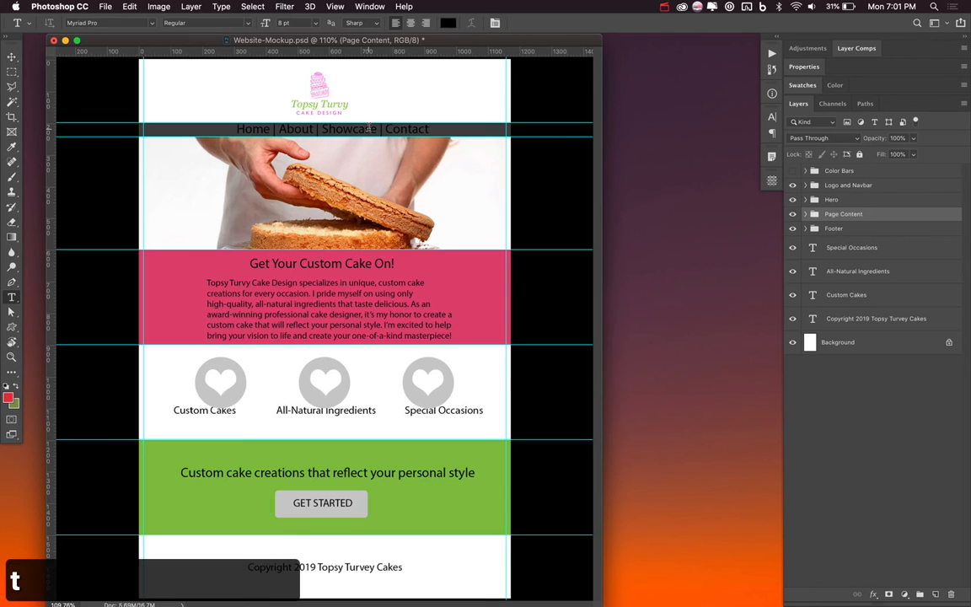
click(368, 130)
key(super+a)
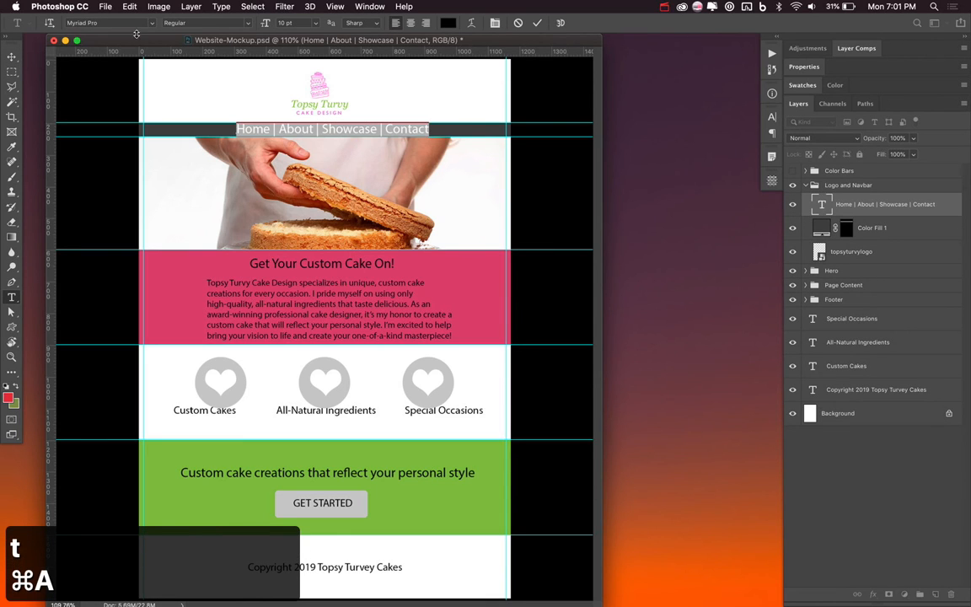
click(127, 22)
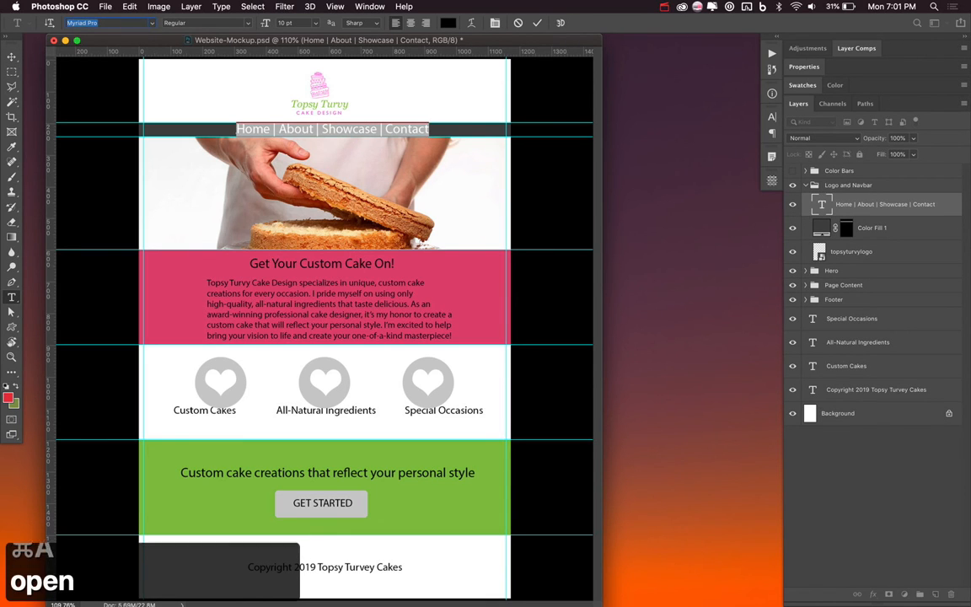
text(open)
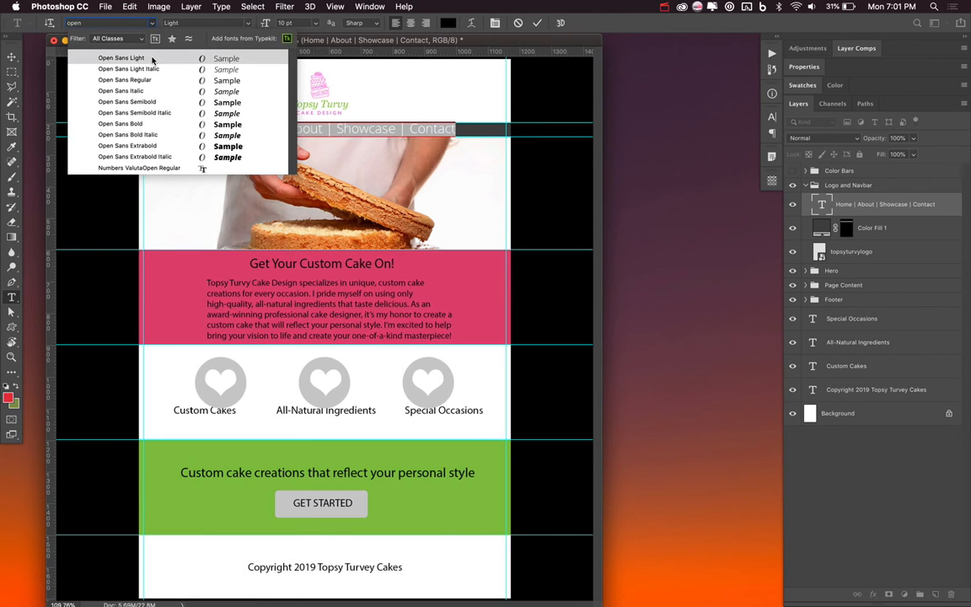
click(139, 80)
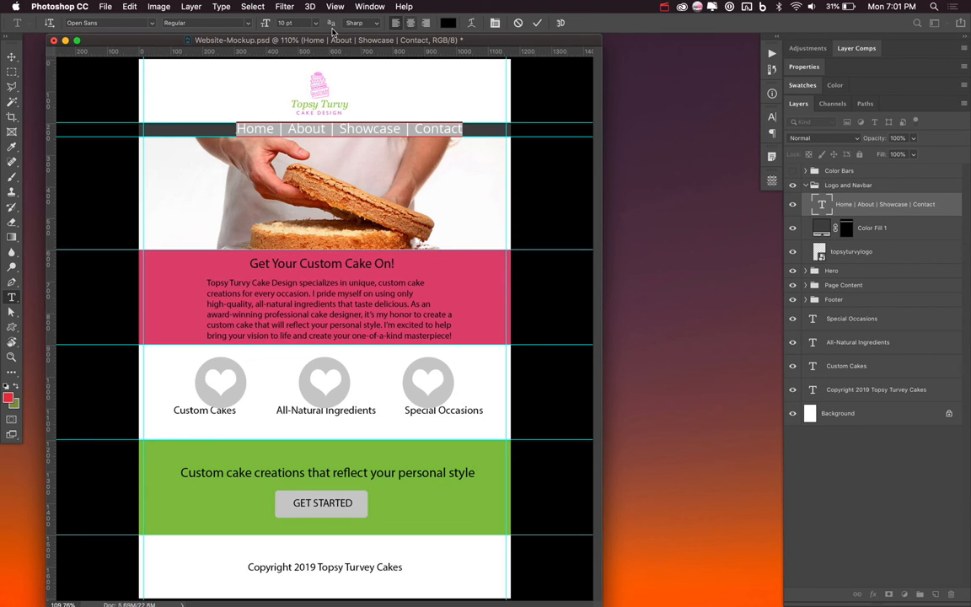
Set the navigation text's size to 8 pt and its colour to white (ffffff)
click(281, 25)
text(8)
key(Return)
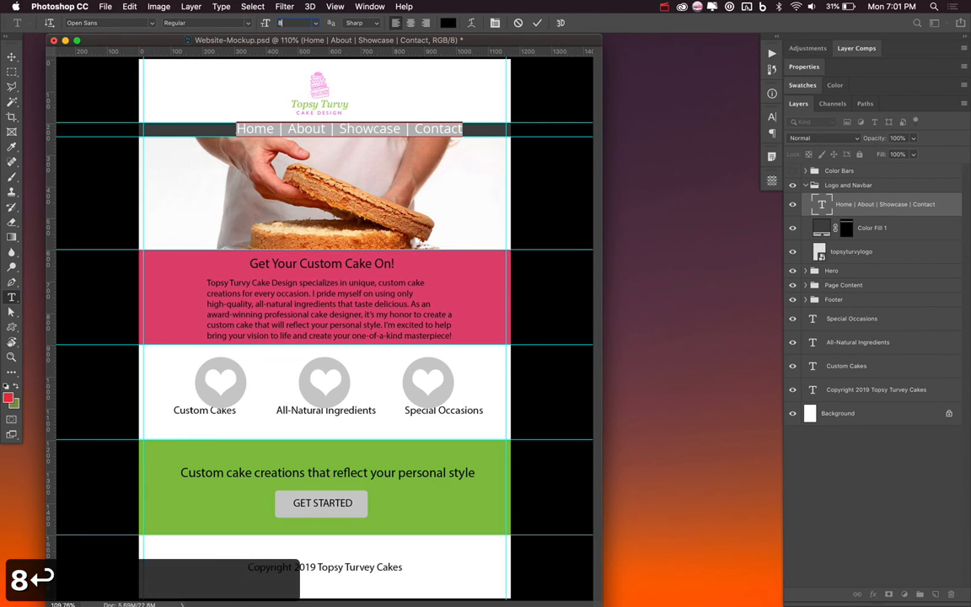
click(448, 23)
drag(548, 138, 478, 74)
key(Return)
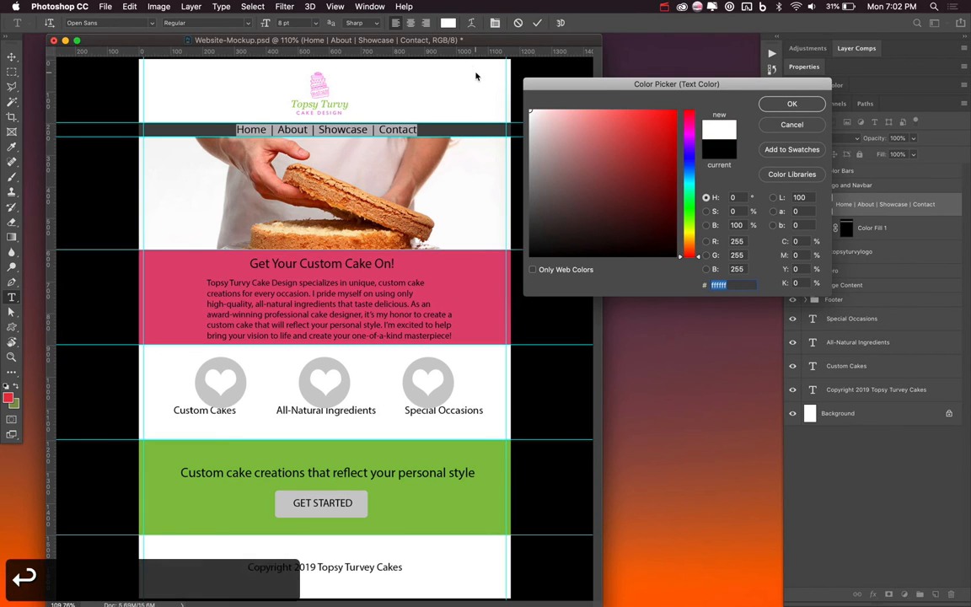
Make the navigation text Bold at 6 pt and commit the text edit
click(220, 24)
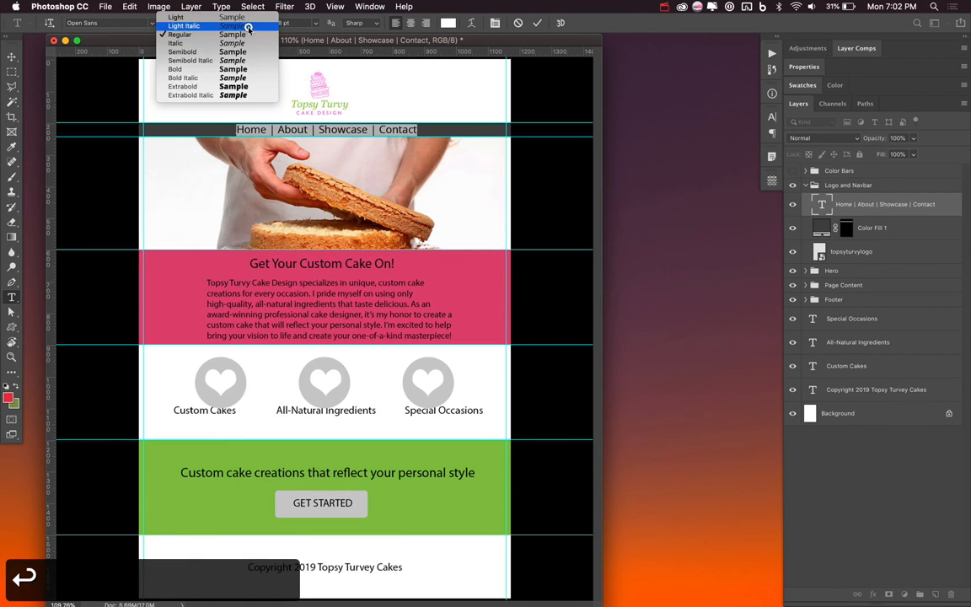
click(207, 69)
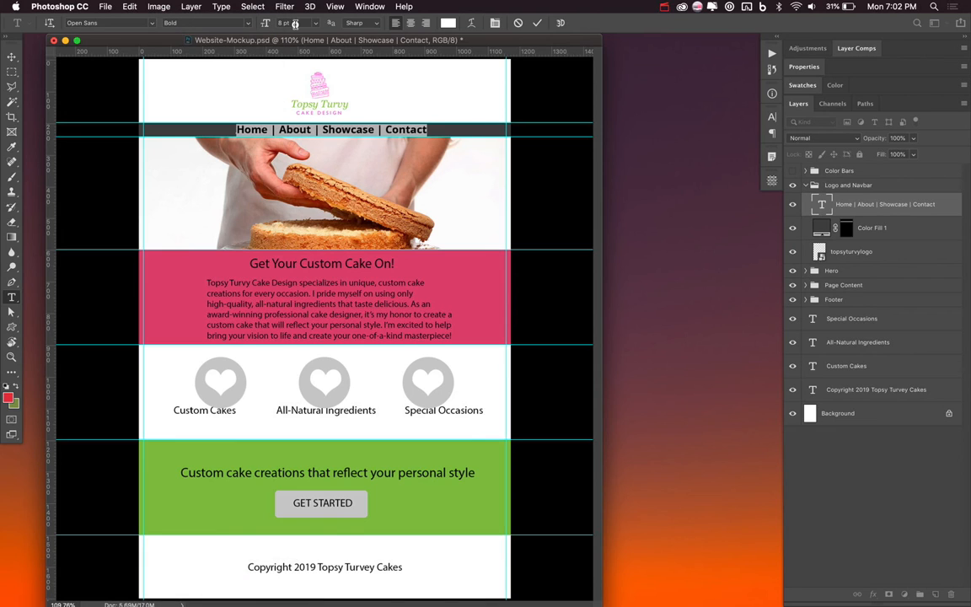
key(Tab)
text(6)
key(Return)
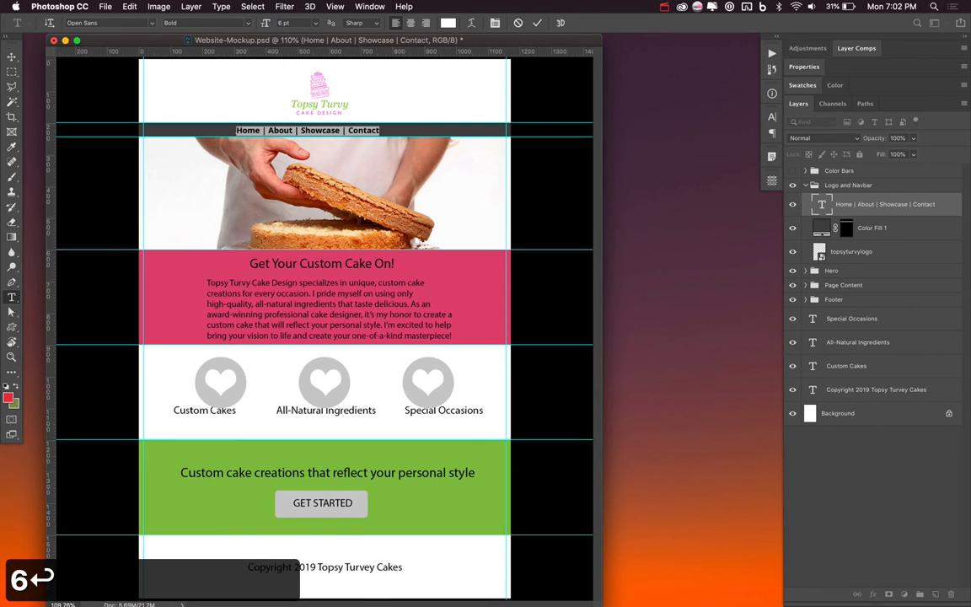
click(537, 23)
key(v)
key(v)
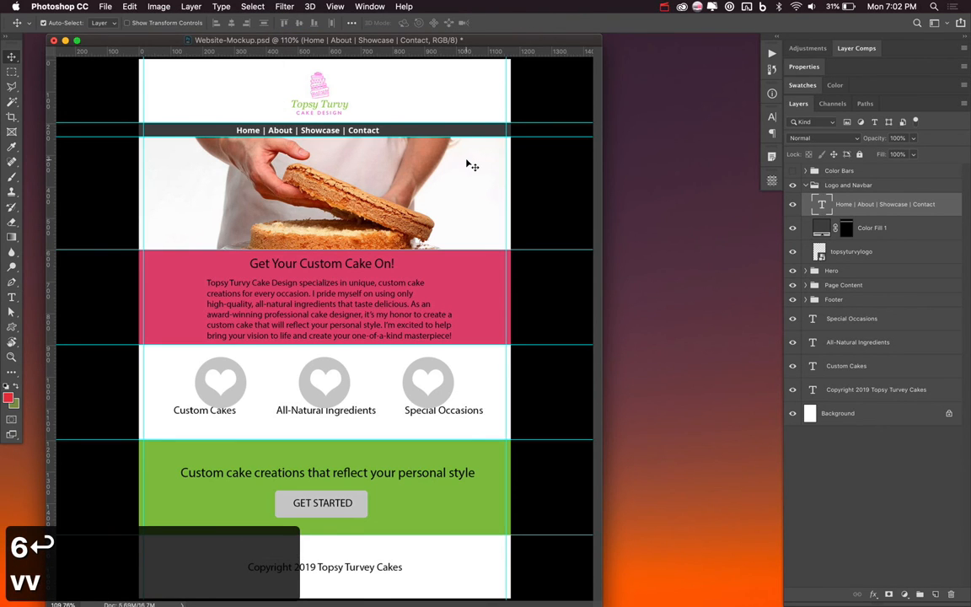
Centre the navigation text horizontally and vertically within a selection of the dark navigation bar, then deselect
key(m)
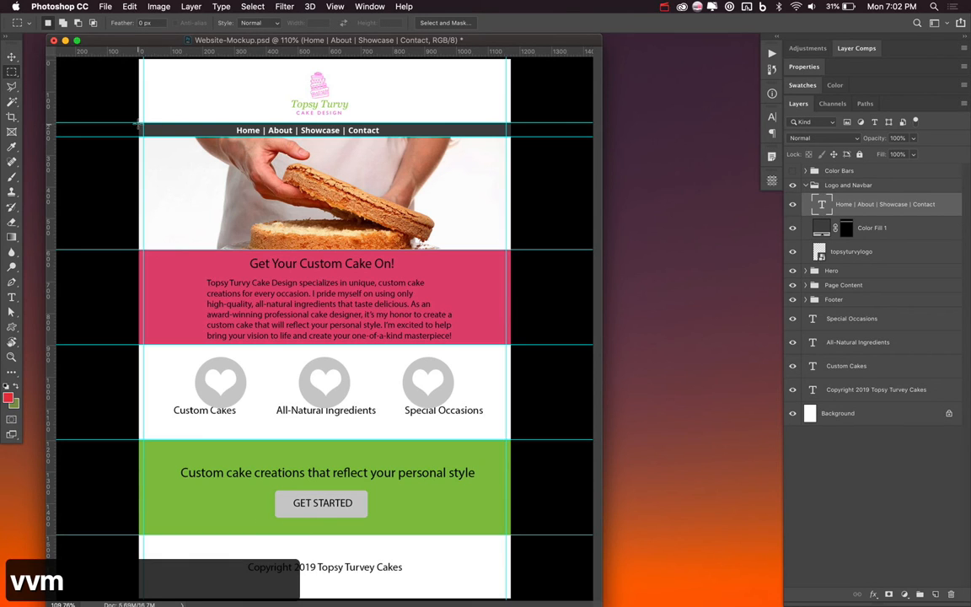
drag(138, 123, 511, 132)
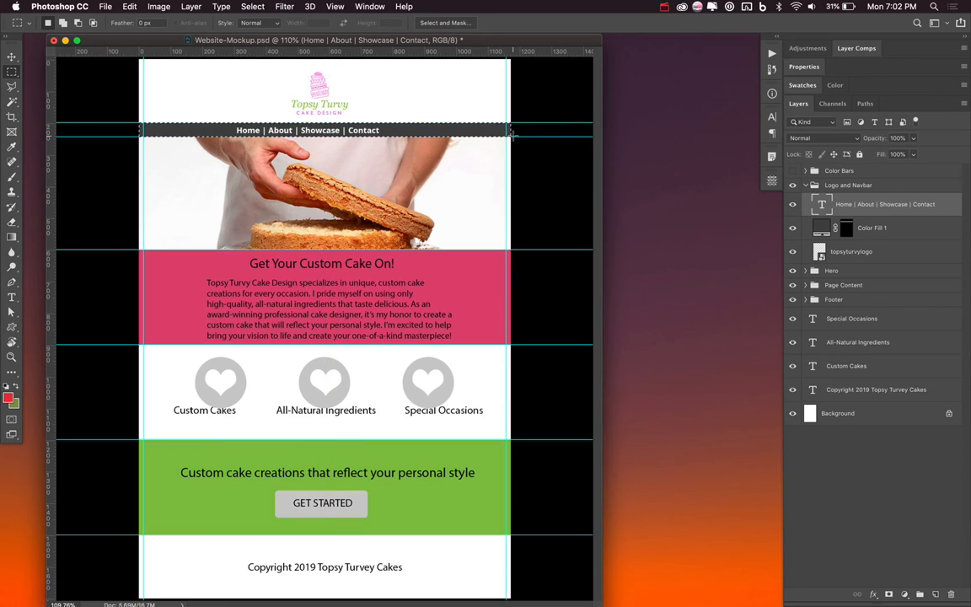
key(v)
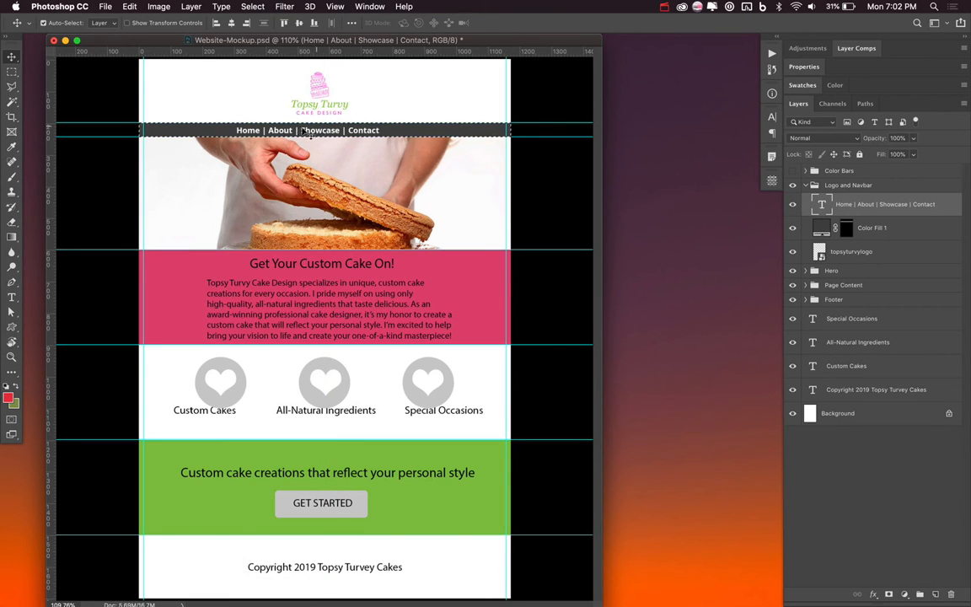
click(230, 24)
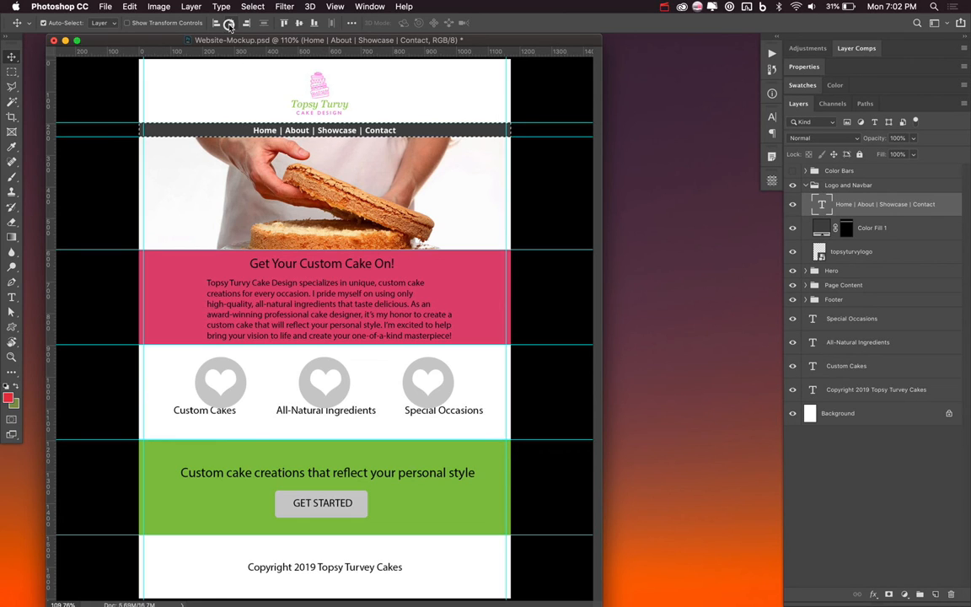
click(297, 23)
key(super+d)
key(v)
key(v)
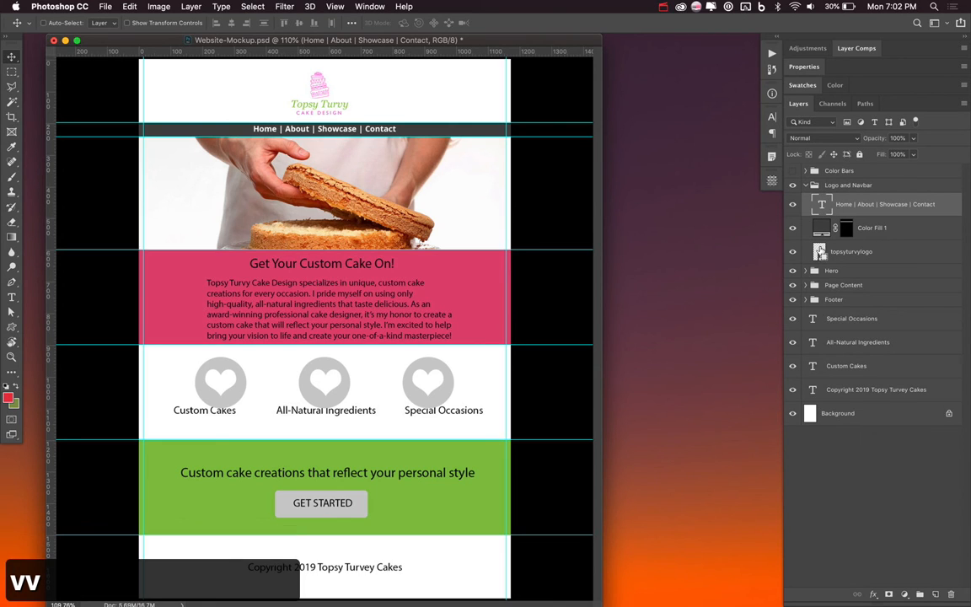
Centre the topsyturvylogo layer horizontally within a page-wide selection of the header, then deselect
click(865, 251)
key(m)
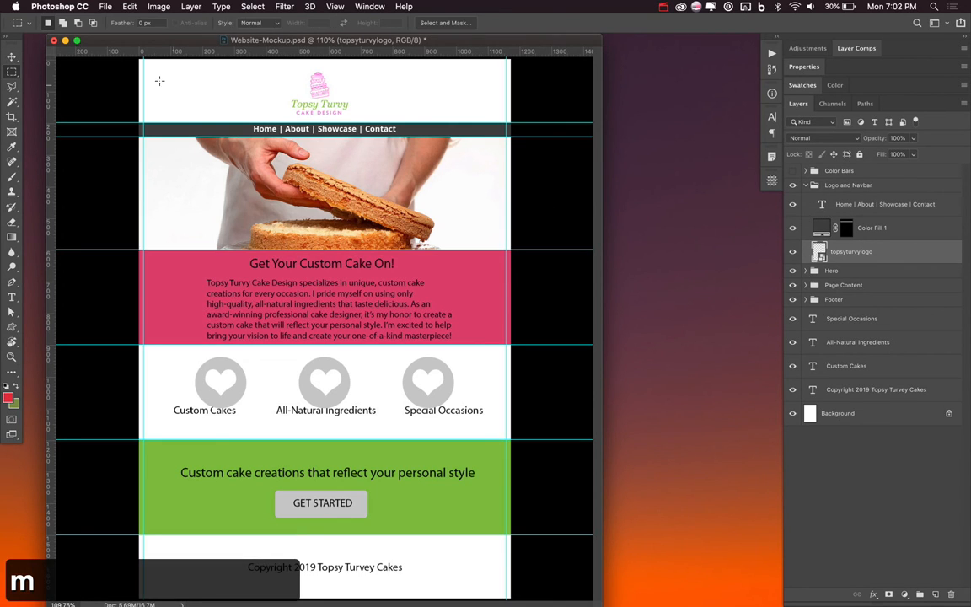
drag(141, 68, 522, 112)
key(v)
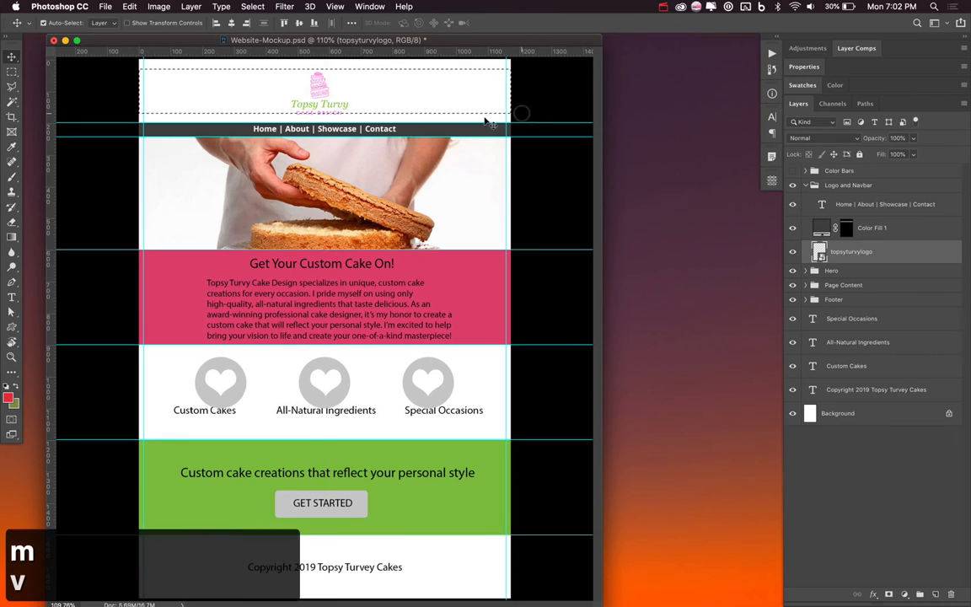
click(231, 22)
key(super+d)
key(v)
Nudge the logo slightly upward so it sits evenly in the white header above the navigation bar
key(Up)
key(Up)
key(Up)
key(Up)
key(Up)
key(Up)
key(Up)
key(Up)
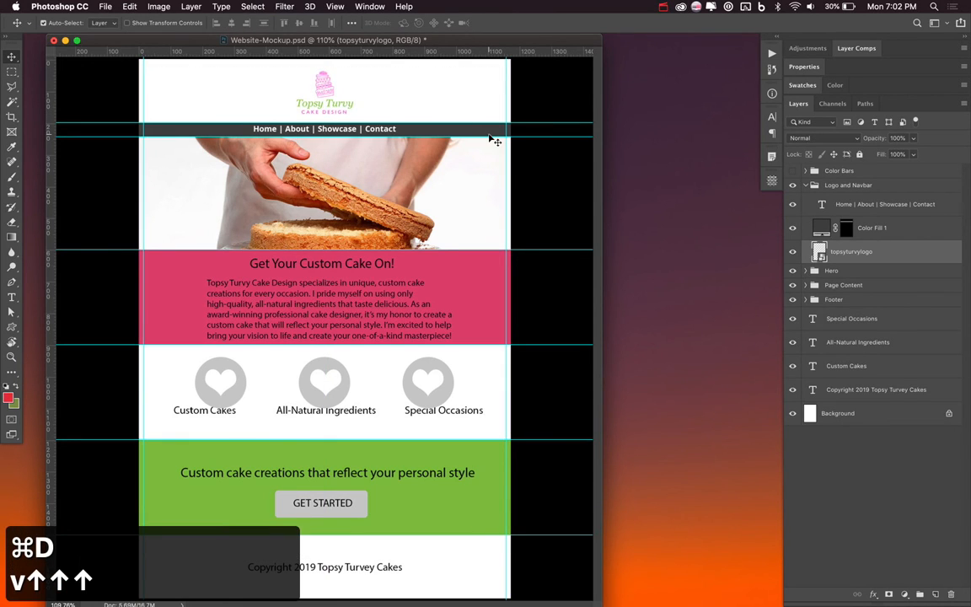
key(Up)
key(Up)
key(Up)
key(Up)
key(Up)
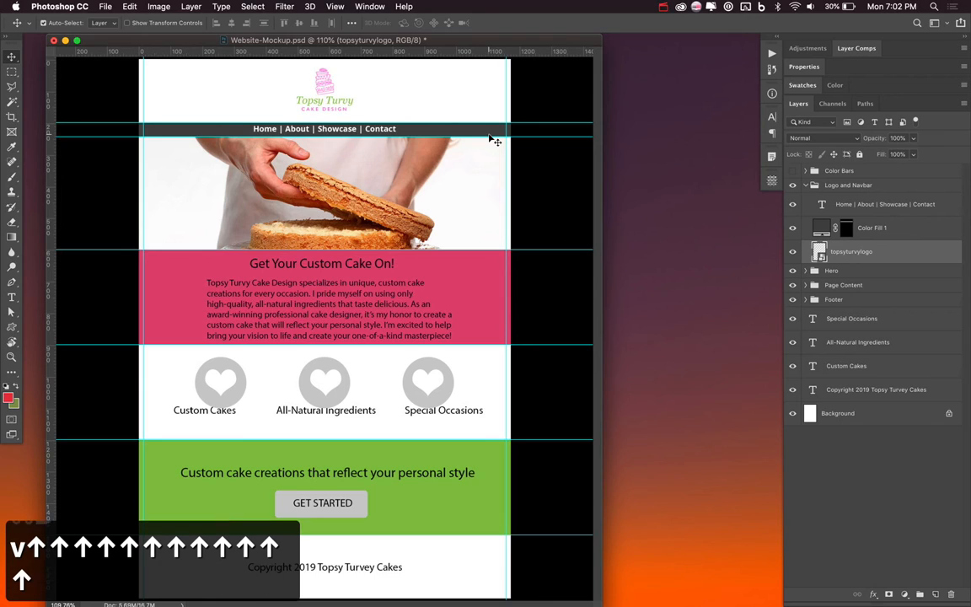
key(Down)
key(Down)
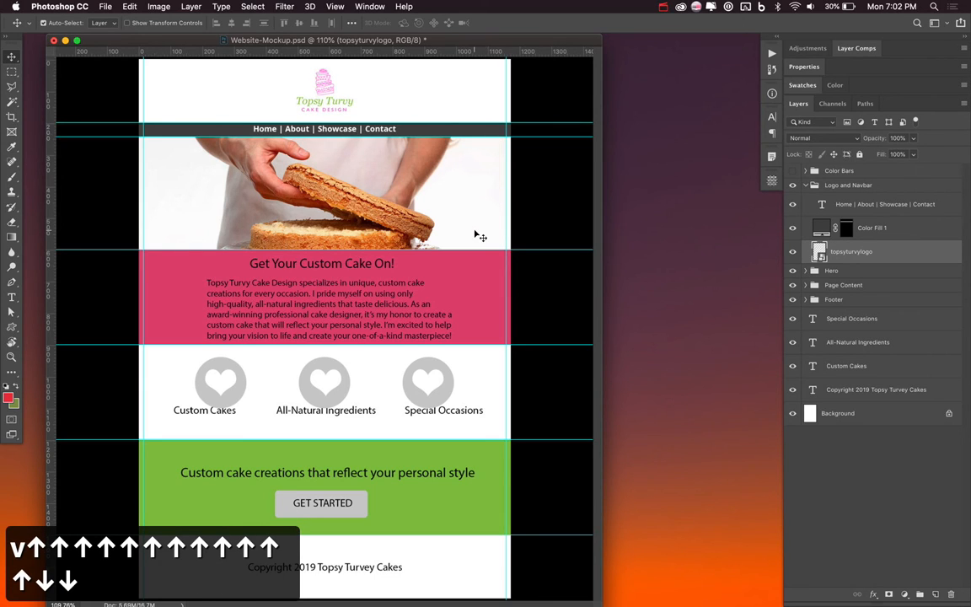
key(v)
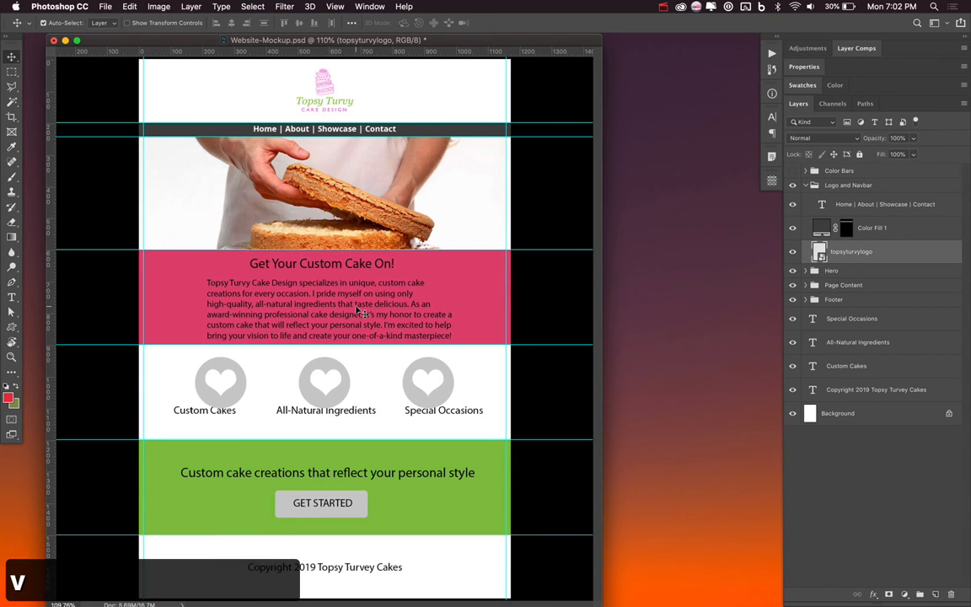
Try to change all the paragraph text in the pink section to Open Sans
key(t)
click(327, 283)
key(super+a)
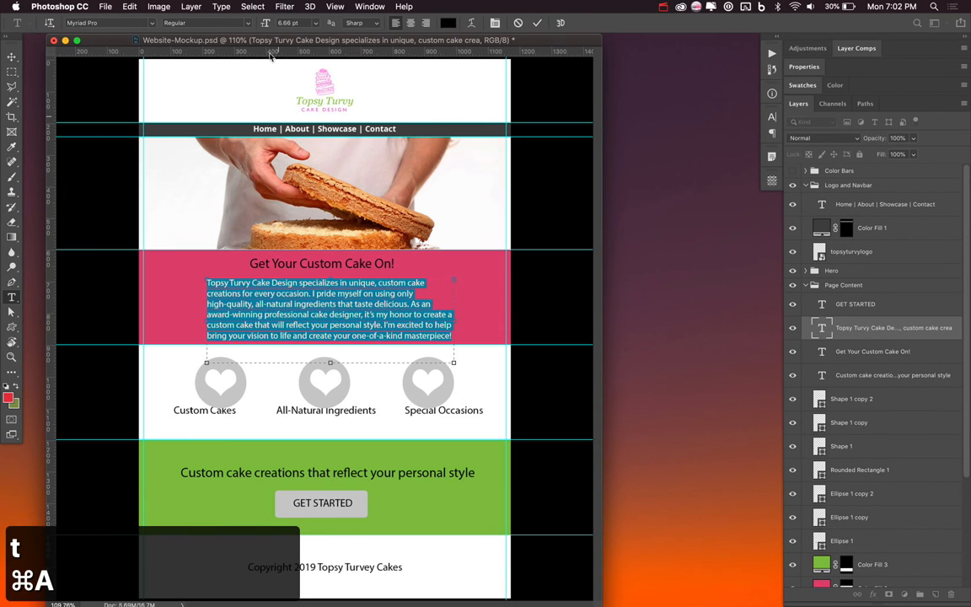
click(99, 23)
text(open)
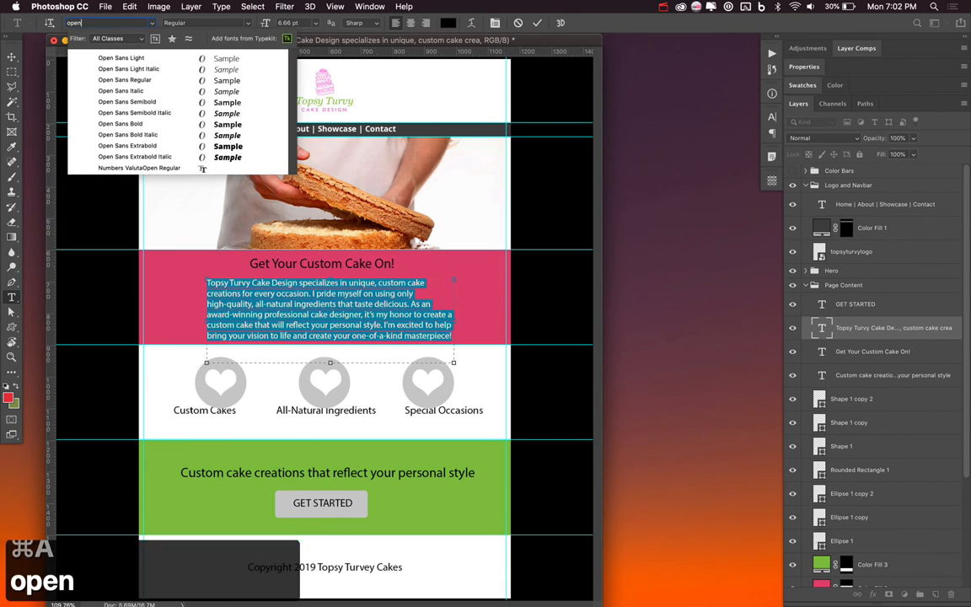
key(Return)
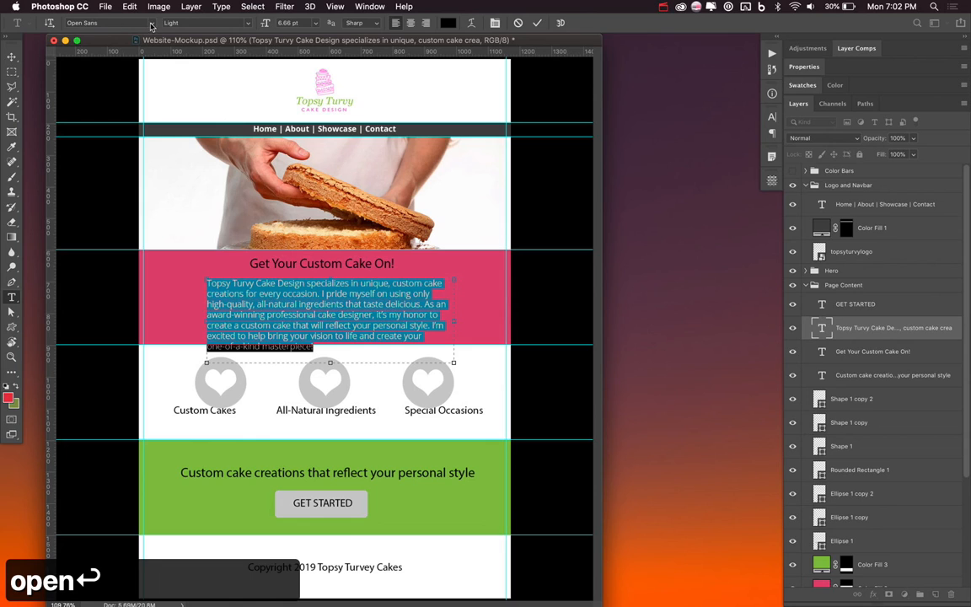
click(152, 24)
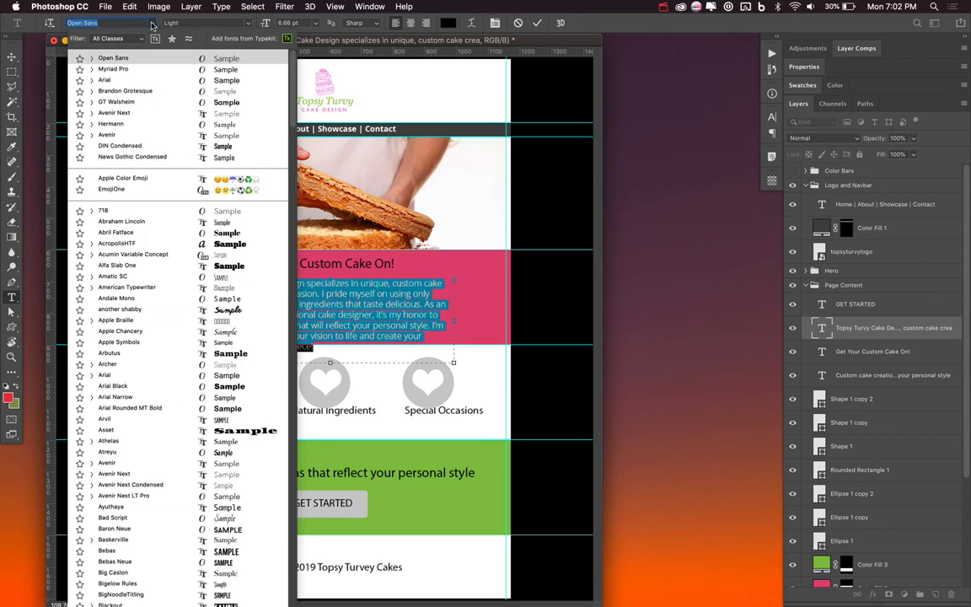
click(137, 22)
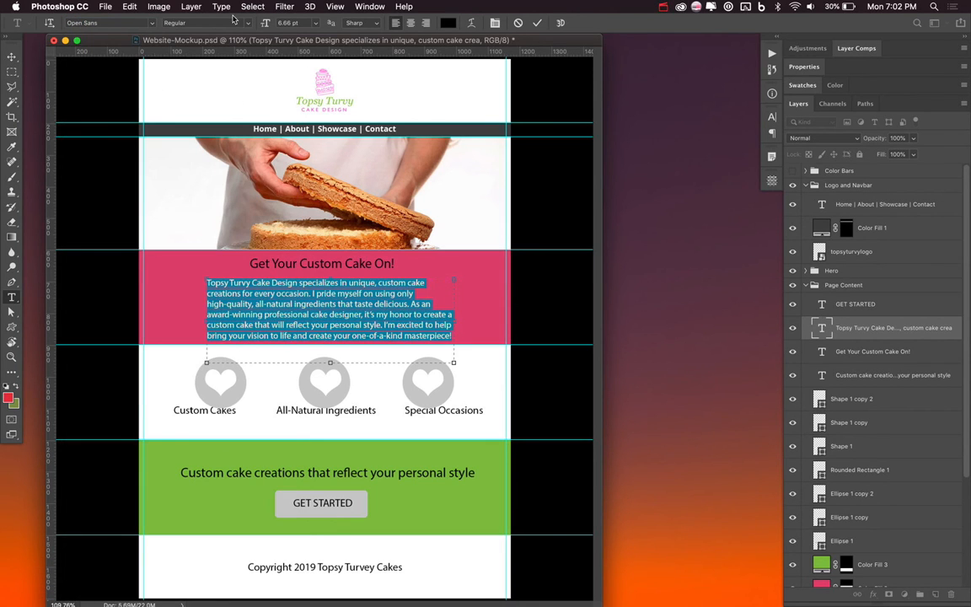
Centre-align the pink section's paragraph and set its text colour to white (ffffff)
click(411, 23)
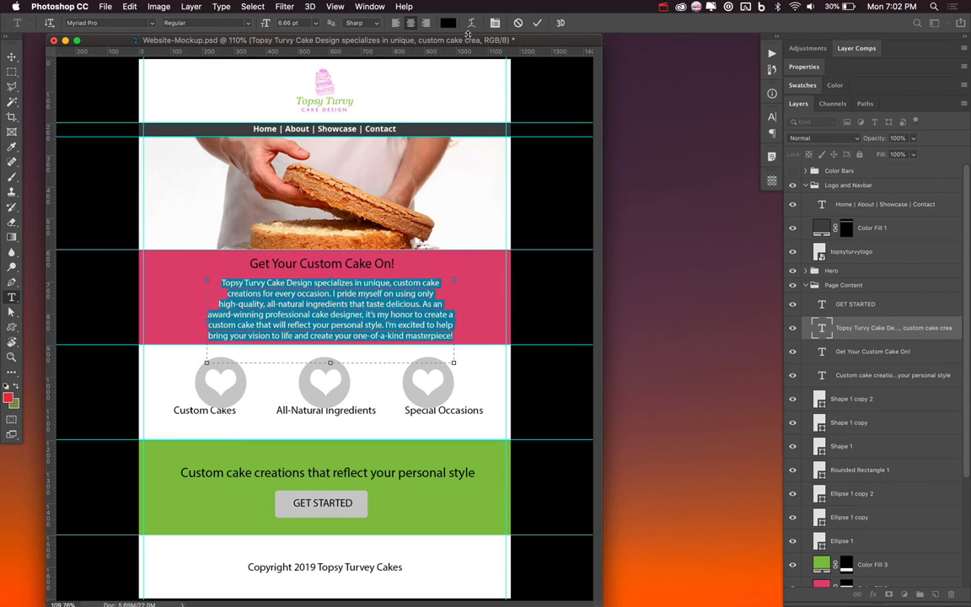
click(447, 23)
drag(533, 139, 530, 111)
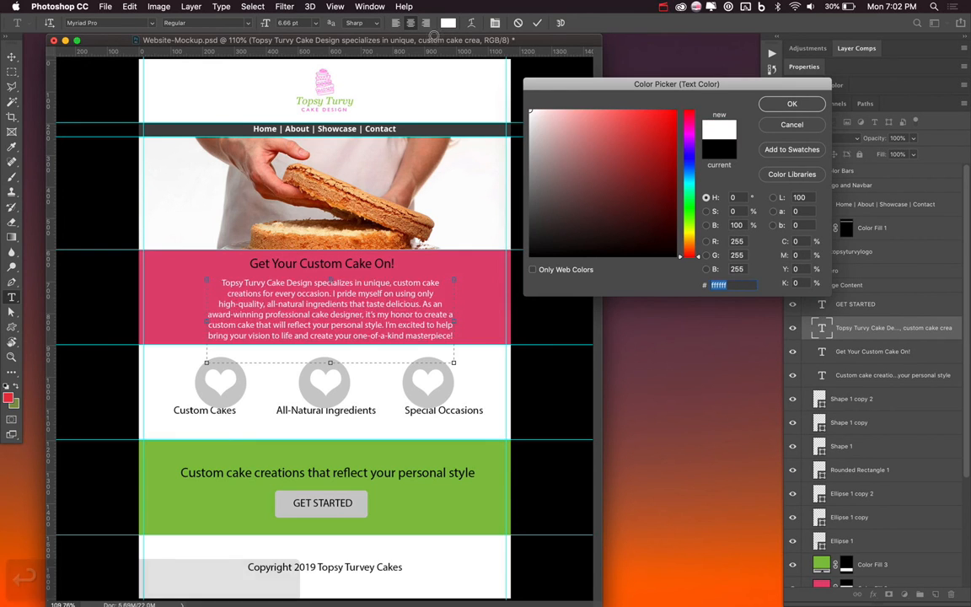
key(Return)
Widen the paragraph's text box to the page's right margin guide, shorten it to fit inside the pink section, and commit
drag(455, 319, 507, 317)
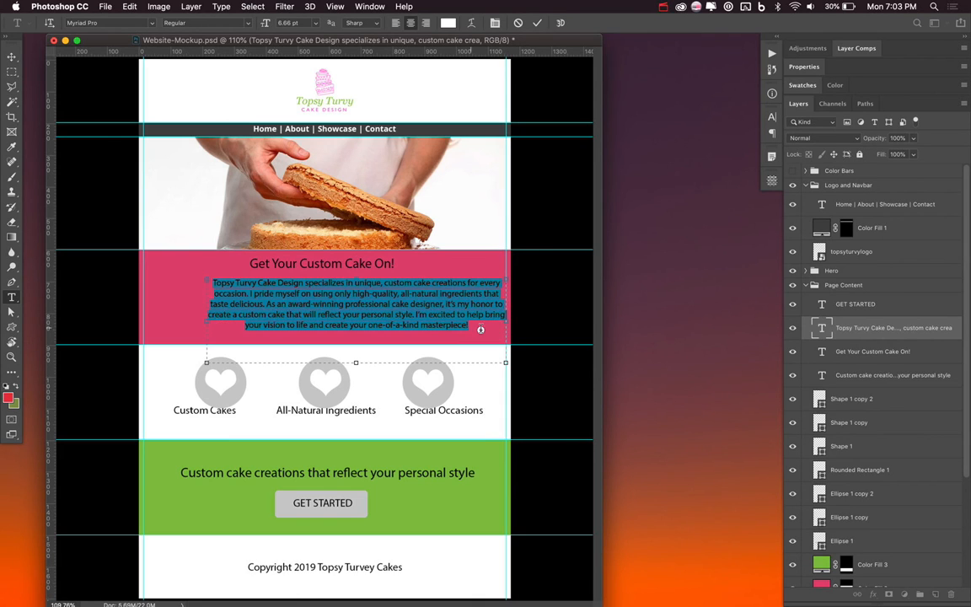
key(Down)
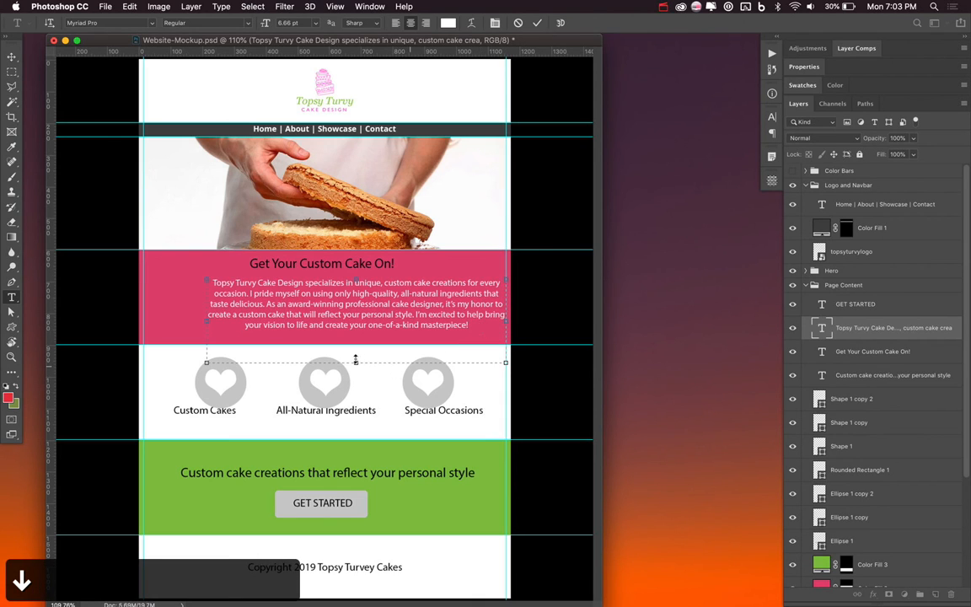
drag(357, 362, 348, 330)
click(537, 23)
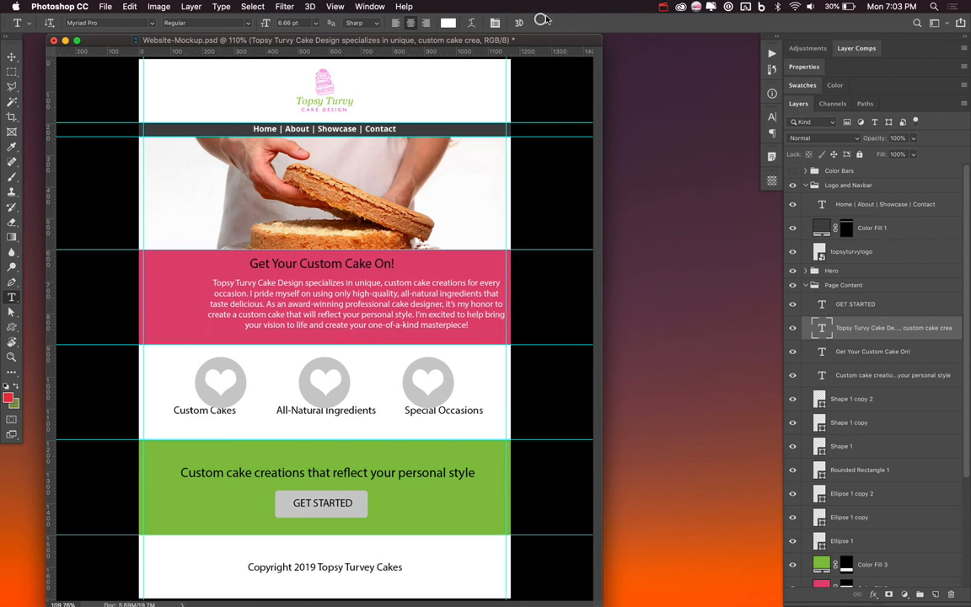
click(663, 7)
click(681, 60)
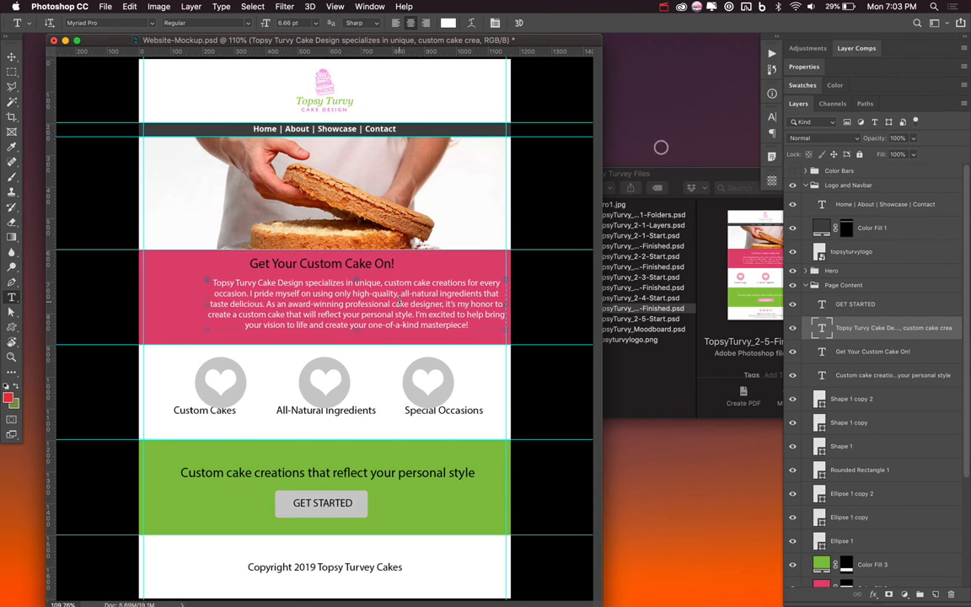
Set the font size of all the pink section's paragraph text to 6 pt
key(super+a)
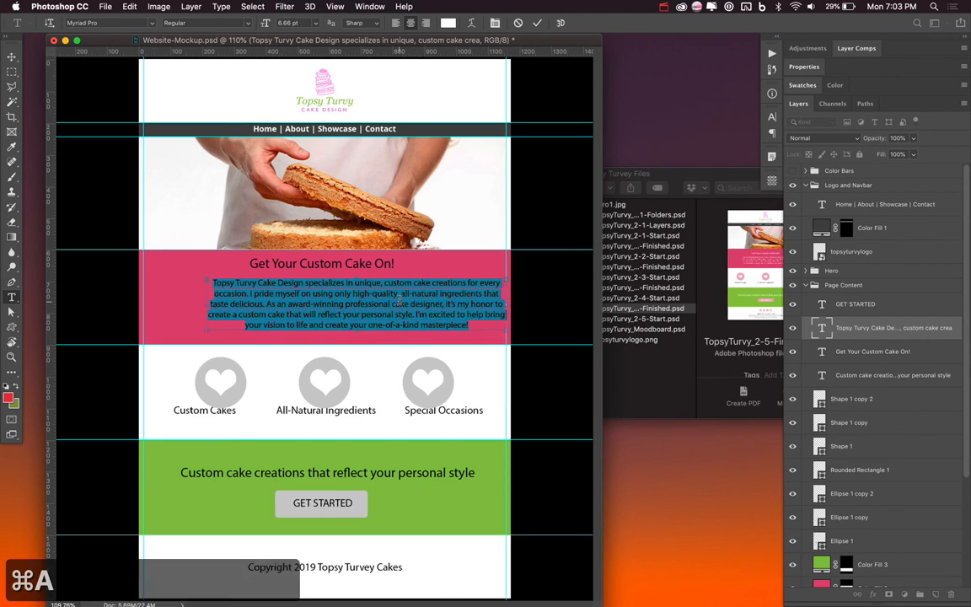
drag(304, 23, 236, 7)
text(6)
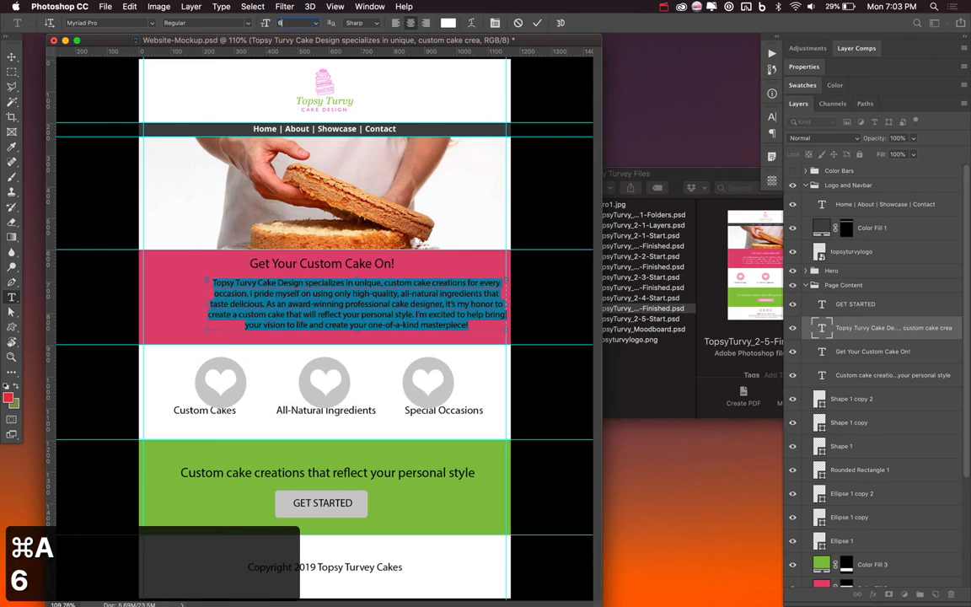
key(Return)
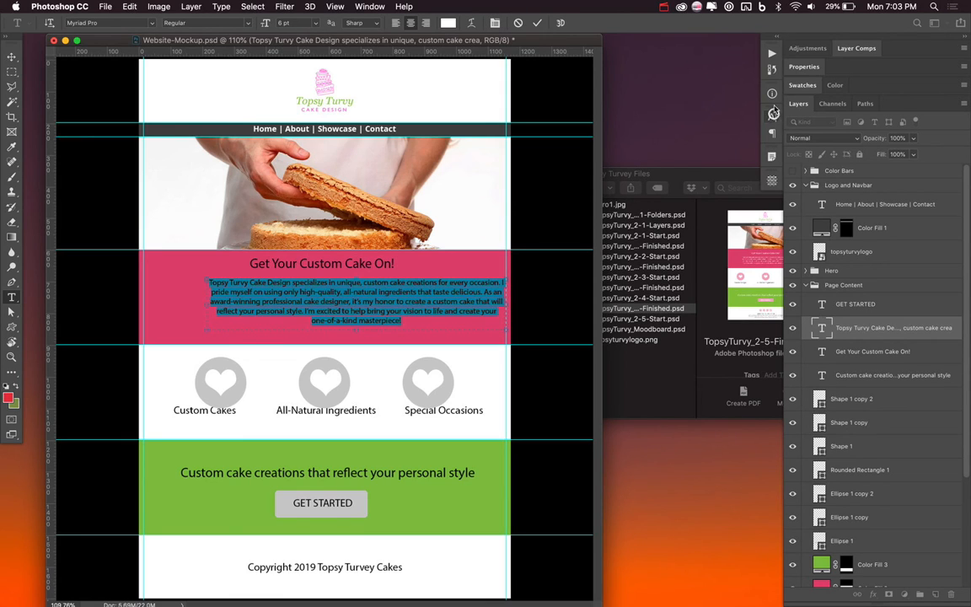
Collapse the Speak Louder Than Words action set, detach the Character and Paragraph panels as floating panels, and collapse the panel dock again
click(776, 42)
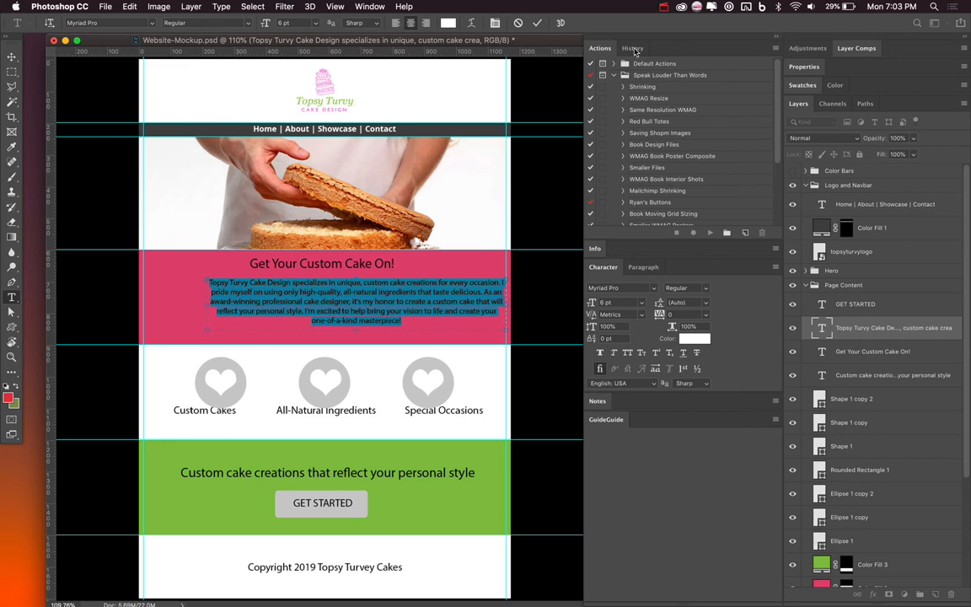
click(616, 76)
click(614, 75)
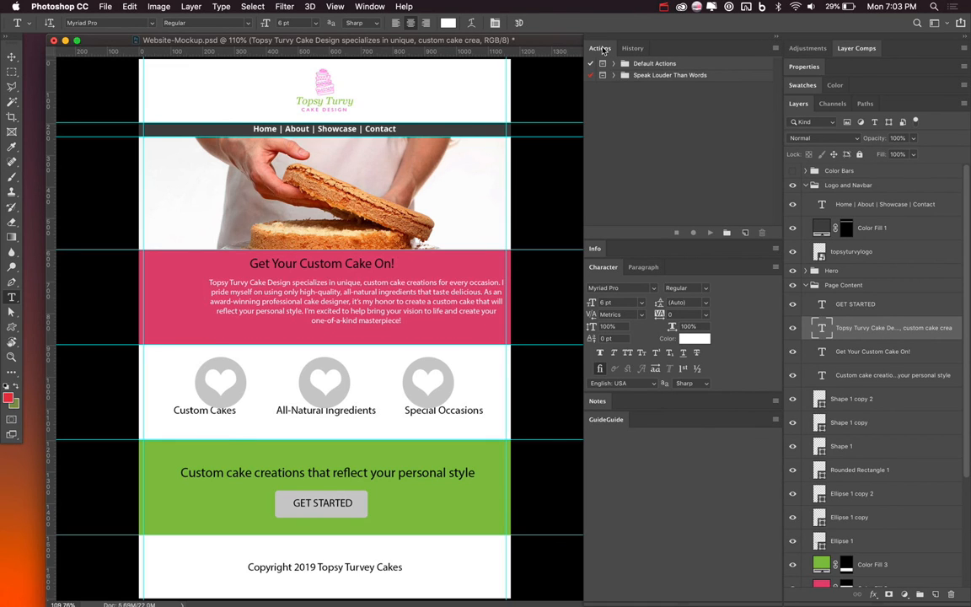
drag(594, 265, 460, 224)
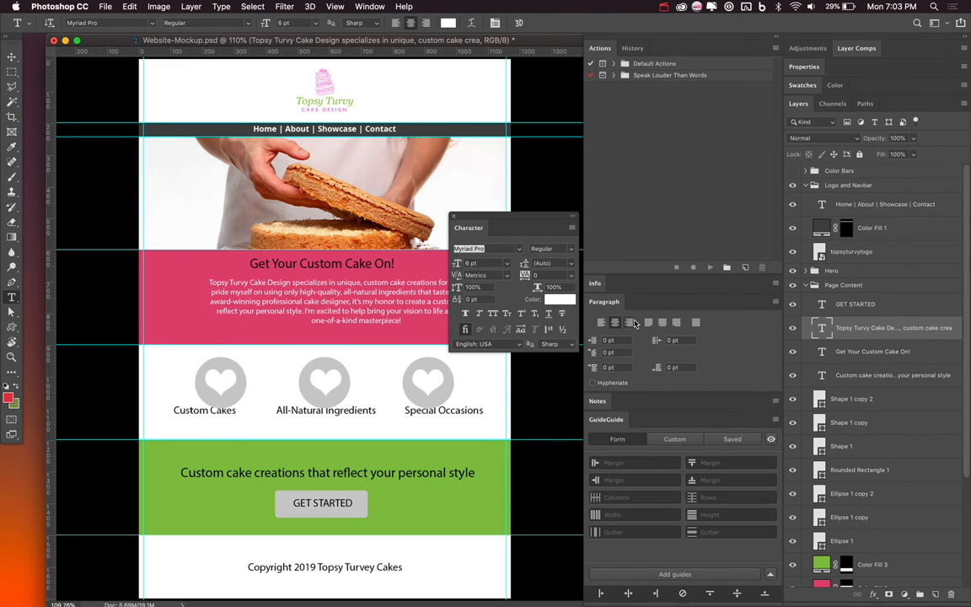
drag(614, 301, 411, 266)
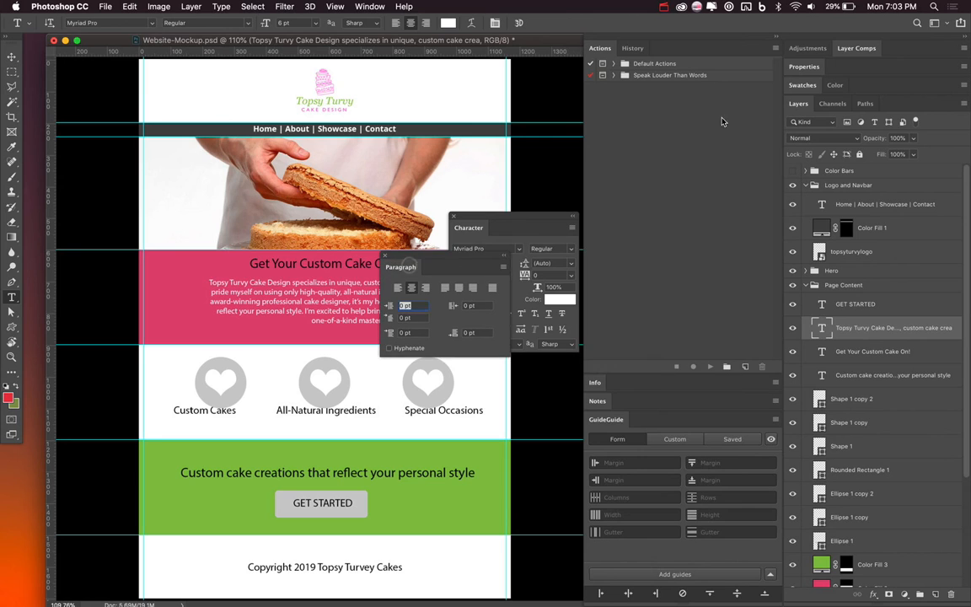
click(776, 37)
click(376, 7)
click(372, 7)
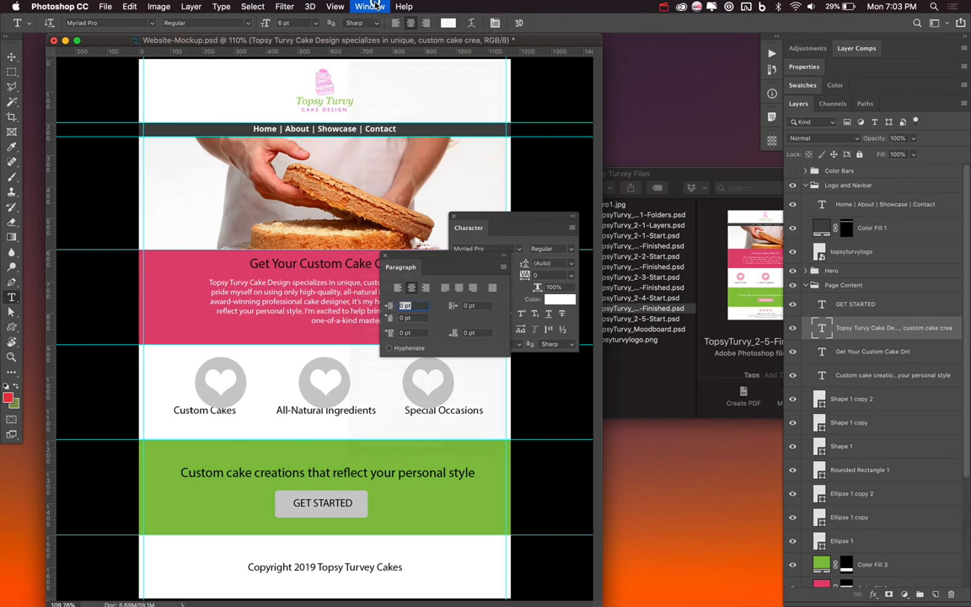
Group the floating Paragraph panel with the Character panel beside the document, and close the Finder window behind them
drag(455, 268, 514, 224)
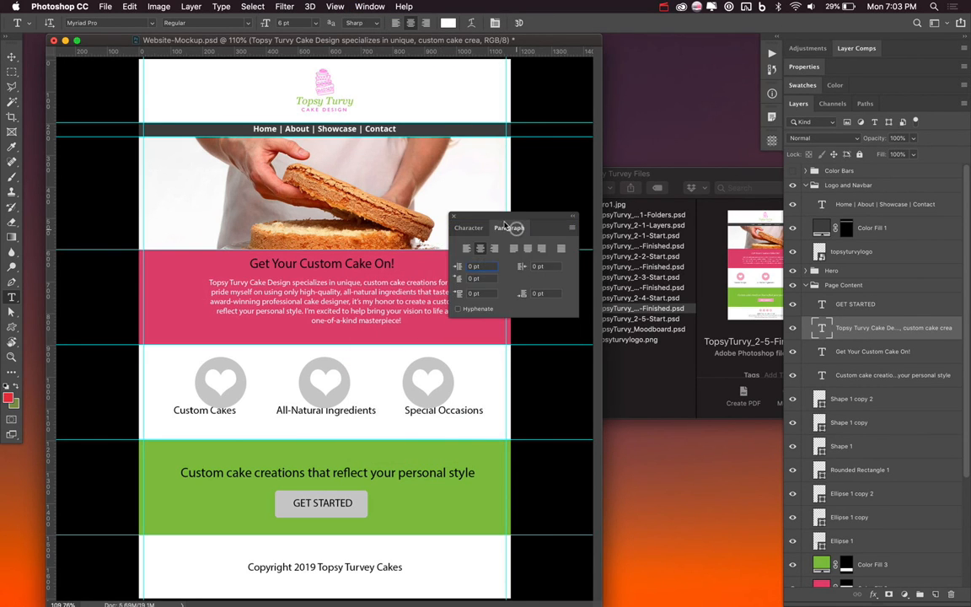
drag(577, 211, 582, 169)
click(552, 173)
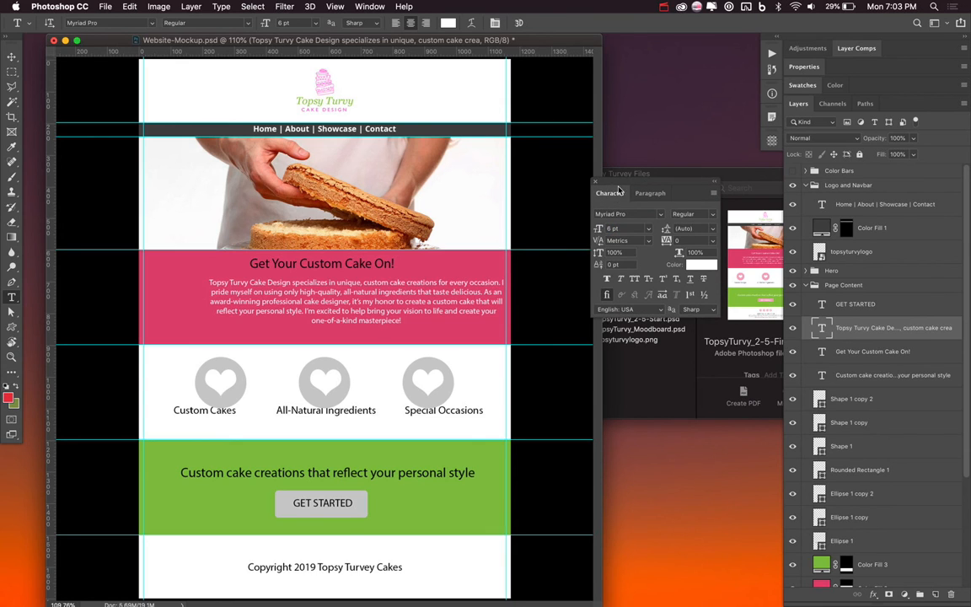
click(631, 175)
key(super+w)
click(548, 215)
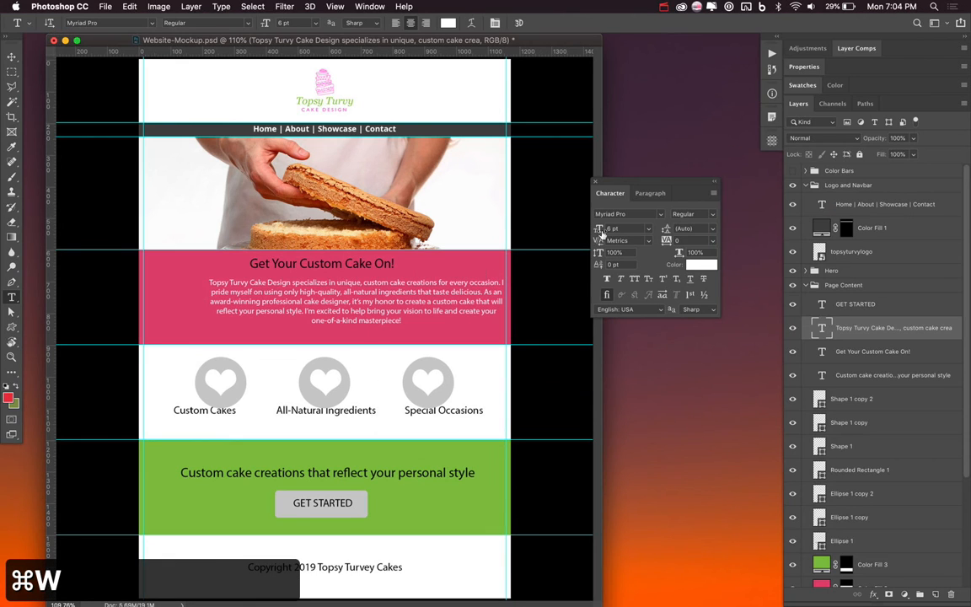
Set the leading of the pink section's whole paragraph to 9 pt and commit the text
click(407, 307)
key(super+a)
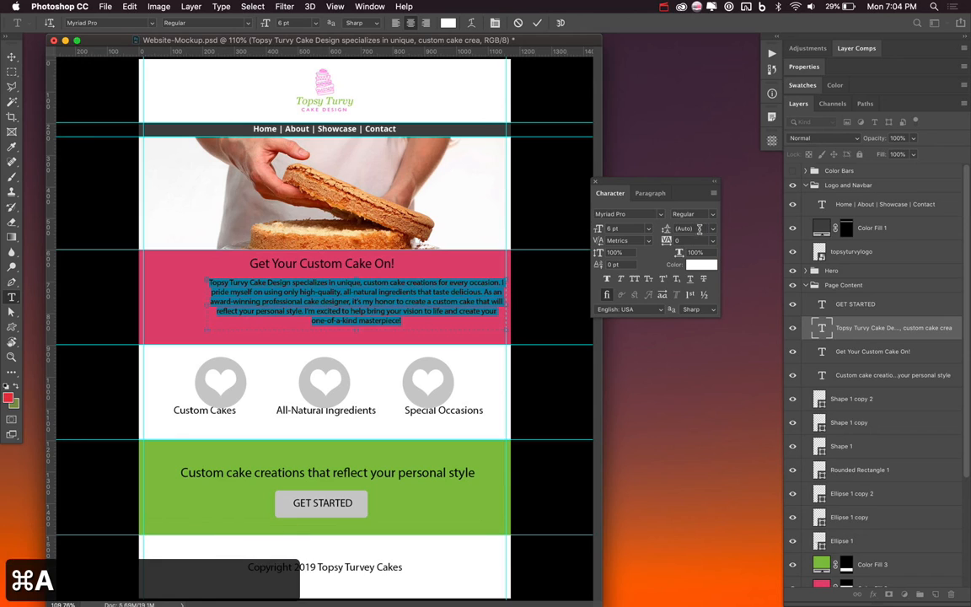
click(713, 229)
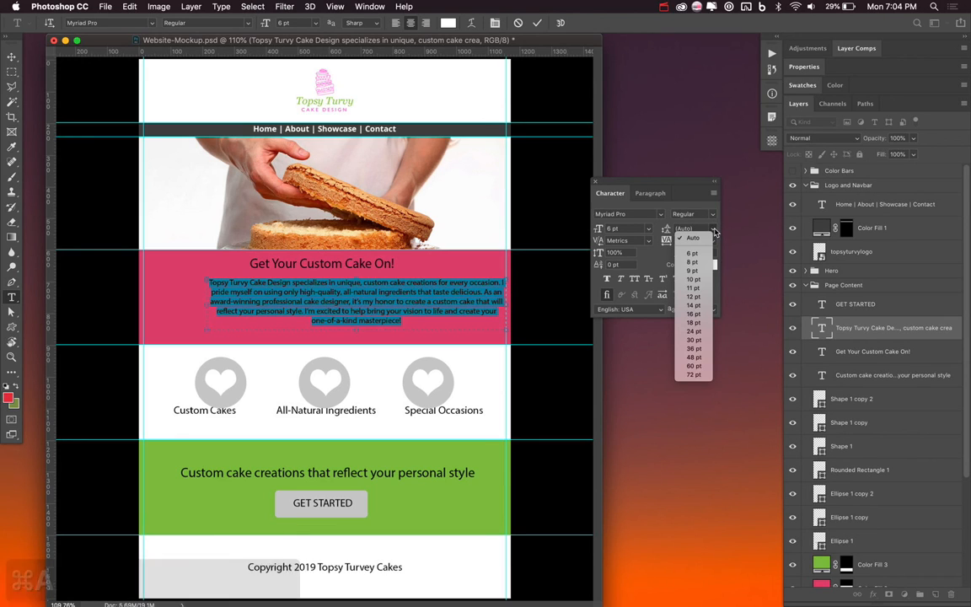
click(693, 305)
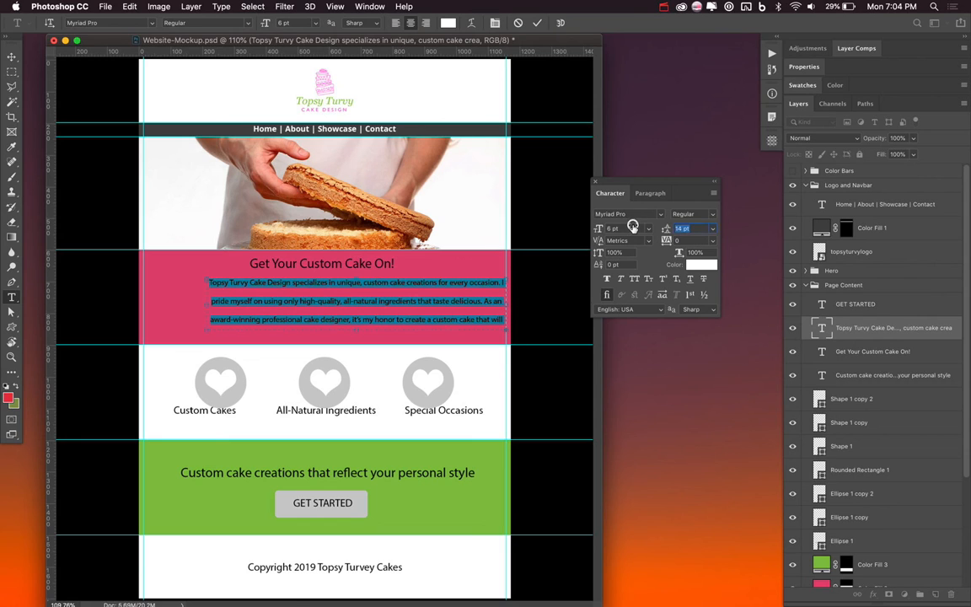
text(9)
key(Return)
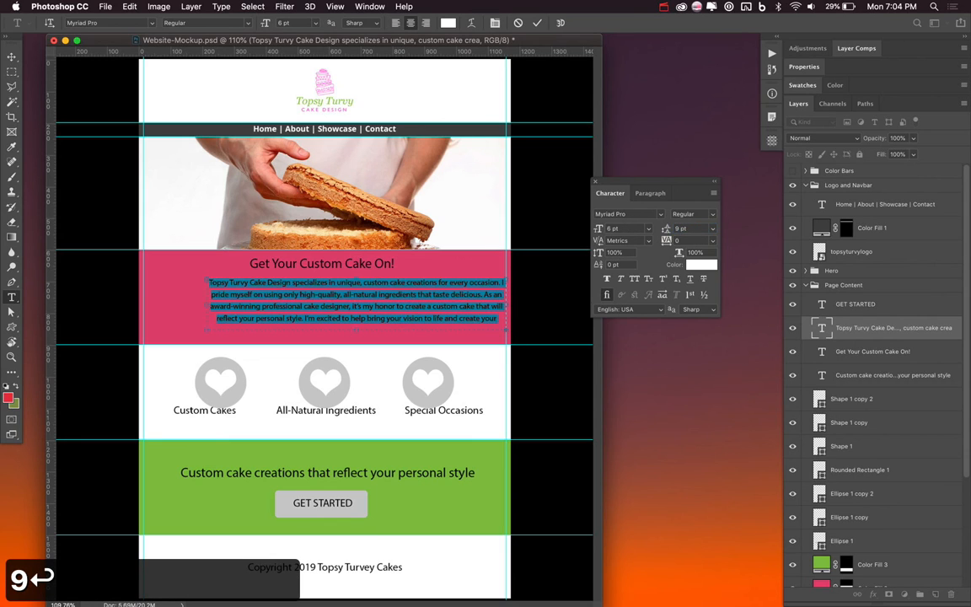
click(538, 24)
Centre the paragraph horizontally and vertically within a marquee drawn around the pink section, and deselect
key(v)
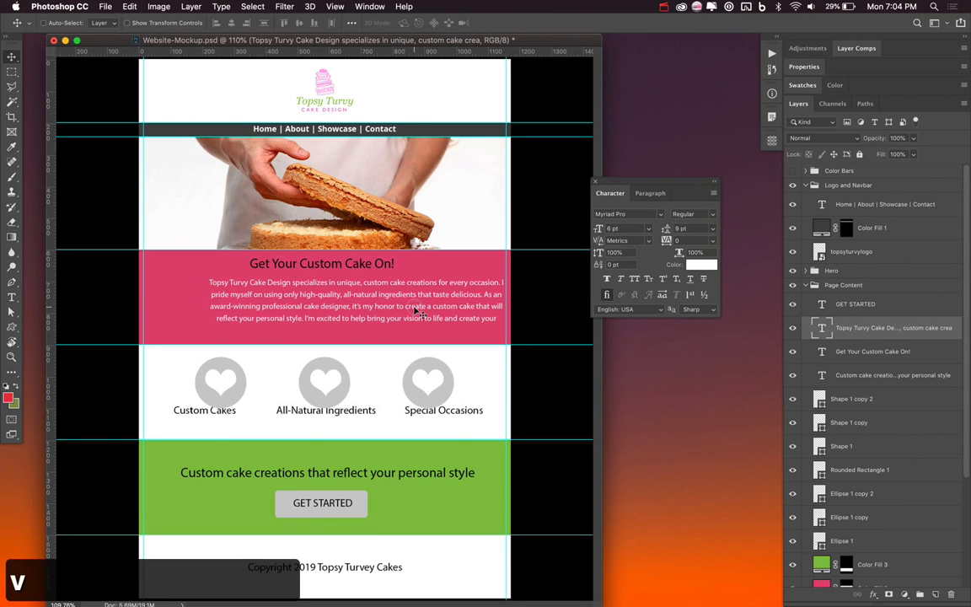
key(m)
drag(142, 250, 510, 341)
key(v)
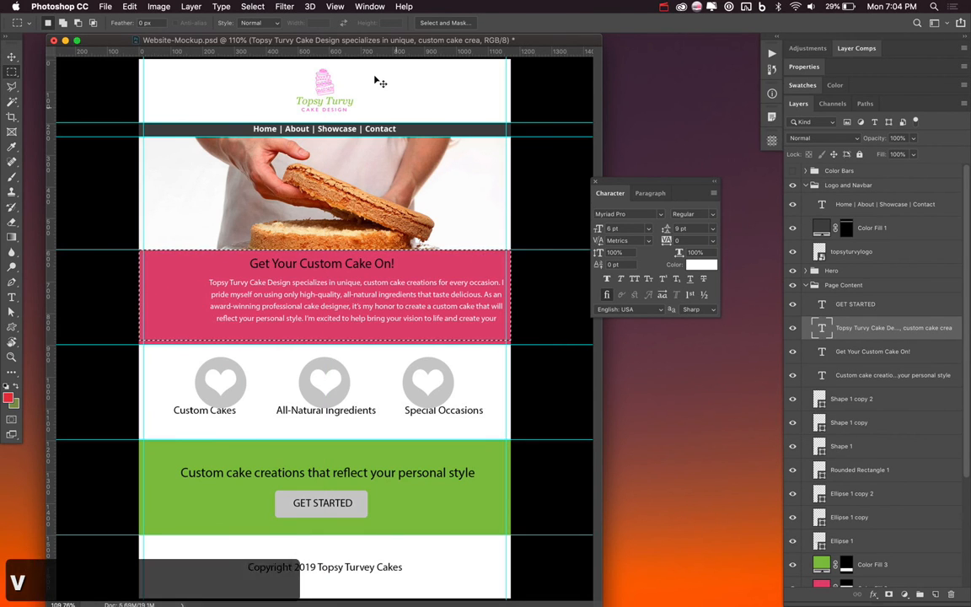
click(209, 23)
click(267, 22)
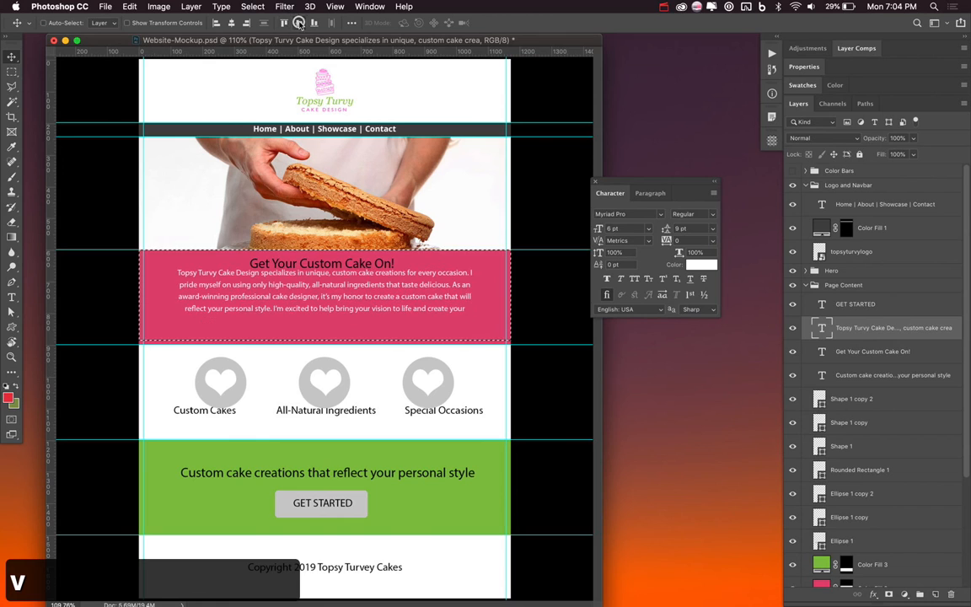
key(super+d)
Nudge the pink section's paragraph down about 40 px so it clears the Get Your Custom Cake On! heading
key(v)
key(shift+Down)
key(shift+Down)
key(shift+Down)
key(shift+Down)
key(shift+Down)
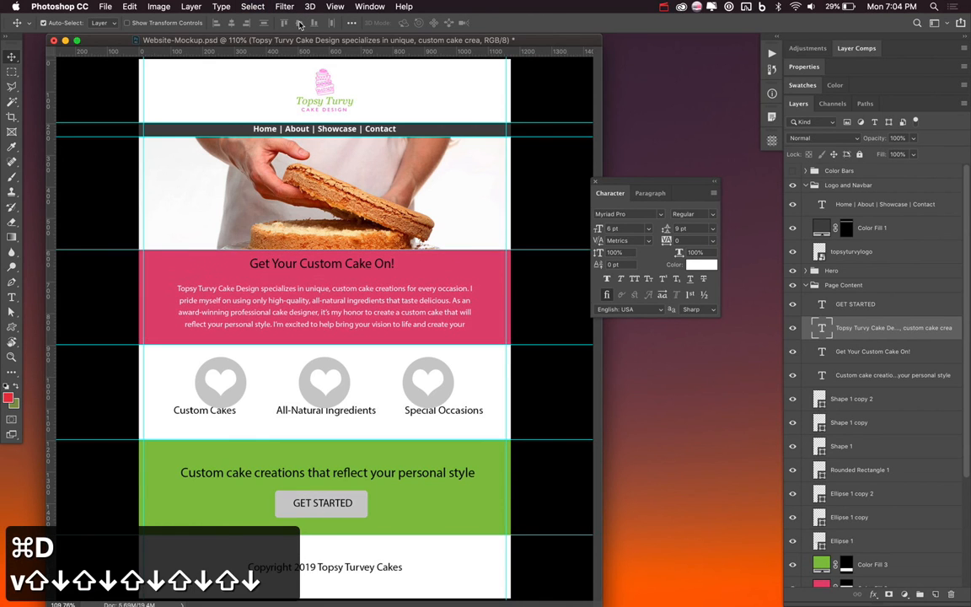
key(shift+Up)
key(t)
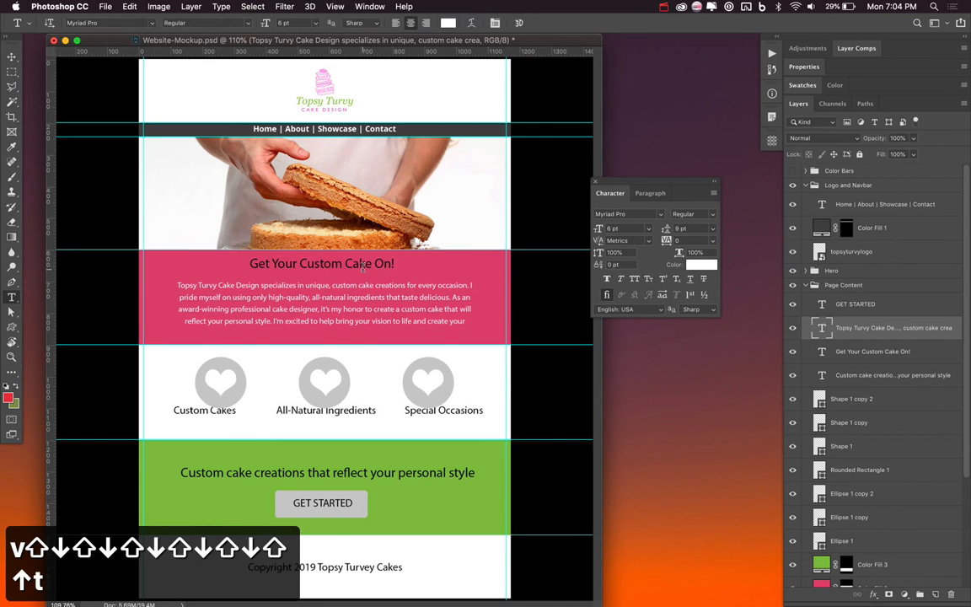
key(v)
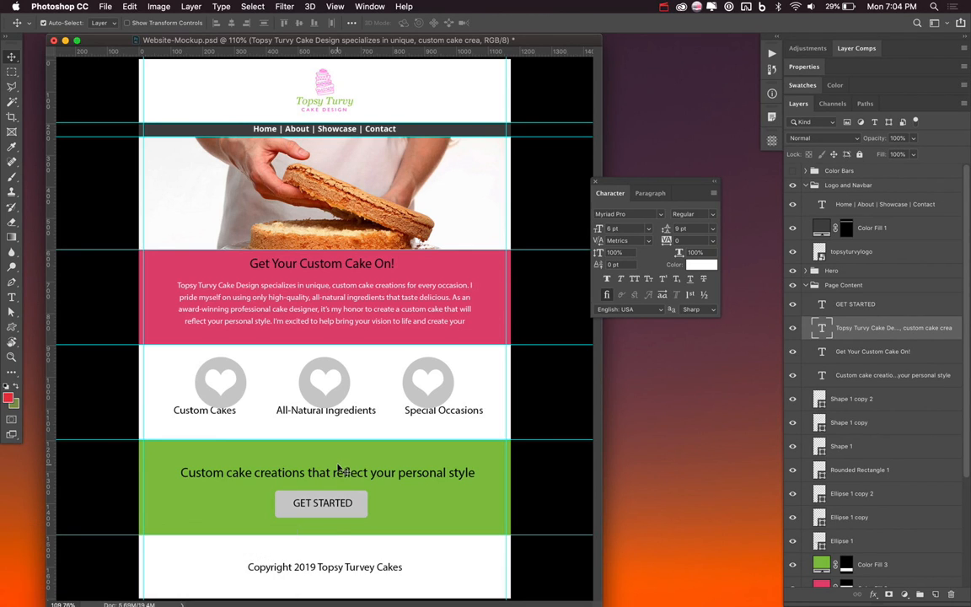
click(662, 6)
click(613, 63)
key(v)
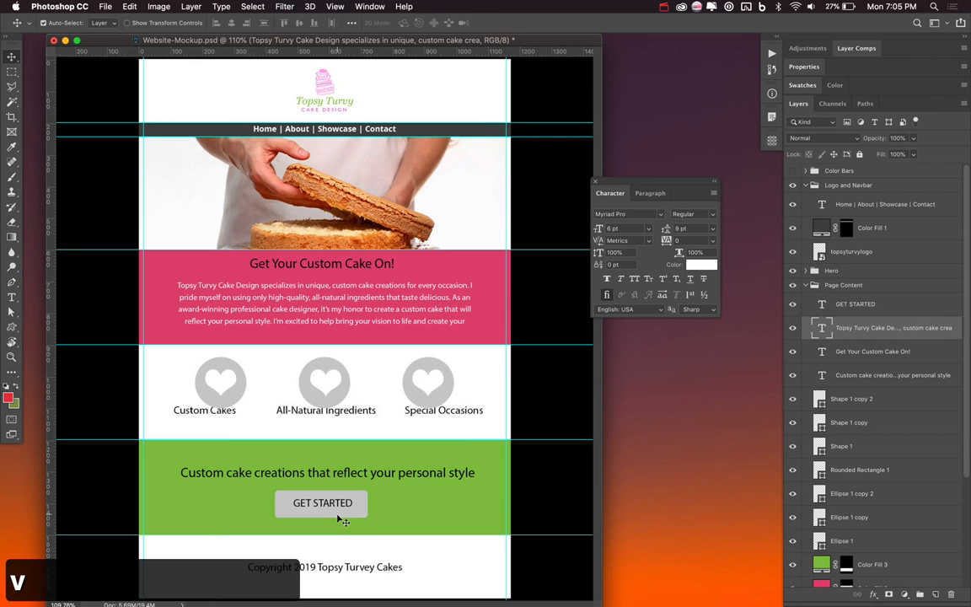
Change the GET STARTED button text to Open Sans Bold at 10 pt
key(t)
click(329, 503)
key(super+a)
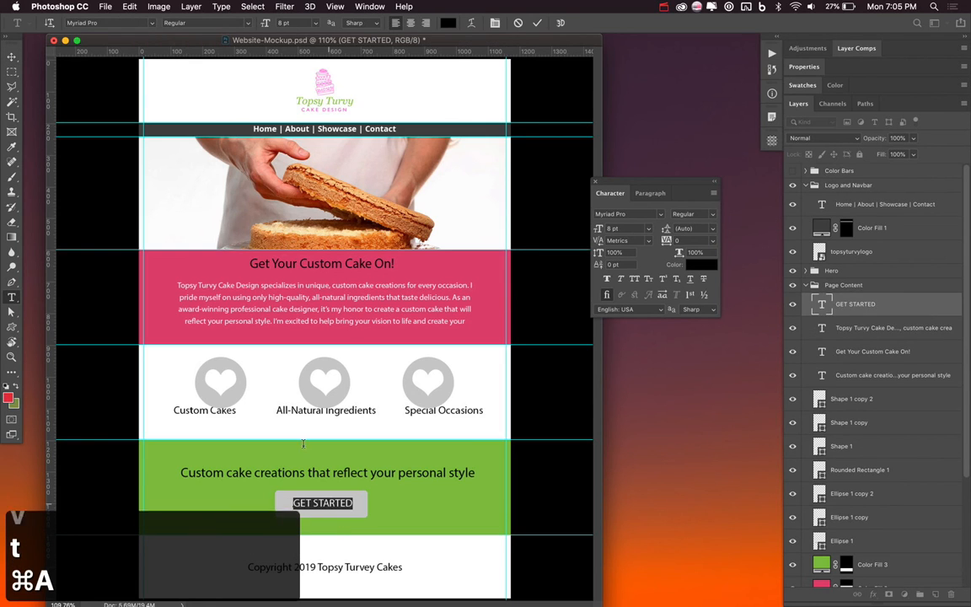
click(92, 23)
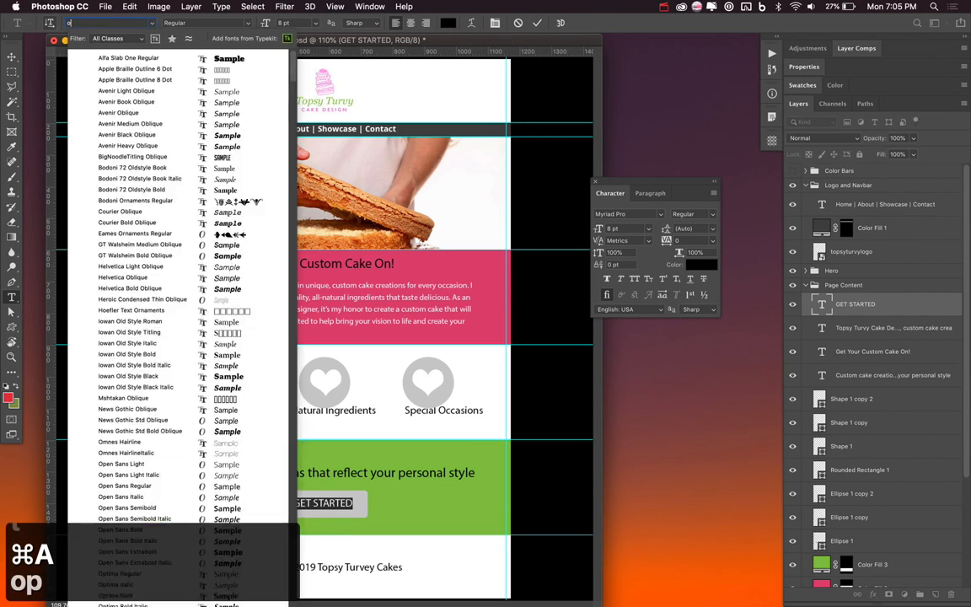
text(open)
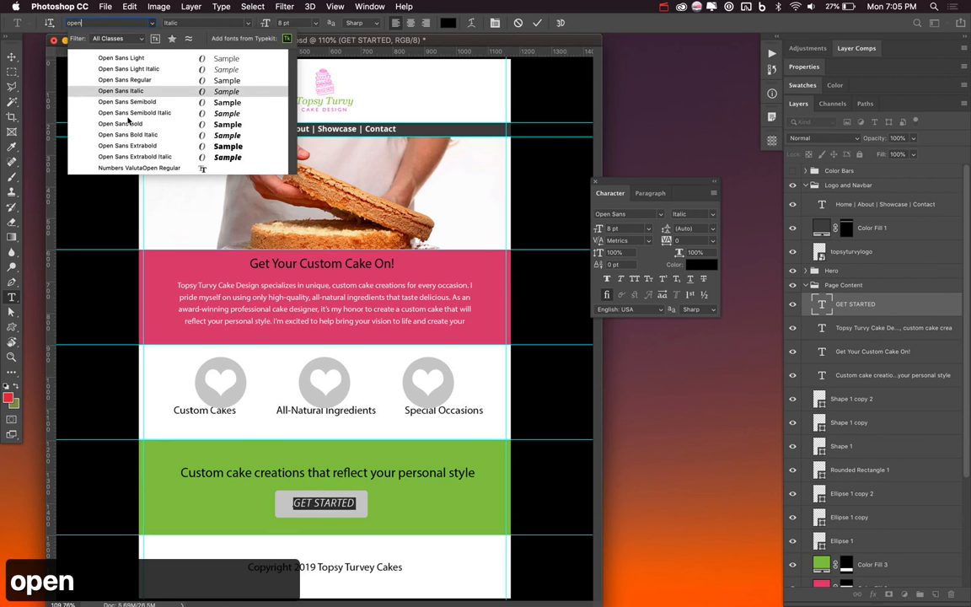
click(116, 124)
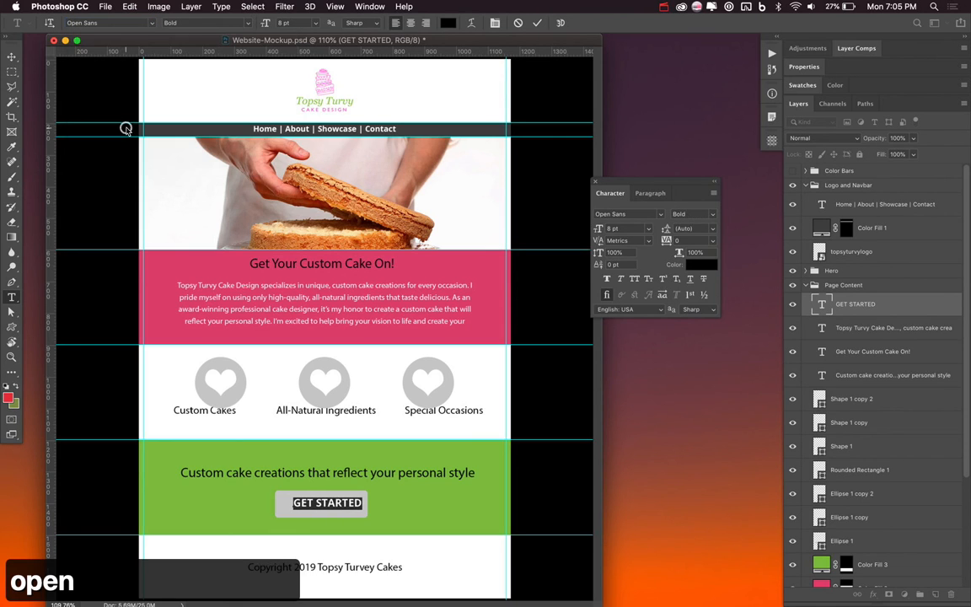
click(304, 23)
text(10)
key(Return)
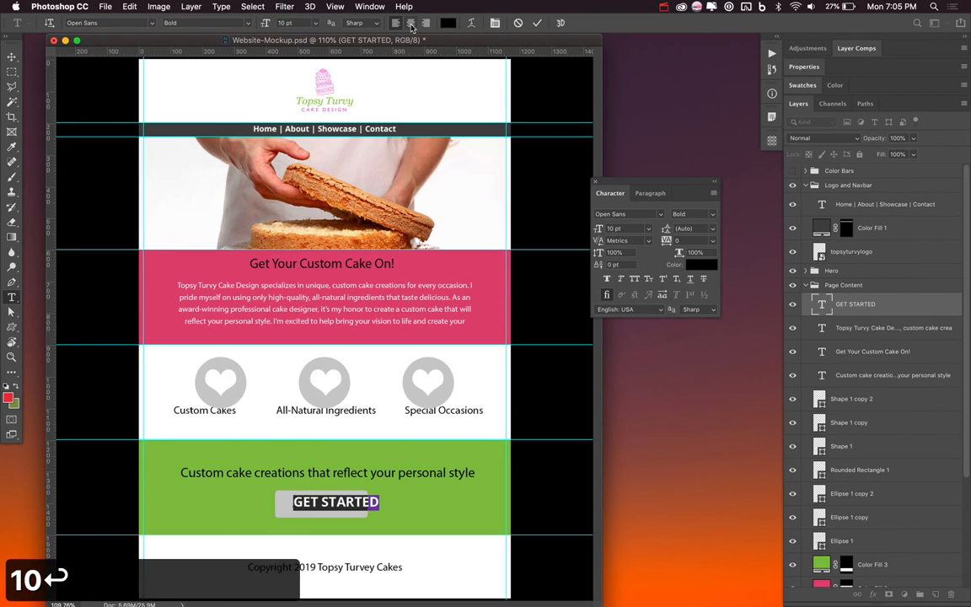
Set the GET STARTED text to Extrabold with centred alignment and commit it
click(248, 23)
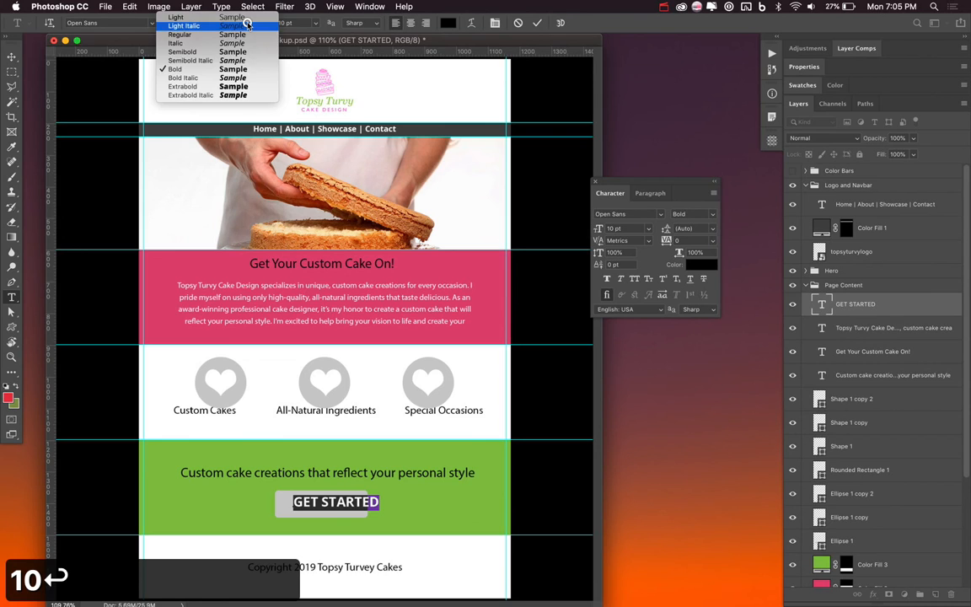
click(195, 87)
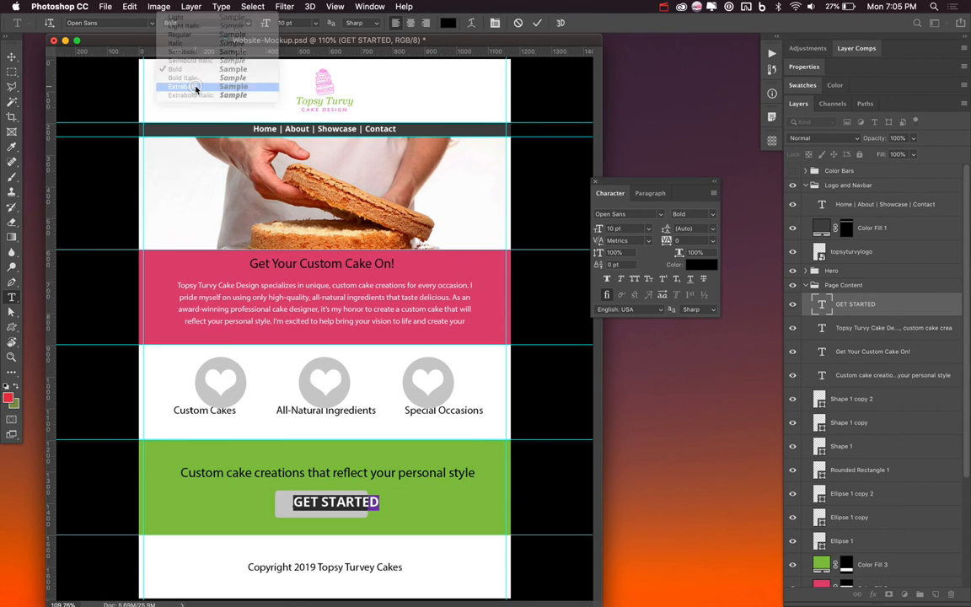
click(394, 23)
click(537, 23)
Load the rounded rectangle button as a selection, centre the GET STARTED text on it both ways, and deselect
key(v)
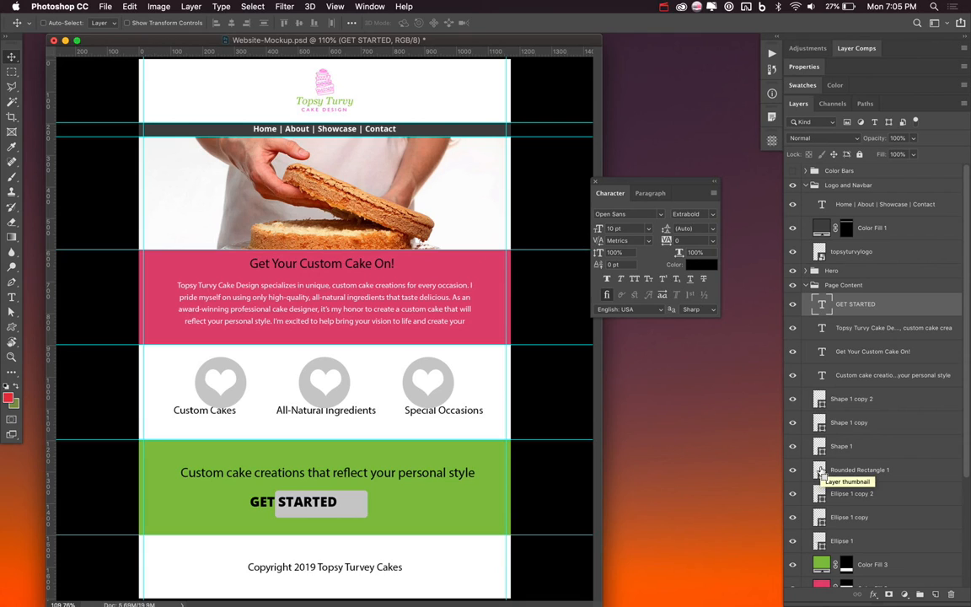
super+click(821, 473)
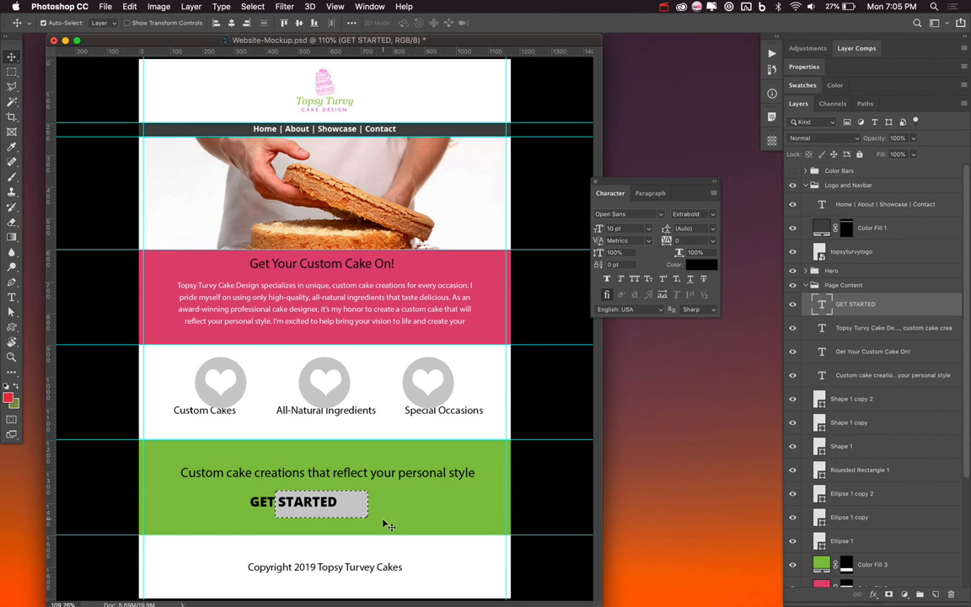
key(v)
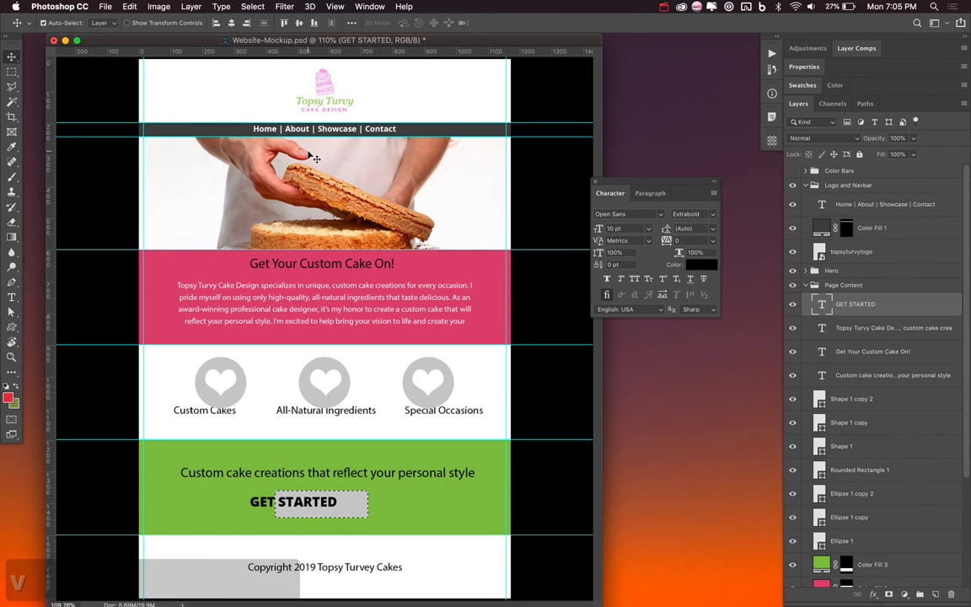
click(230, 23)
click(298, 22)
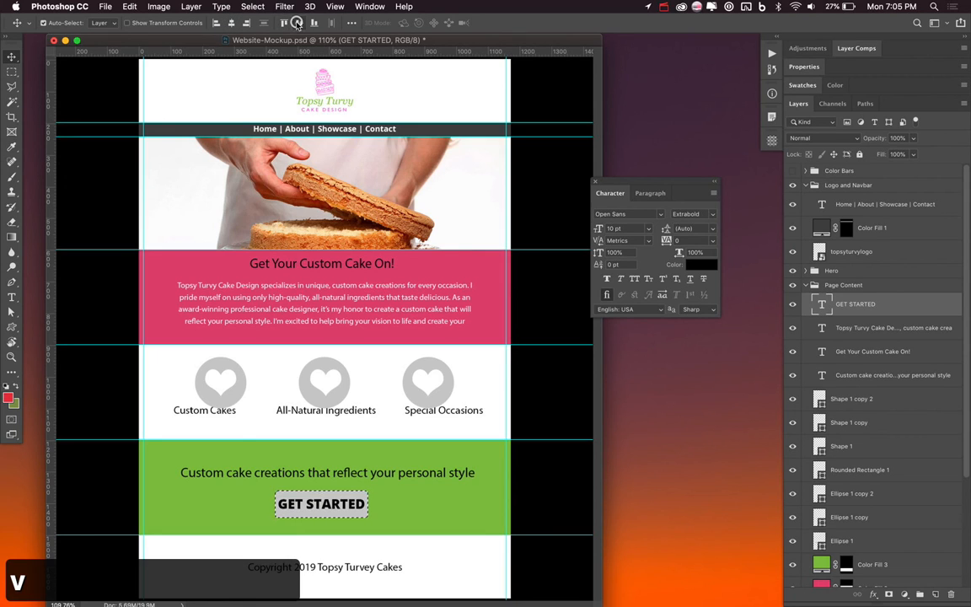
key(super+d)
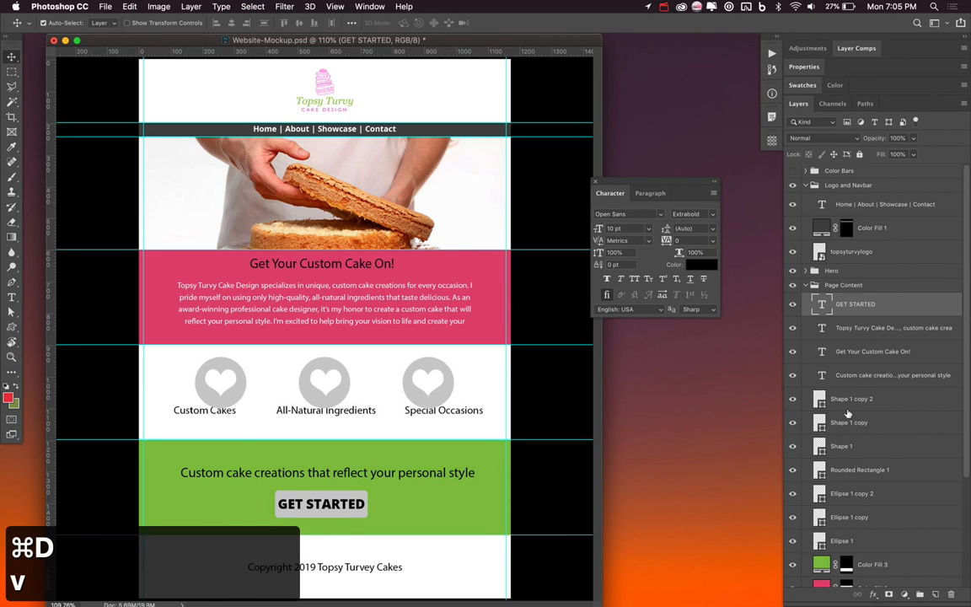
Widen the rounded rectangle behind GET STARTED evenly on both sides to about 341 px and apply the transform
click(844, 403)
click(843, 469)
key(super+t)
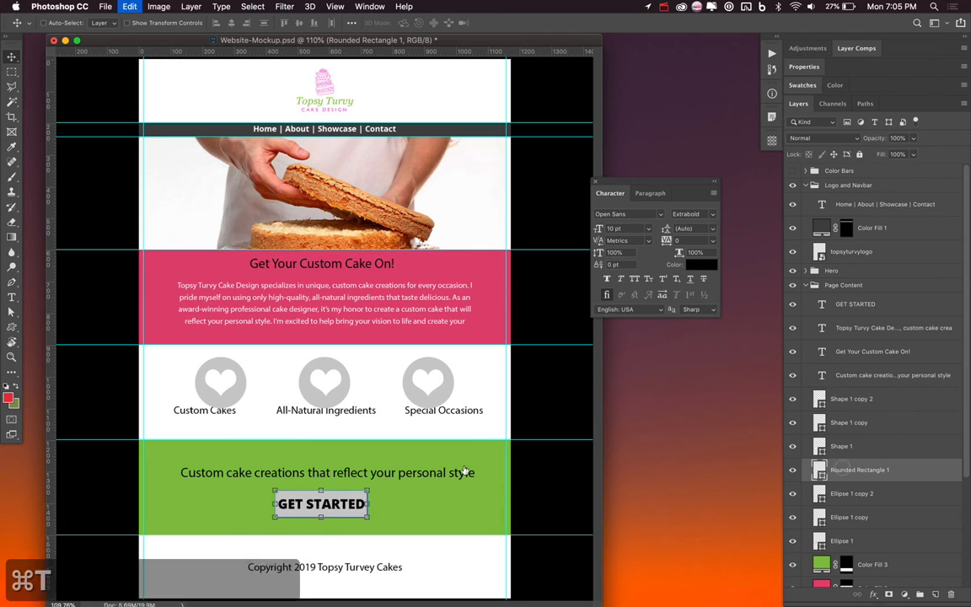
drag(371, 504, 375, 506)
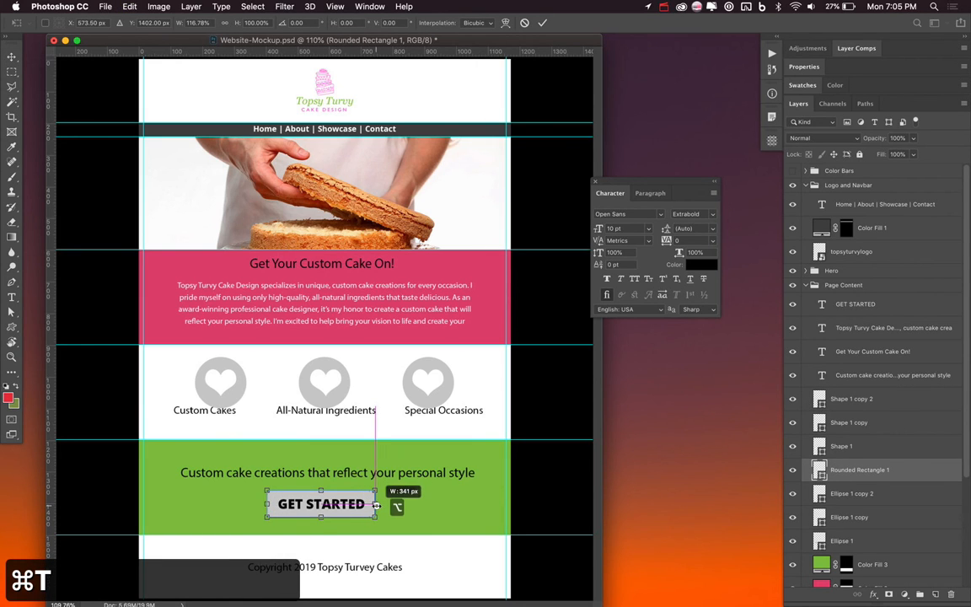
key(Return)
key(t)
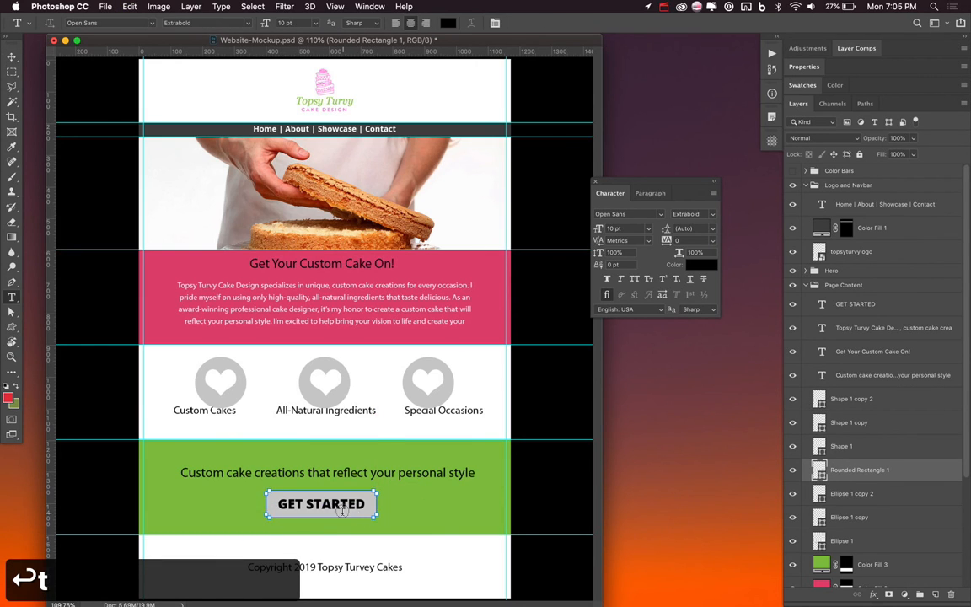
click(341, 510)
click(517, 23)
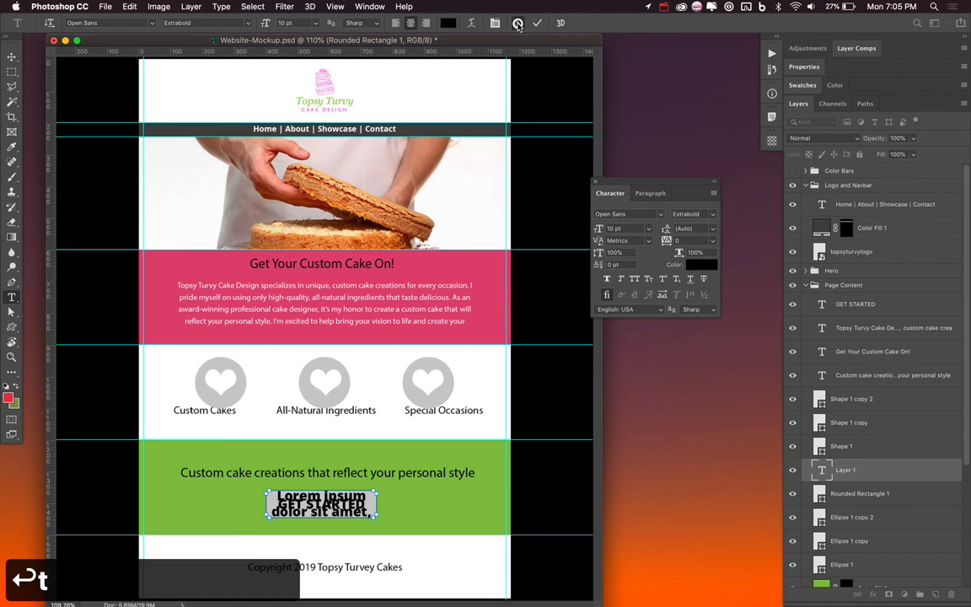
key(v)
Set the colour of the whole GET STARTED text to white (ffffff) and commit it
key(t)
click(321, 507)
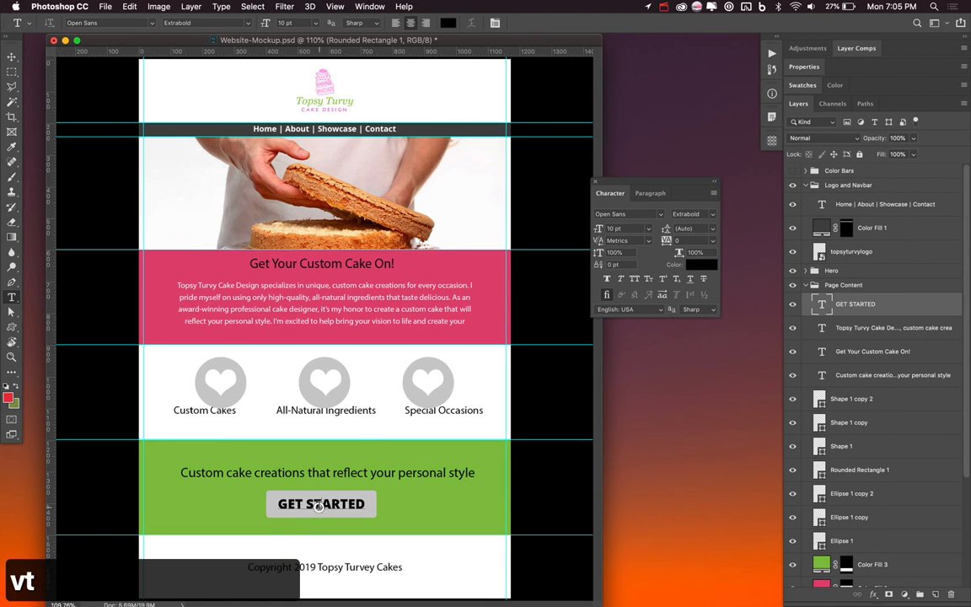
key(super+a)
click(447, 23)
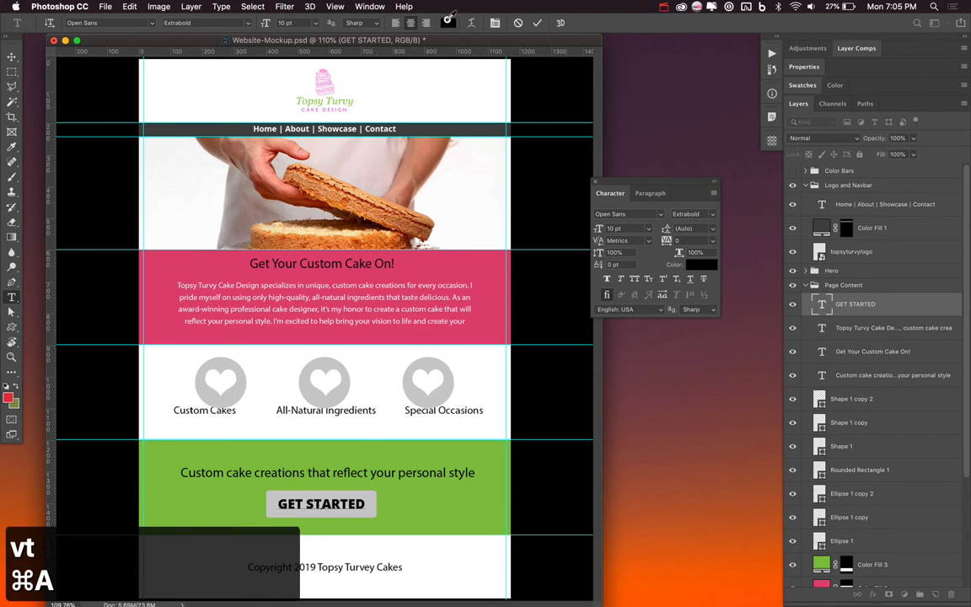
click(542, 130)
key(Return)
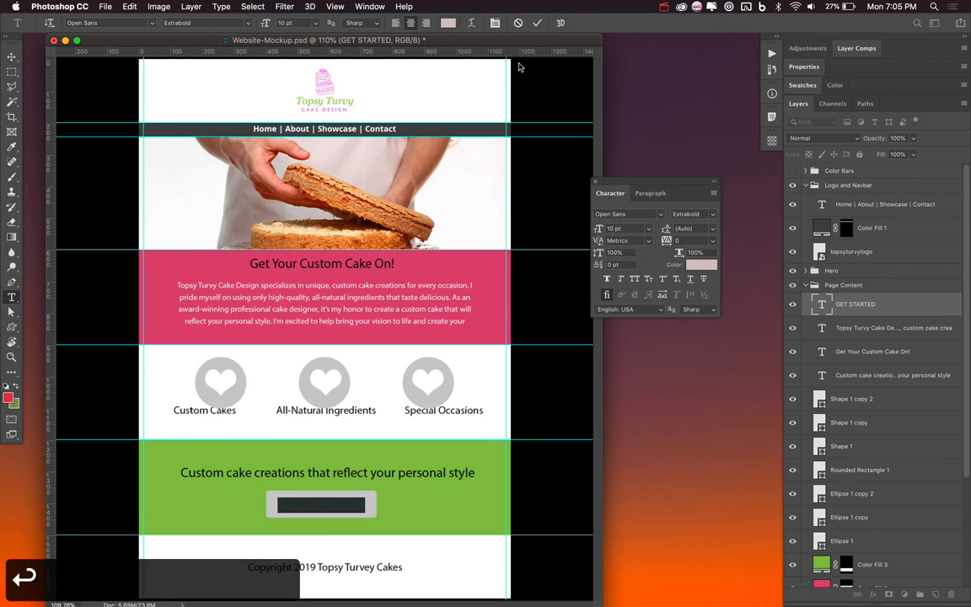
click(450, 24)
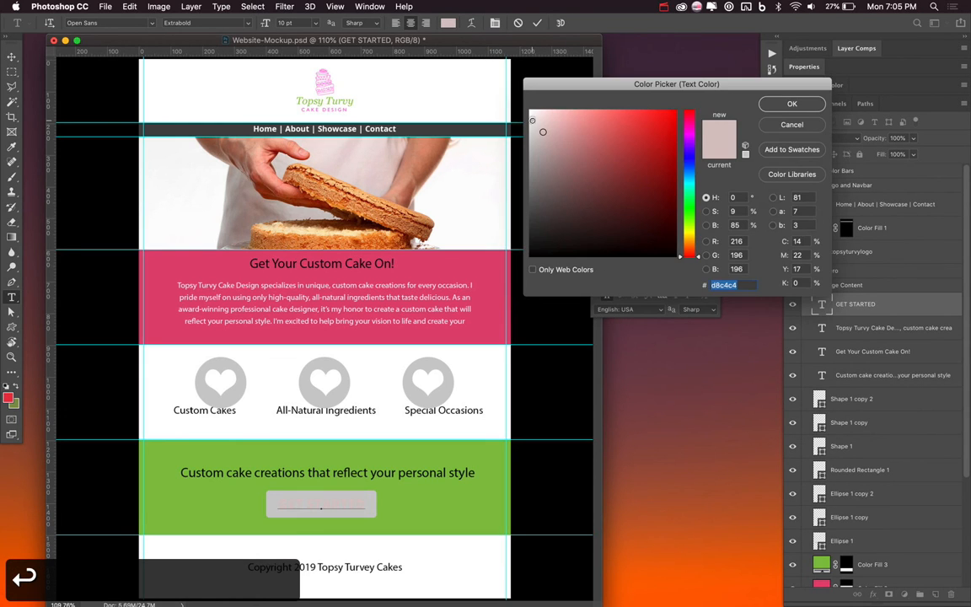
text(ffffff)
key(Return)
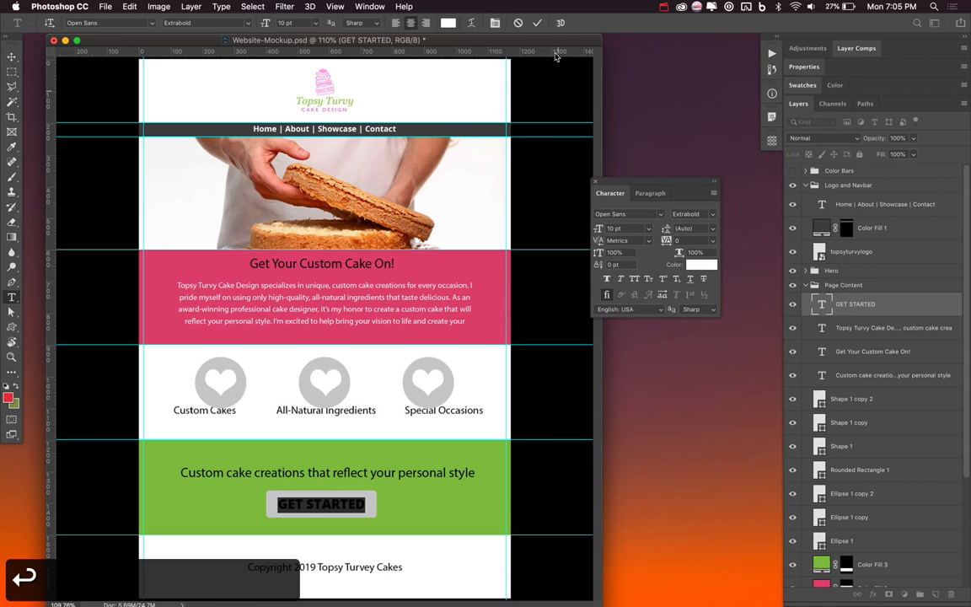
click(537, 23)
key(v)
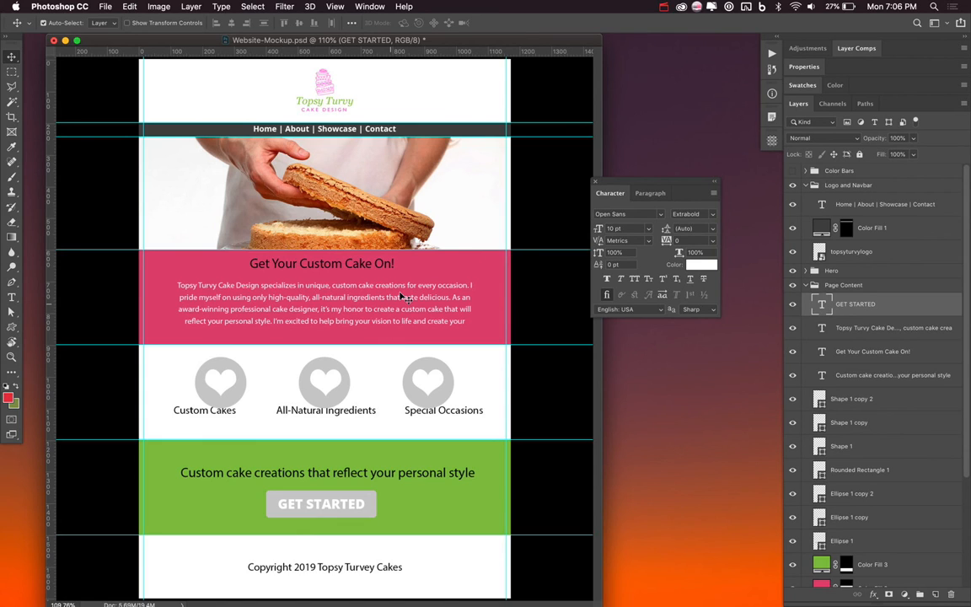
Change the Get Your Custom Cake On! heading to Georgia Italic in white (ffffff)
key(t)
click(337, 264)
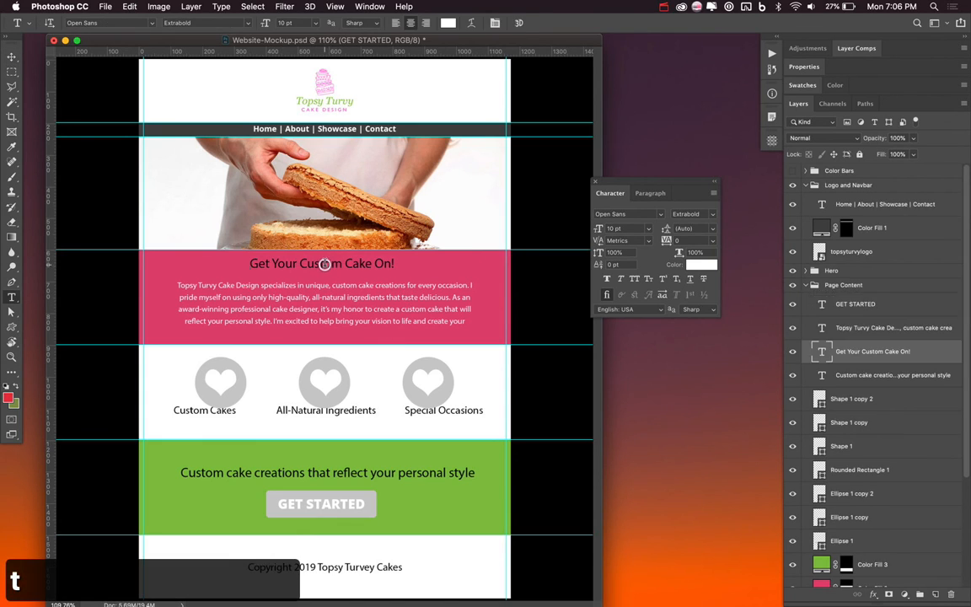
key(super+a)
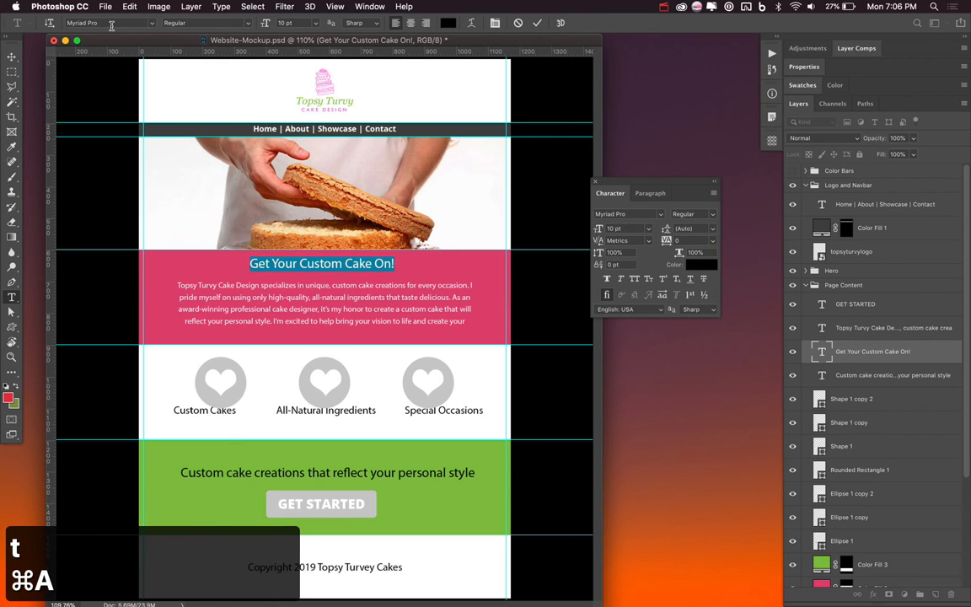
click(110, 25)
text(geor)
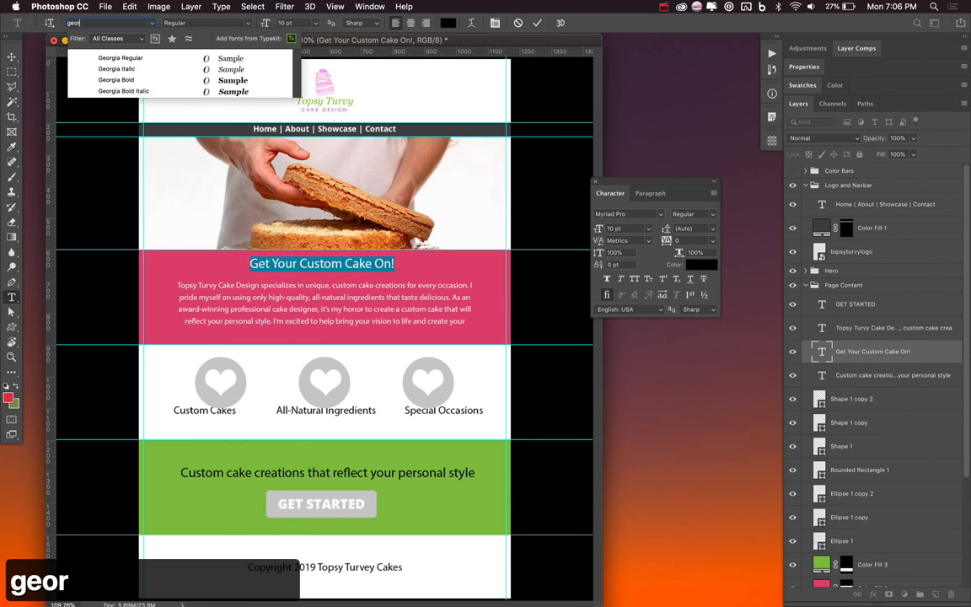
click(100, 68)
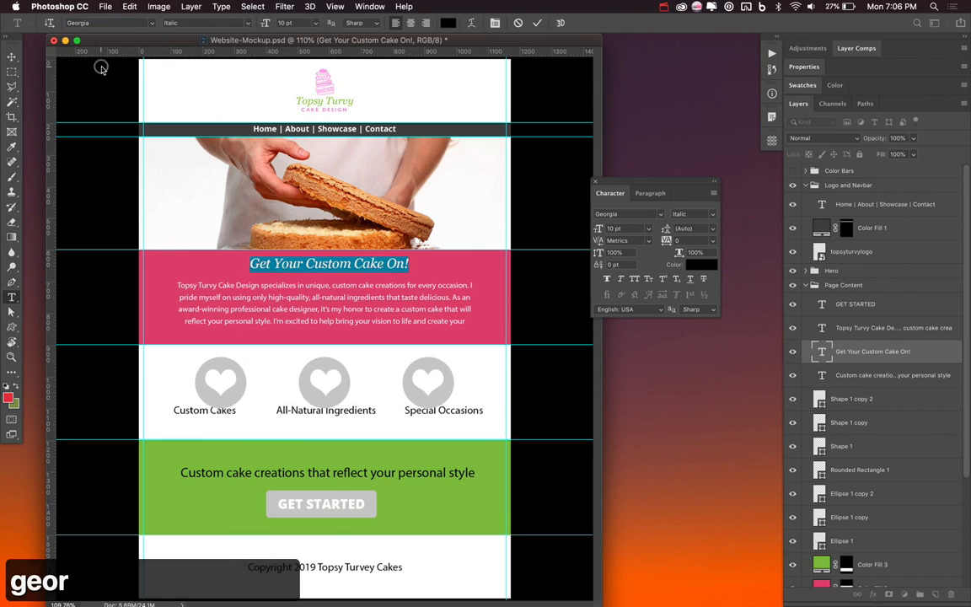
click(449, 23)
text(ffffff)
key(Return)
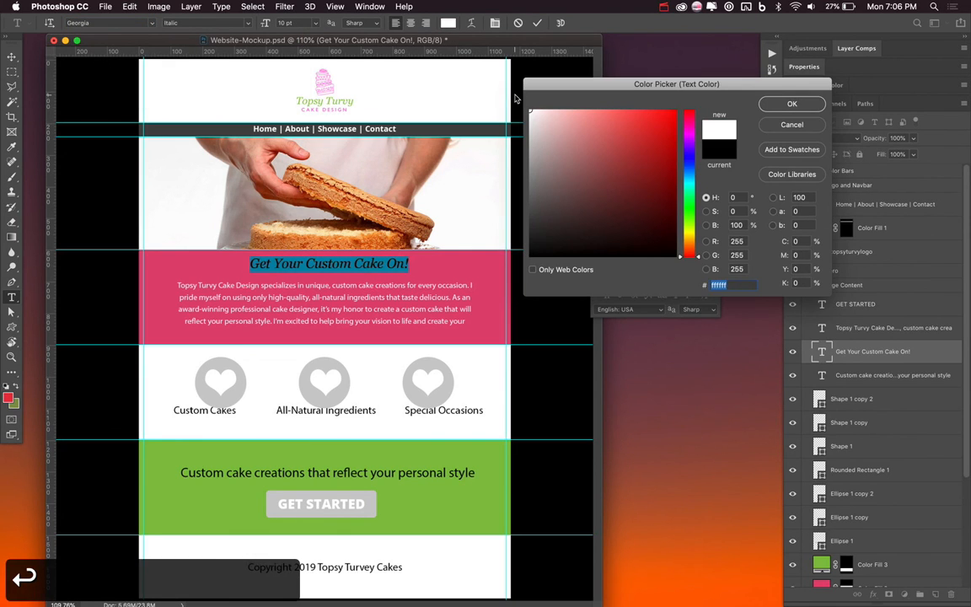
Set the Get Your Custom Cake On! heading to Bold Italic with centred alignment and commit it
click(226, 24)
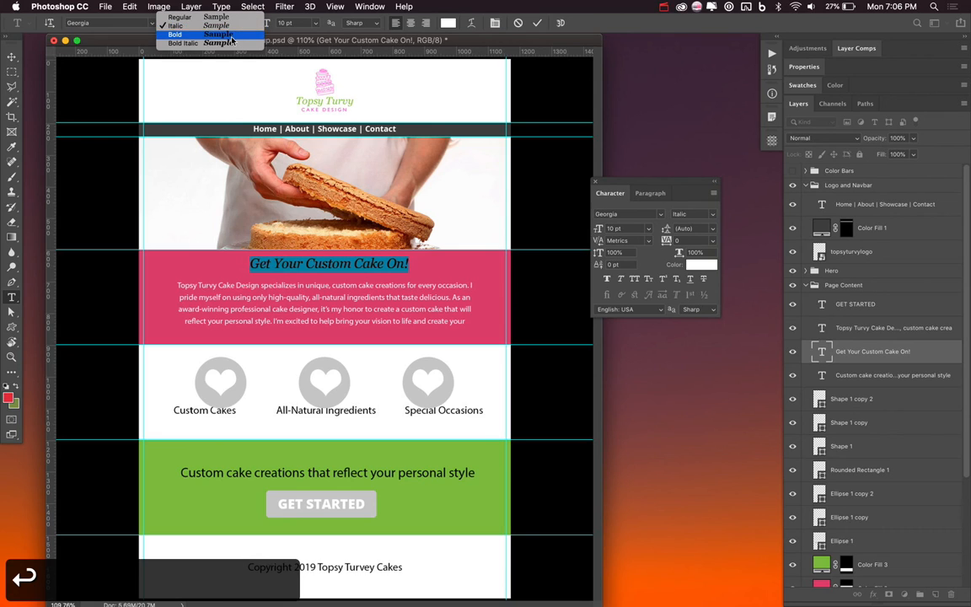
click(226, 44)
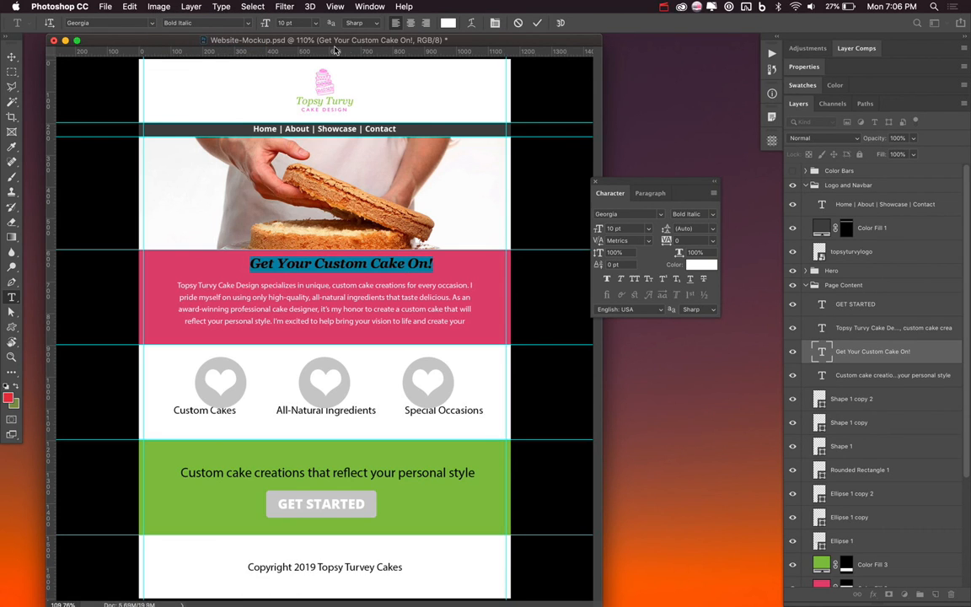
click(396, 22)
key(Escape)
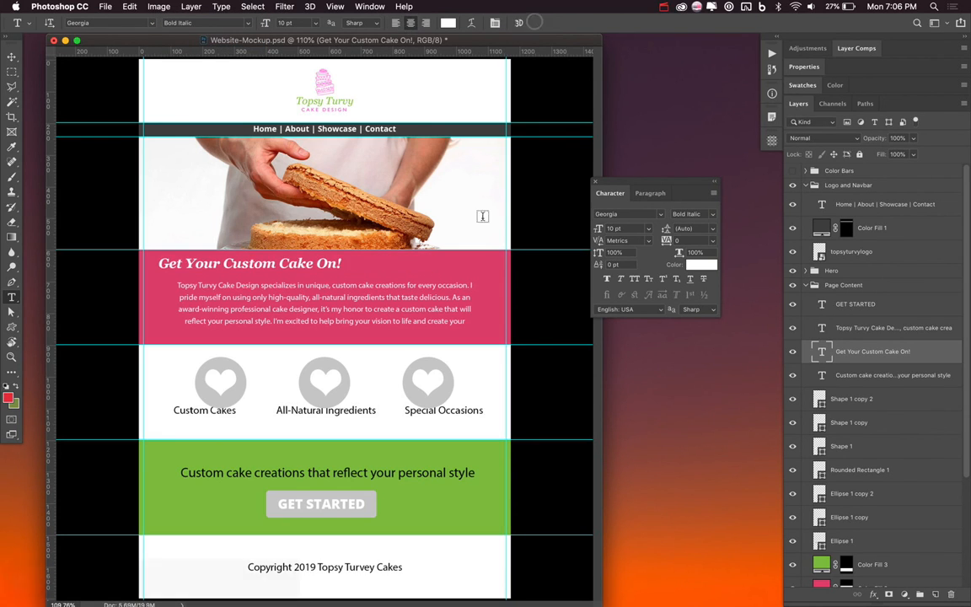
Centre the Get Your Custom Cake On! heading horizontally on a page-wide selection, deselect, and nudge the heading down 20 px
key(v)
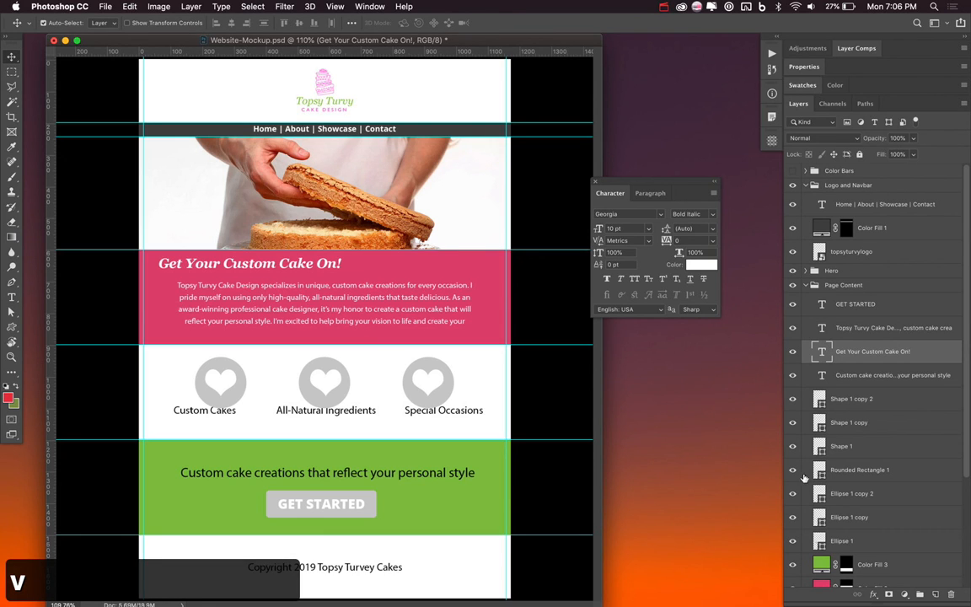
key(m)
drag(140, 250, 546, 318)
key(v)
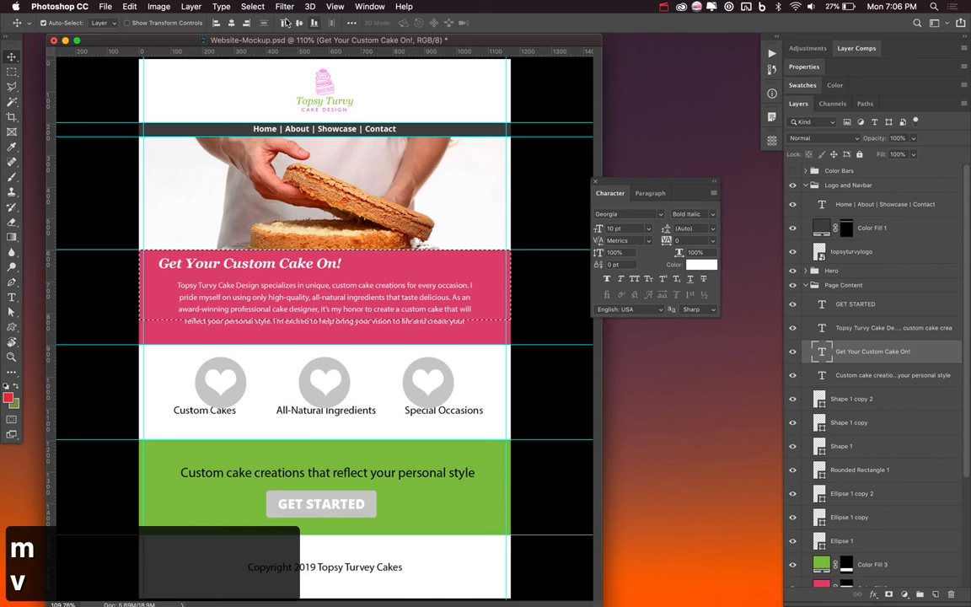
click(226, 22)
key(super+d)
key(v)
key(shift+Down)
key(shift+Down)
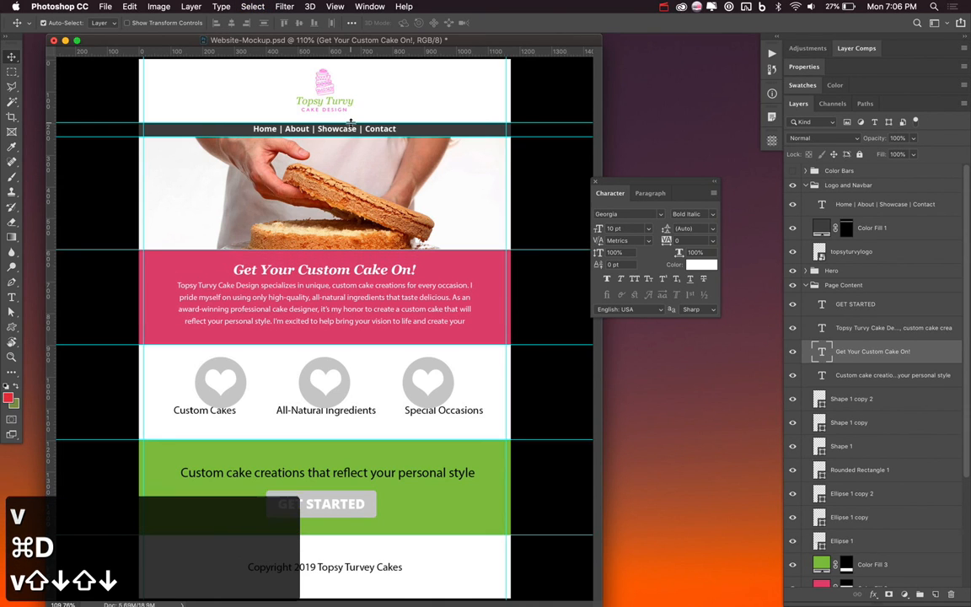
Nudge the pink section's paragraph down about 5 px below the heading
key(v)
click(385, 327)
key(Down)
key(Down)
key(Down)
key(Down)
key(Down)
key(Down)
key(Down)
key(Down)
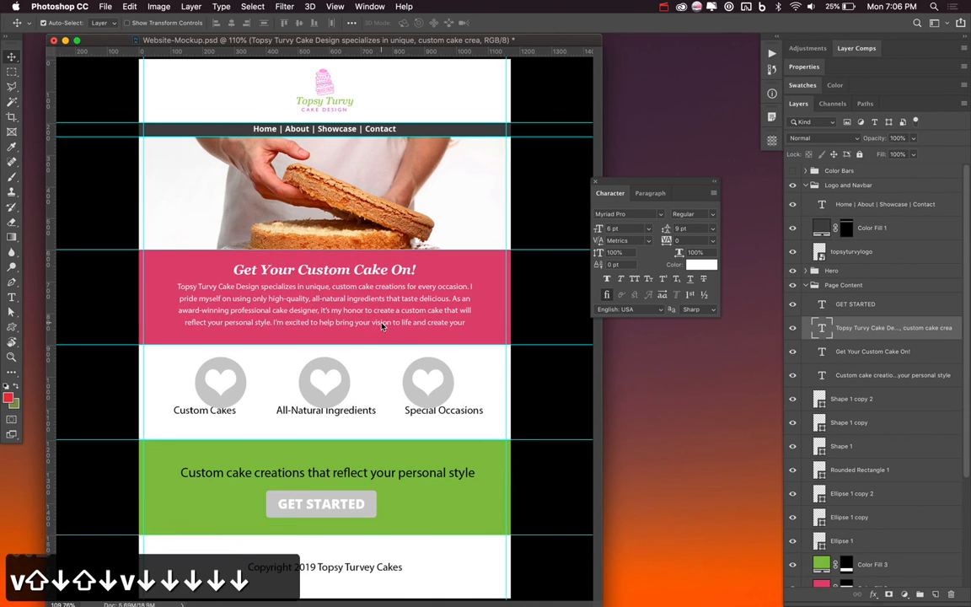
key(Up)
key(Up)
key(Up)
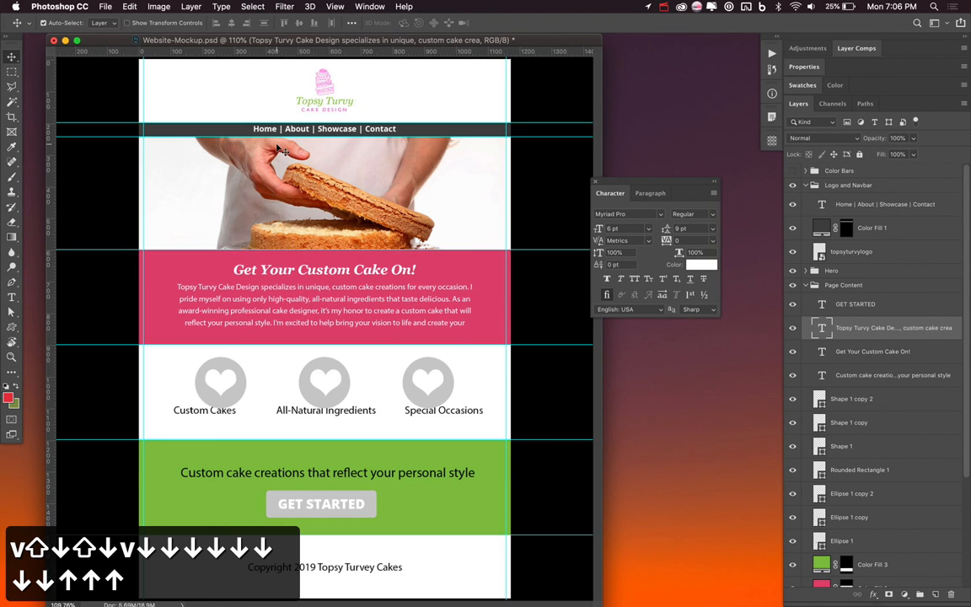
Move the Special Occasions, All-Natural Ingredients and Custom Cakes text layers into the Page Content group, just above Shape 1 copy 2
key(v)
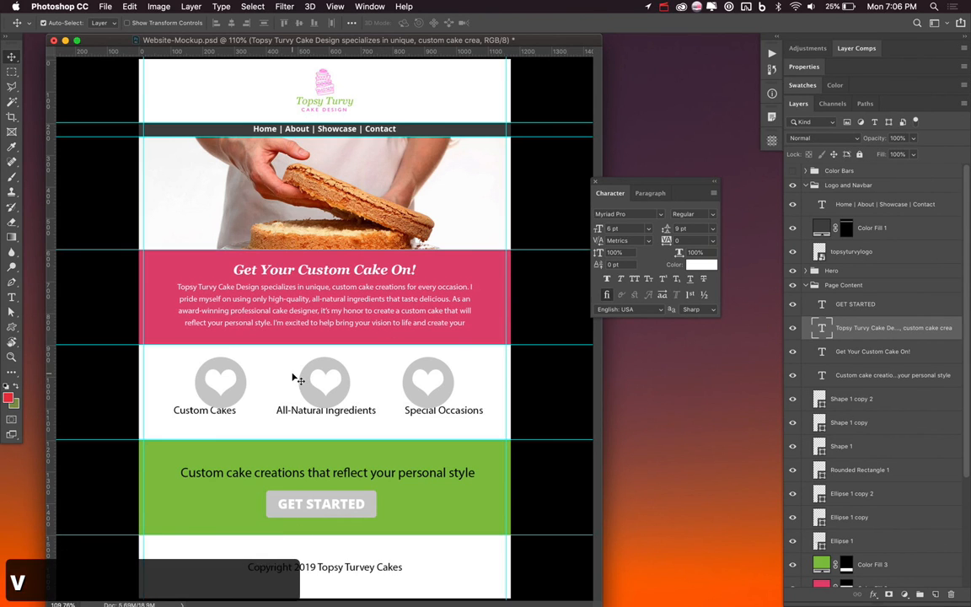
click(199, 415)
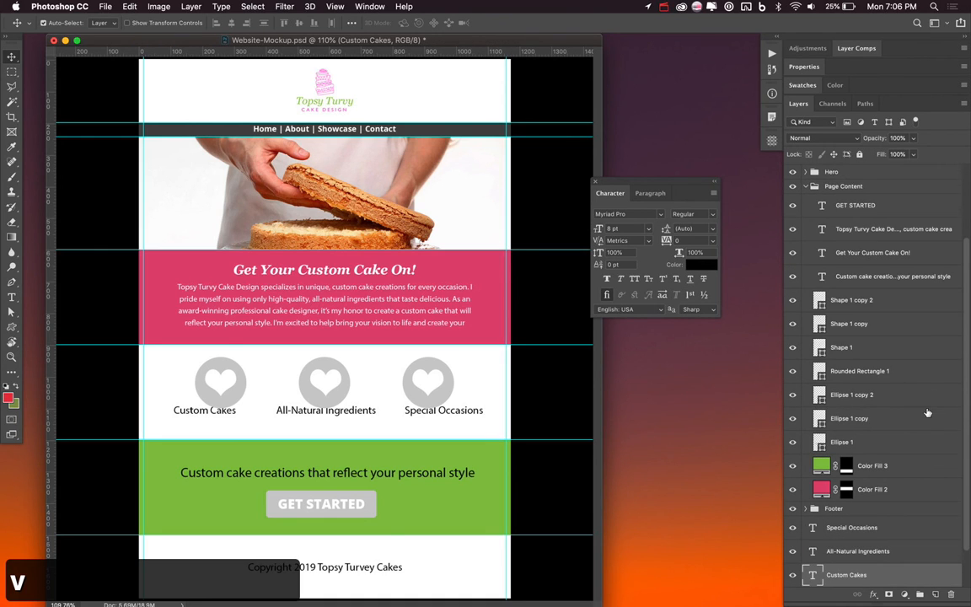
scroll(875, 476, down, 2)
click(866, 481)
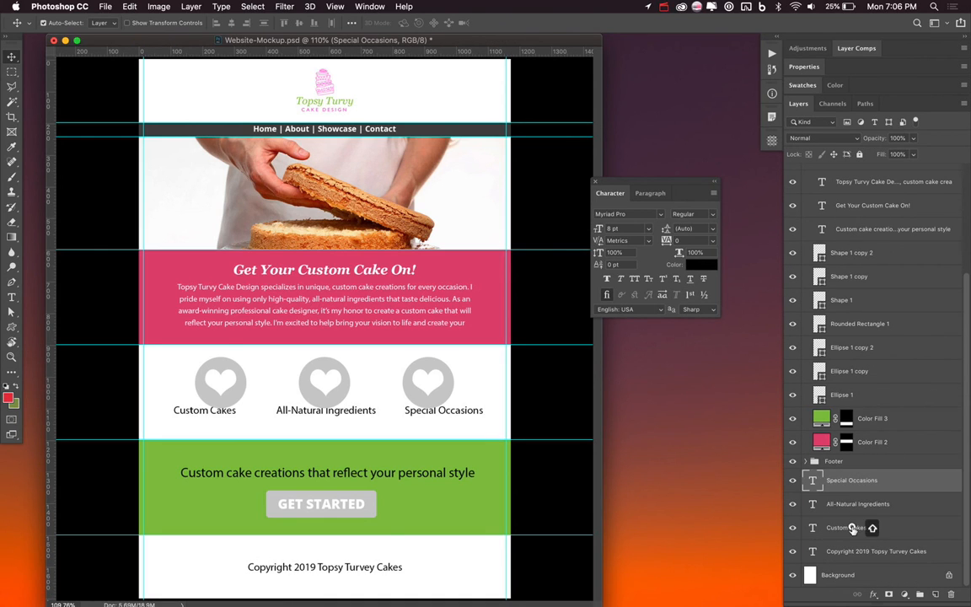
shift+click(852, 527)
scroll(853, 530, up, 2)
scroll(853, 531, up, 1)
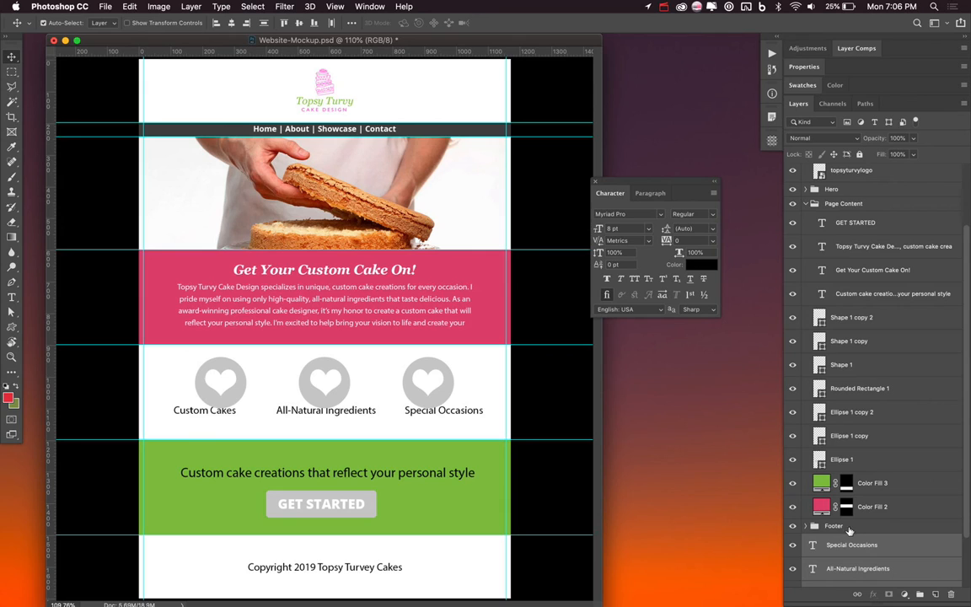
drag(844, 545, 879, 317)
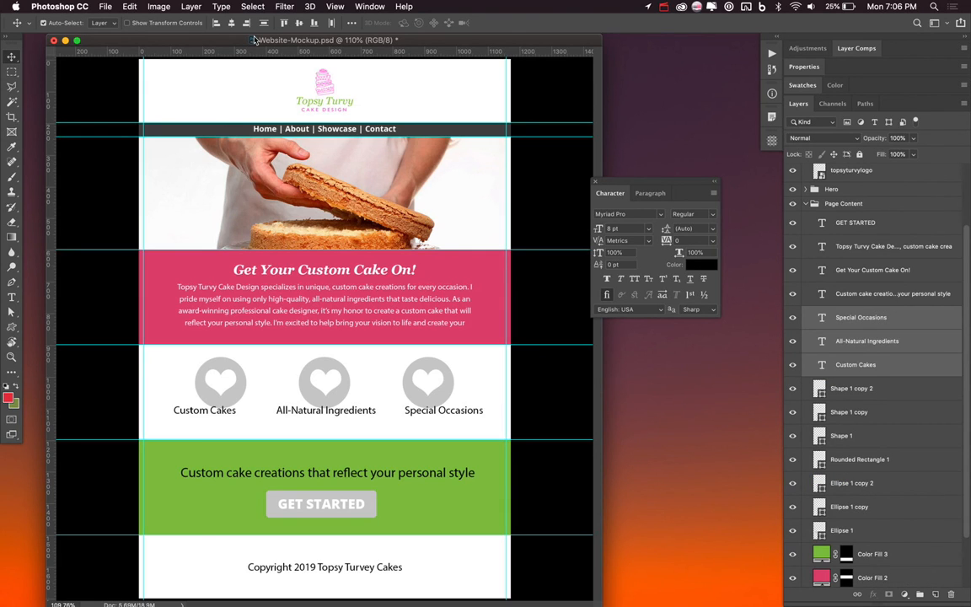
Set the three icon labels to Georgia Regular at 7 pt with centred alignment
click(618, 216)
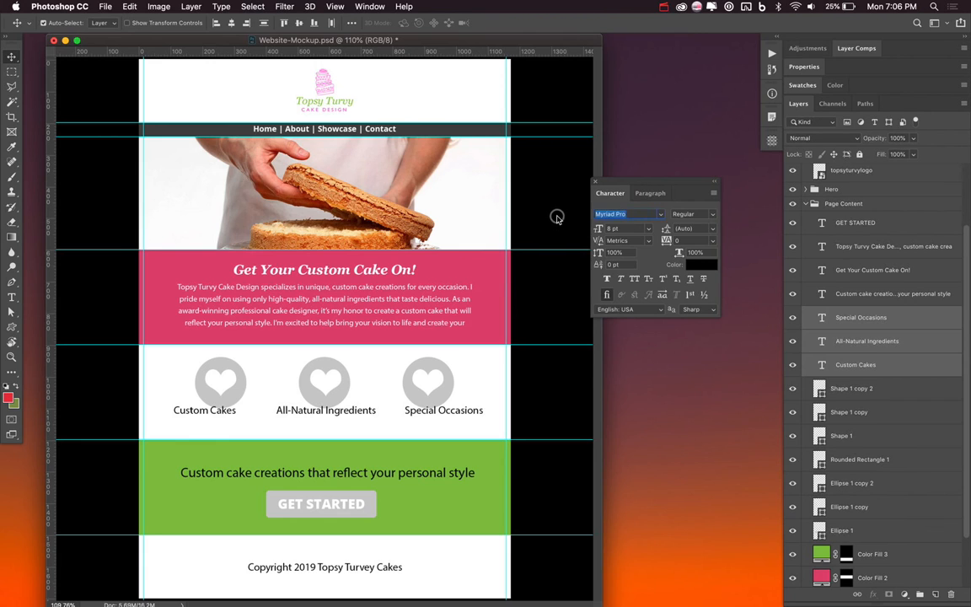
text(geor)
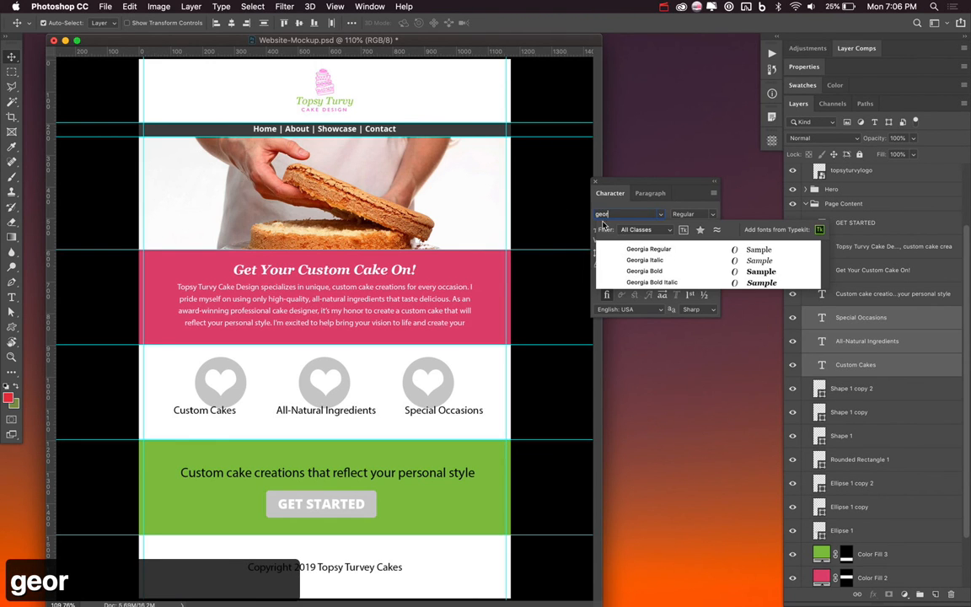
click(646, 249)
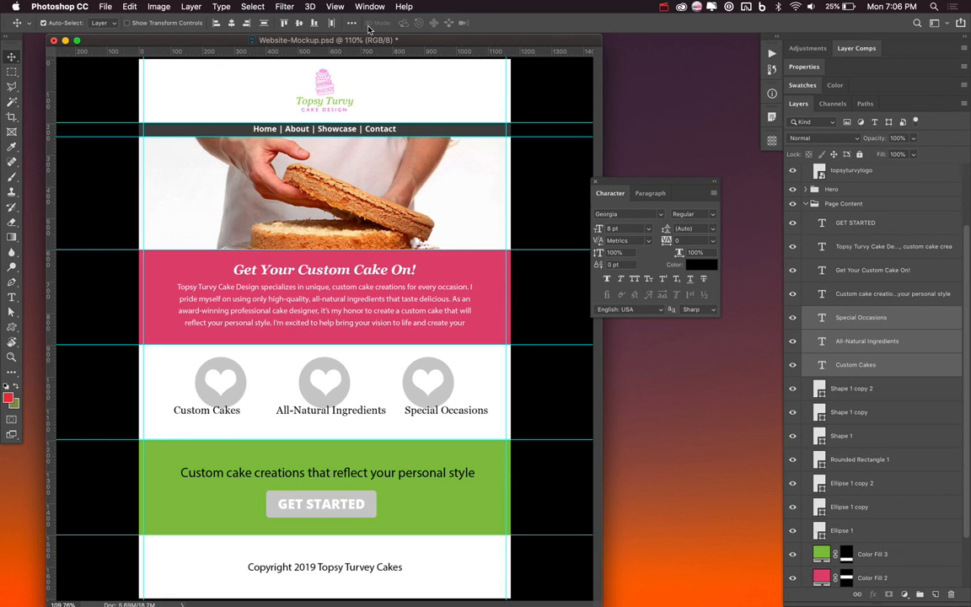
click(620, 228)
text(7)
key(Return)
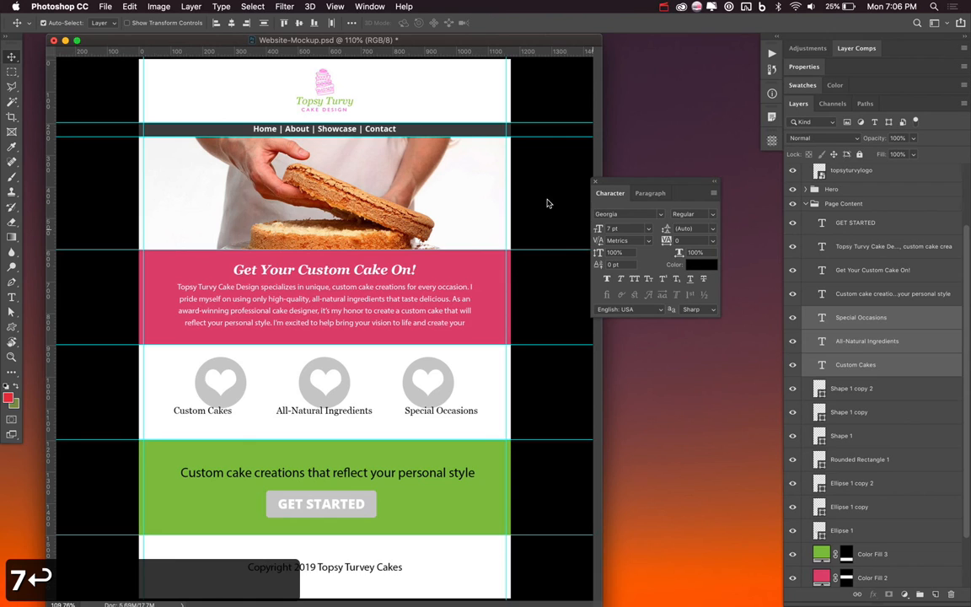
key(t)
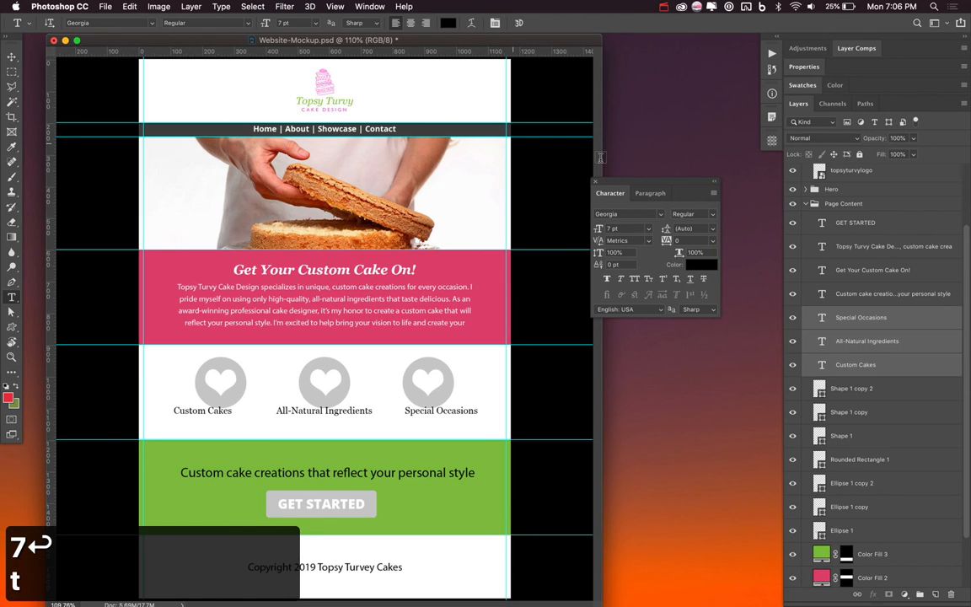
click(426, 23)
Move the Special Occasions label beneath the third heart icon, slightly lower than the other labels
key(v)
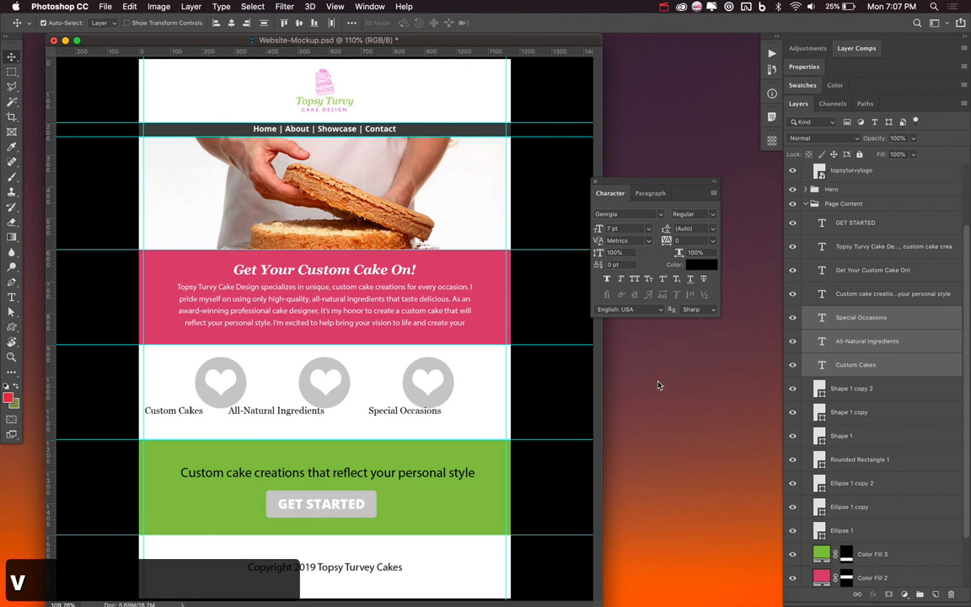
click(832, 368)
drag(405, 412, 425, 419)
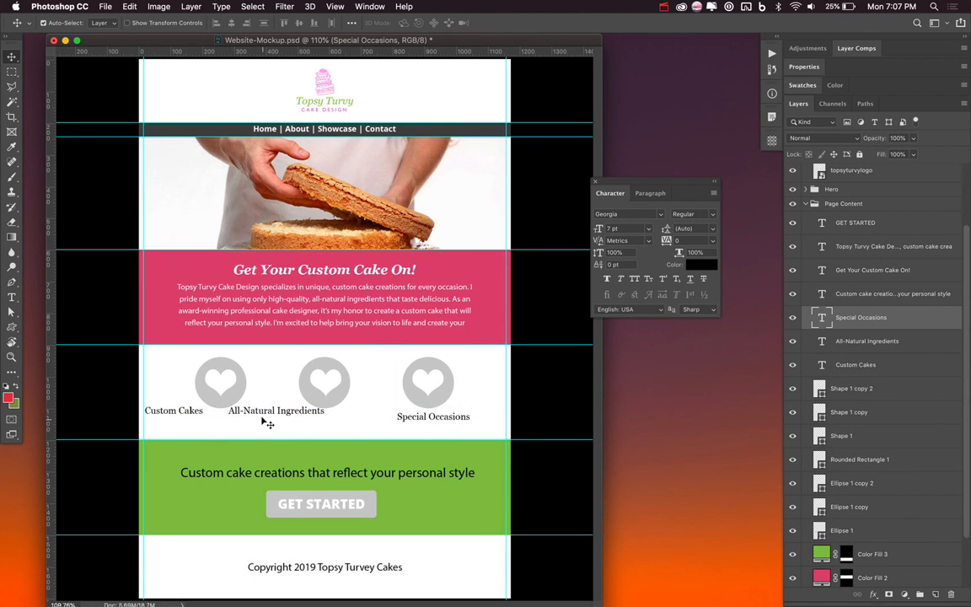
Move the All-Natural Ingredients label beneath the middle heart icon and the Custom Cakes label beneath the first one
click(299, 424)
drag(299, 424, 349, 430)
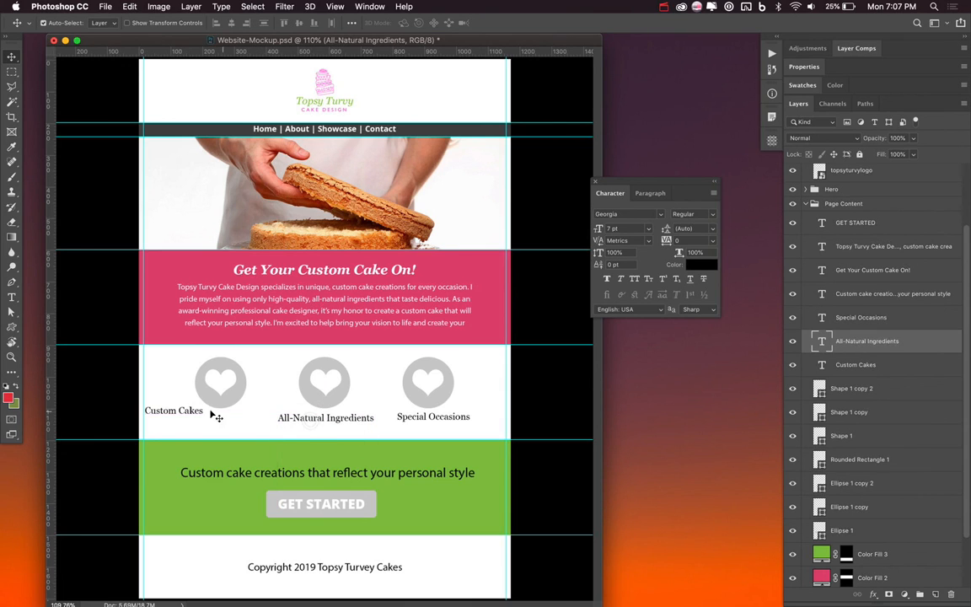
drag(194, 412, 234, 420)
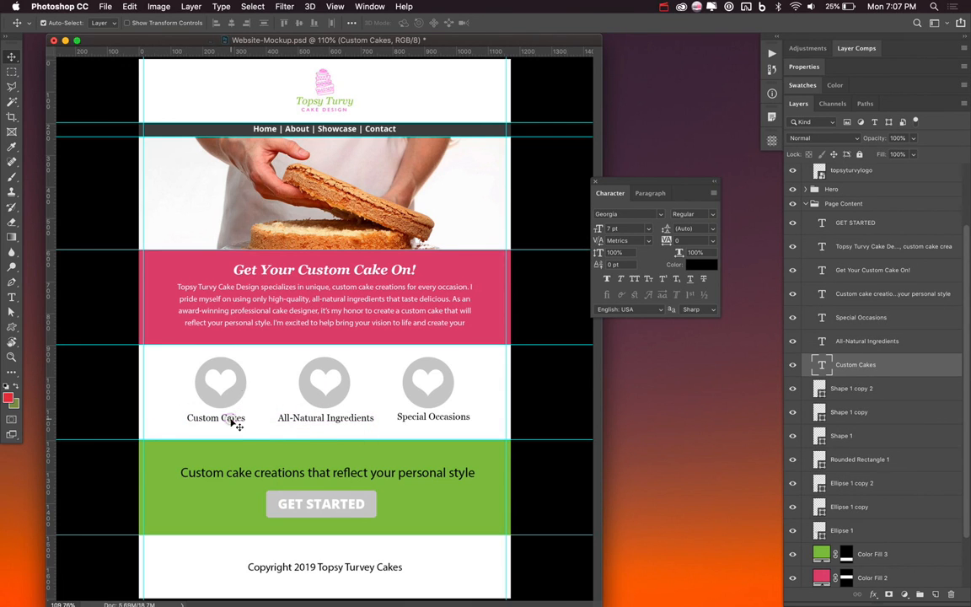
Align the bottom edges of the three icon labels and distribute their horizontal centres evenly
shift+click(877, 319)
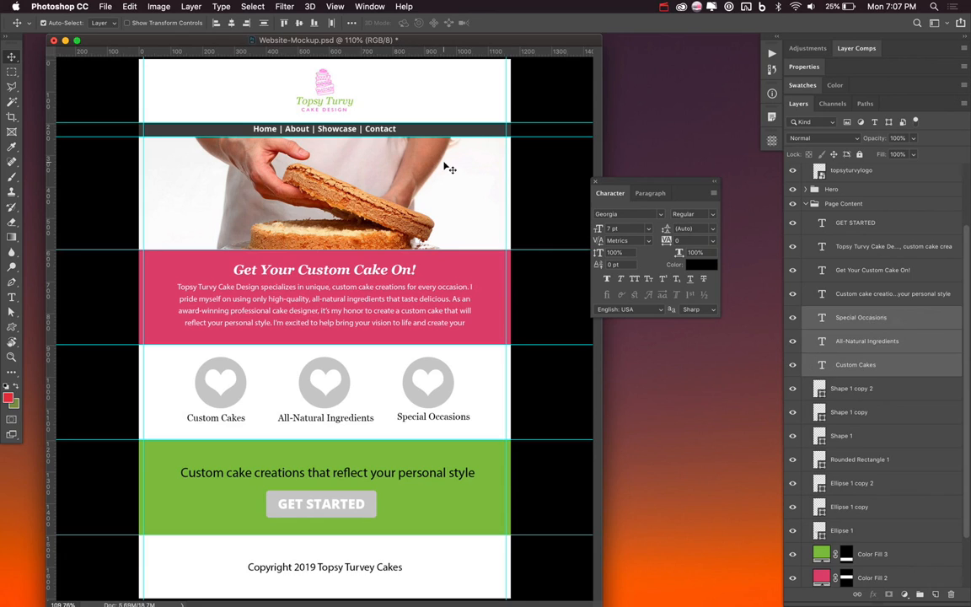
click(315, 23)
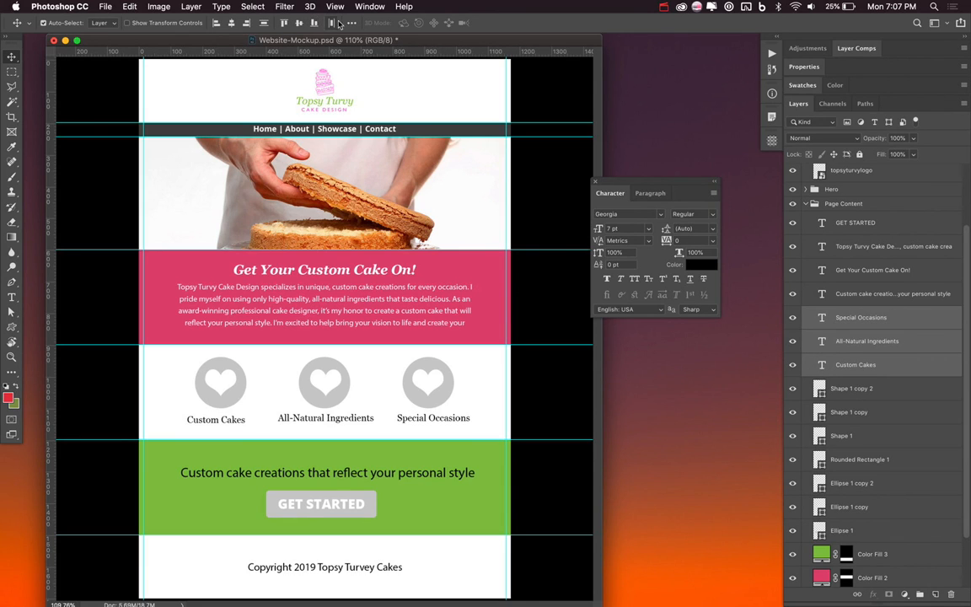
click(352, 23)
click(387, 91)
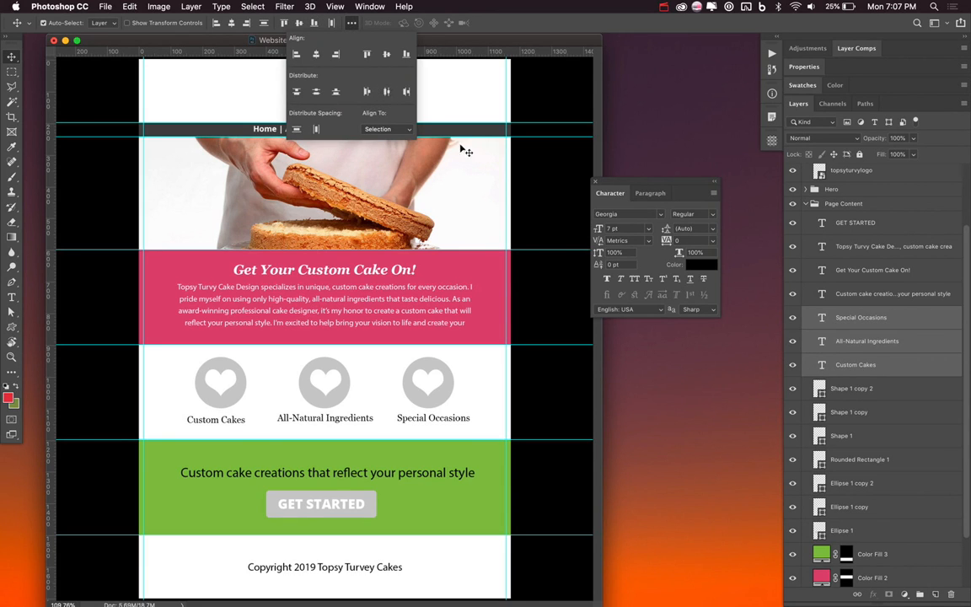
Group the layers from Special Occasions down to Ellipse 1 and name the group Bulet Points
click(875, 392)
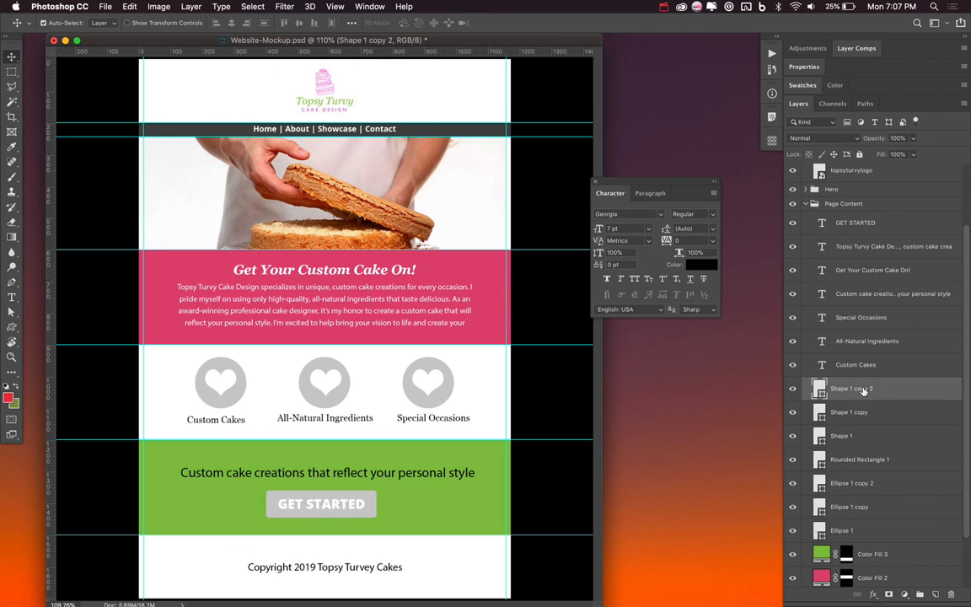
click(855, 319)
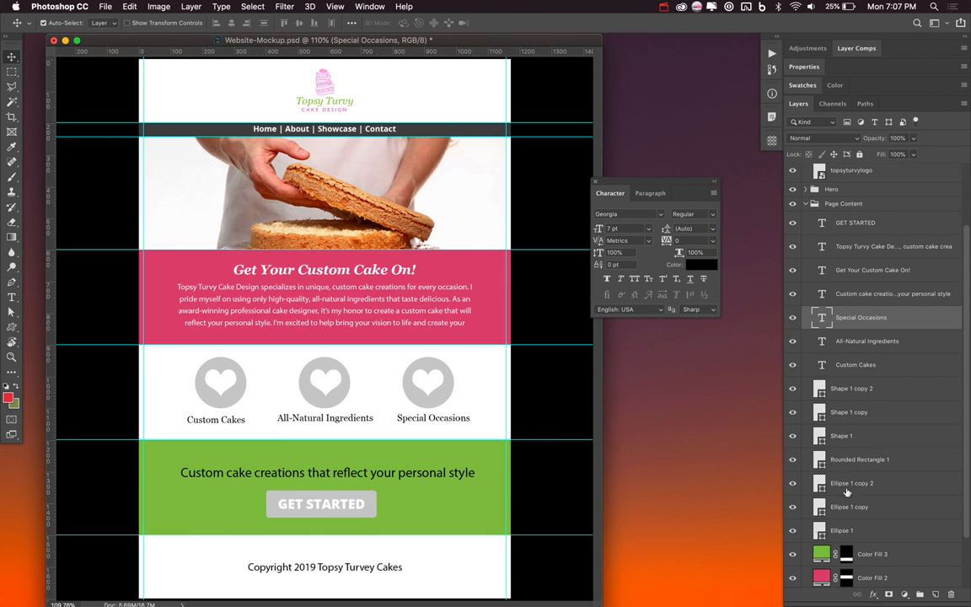
shift+click(839, 528)
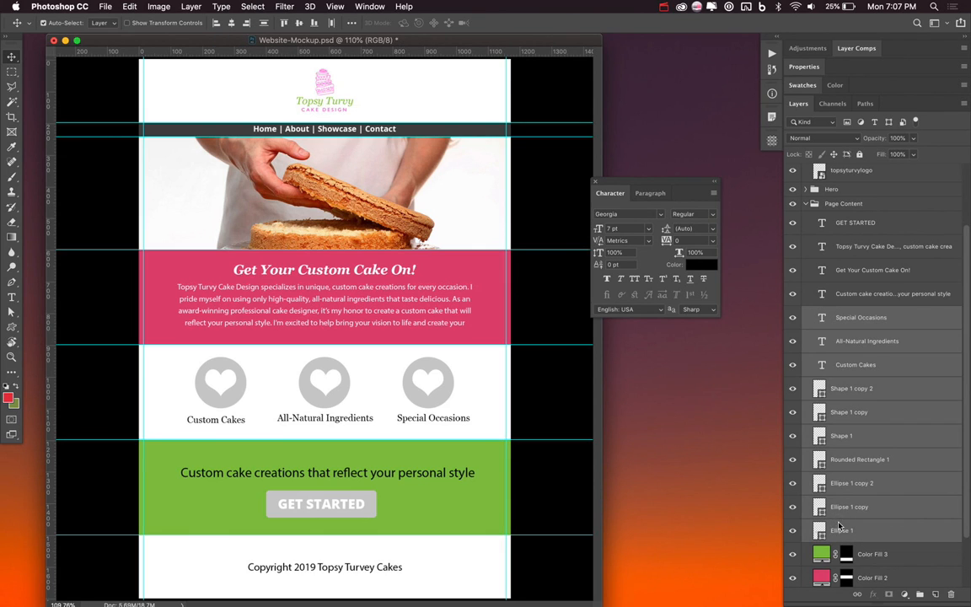
click(919, 594)
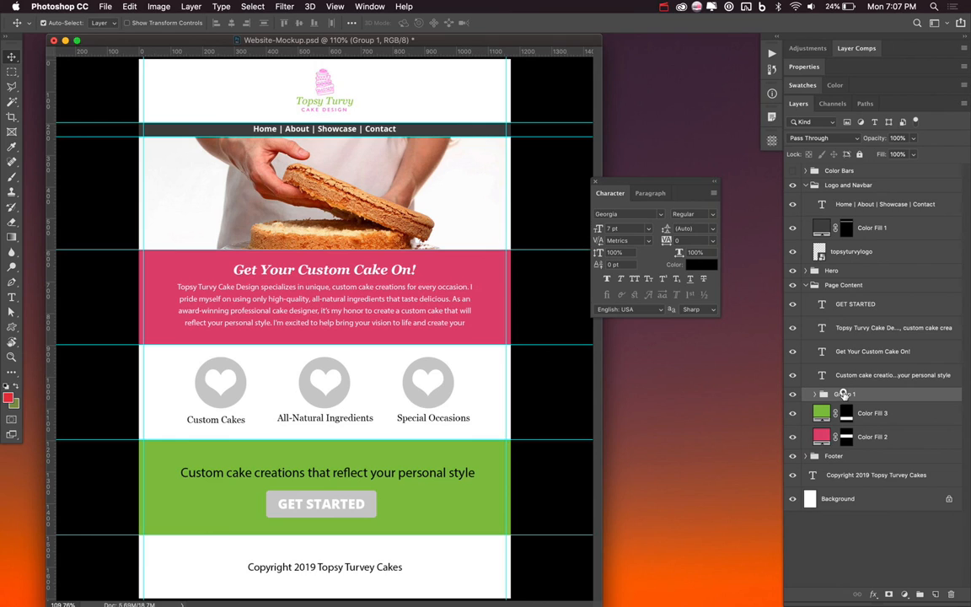
double_click(844, 394)
text(Bulet Po)
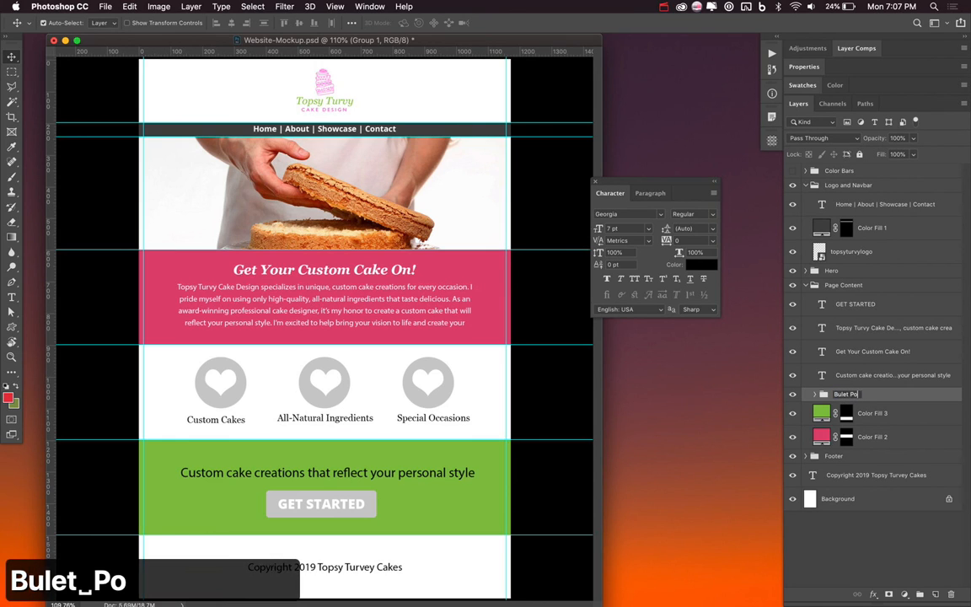
text(ints)
key(Return)
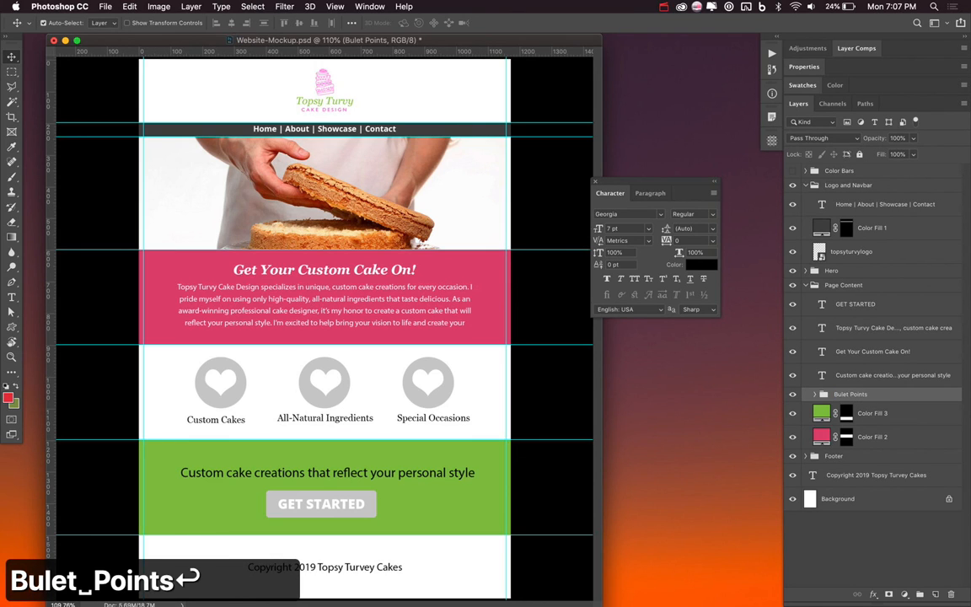
Correct the spelling of the new group's name to Bullet Points
double_click(835, 394)
key(Up)
key(Right)
key(Right)
key(Right)
text(l)
key(Return)
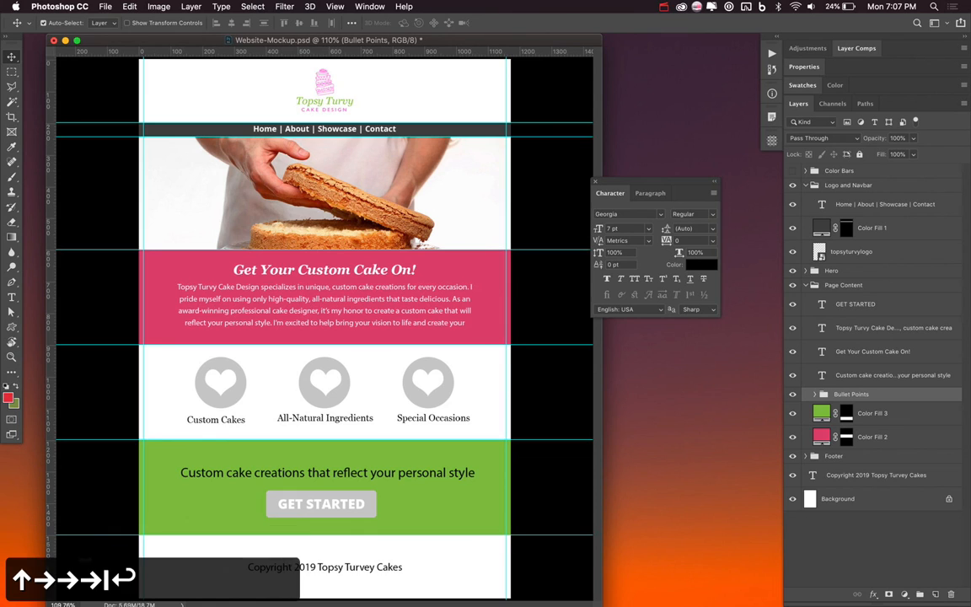
Centre the Bullet Points group horizontally on the canvas and clear the selection
key(v)
key(super+a)
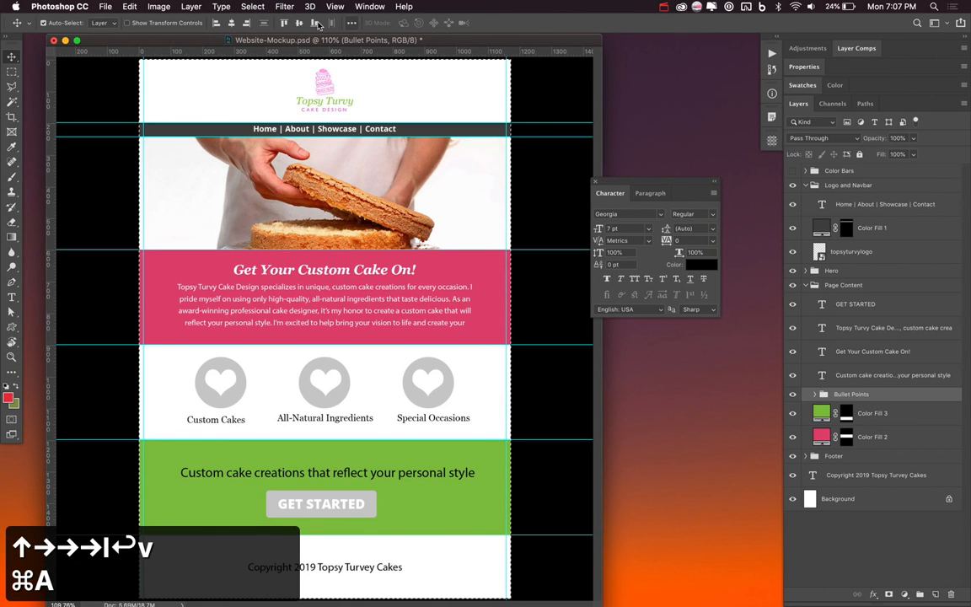
click(232, 23)
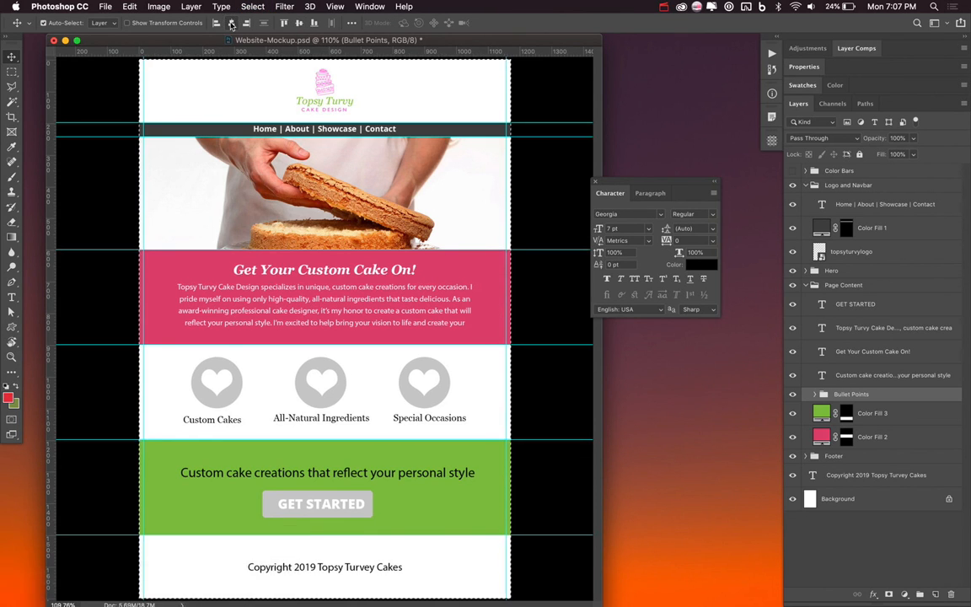
key(super+d)
key(v)
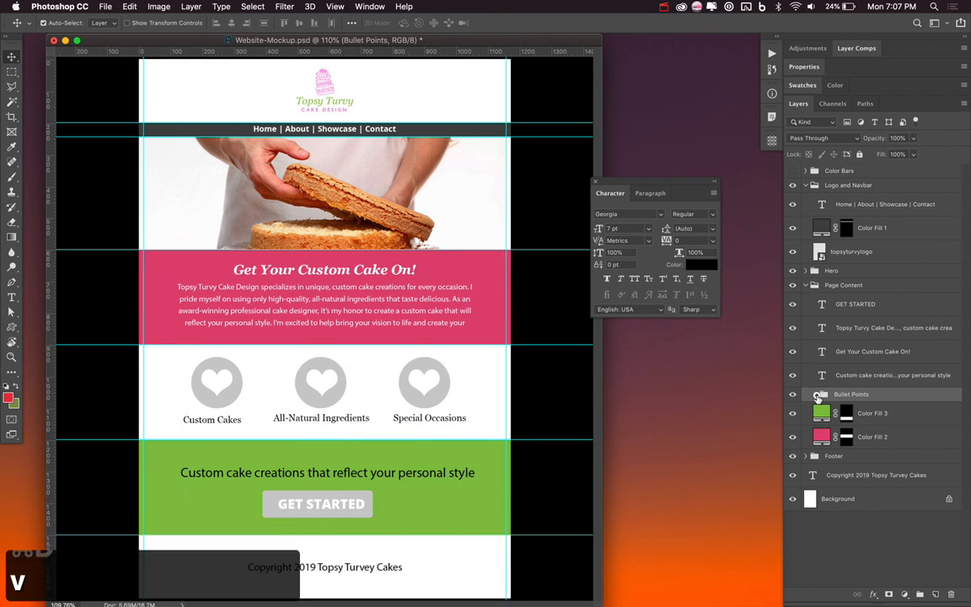
Move the Rounded Rectangle 1 layer out of the Bullet Points group, placing it just above Color Fill 3
click(813, 394)
scroll(899, 432, down, 5)
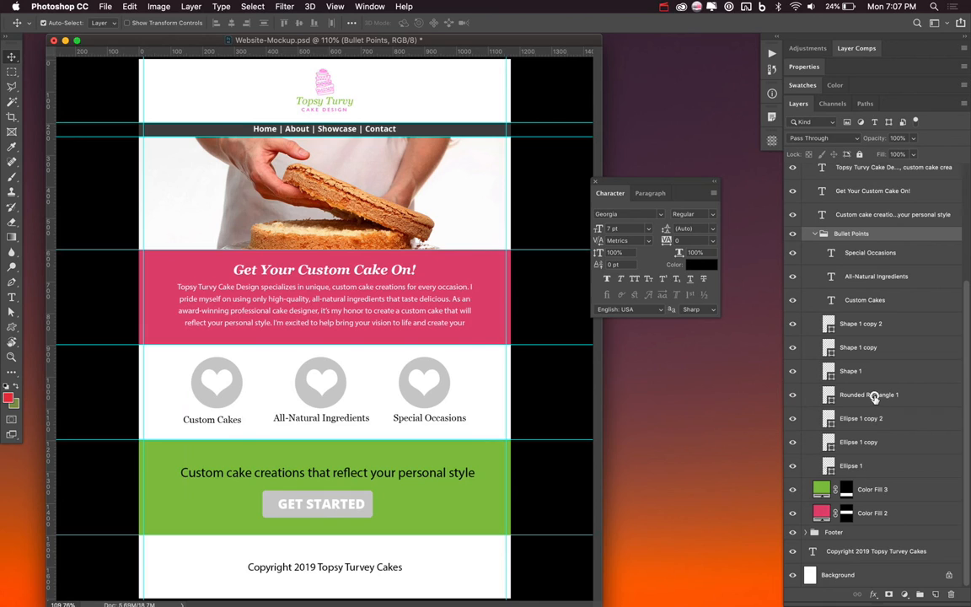
drag(874, 398, 854, 469)
key(v)
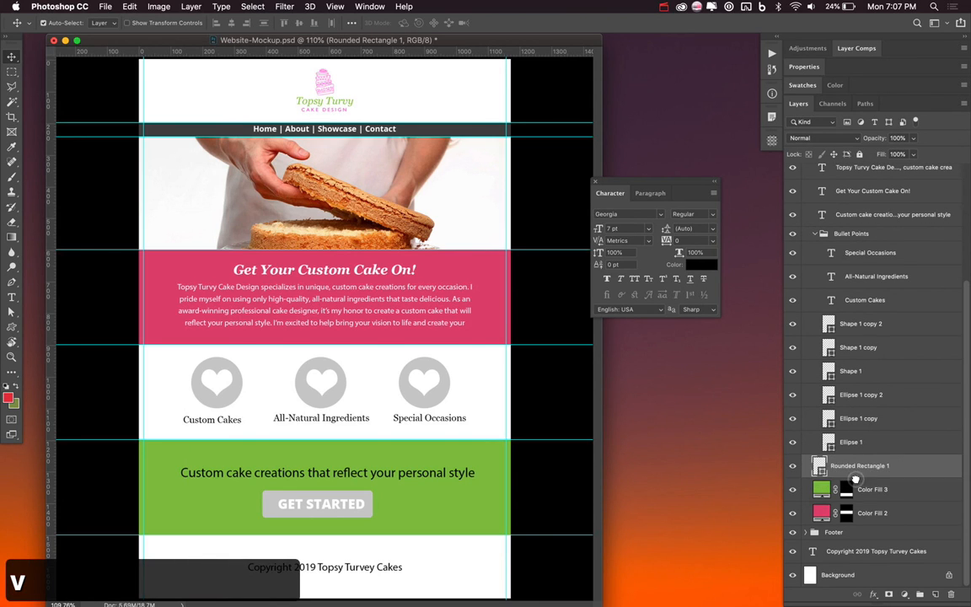
Centre the rounded button rectangle horizontally on the canvas, clear the selection and collapse the Bullet Points group
key(super+a)
click(230, 23)
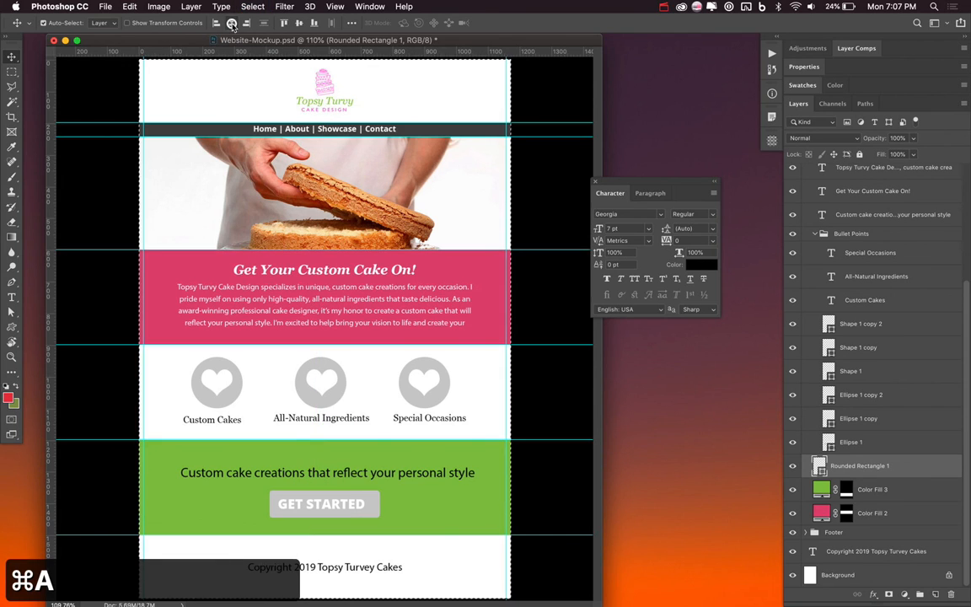
key(super+d)
key(v)
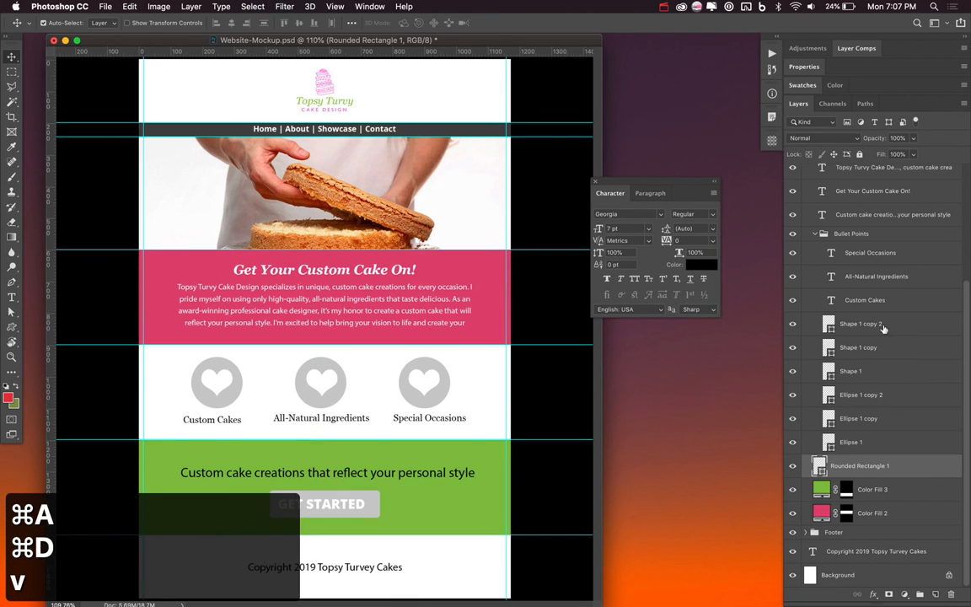
click(814, 233)
Set the green section's "Custom cake creations that reflect your personal style" text to Georgia Bold Italic
key(t)
click(391, 474)
key(super+a)
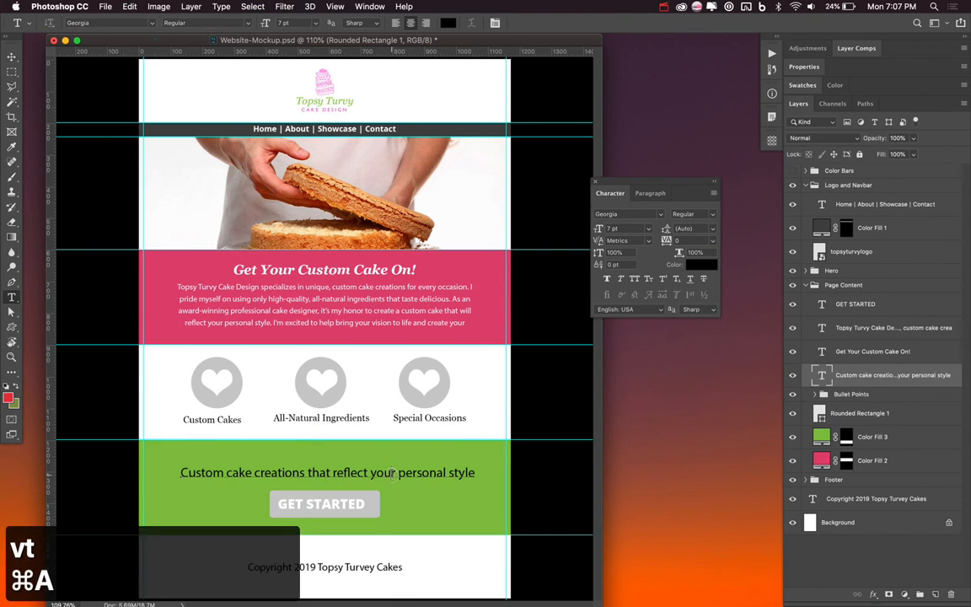
click(123, 23)
text(geor)
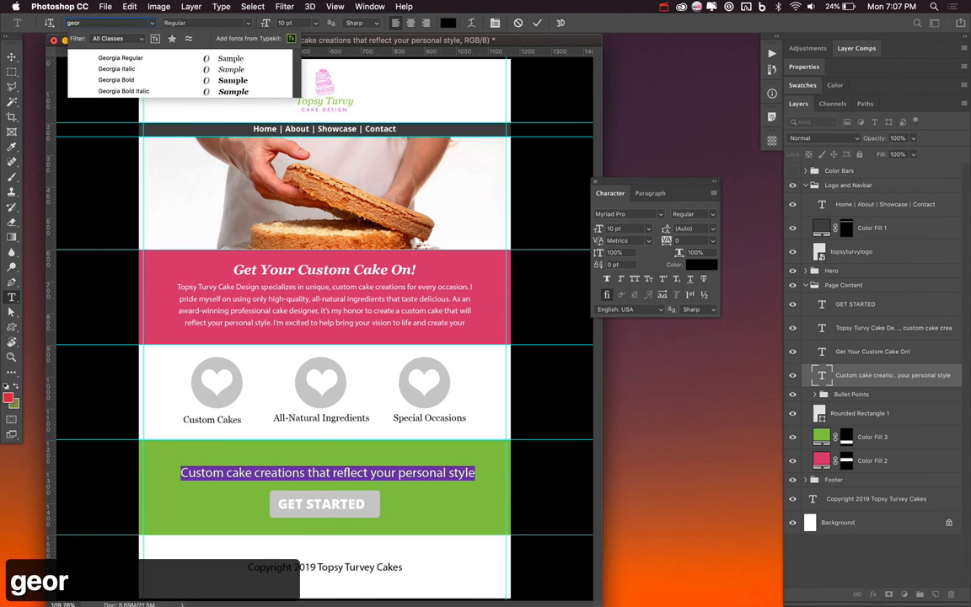
click(116, 69)
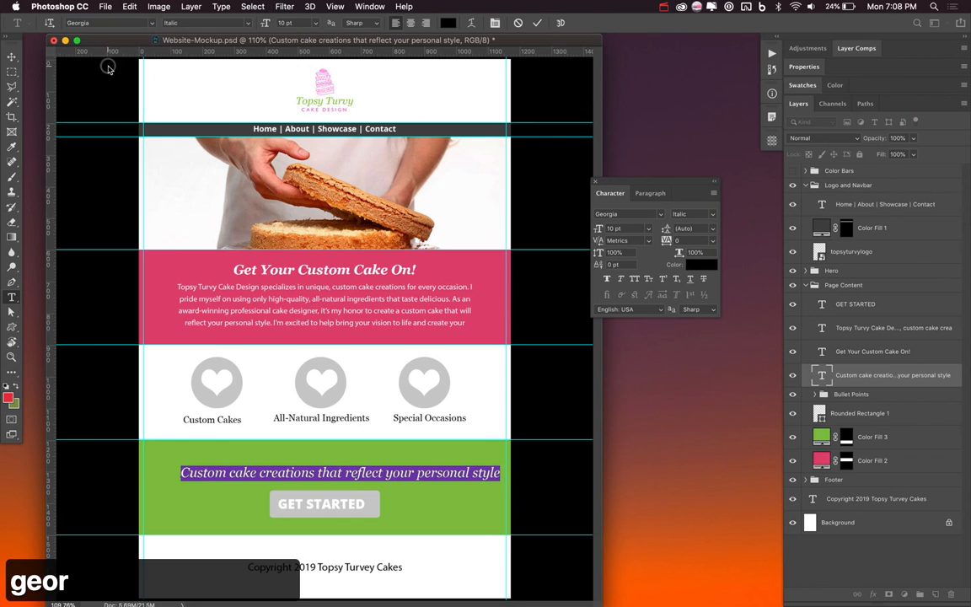
click(242, 23)
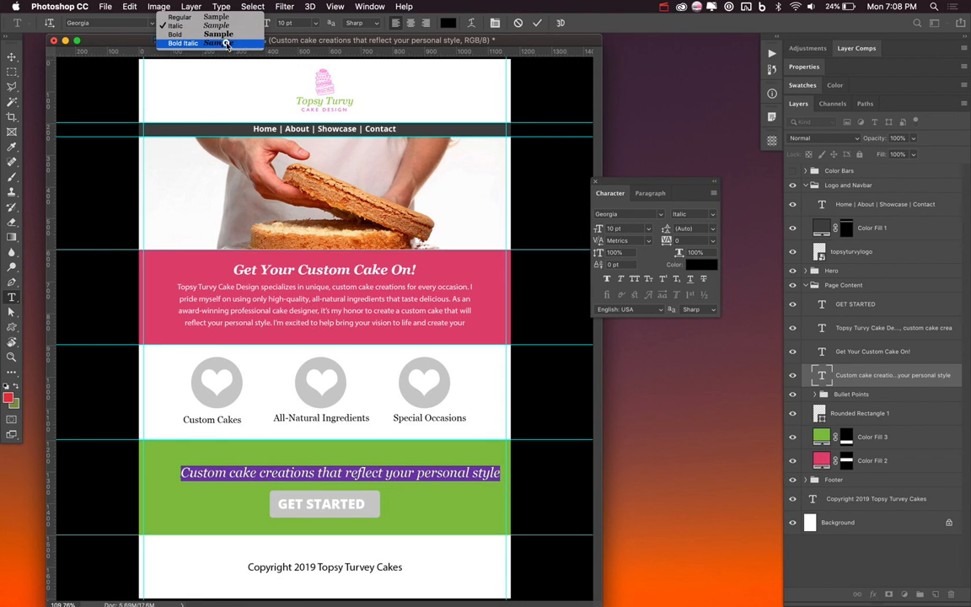
click(453, 48)
Colour the green section's tagline white and set its size to 8 pt
click(447, 23)
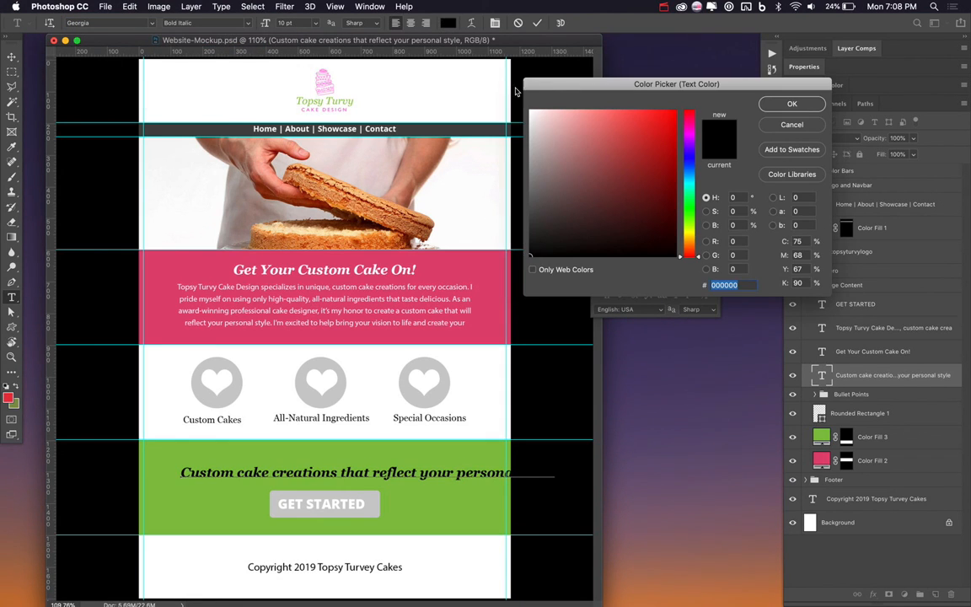
click(548, 124)
key(Return)
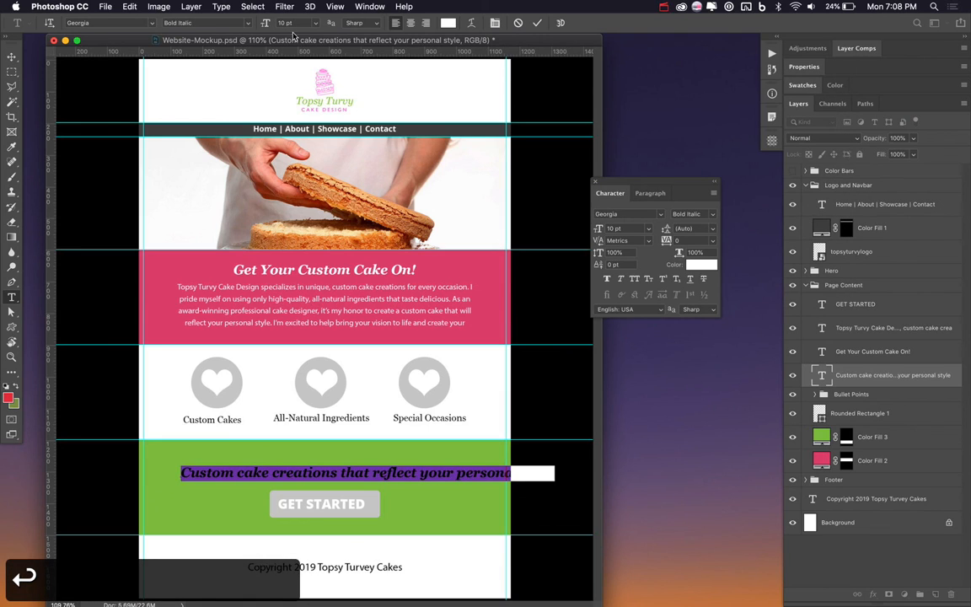
click(285, 23)
text(8)
key(Return)
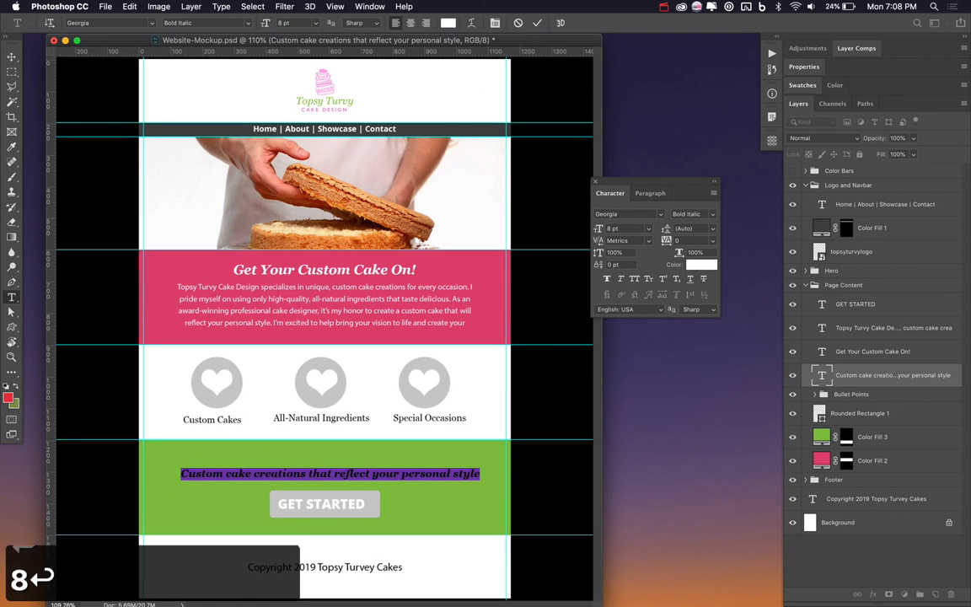
click(537, 23)
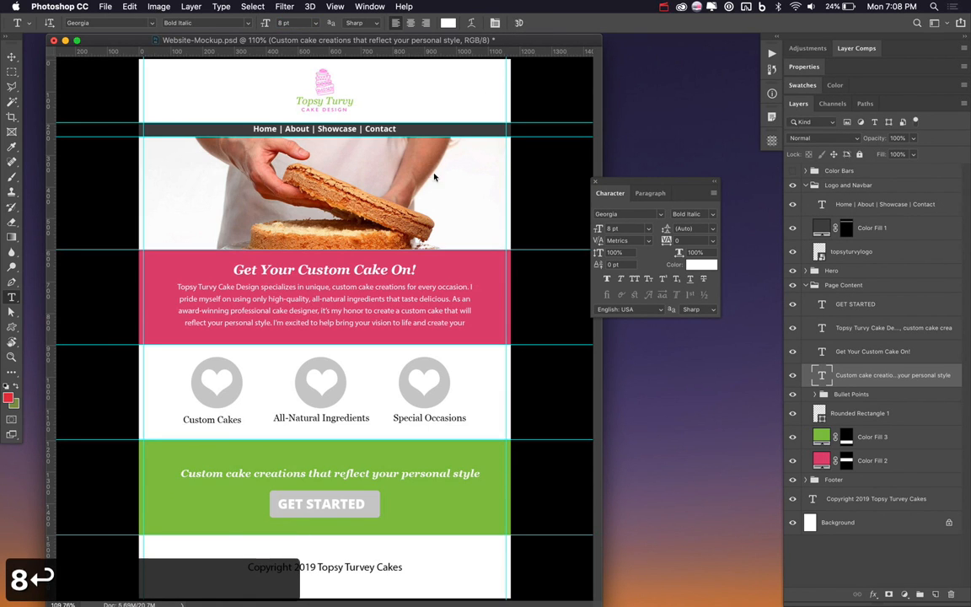
Centre the green section's tagline horizontally on the canvas and raise it by a net 10 px
key(v)
key(shift+Up)
key(shift+Up)
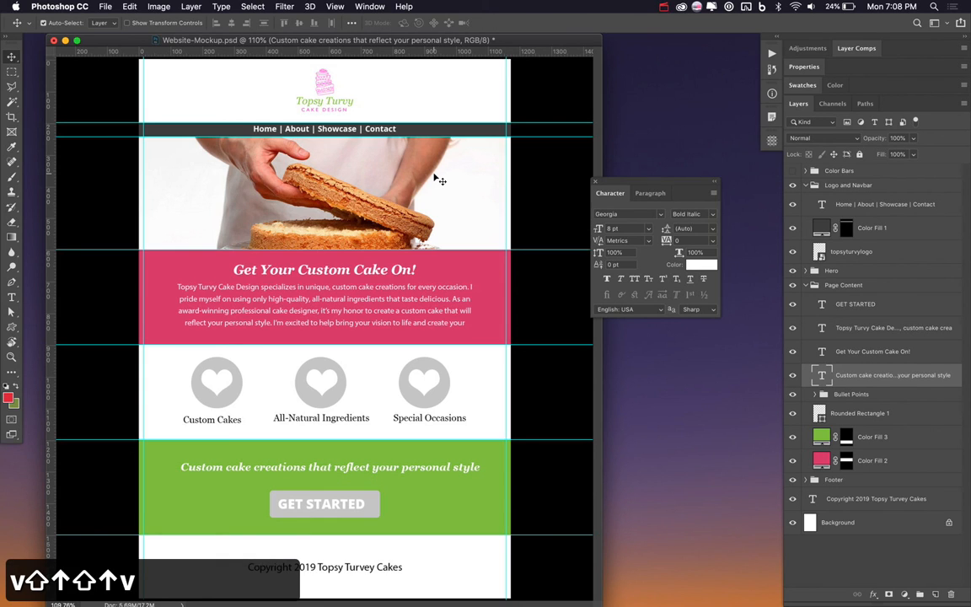
key(super+a)
click(230, 24)
key(super+d)
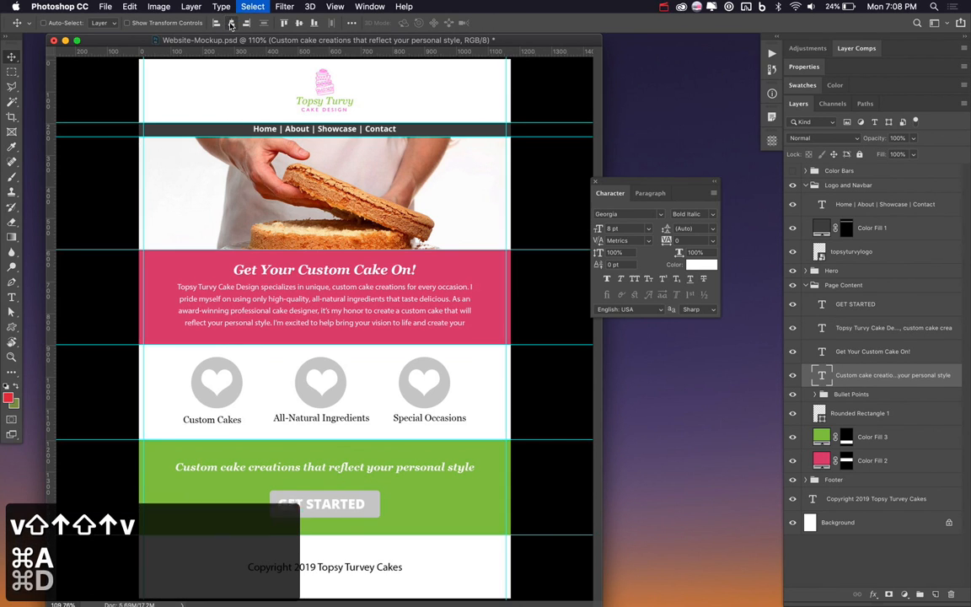
key(v)
key(shift+Down)
key(v)
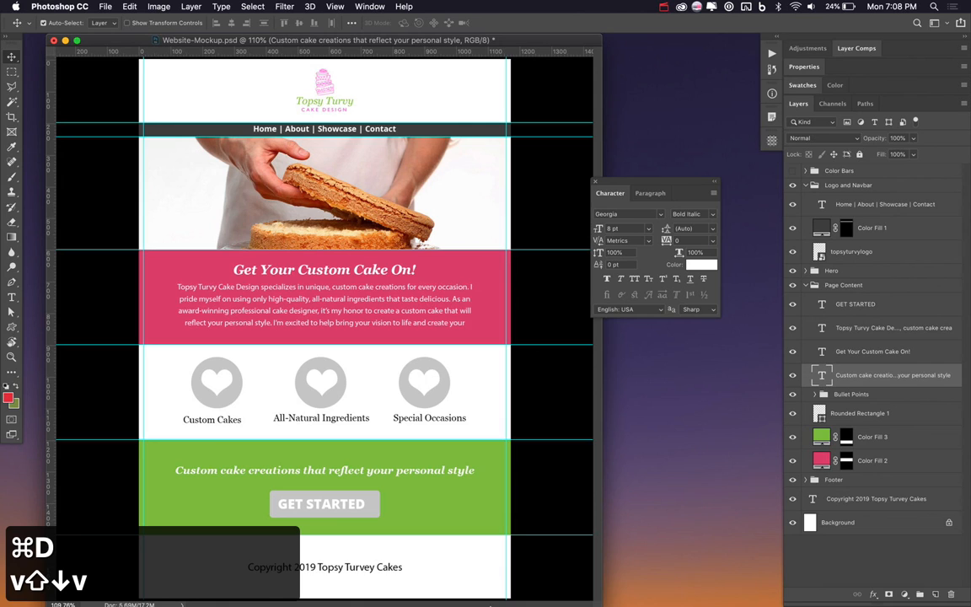
Close the floating Character settings and save Website-Mockup.psd
click(595, 183)
key(super+s)
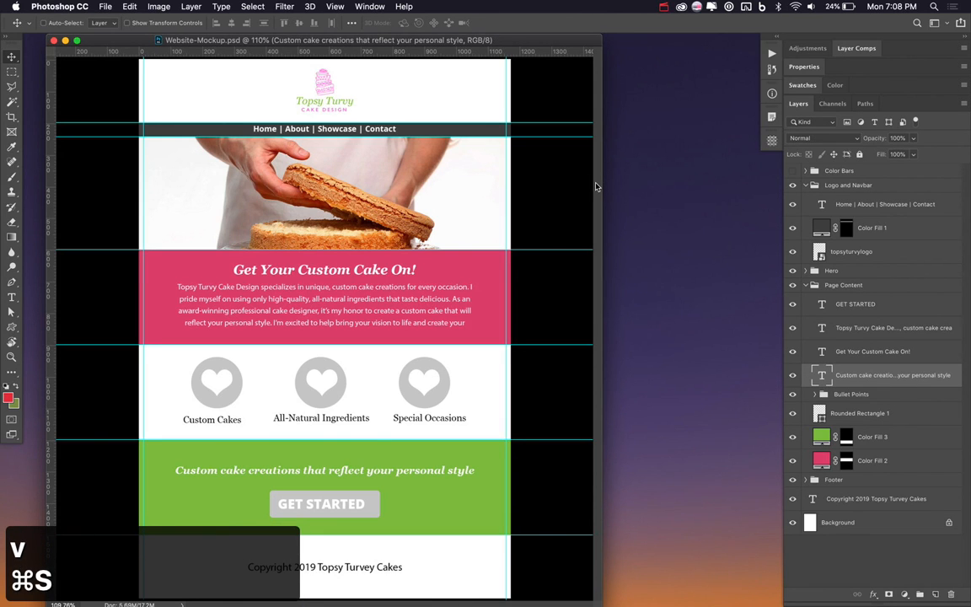
key(super+0)
key(v)
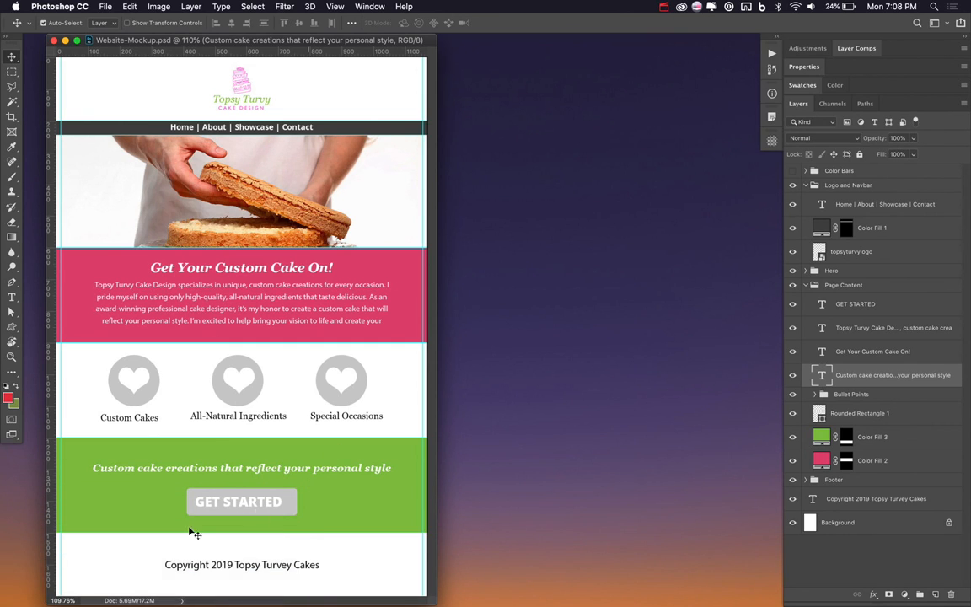
Set the "Copyright 2019 Topsy Turvey Cakes" footer text to Georgia Italic at 6 pt
key(t)
click(249, 573)
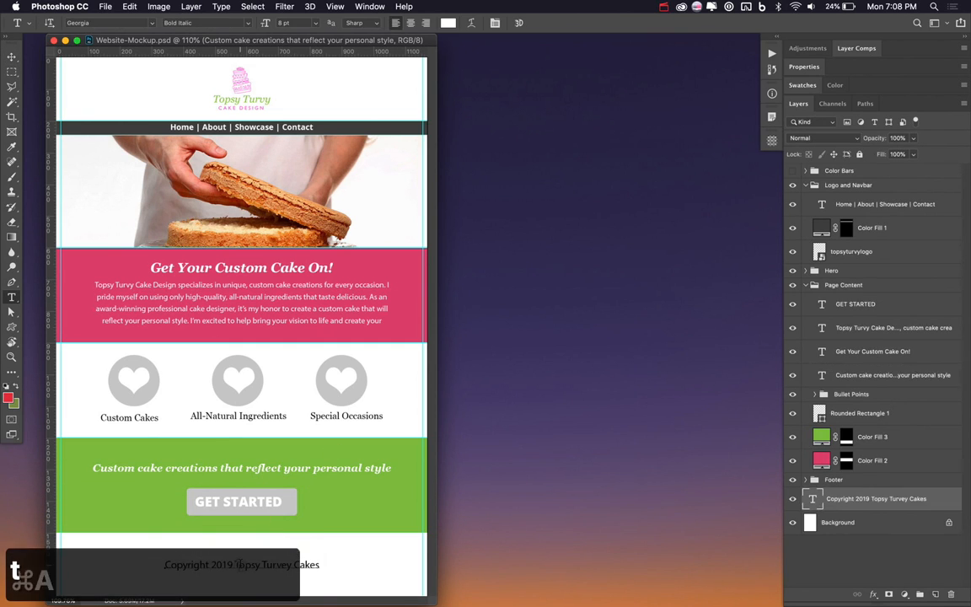
key(super+a)
click(131, 23)
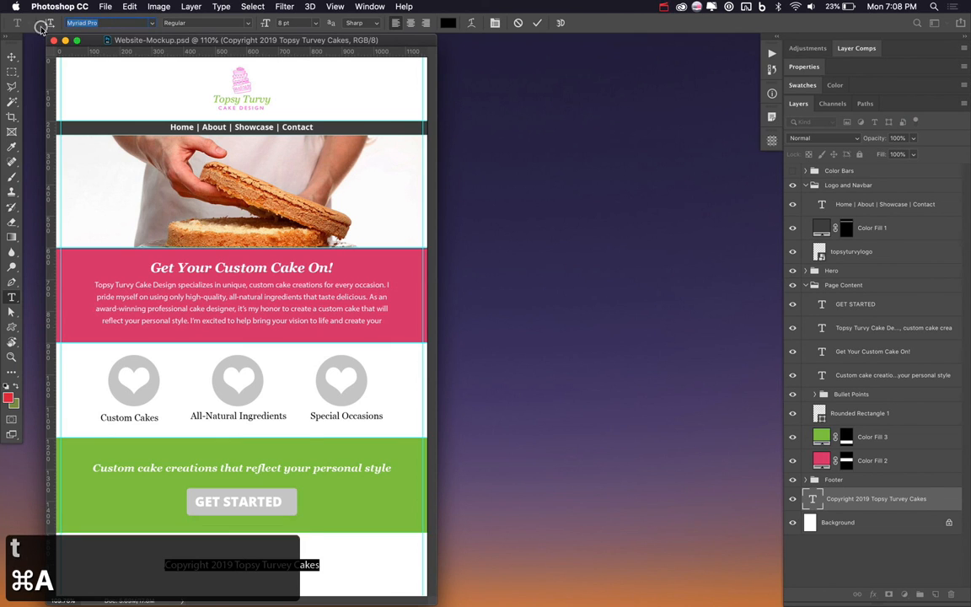
text(georgio)
key(BackSpace)
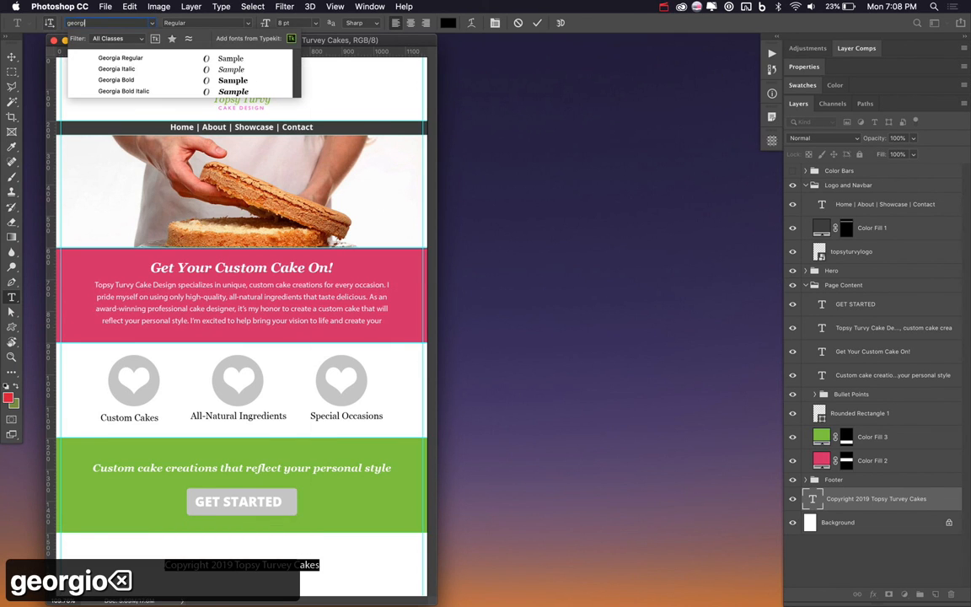
click(115, 69)
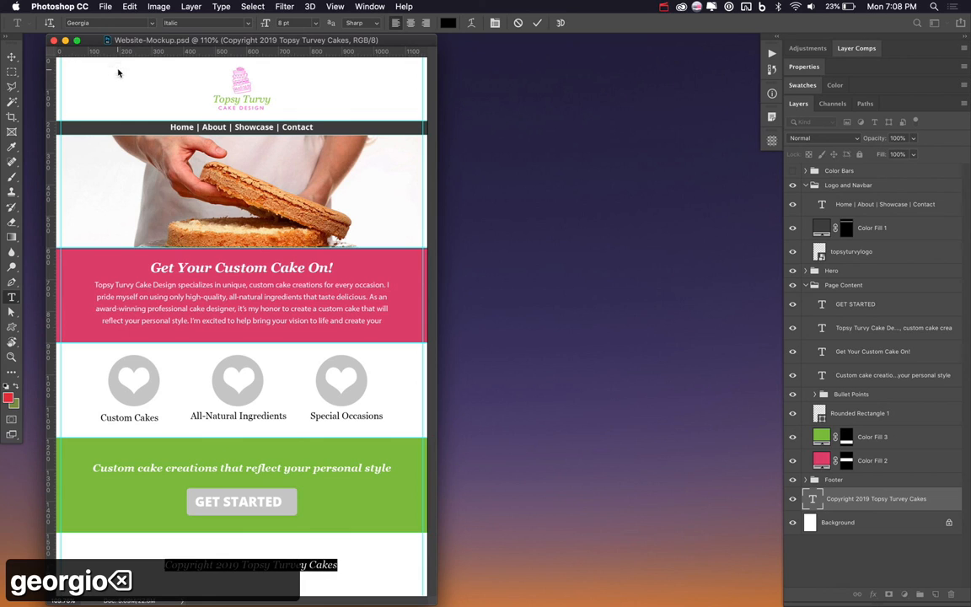
click(286, 23)
text(6)
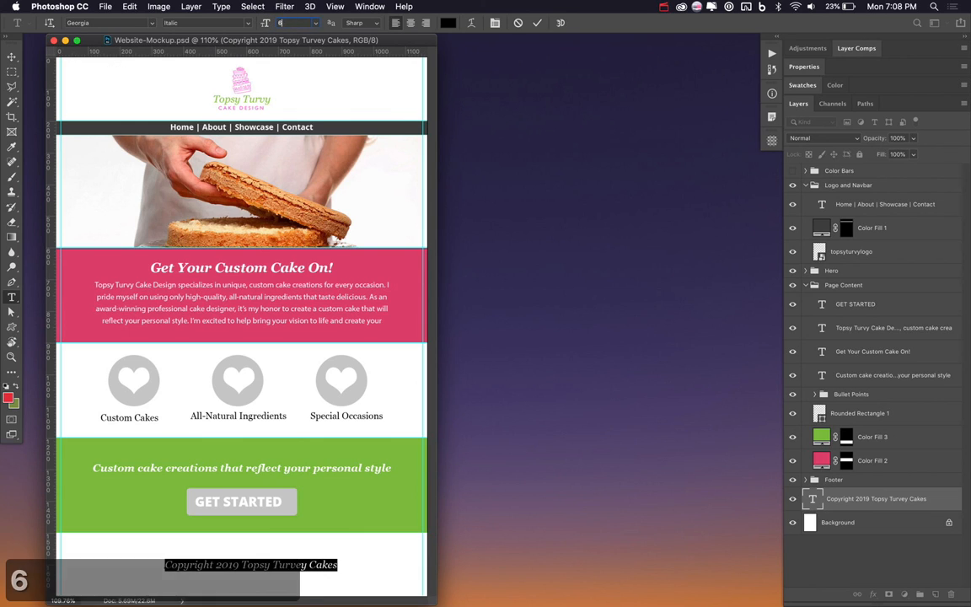
key(Return)
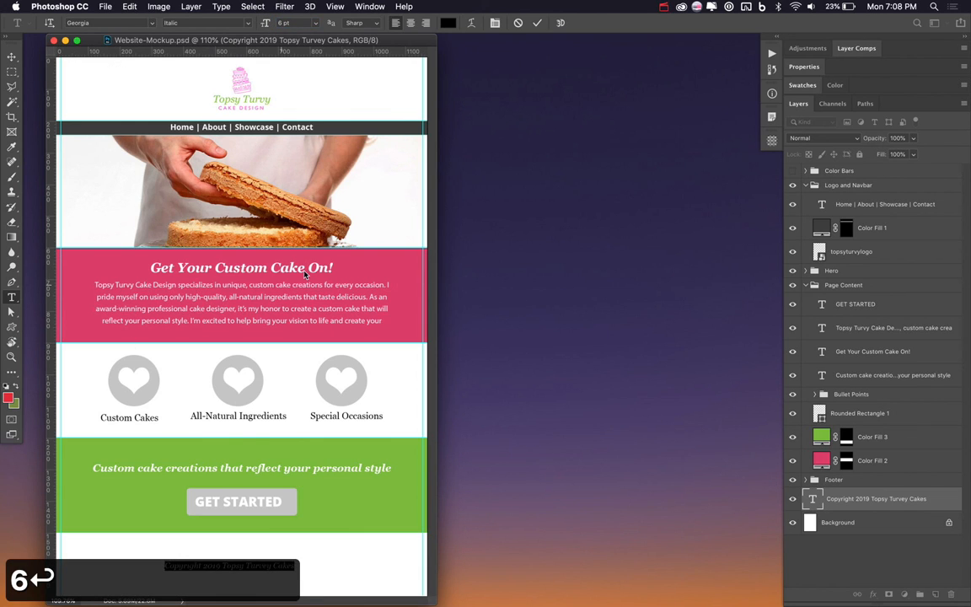
Colour the copyright text light gray #cccccc by sampling the GET STARTED button, and commit the text edit
click(447, 23)
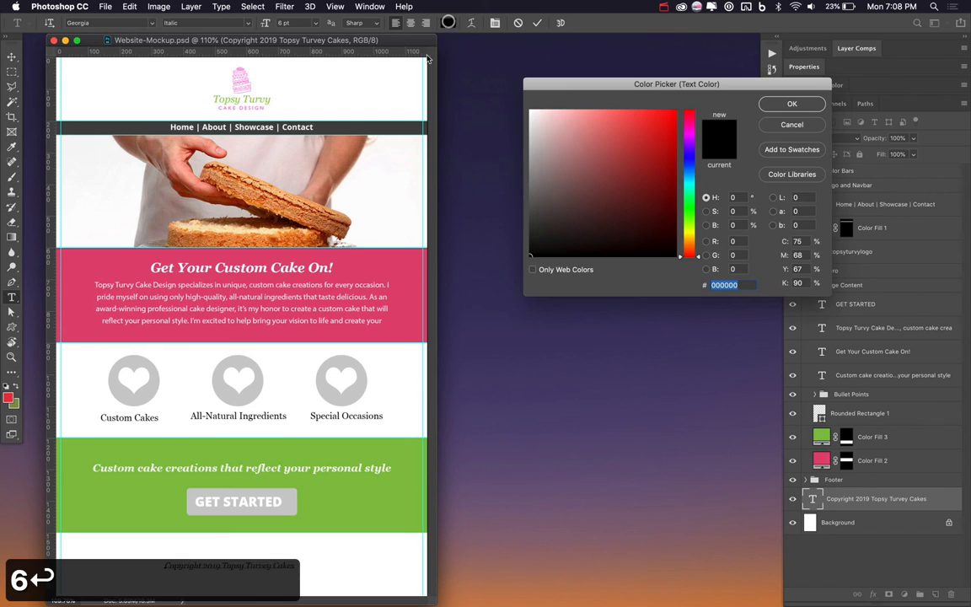
click(292, 500)
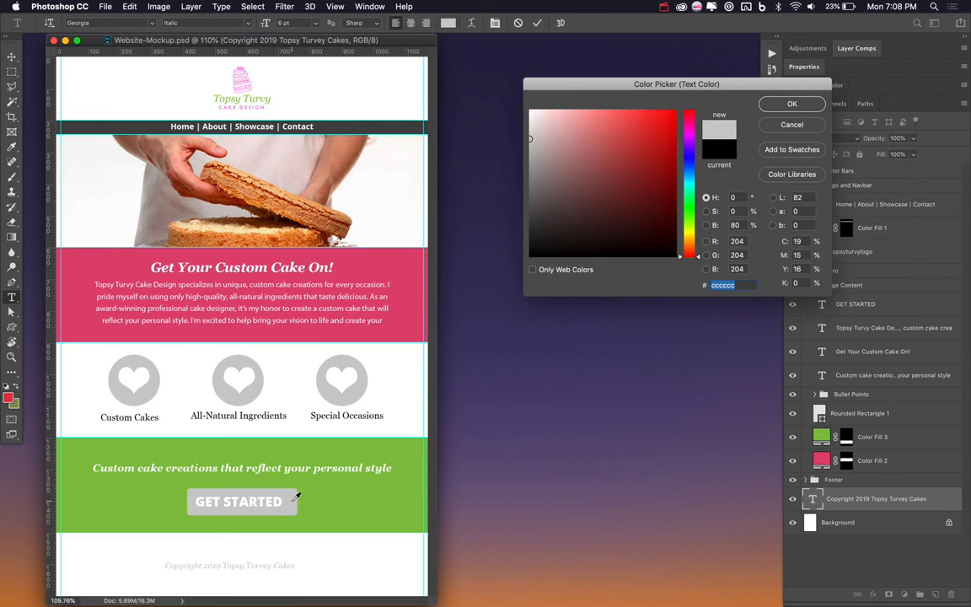
click(791, 103)
key(super+Return)
Lower the copyright line in the footer by a net 20 px
key(v)
key(shift+Down)
key(shift+Down)
key(shift+Down)
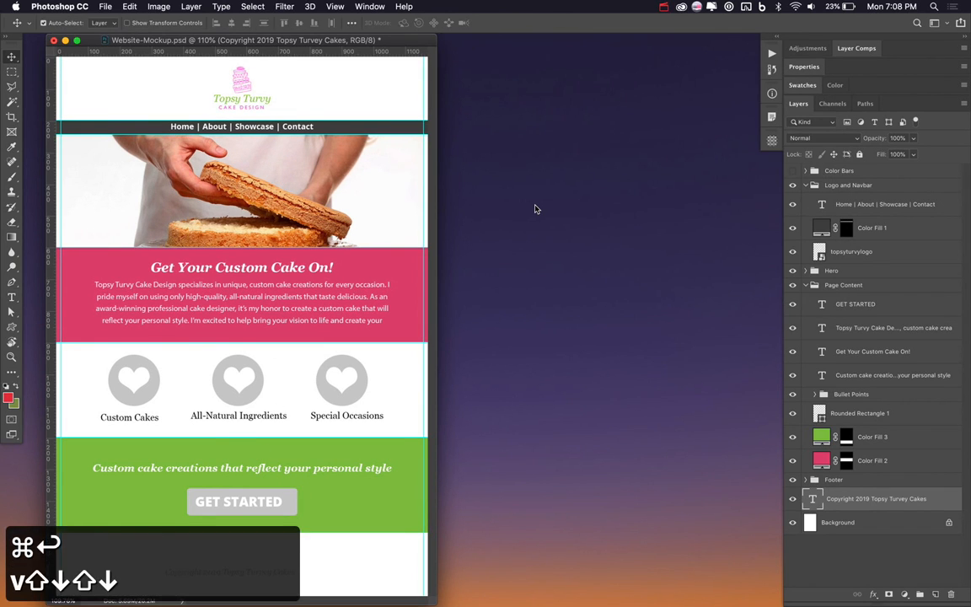
key(shift+Up)
Place the TopsyTurvy social media icons PSD from the desktop, shrink it to about 52%, and move it down to the footer's upper edge
click(541, 287)
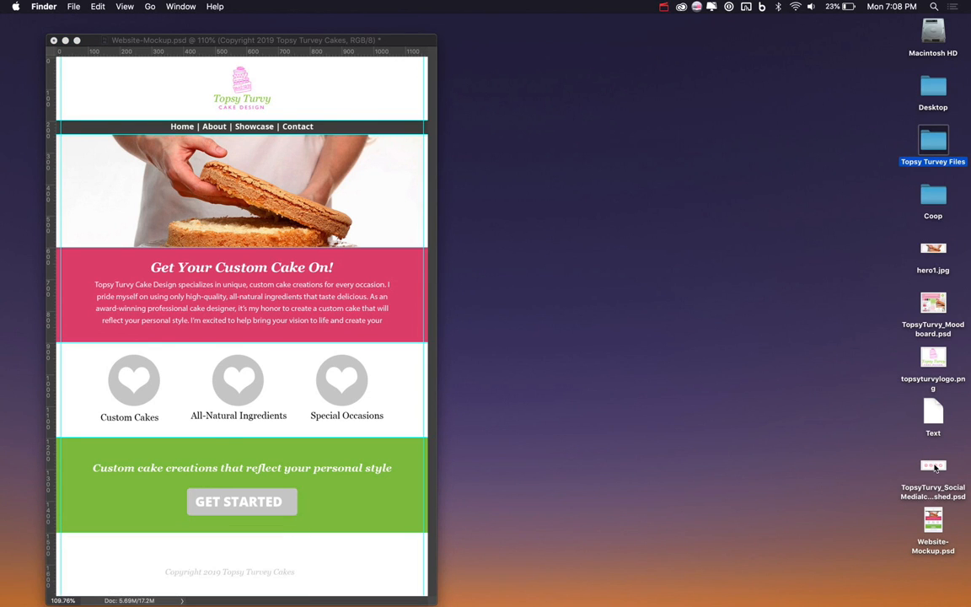
drag(932, 464, 322, 437)
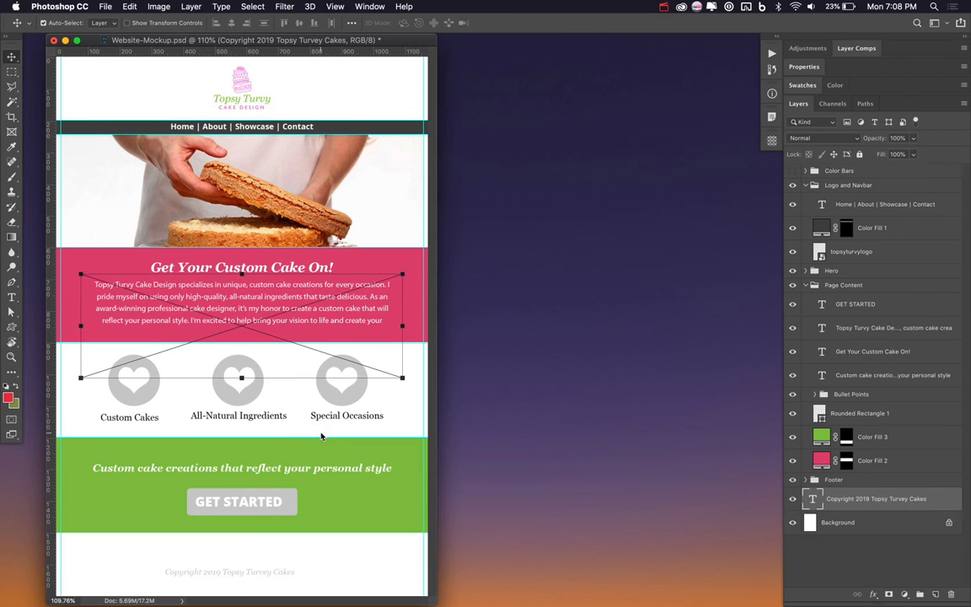
drag(402, 276, 329, 309)
drag(289, 344, 289, 551)
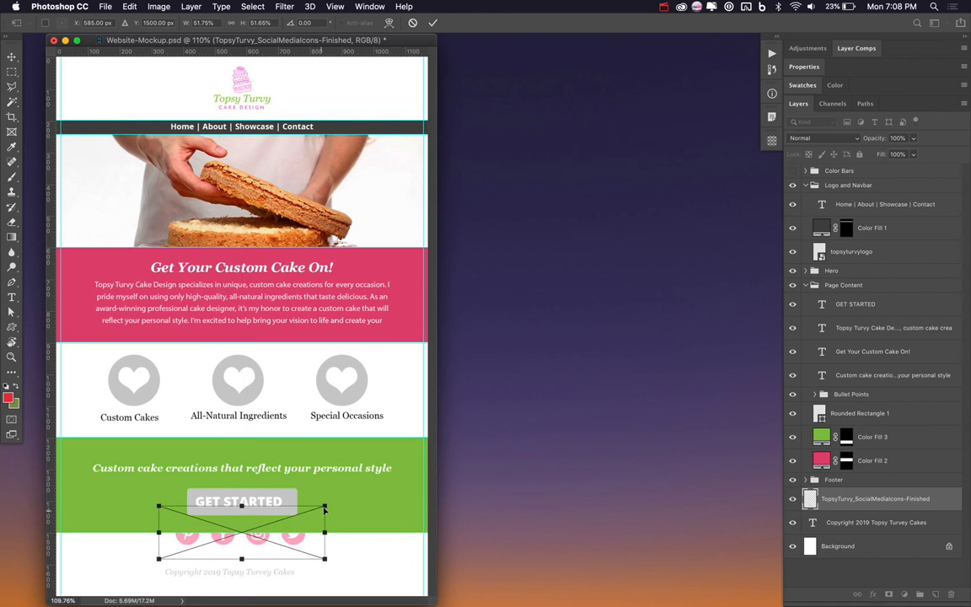
Scale the social media icons to about 31% and lower them into the white footer just above the copyright line
drag(325, 505, 291, 519)
key(shift+Down)
key(shift+Down)
key(shift+Down)
key(shift+Down)
key(shift+Down)
key(shift+Down)
key(shift+Down)
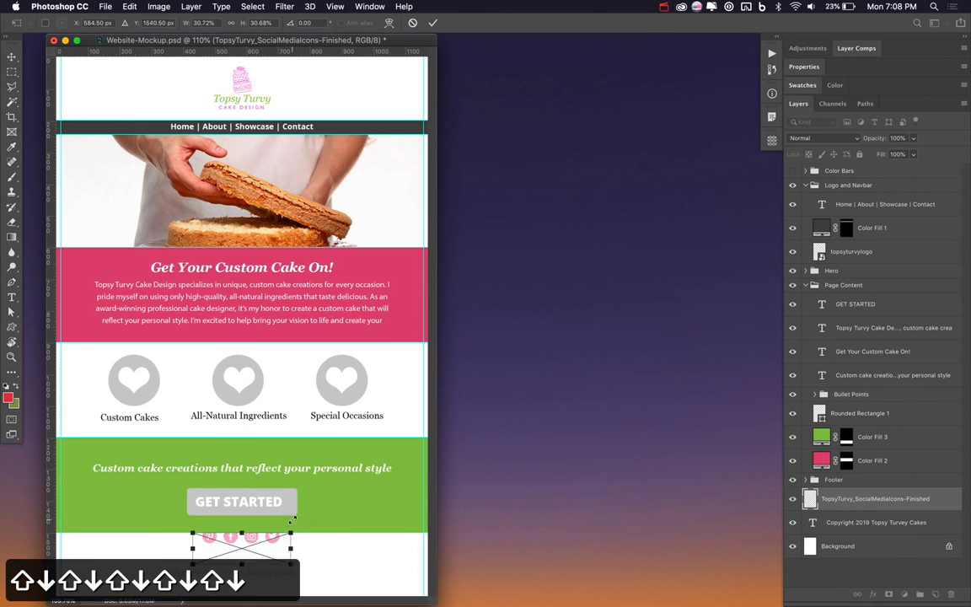
key(Return)
Centre the social media icons horizontally on the canvas
key(v)
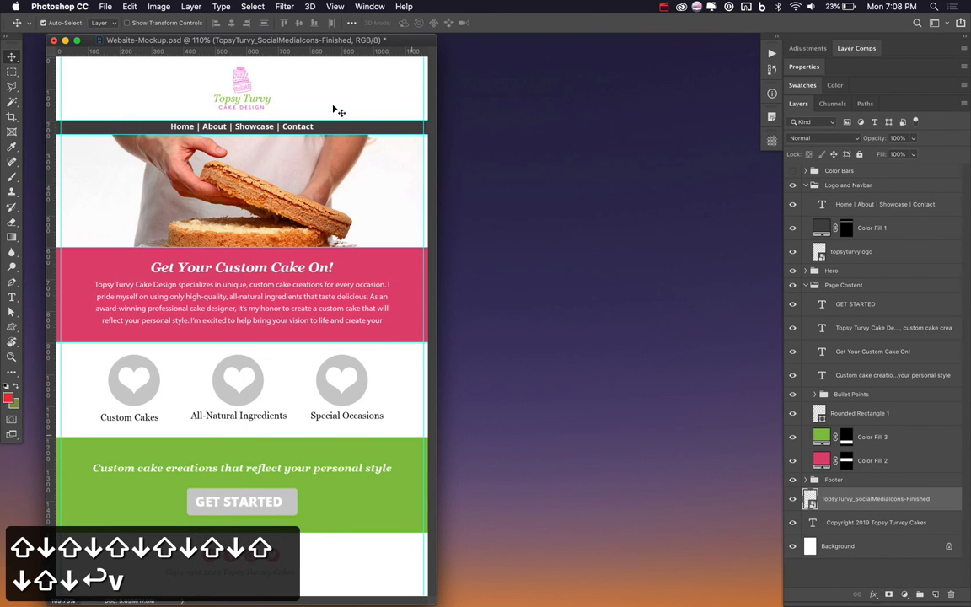
key(super+a)
key(super+d)
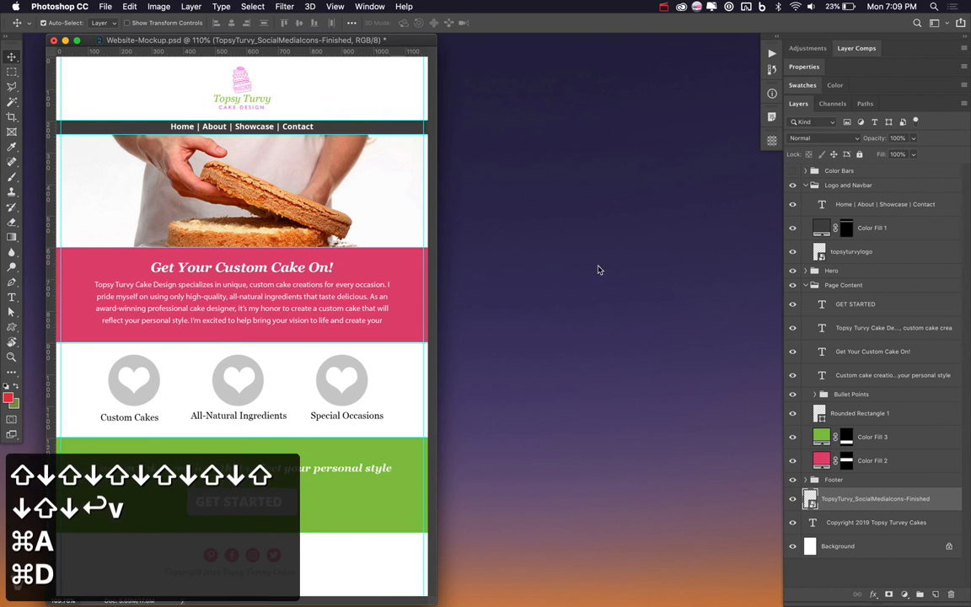
Centre the copyright line horizontally on the canvas and lower it by 8 px
key(v)
click(881, 523)
key(super+a)
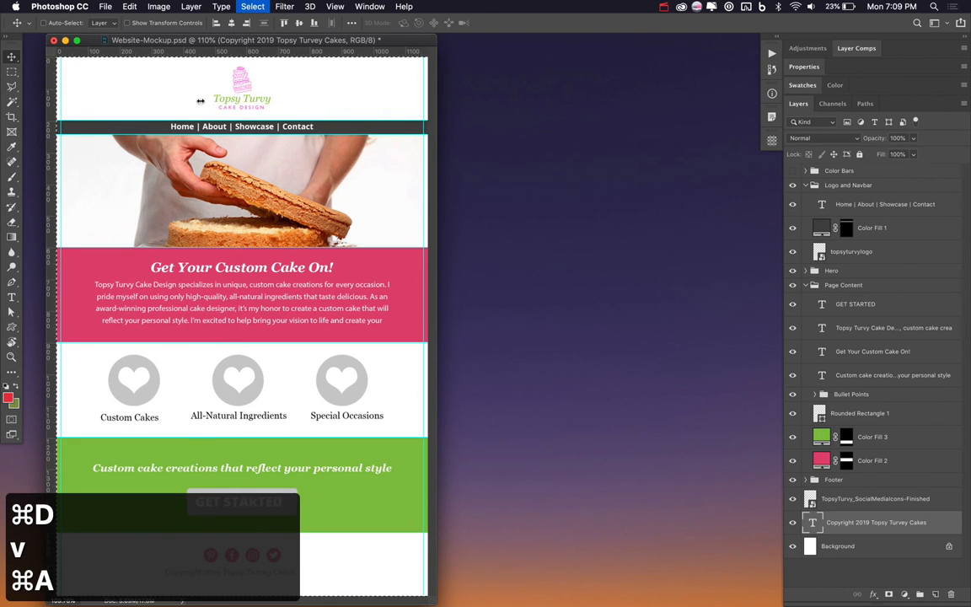
key(super+d)
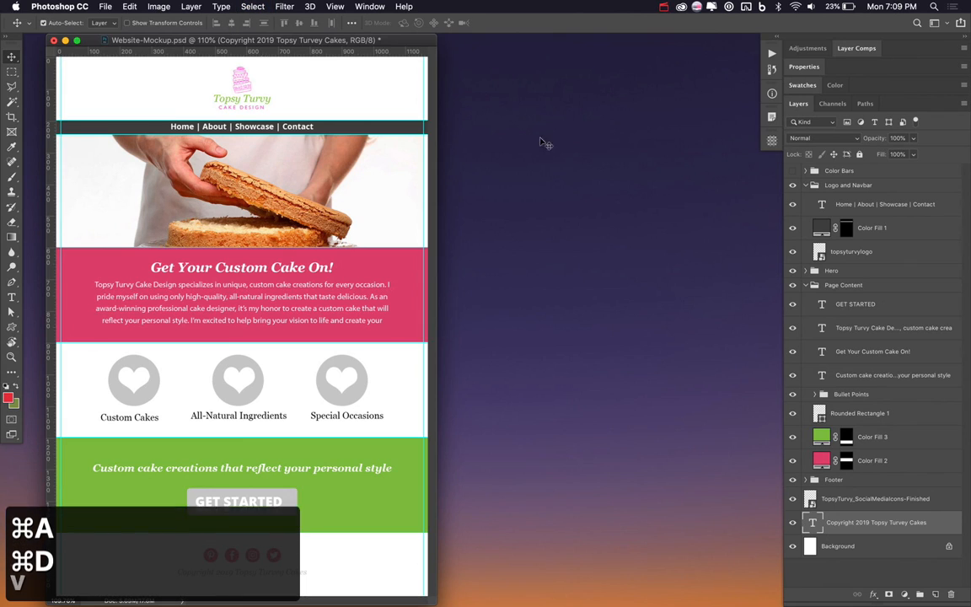
key(v)
key(Down)
key(Down)
key(Down)
key(Down)
key(Down)
key(Down)
key(Down)
key(Down)
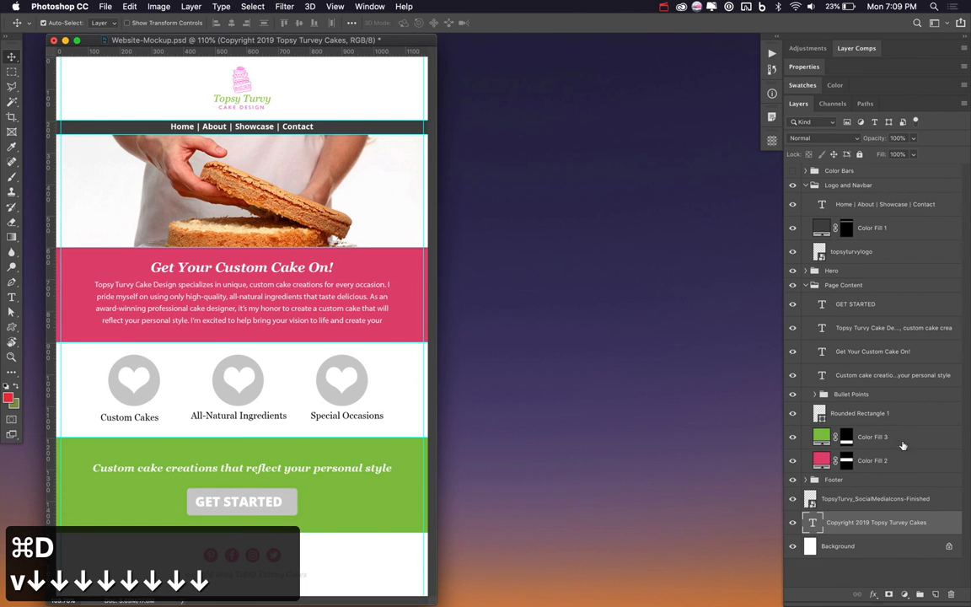
Move the social media icons and copyright layers into the Footer group, and collapse the Page Content and Logo and Navbar groups
key(v)
click(857, 504)
shift+click(859, 520)
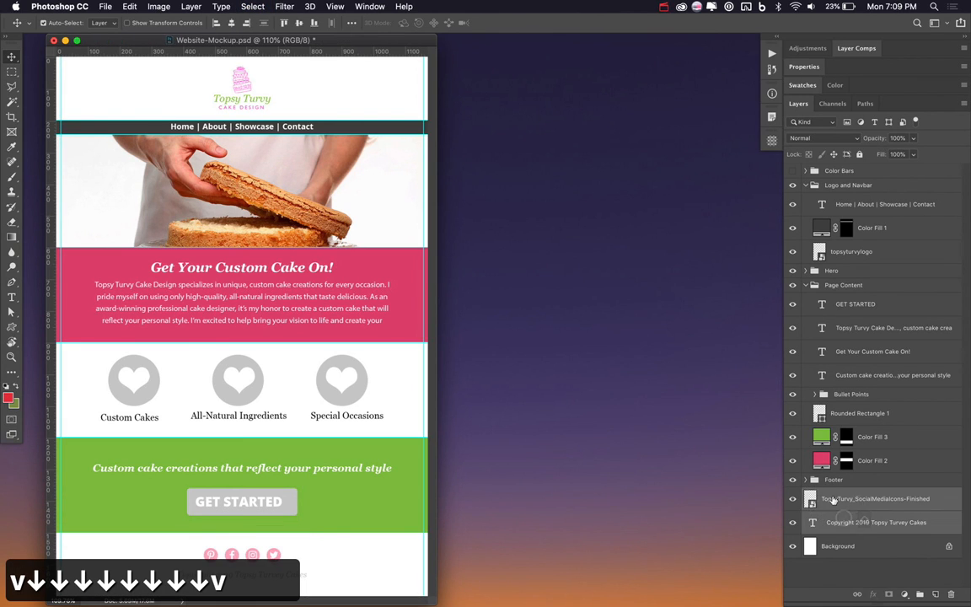
drag(838, 507, 829, 482)
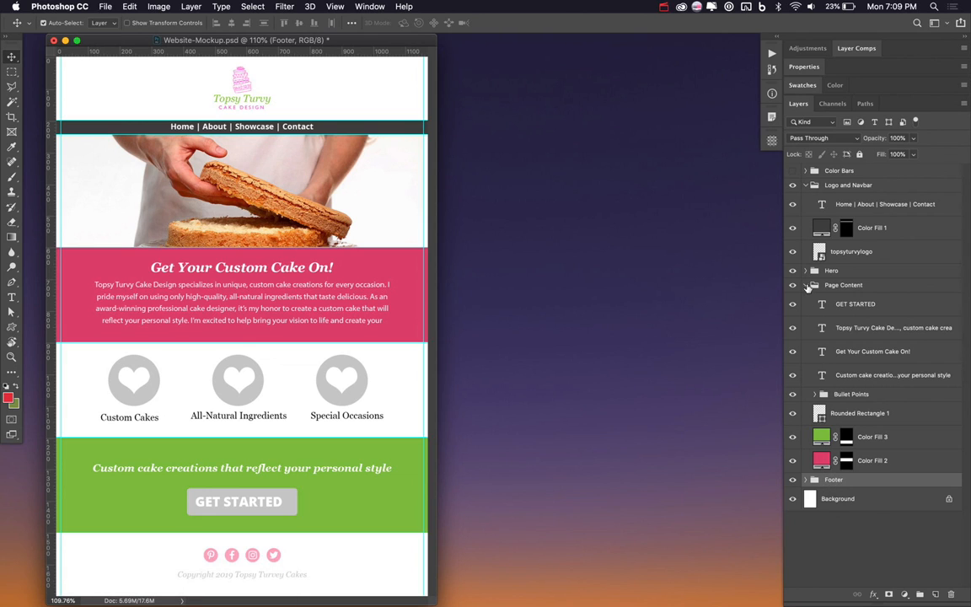
click(805, 285)
click(805, 185)
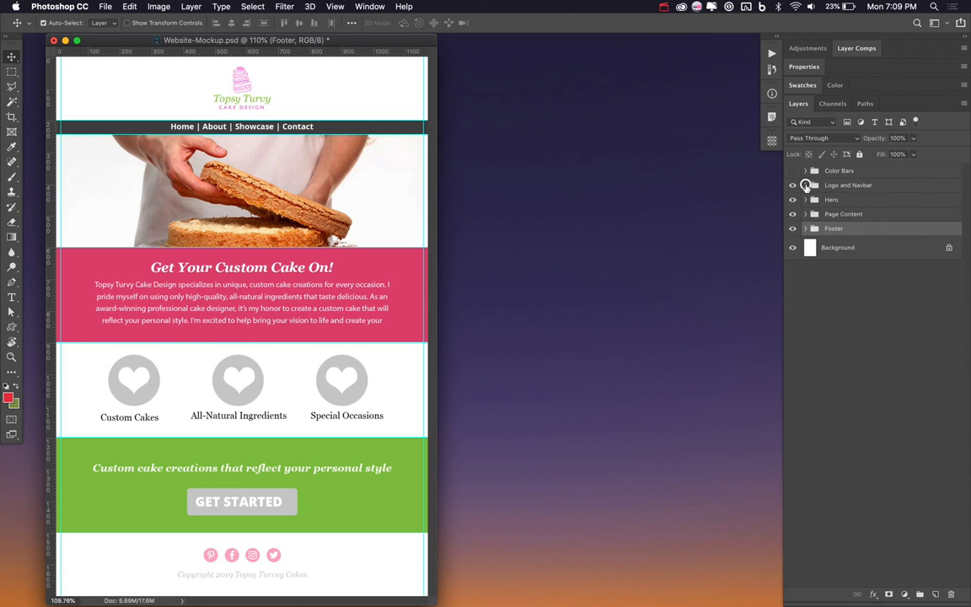
Hide the guides and save Website-Mockup.psd
key(v)
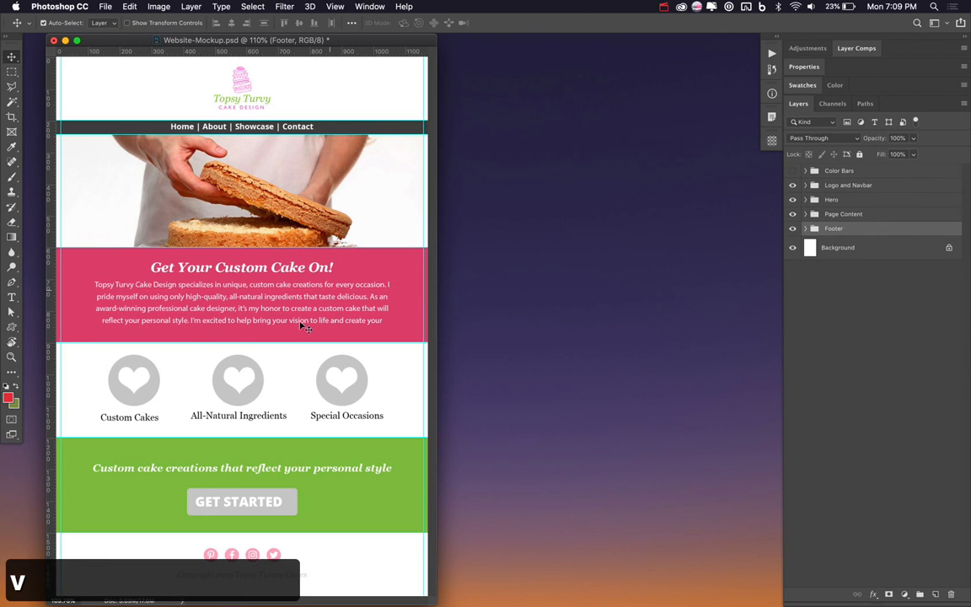
key(v)
key(super+semicolon)
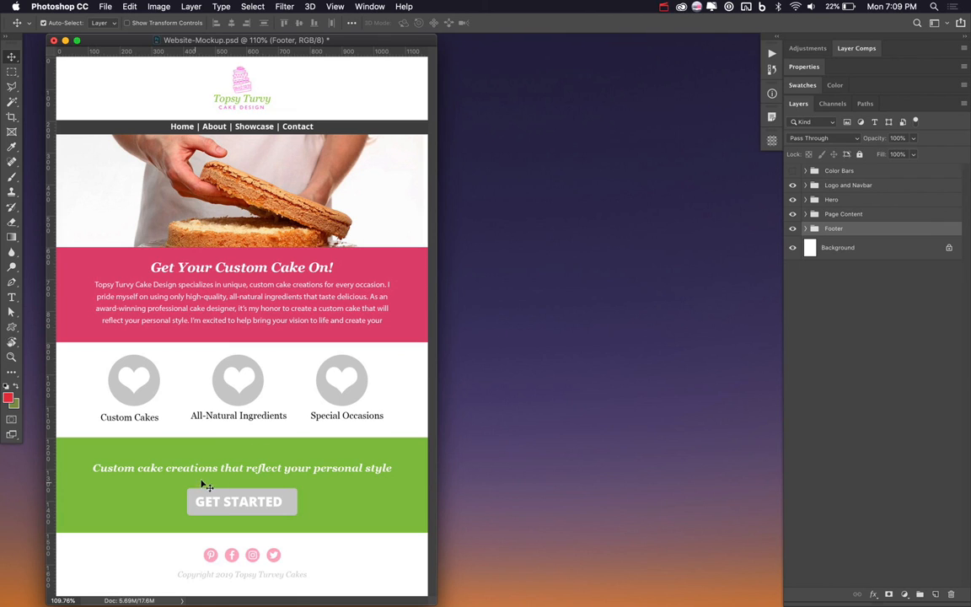
key(v)
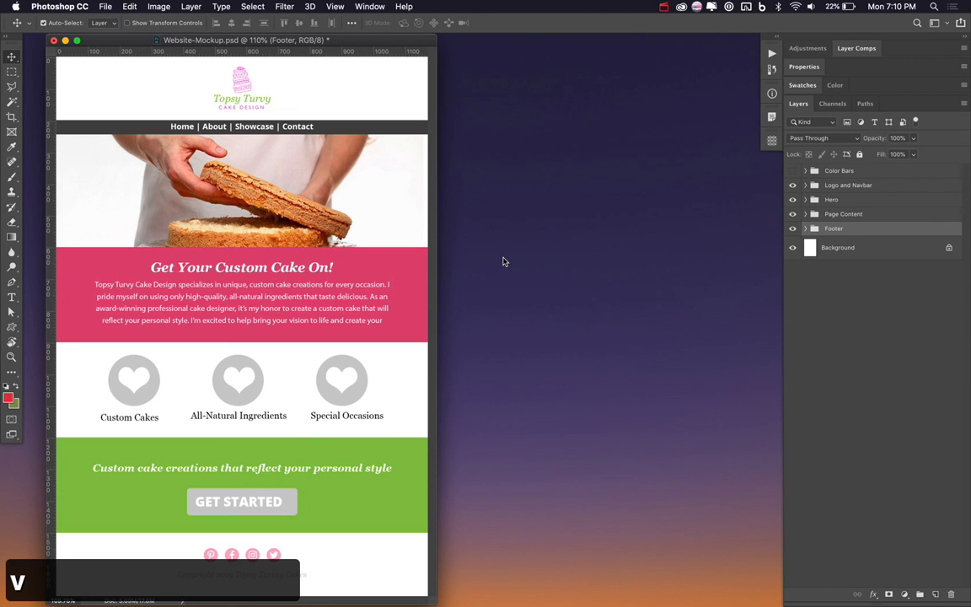
key(super+s)
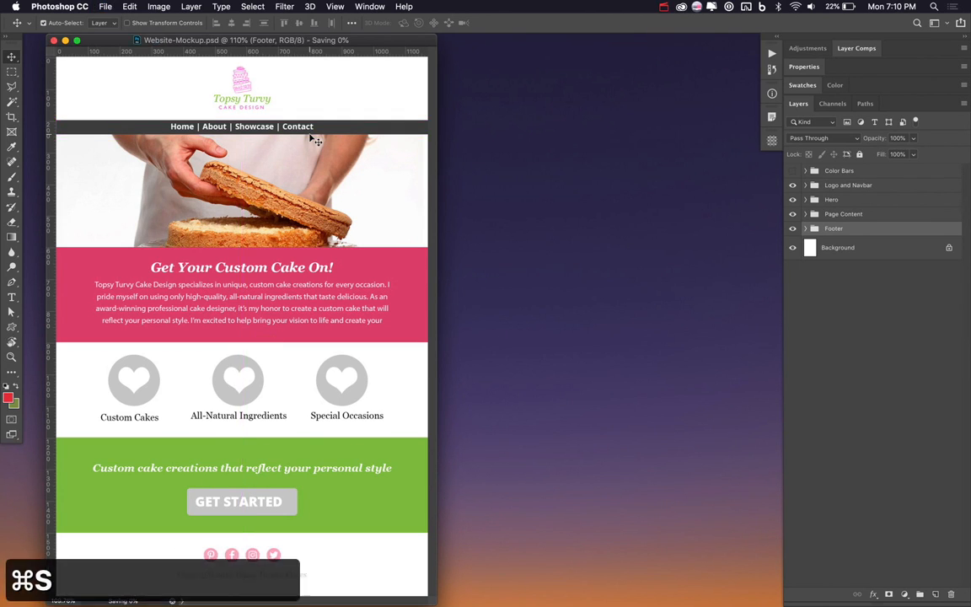
click(664, 11)
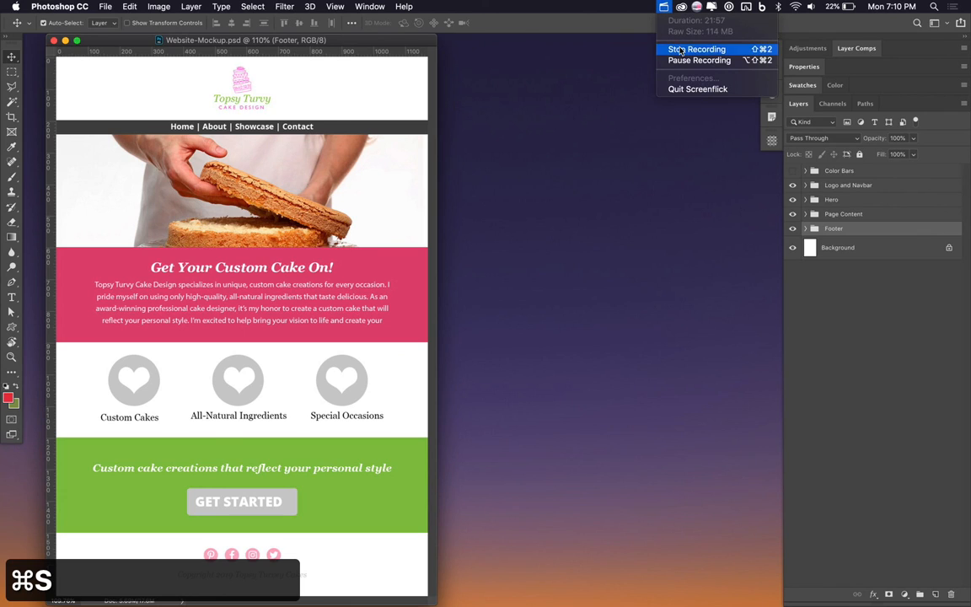